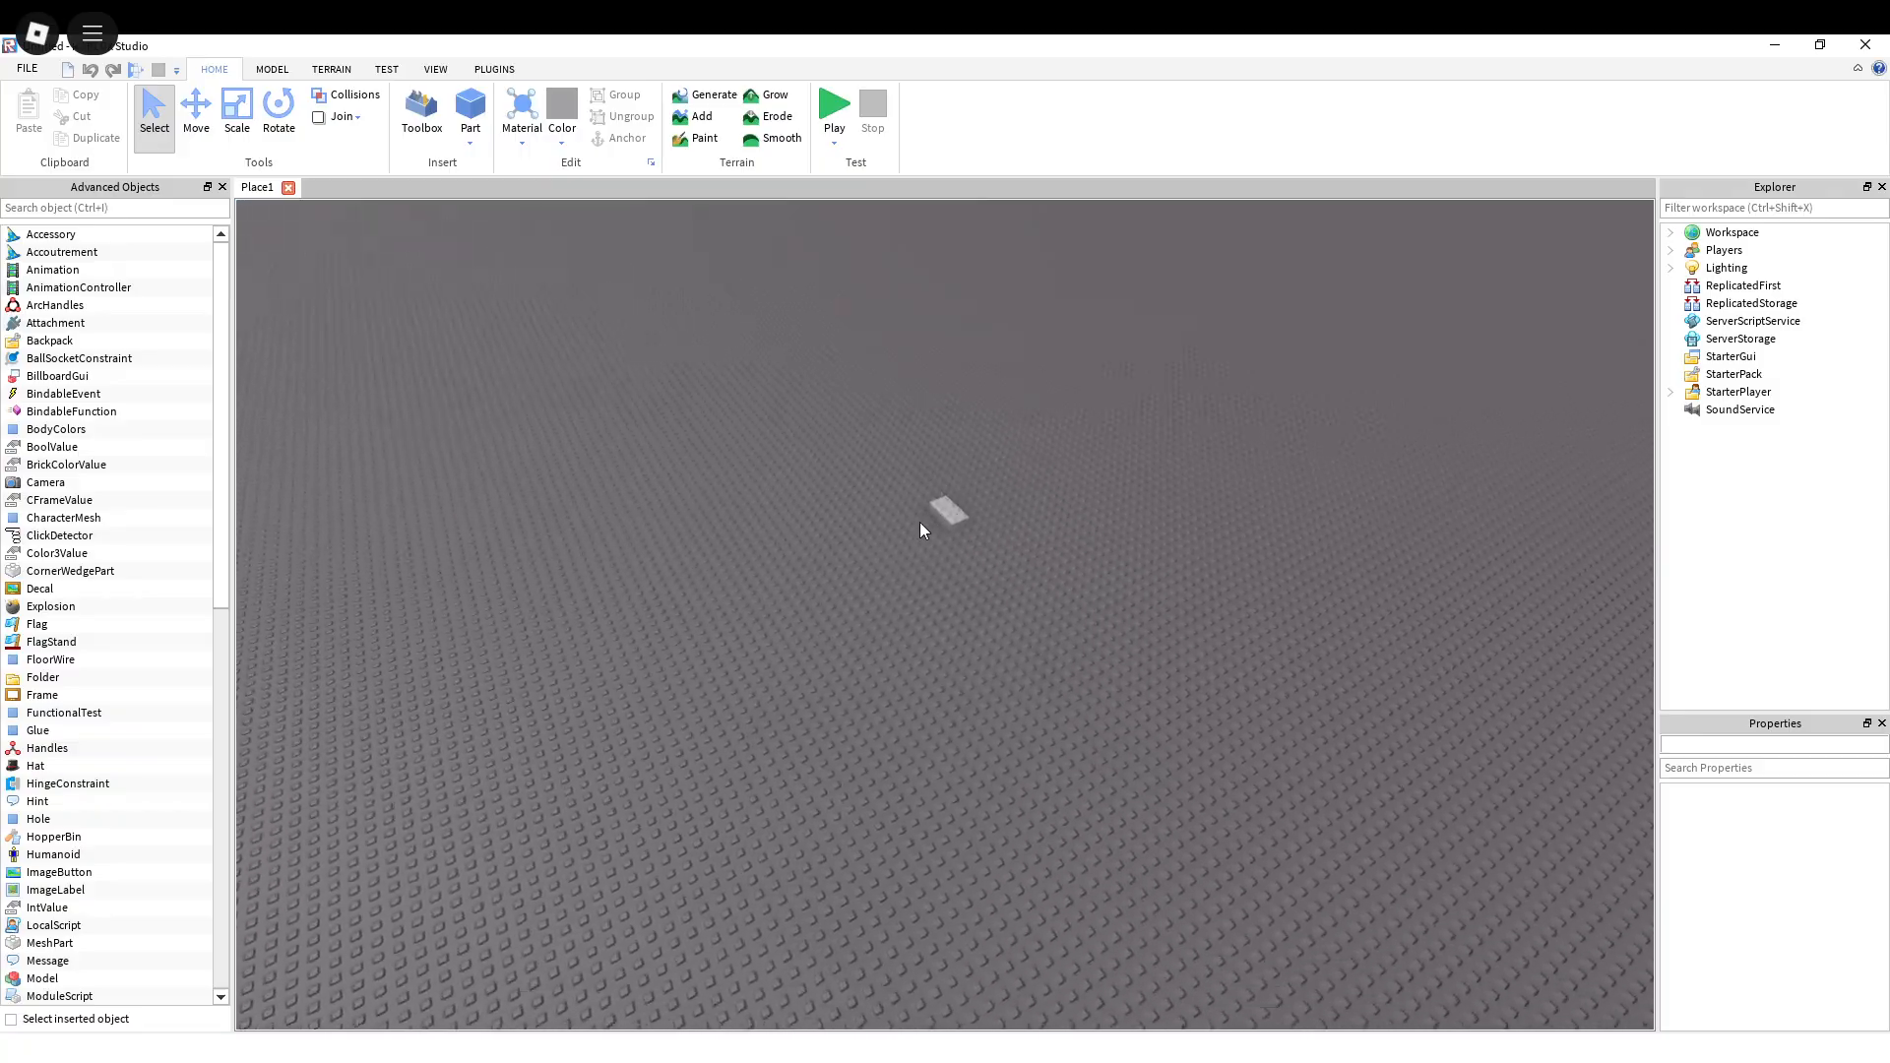
Step: Raise the grey brick straight up above the baseplate with the Move tool, then deselect it
key(s)
key(s)
key(d)
click(197, 114)
click(864, 616)
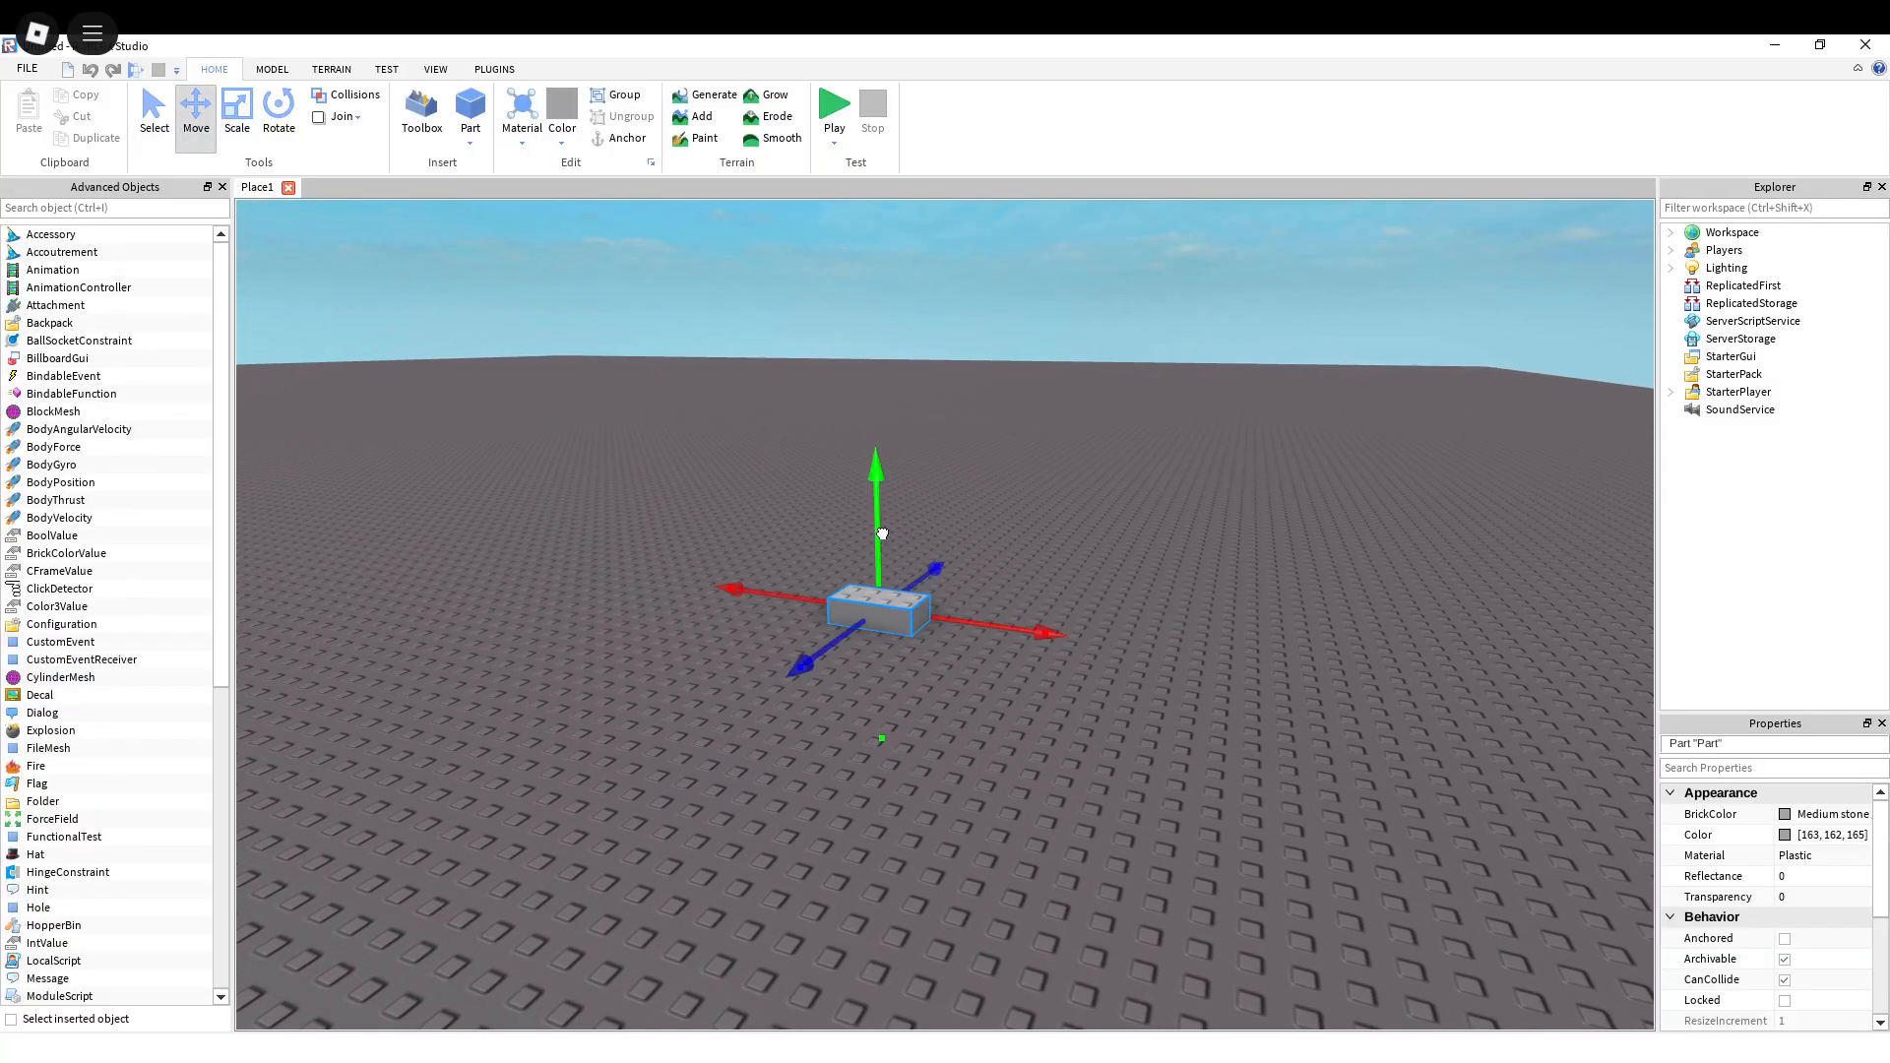
drag(882, 534, 861, 361)
key(w)
right_drag(996, 530, 1001, 476)
click(1000, 476)
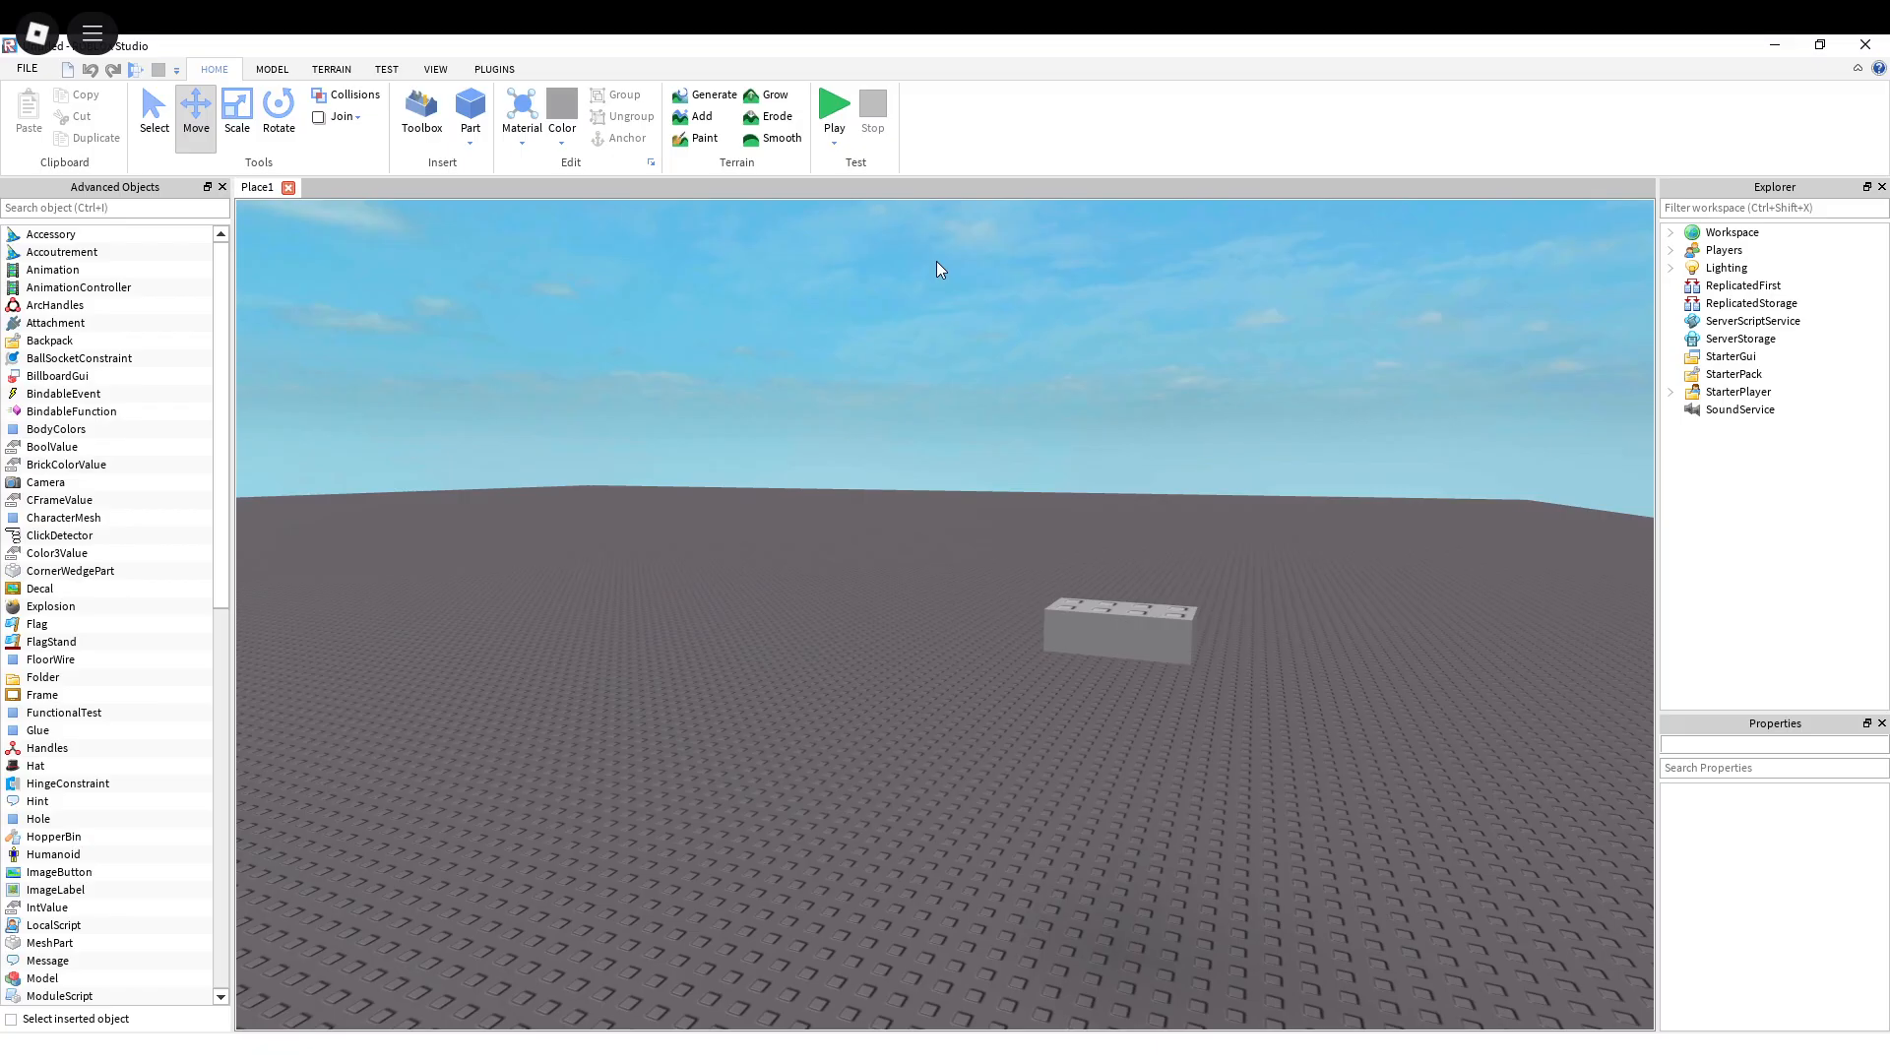
Step: Start a play test of the place with the unanchored brick raised above the baseplate
click(436, 71)
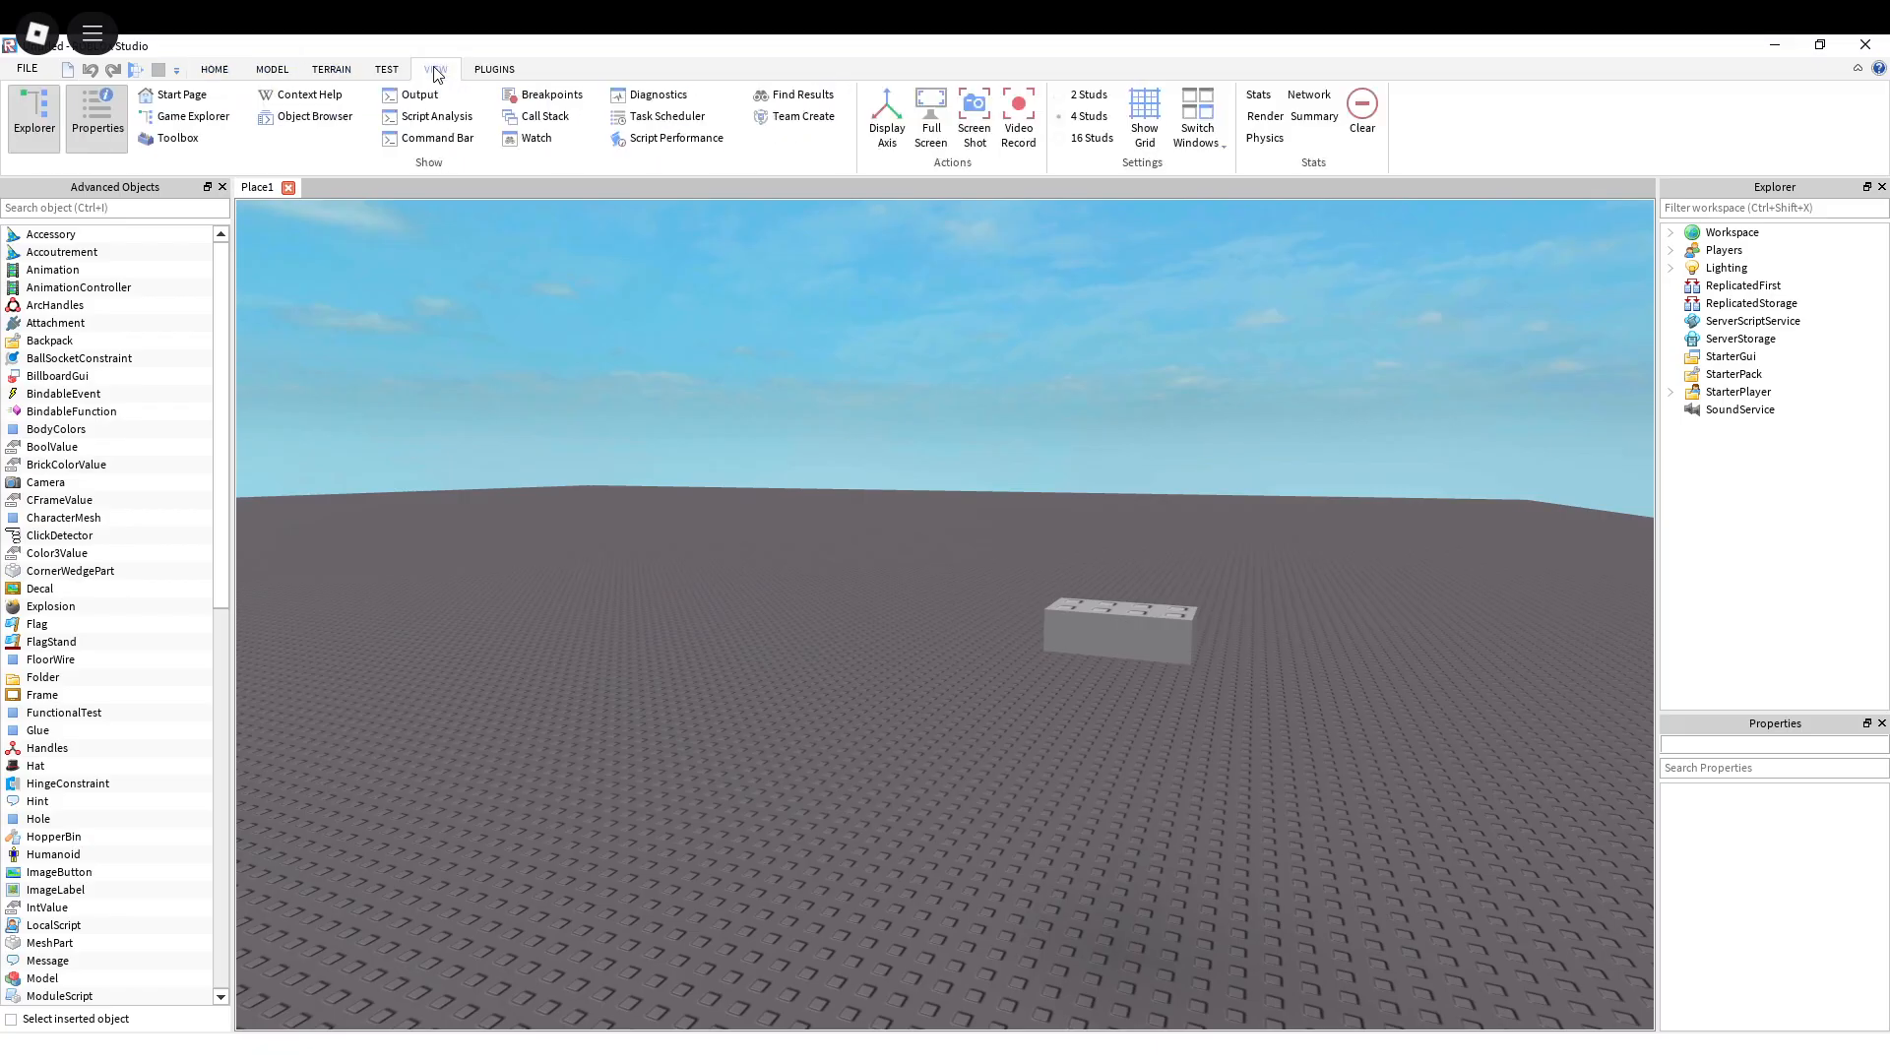
click(387, 69)
right_drag(612, 434, 611, 434)
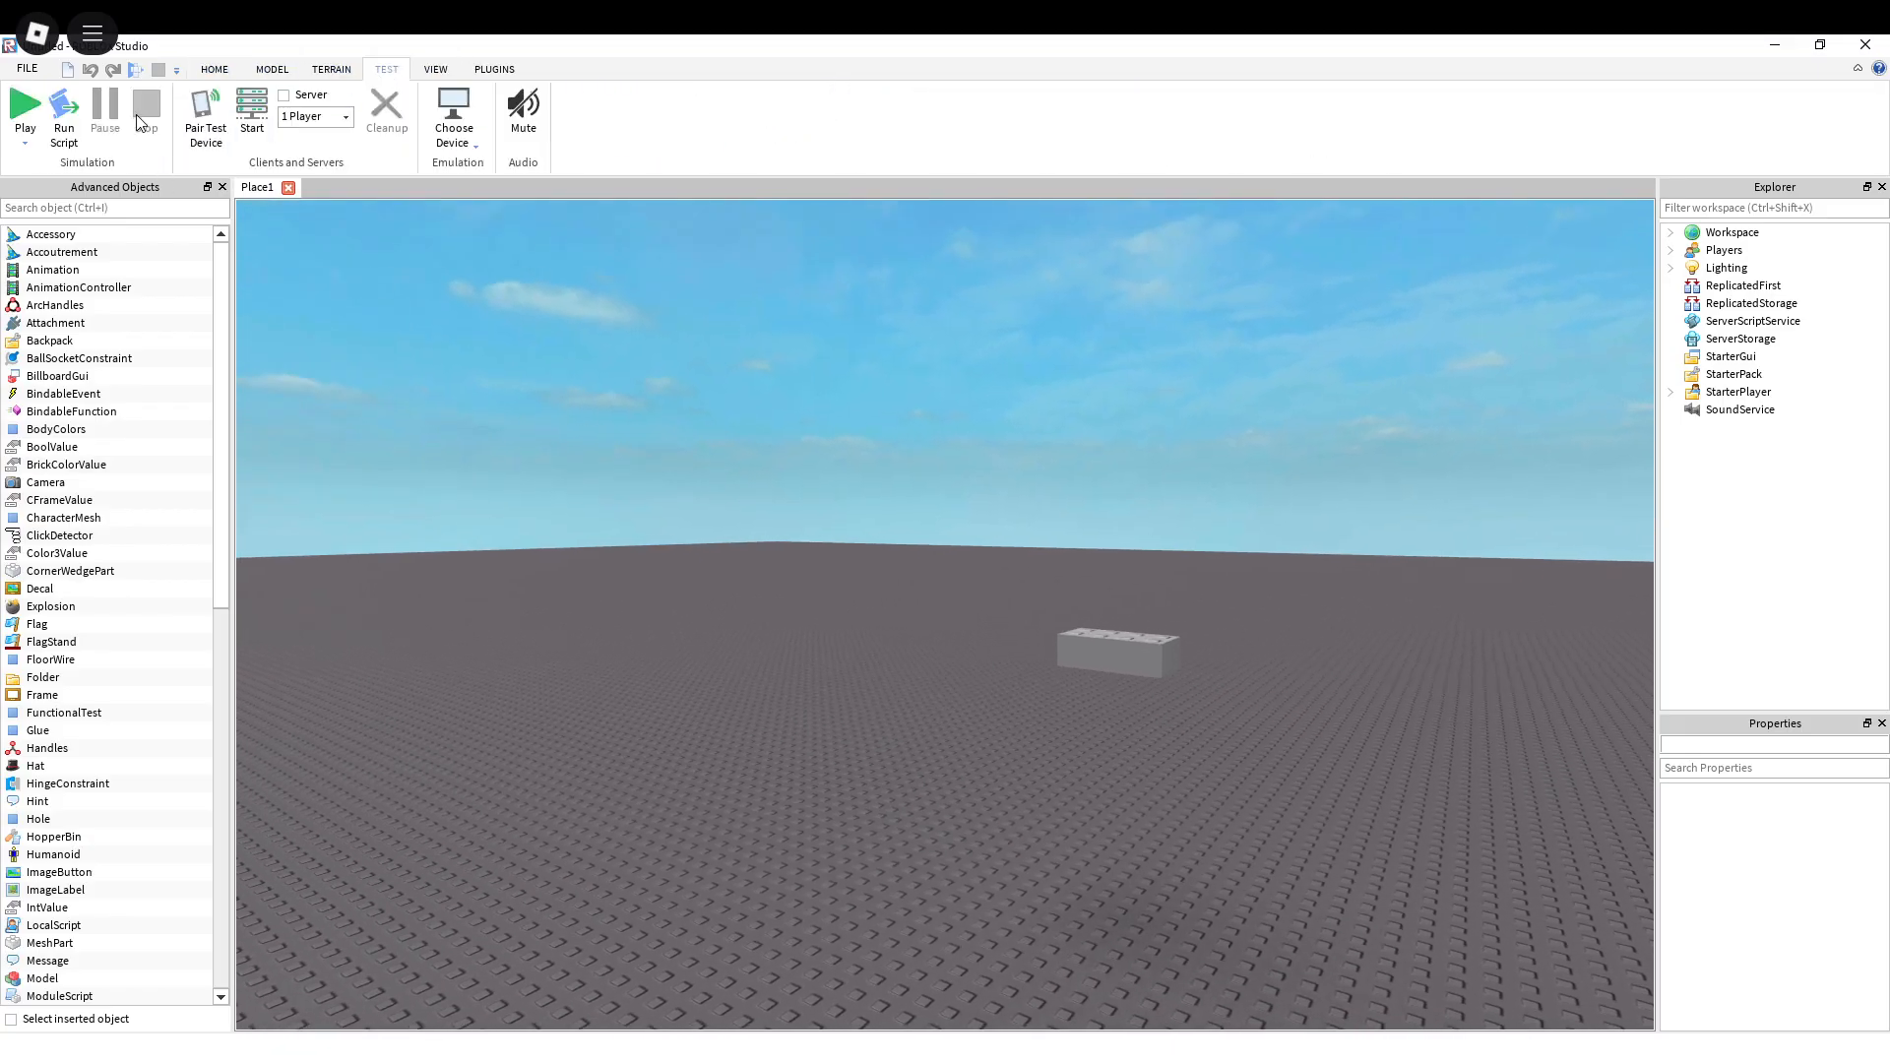
key(w)
key(d)
click(29, 106)
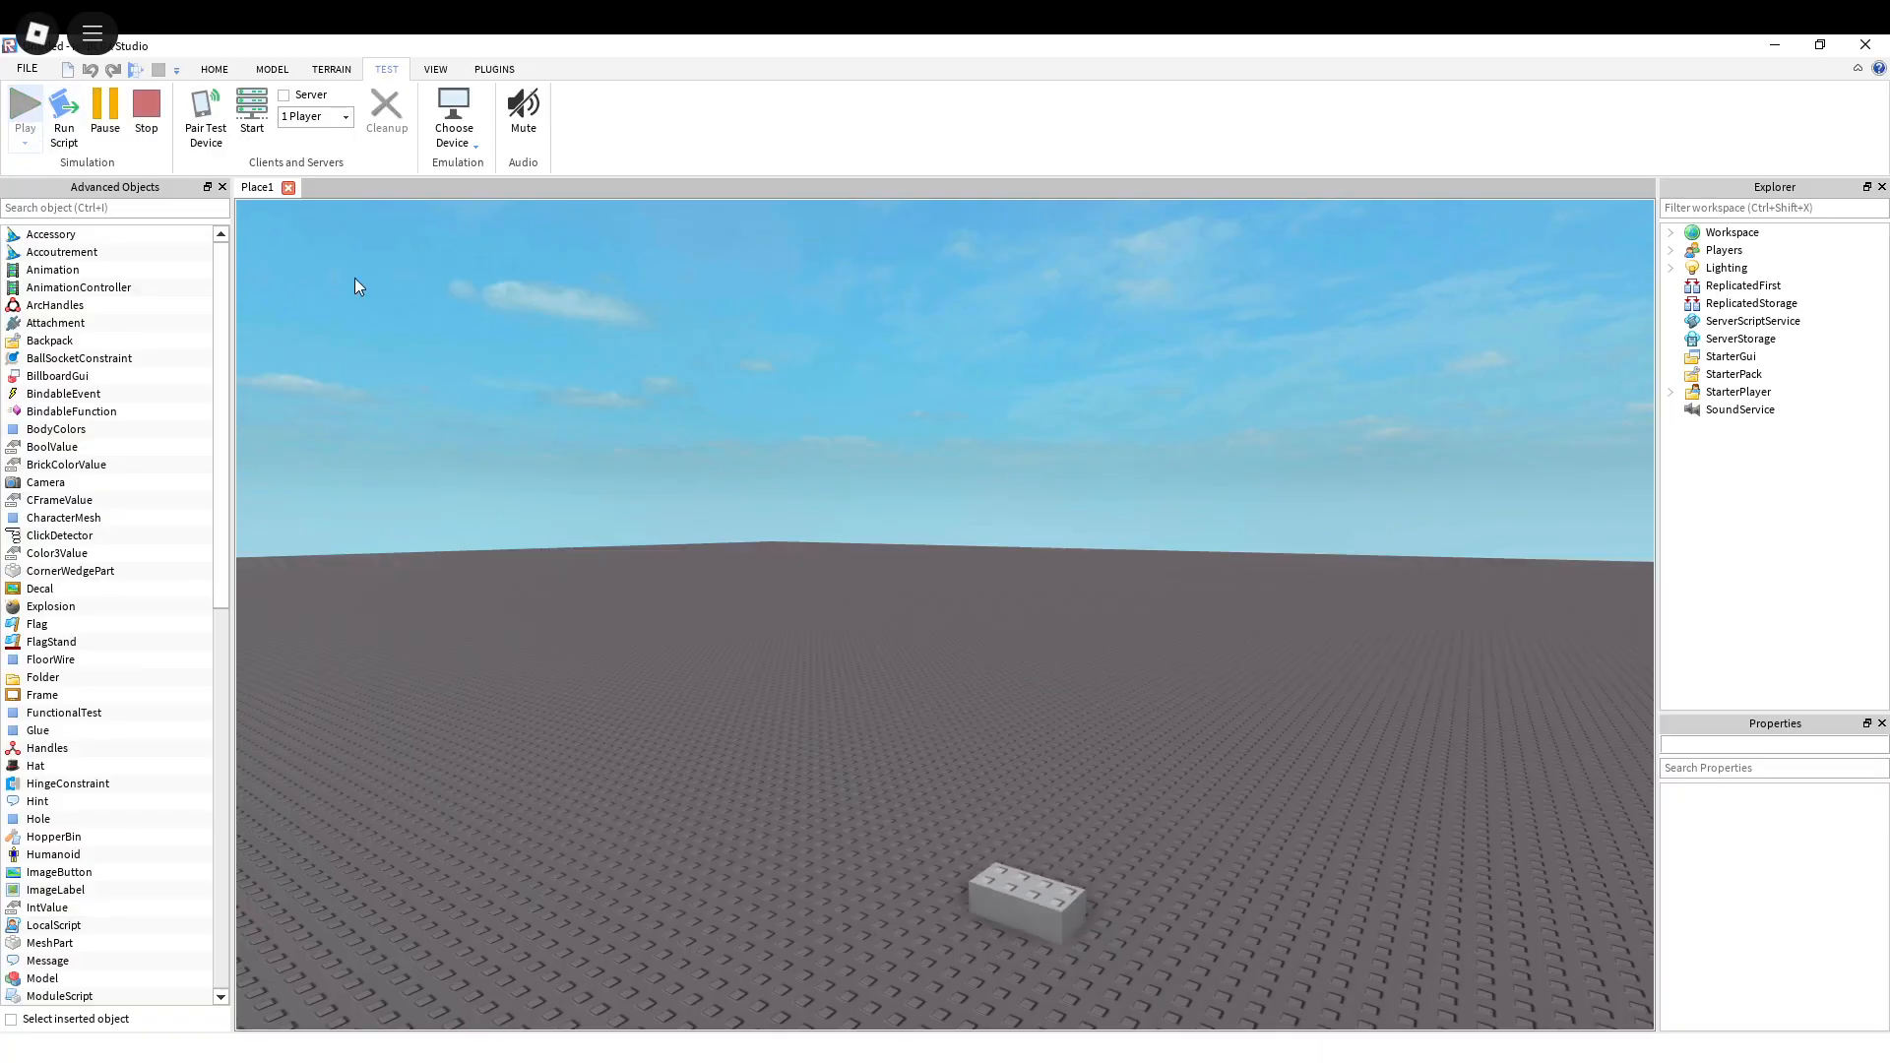
Step: Examine the brick on the baseplate from several sides while the play test runs
key(s)
key(a)
key(w)
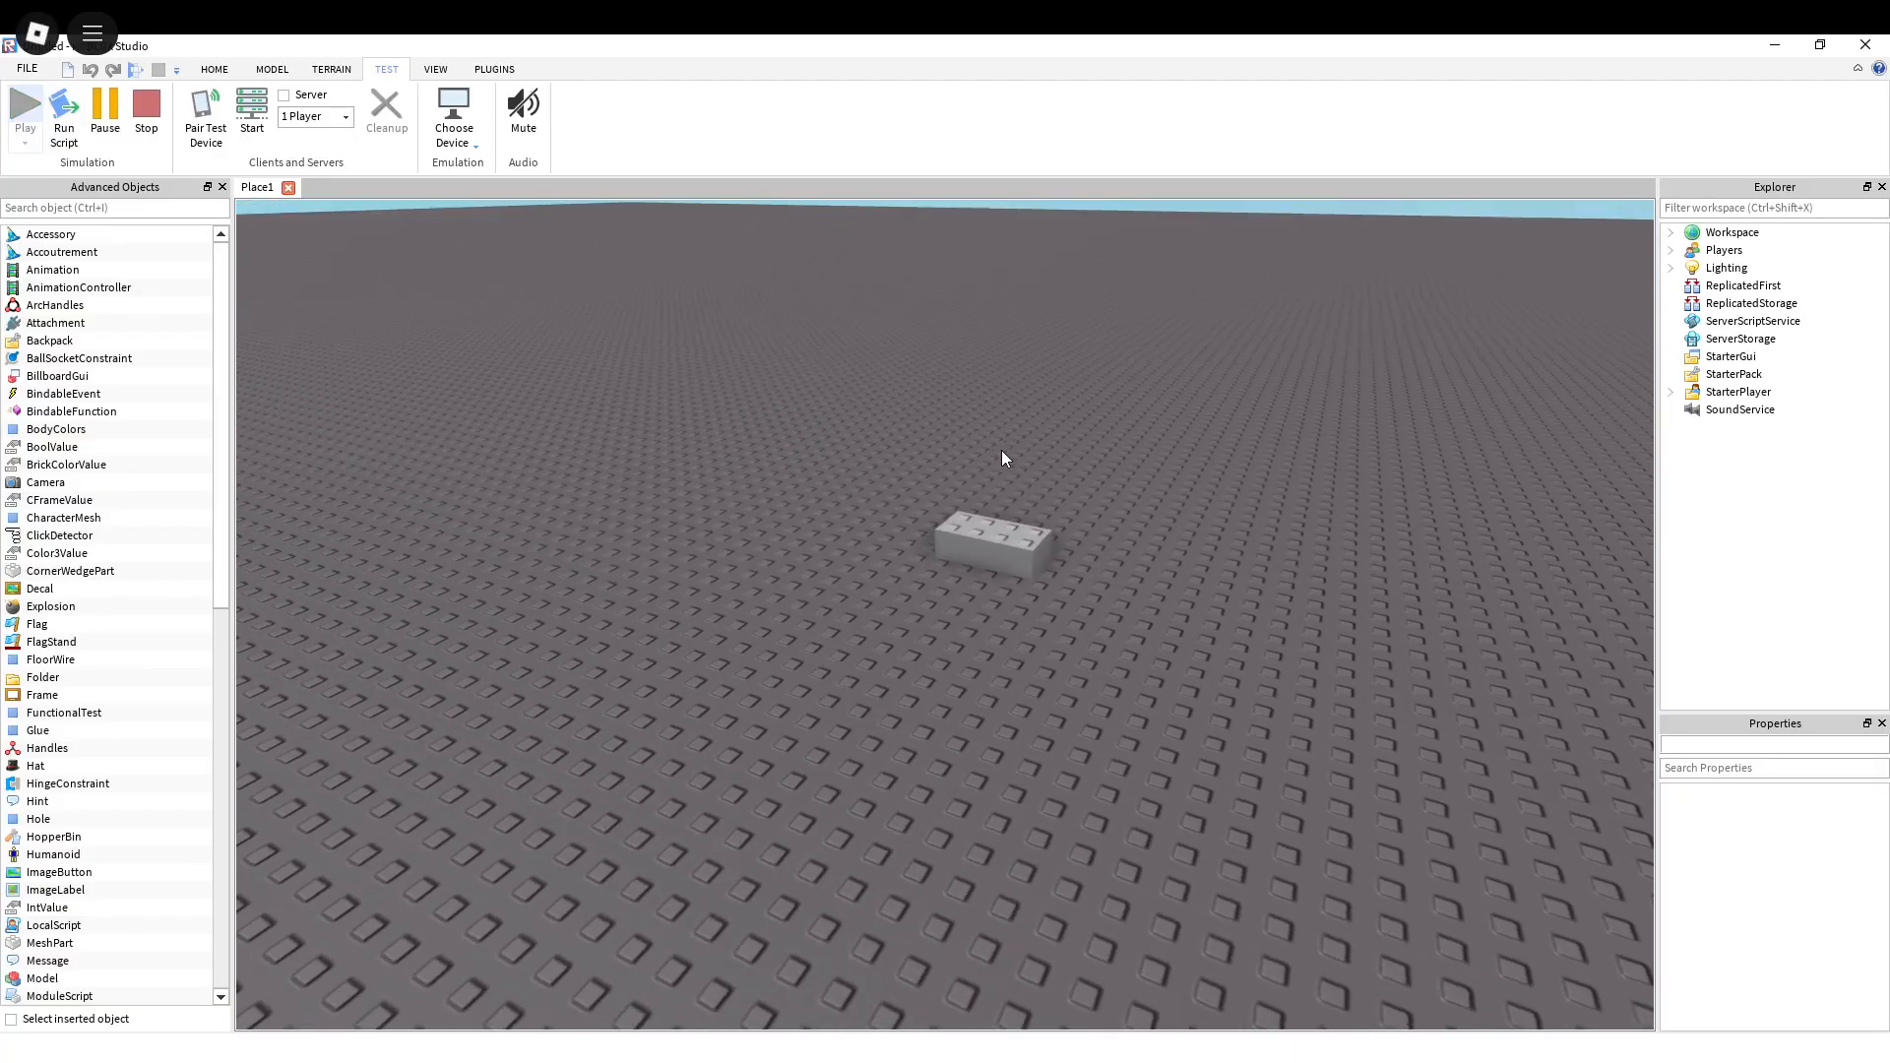
right_drag(1001, 453, 1002, 453)
key(a)
key(s)
key(d)
key(w)
right_drag(925, 512, 936, 495)
key(d)
key(w)
key(s)
key(w)
key(a)
key(w)
key(d)
key(w)
key(s)
key(s)
key(a)
key(w)
key(d)
key(s)
key(a)
key(w)
key(d)
key(s)
key(a)
key(w)
key(d)
key(s)
key(a)
key(w)
key(d)
key(s)
key(a)
key(w)
key(d)
key(s)
key(a)
key(w)
key(d)
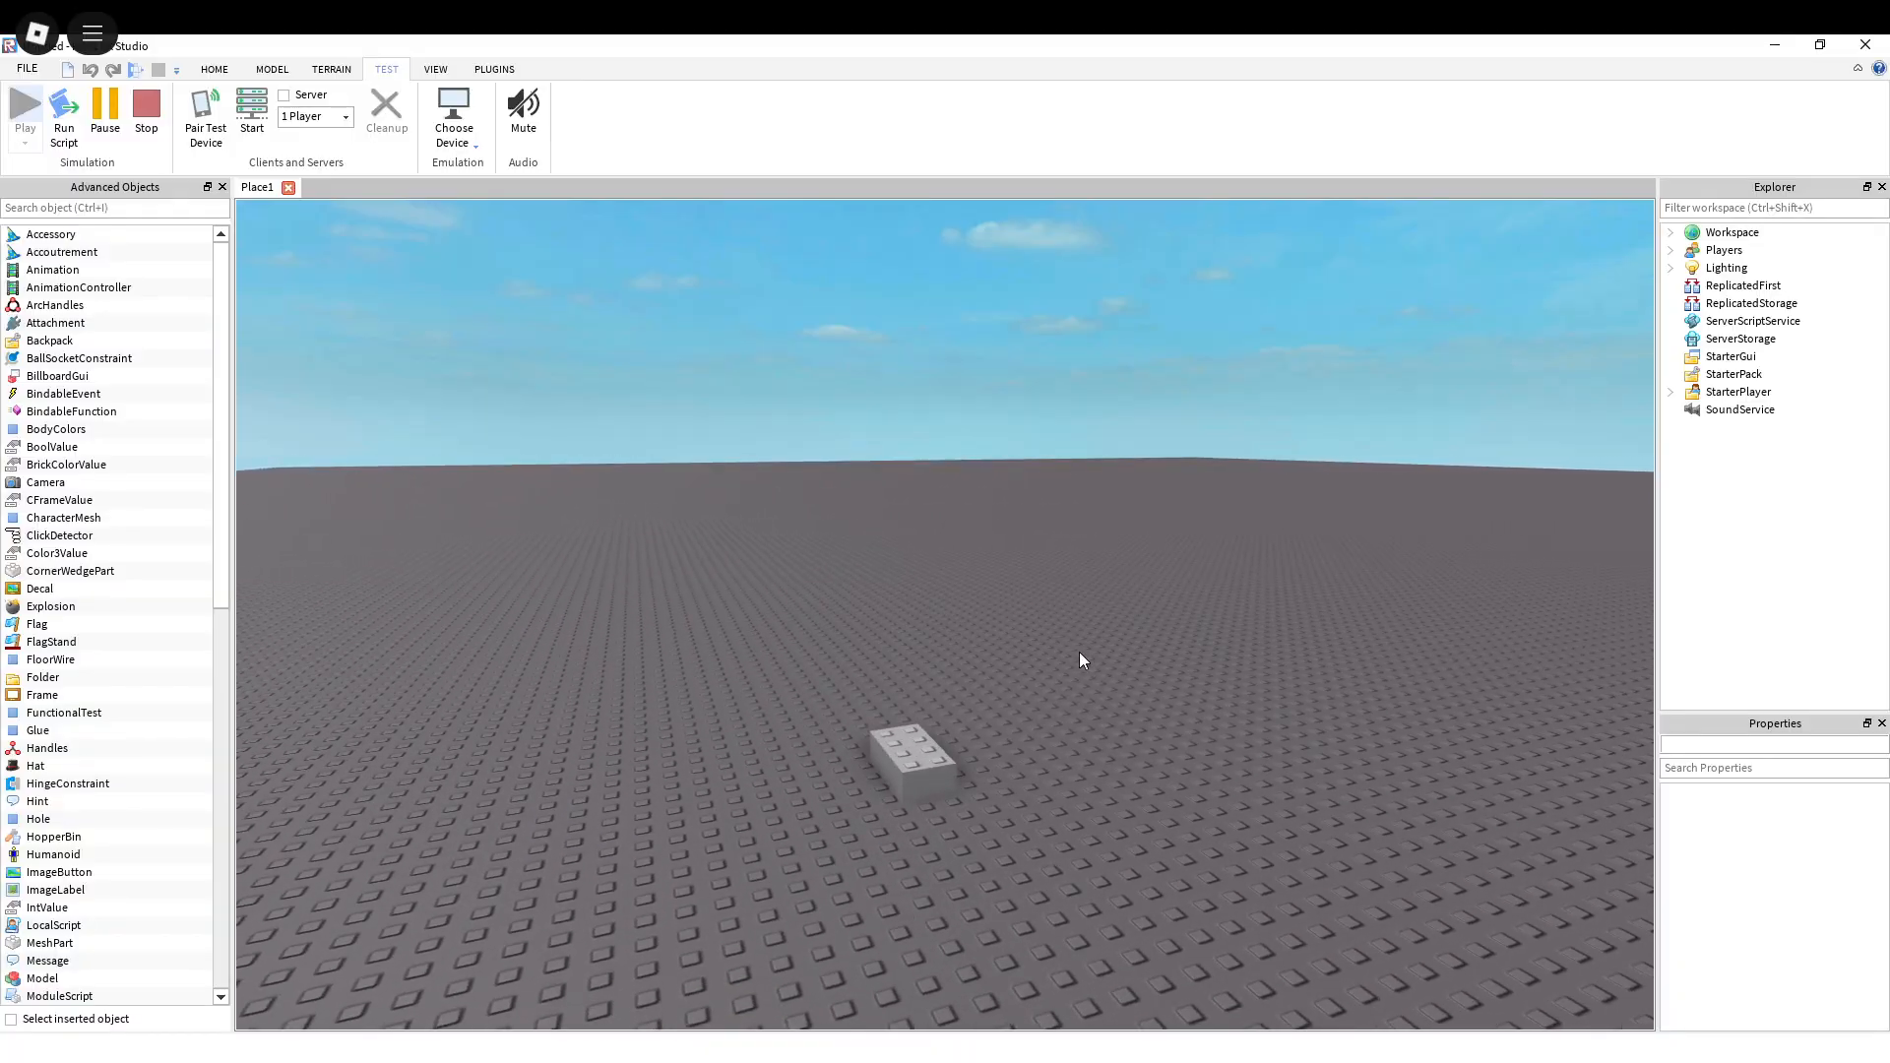
right_drag(1075, 660, 1075, 660)
key(w)
key(d)
key(a)
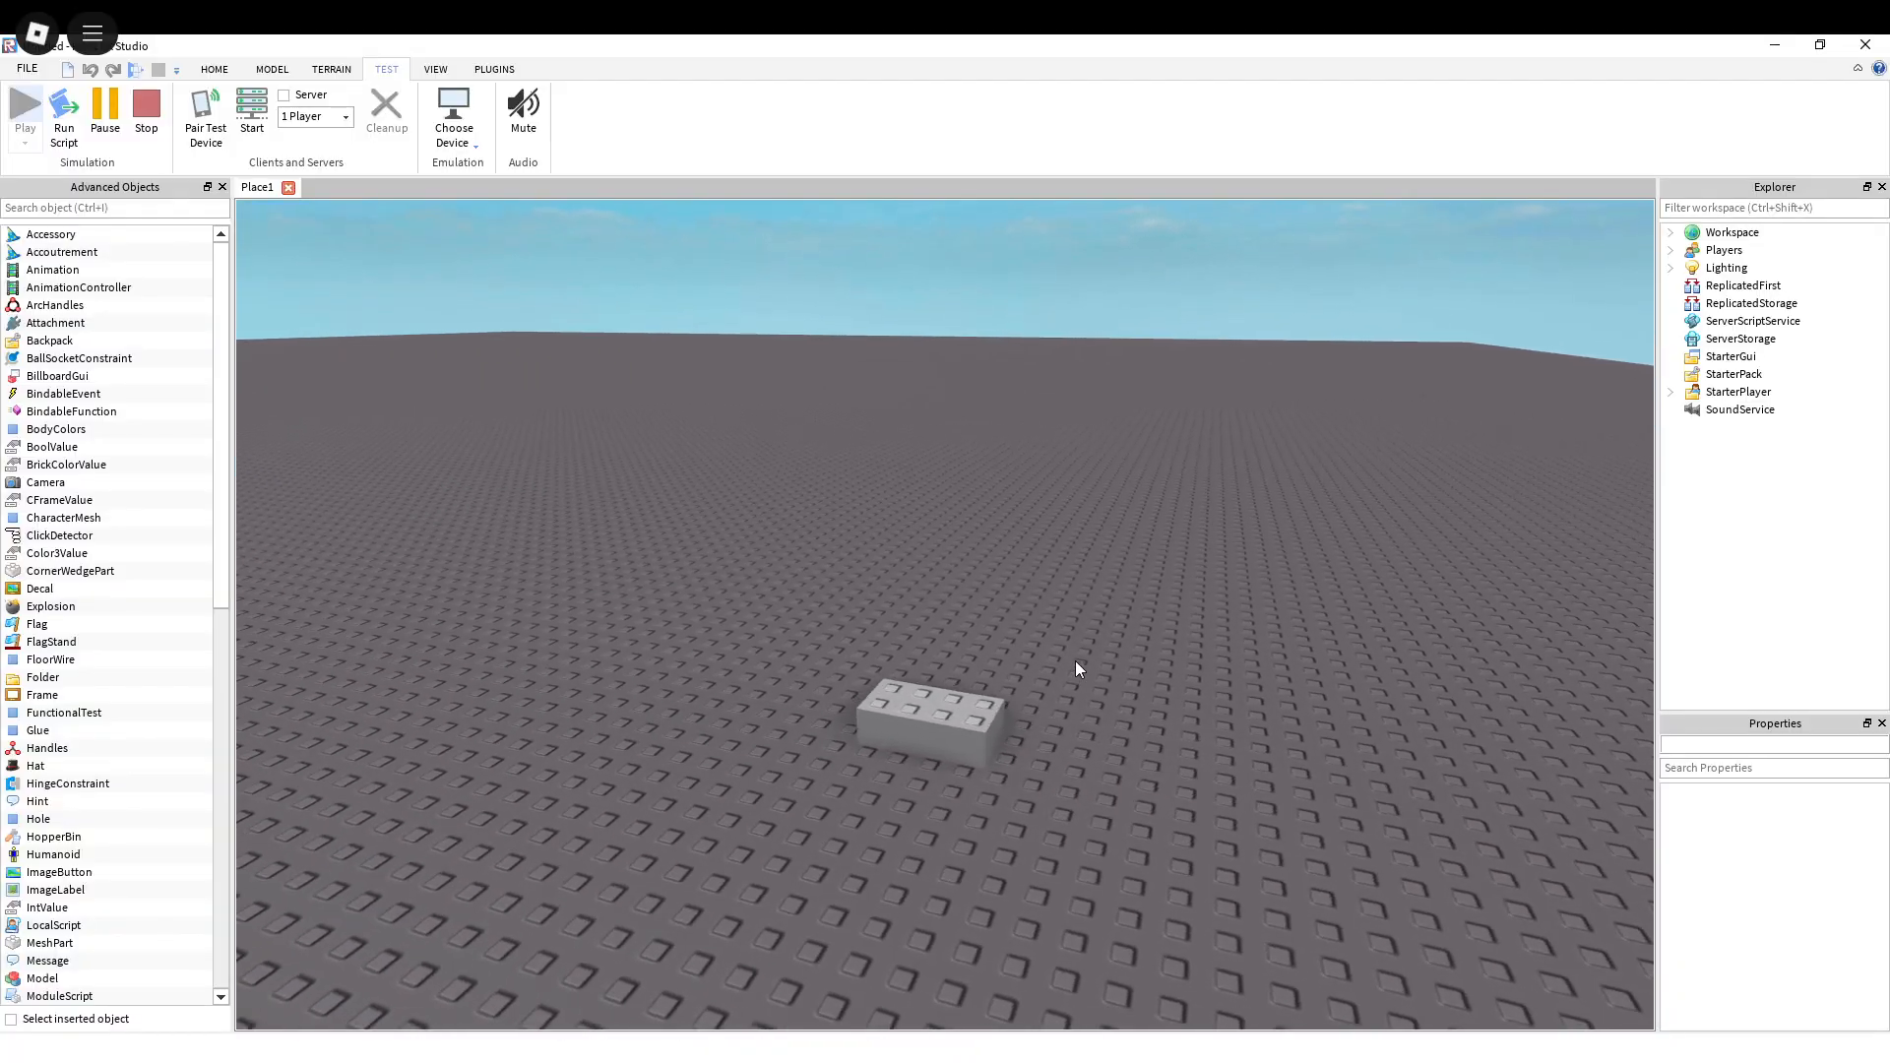
key(d)
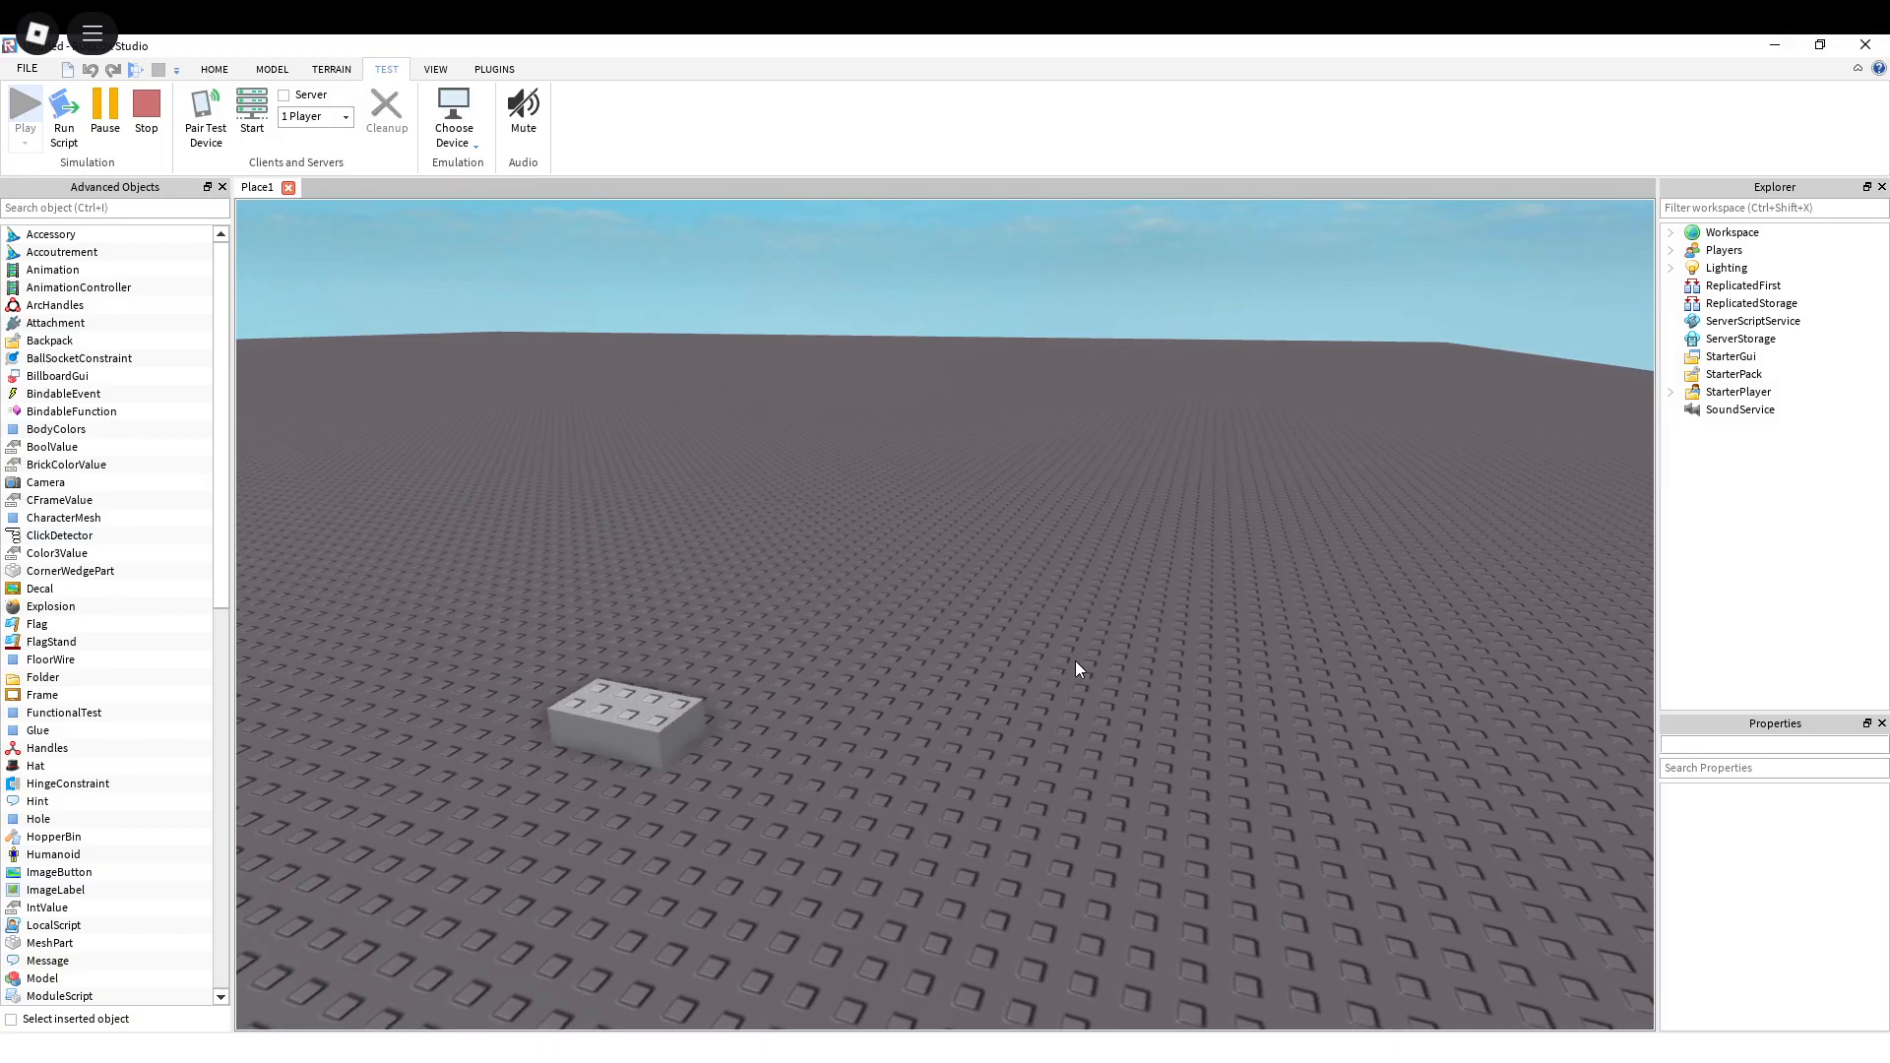
key(s)
key(d)
right_drag(1031, 510, 1031, 510)
key(d)
key(w)
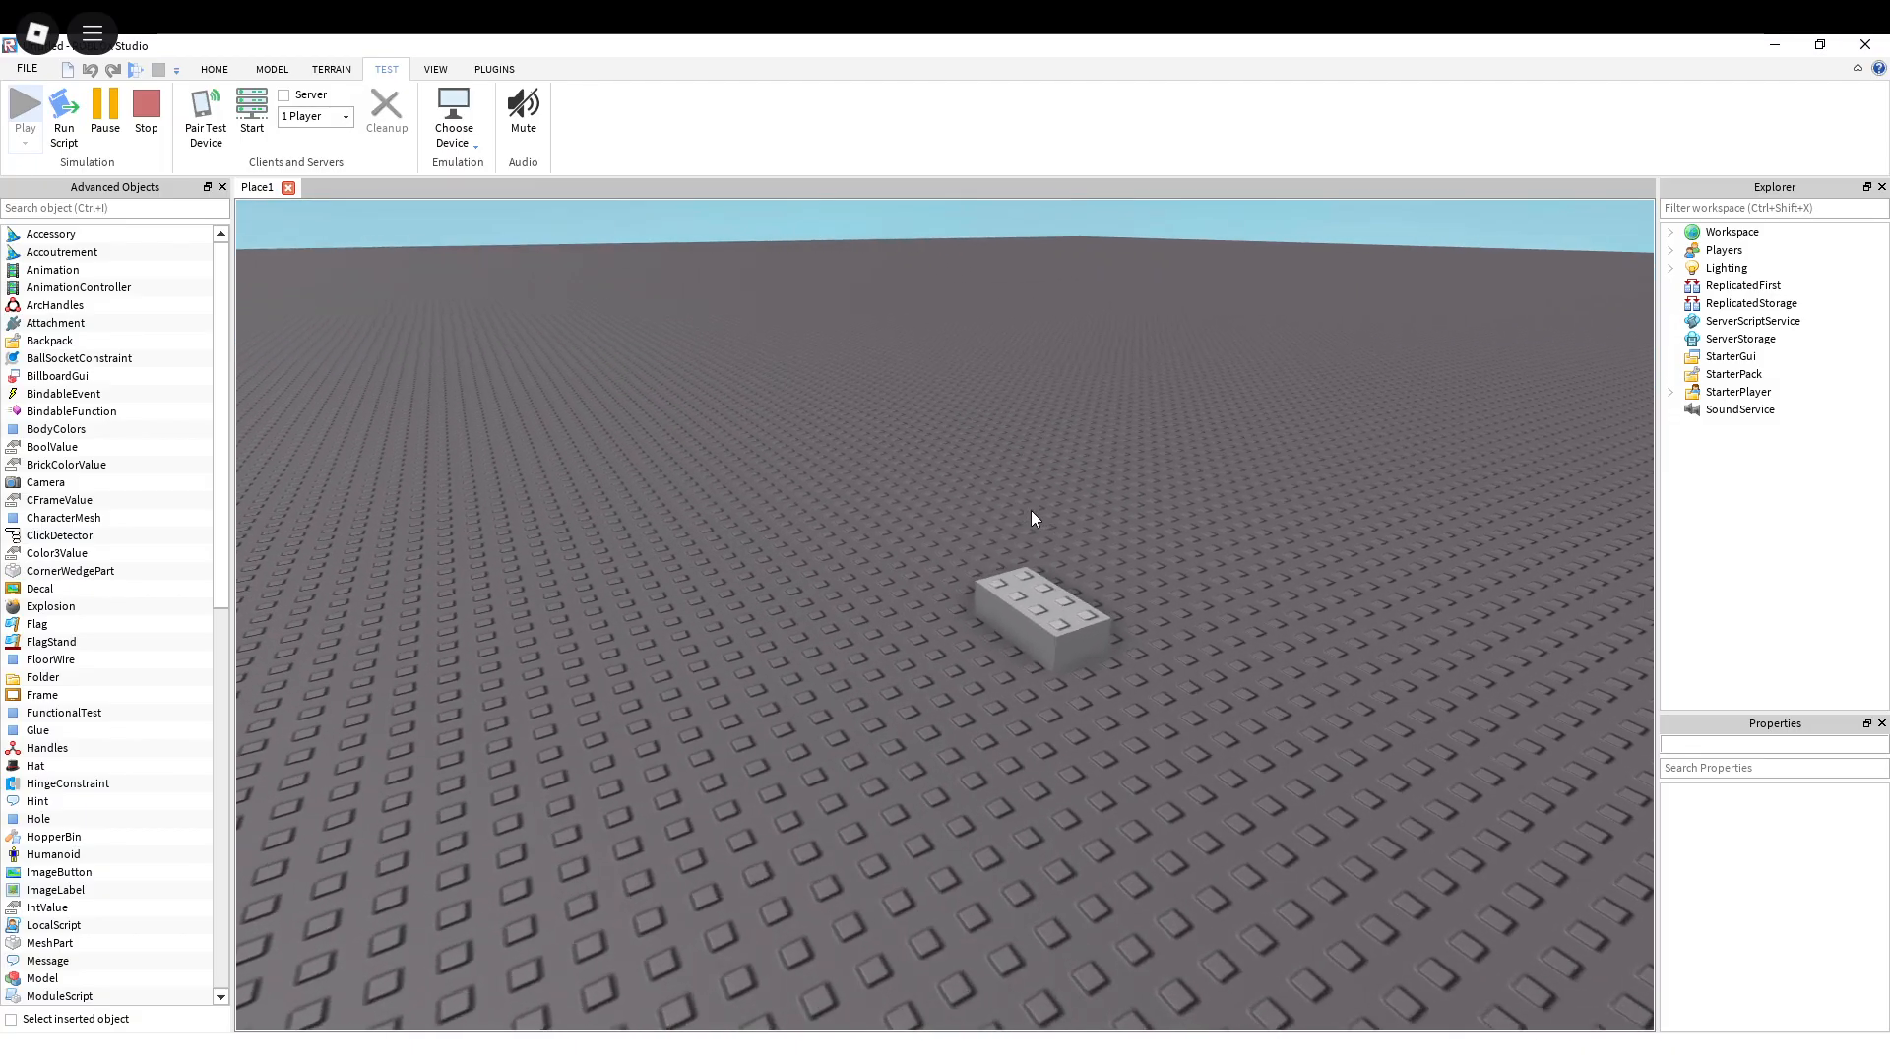
right_drag(931, 563, 932, 563)
key(d)
key(s)
key(a)
key(w)
key(d)
key(s)
key(a)
key(s)
key(d)
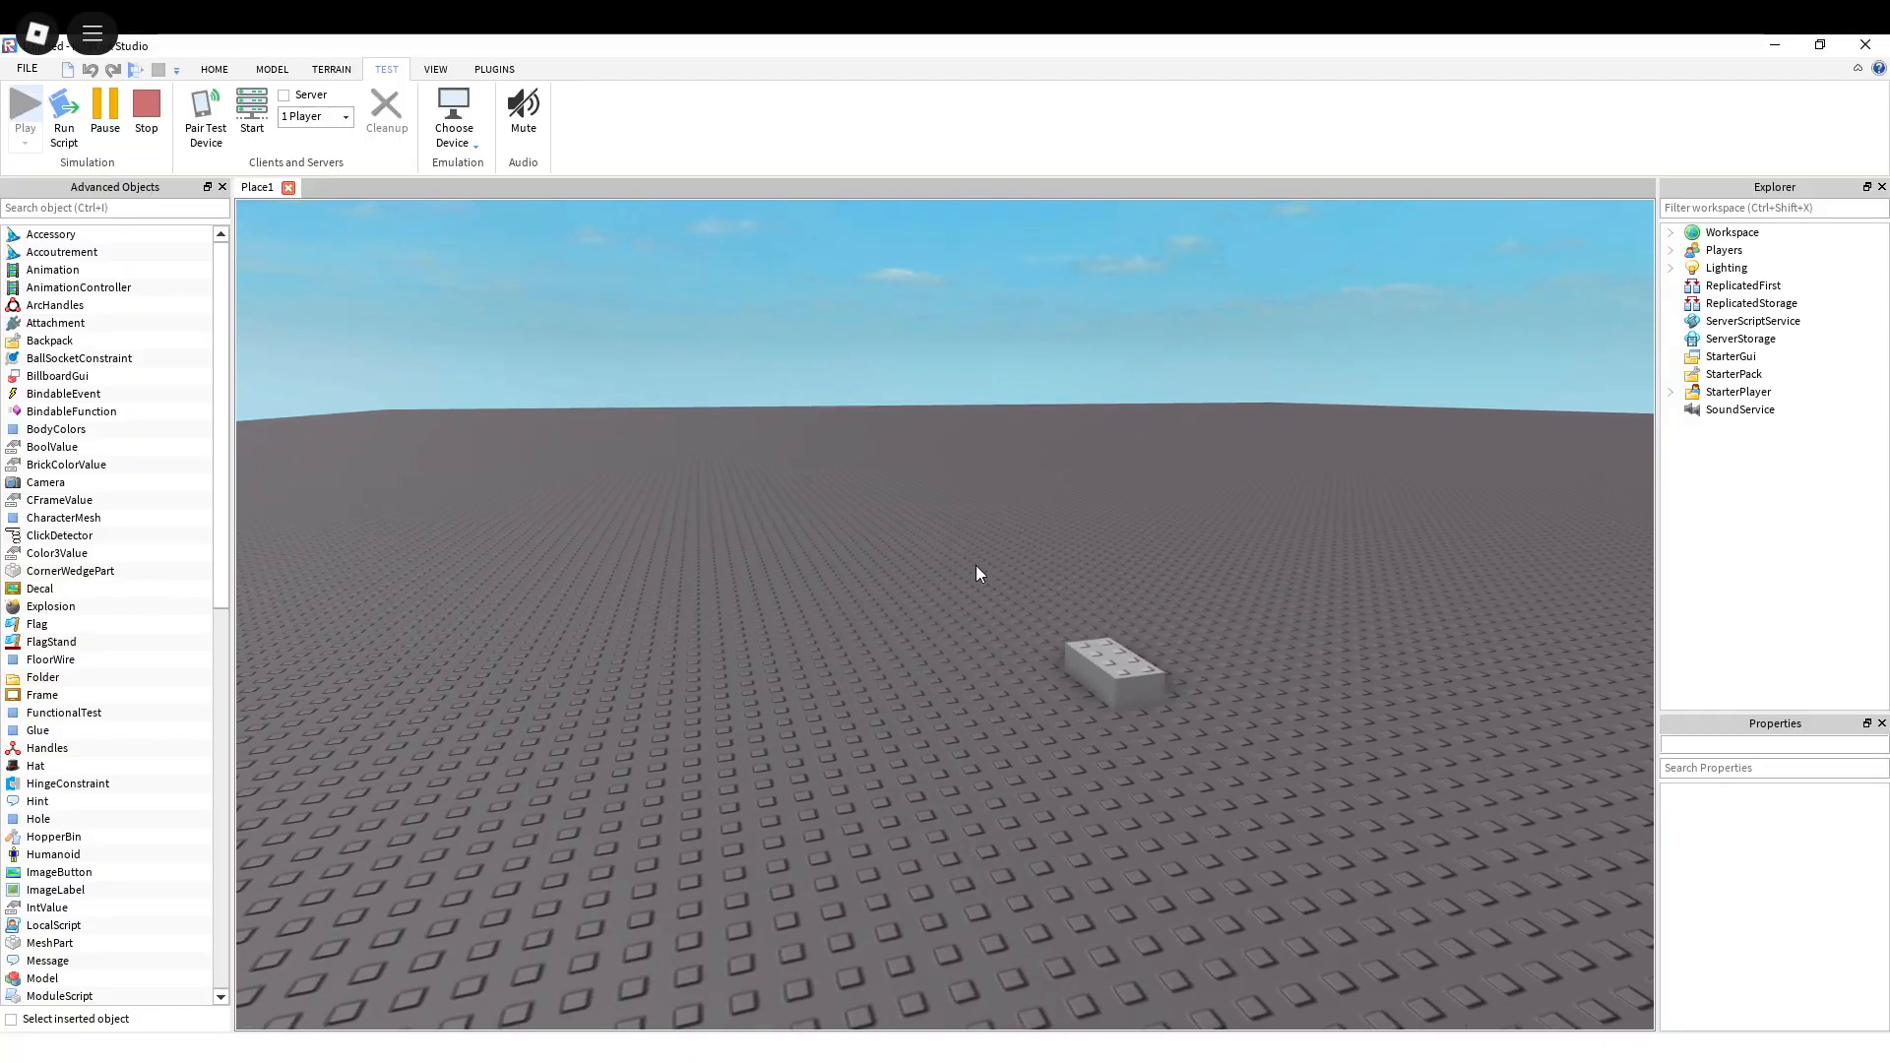
key(w)
right_drag(1010, 581, 1010, 581)
key(d)
key(s)
key(a)
key(w)
key(d)
key(s)
right_drag(894, 490, 894, 490)
key(d)
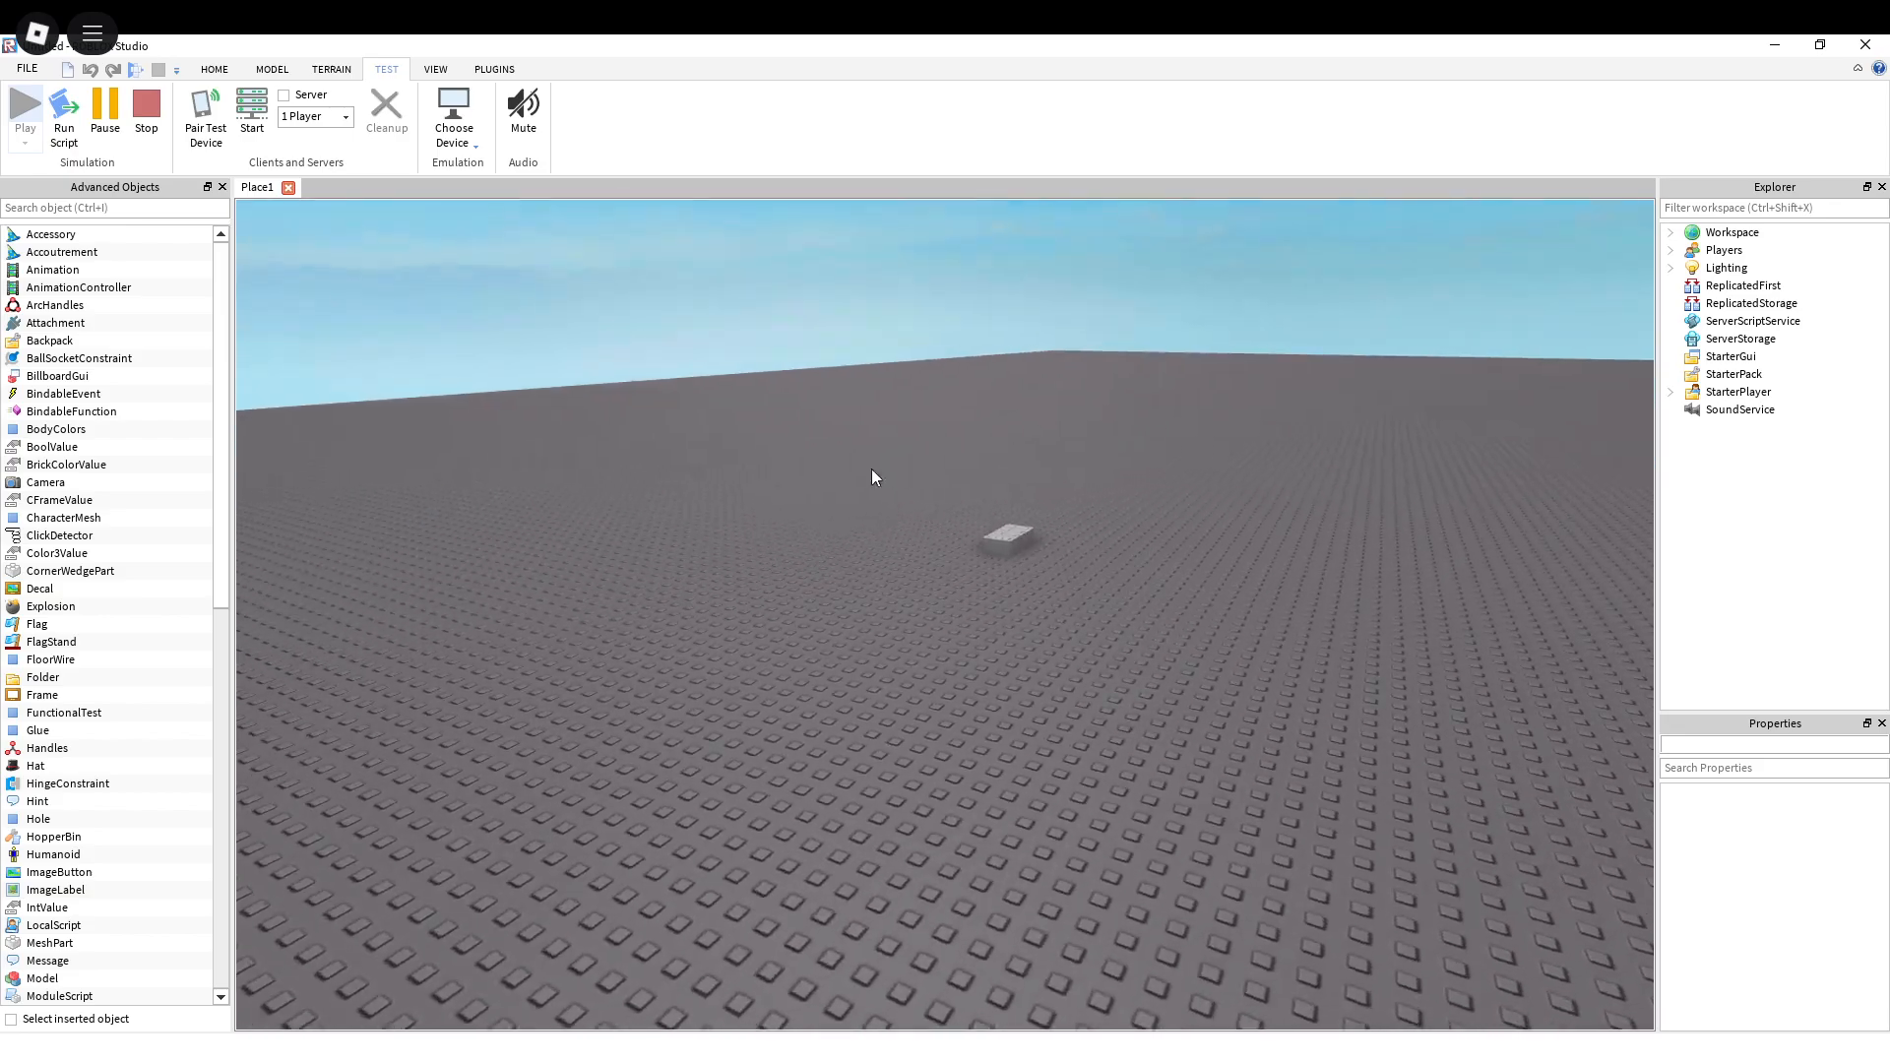
Step: Stop the play test and bring the raised brick back into view
click(153, 129)
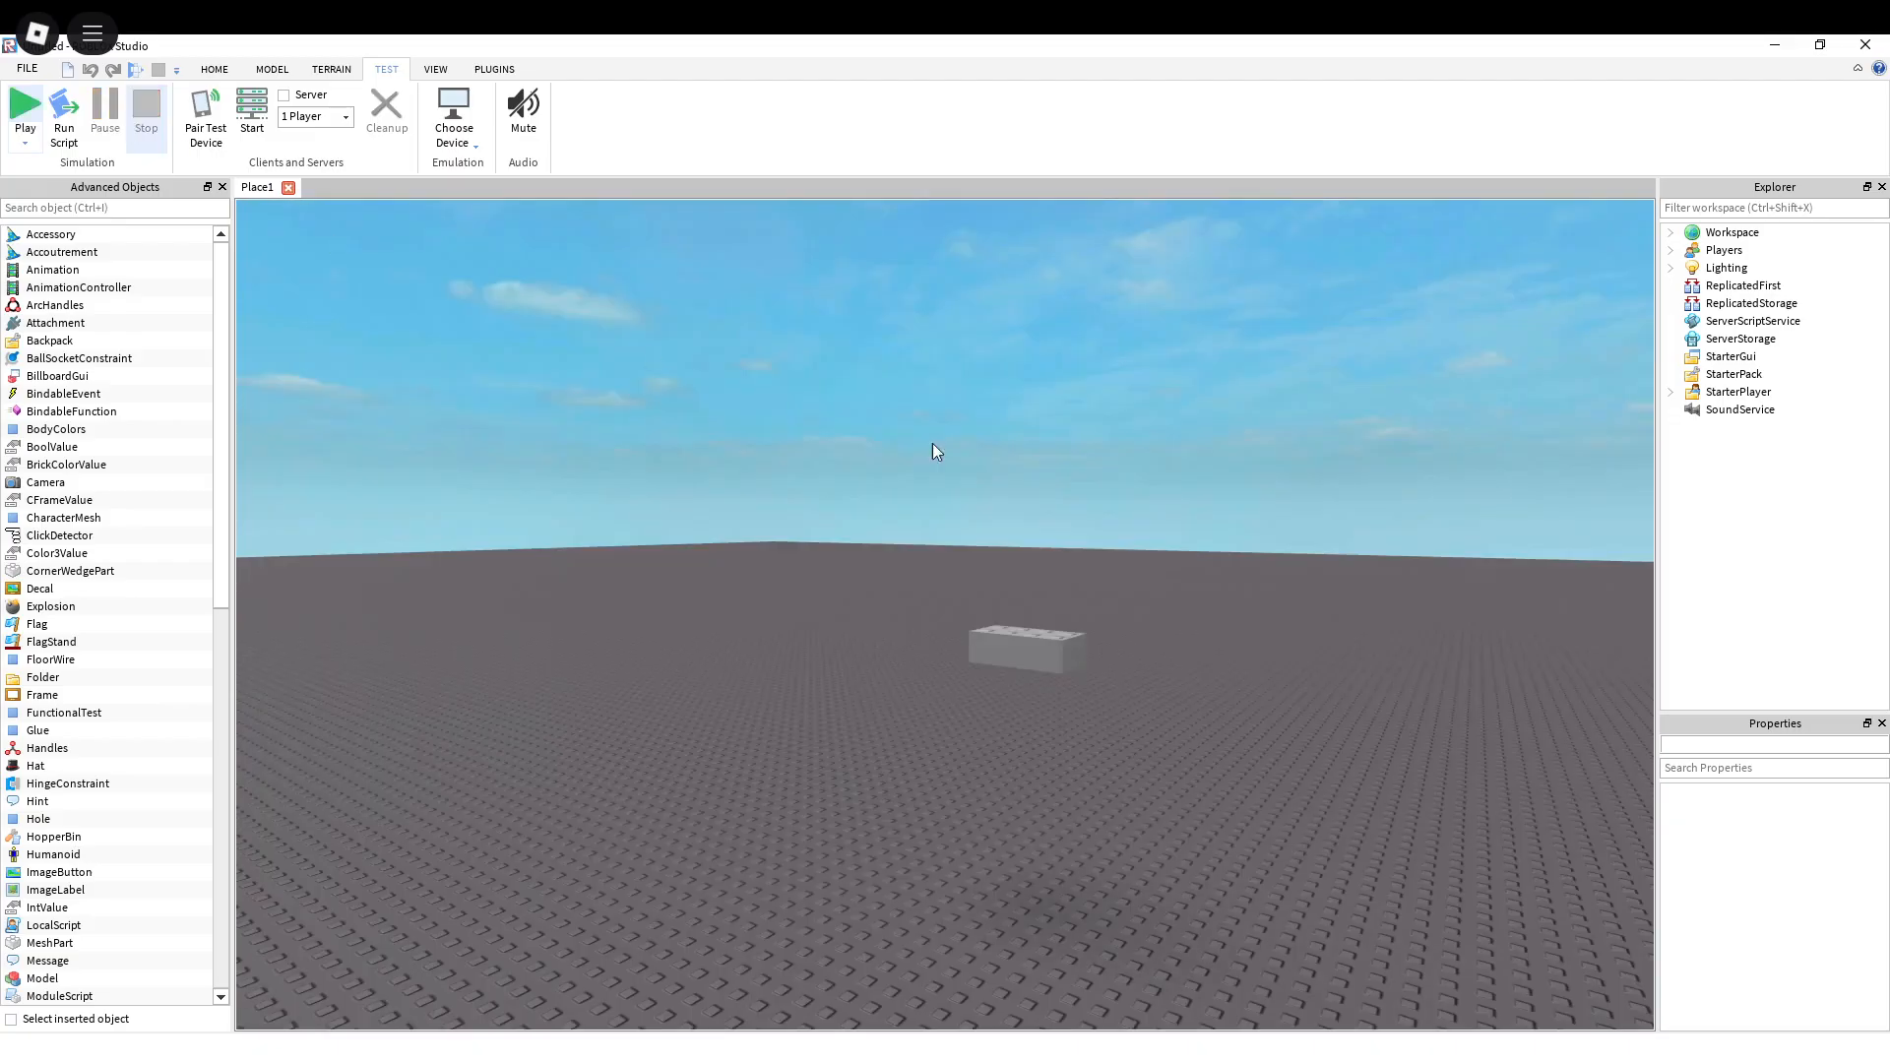
right_drag(1142, 607, 1137, 612)
key(a)
key(w)
key(s)
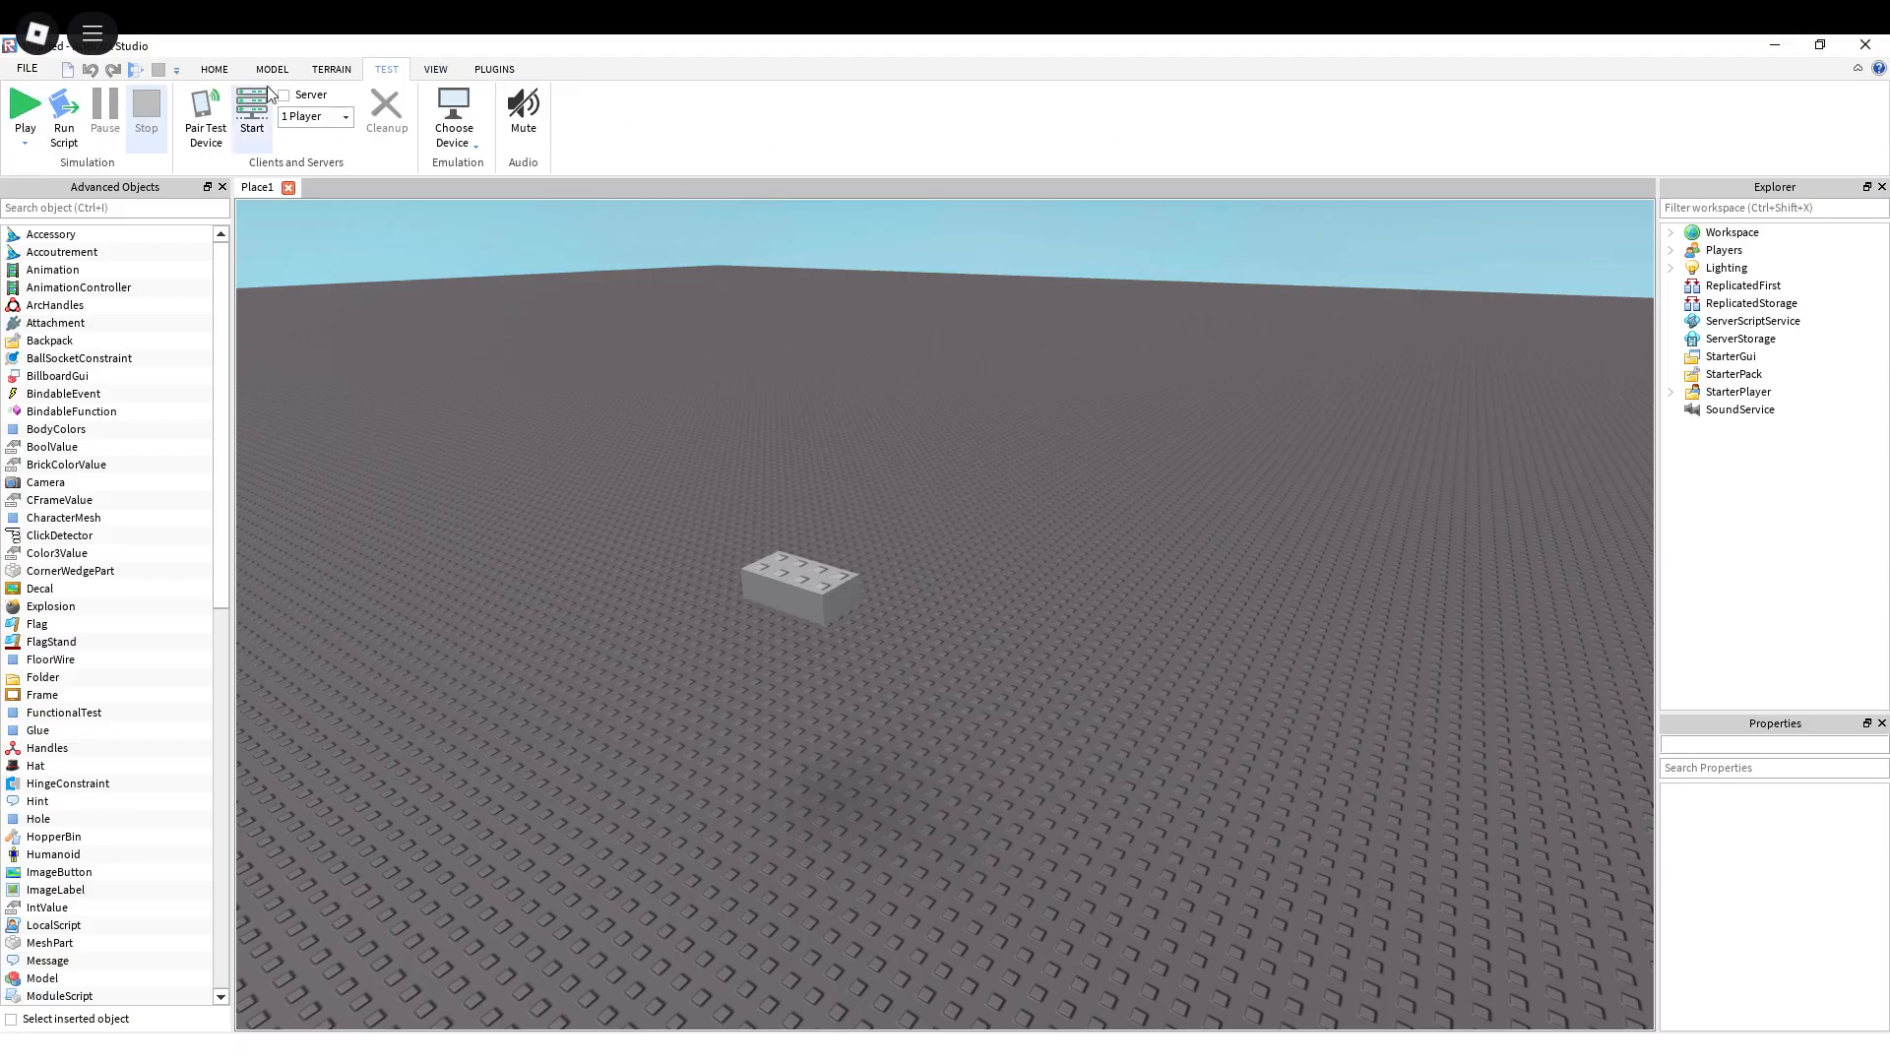
Step: Insert a second grey brick on the baseplate beside the raised one
click(226, 74)
right_drag(882, 422, 883, 421)
key(w)
key(s)
key(d)
key(w)
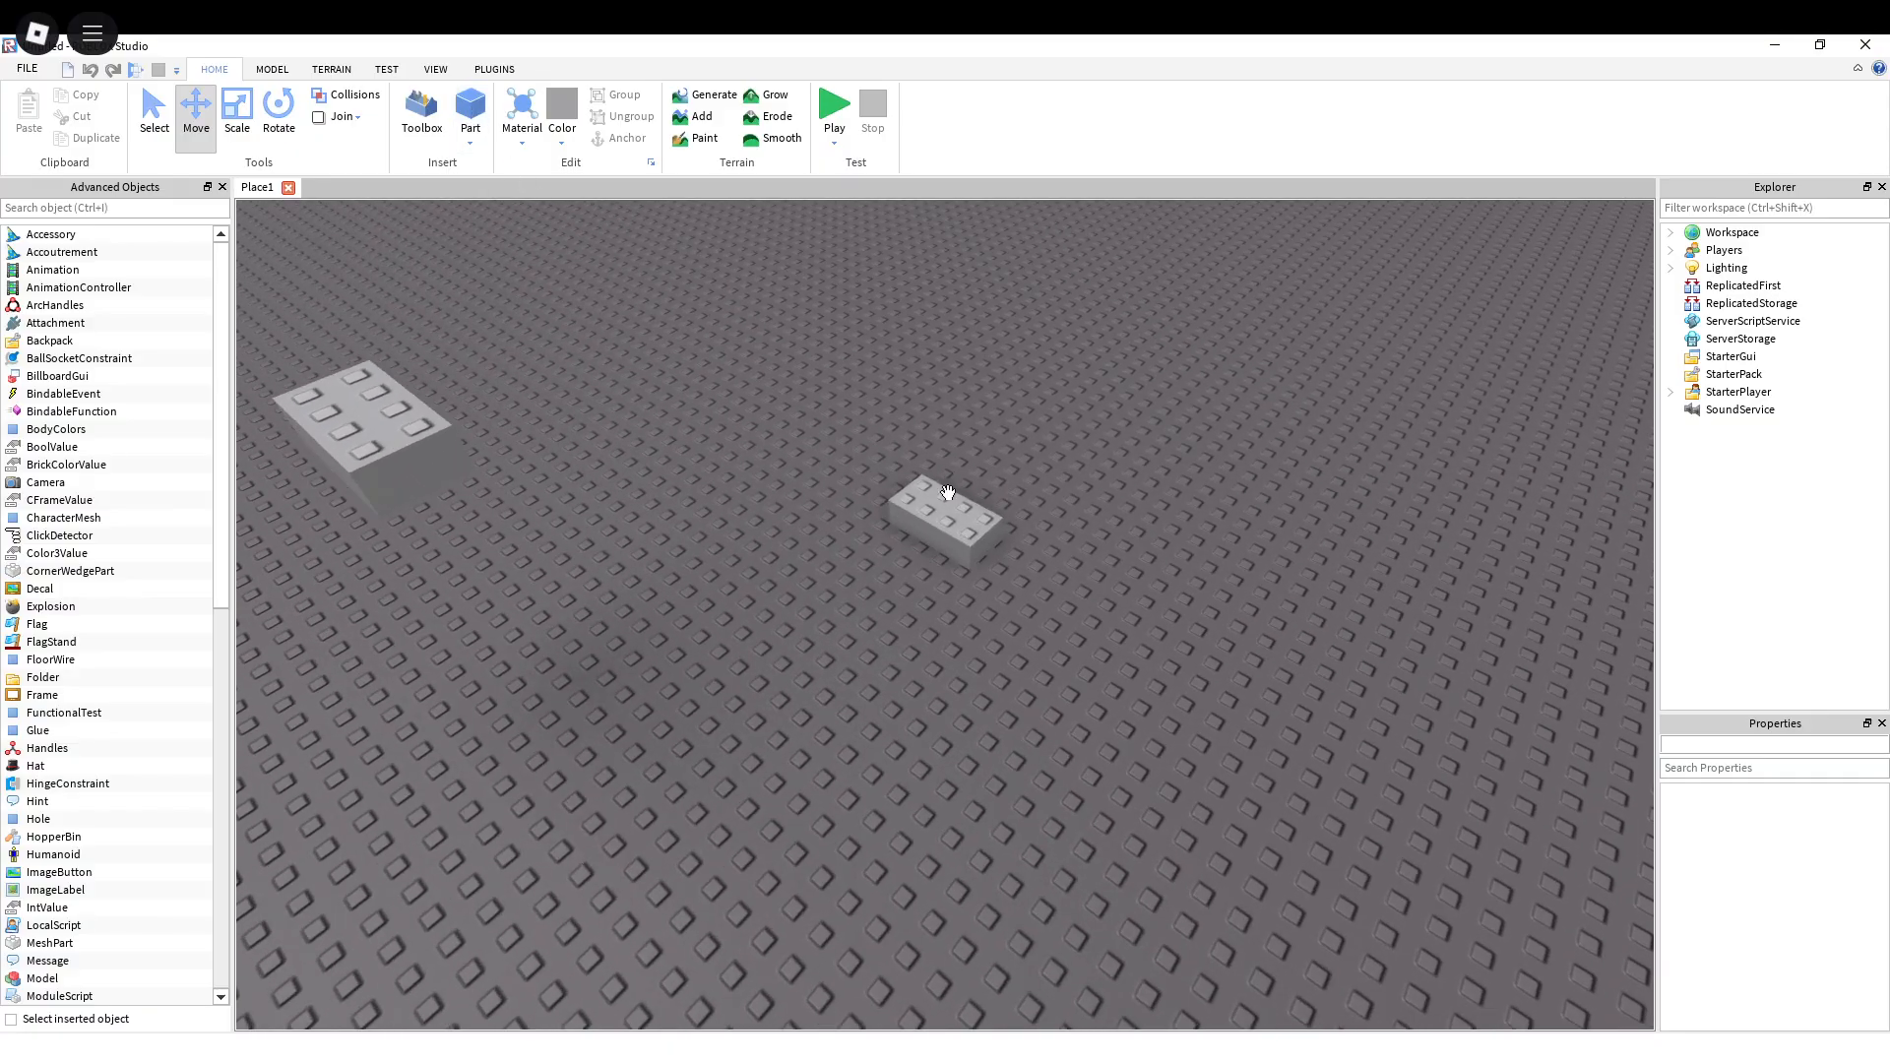
click(946, 516)
right_drag(928, 523, 929, 523)
key(a)
Step: Select the raised brick and turn on its Anchored property
click(739, 384)
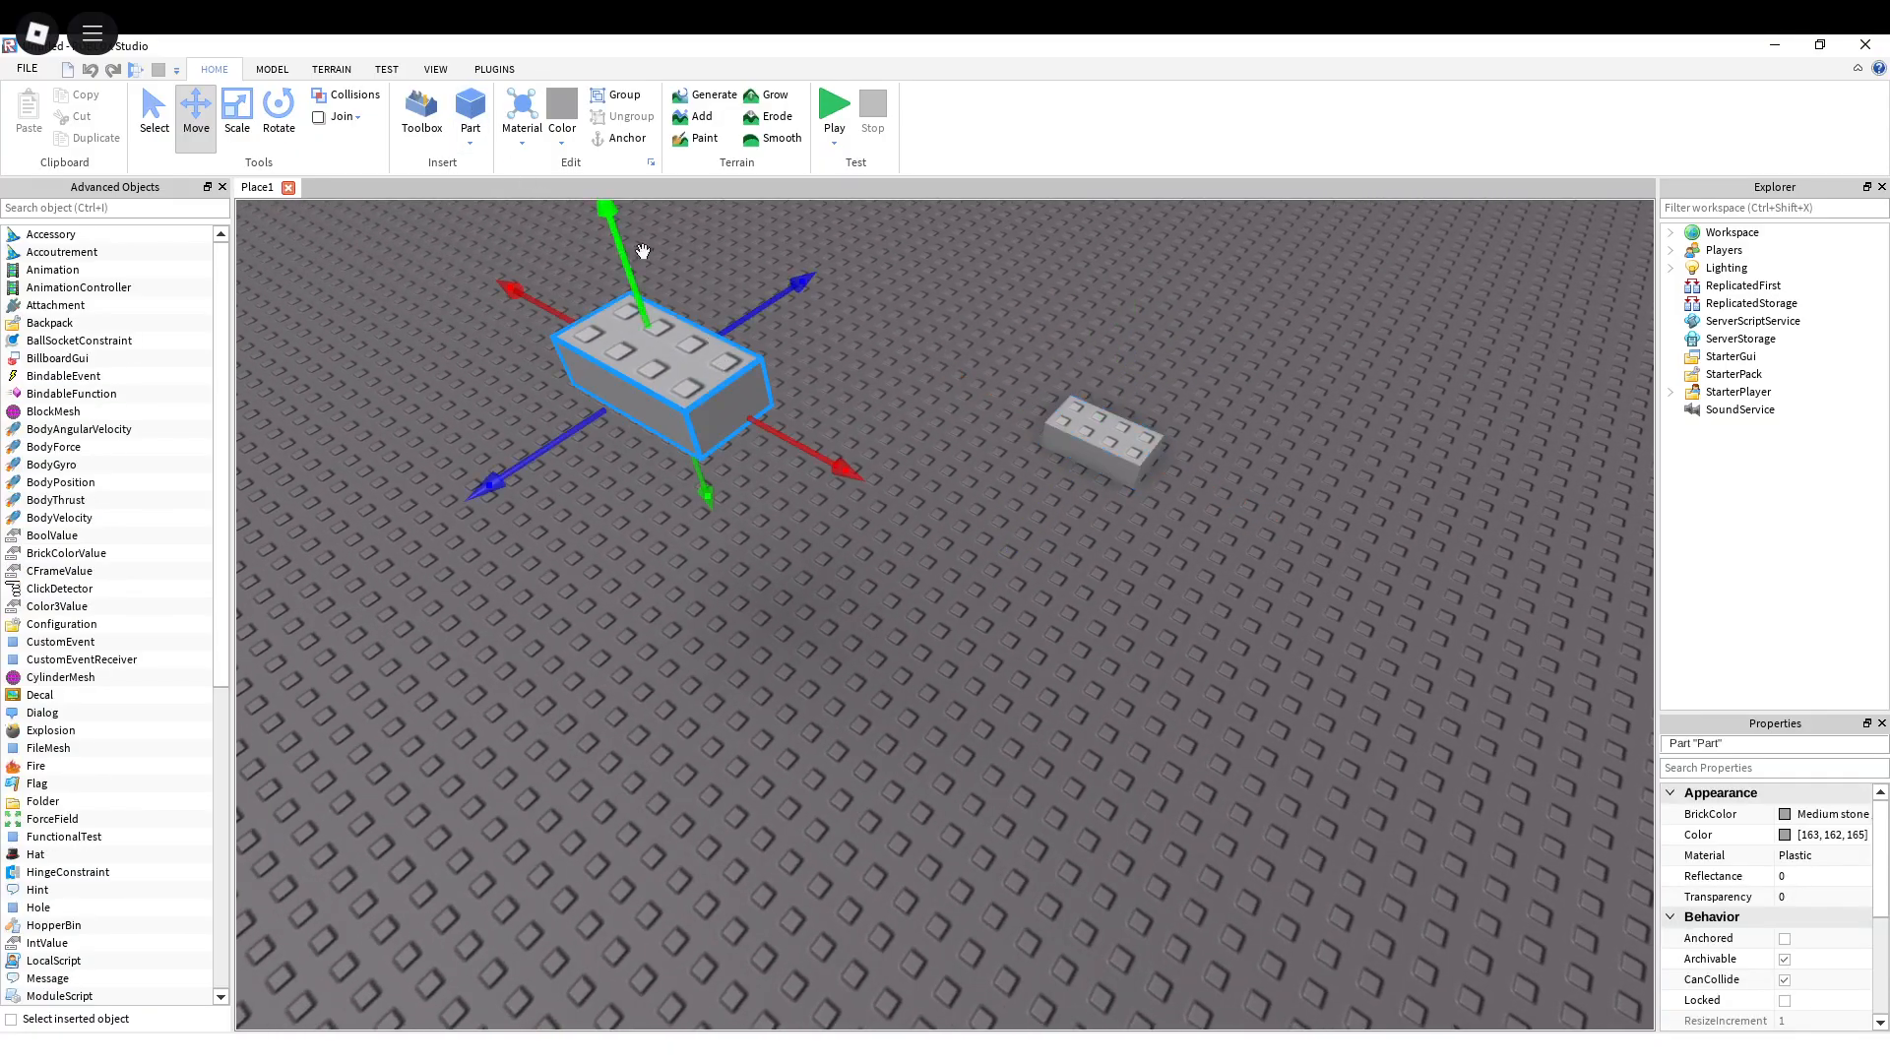
scroll(1743, 876, down, 3)
scroll(1743, 876, up, 2)
scroll(1742, 876, down, 3)
scroll(1740, 875, up, 4)
key(s)
right_drag(935, 411, 935, 411)
key(w)
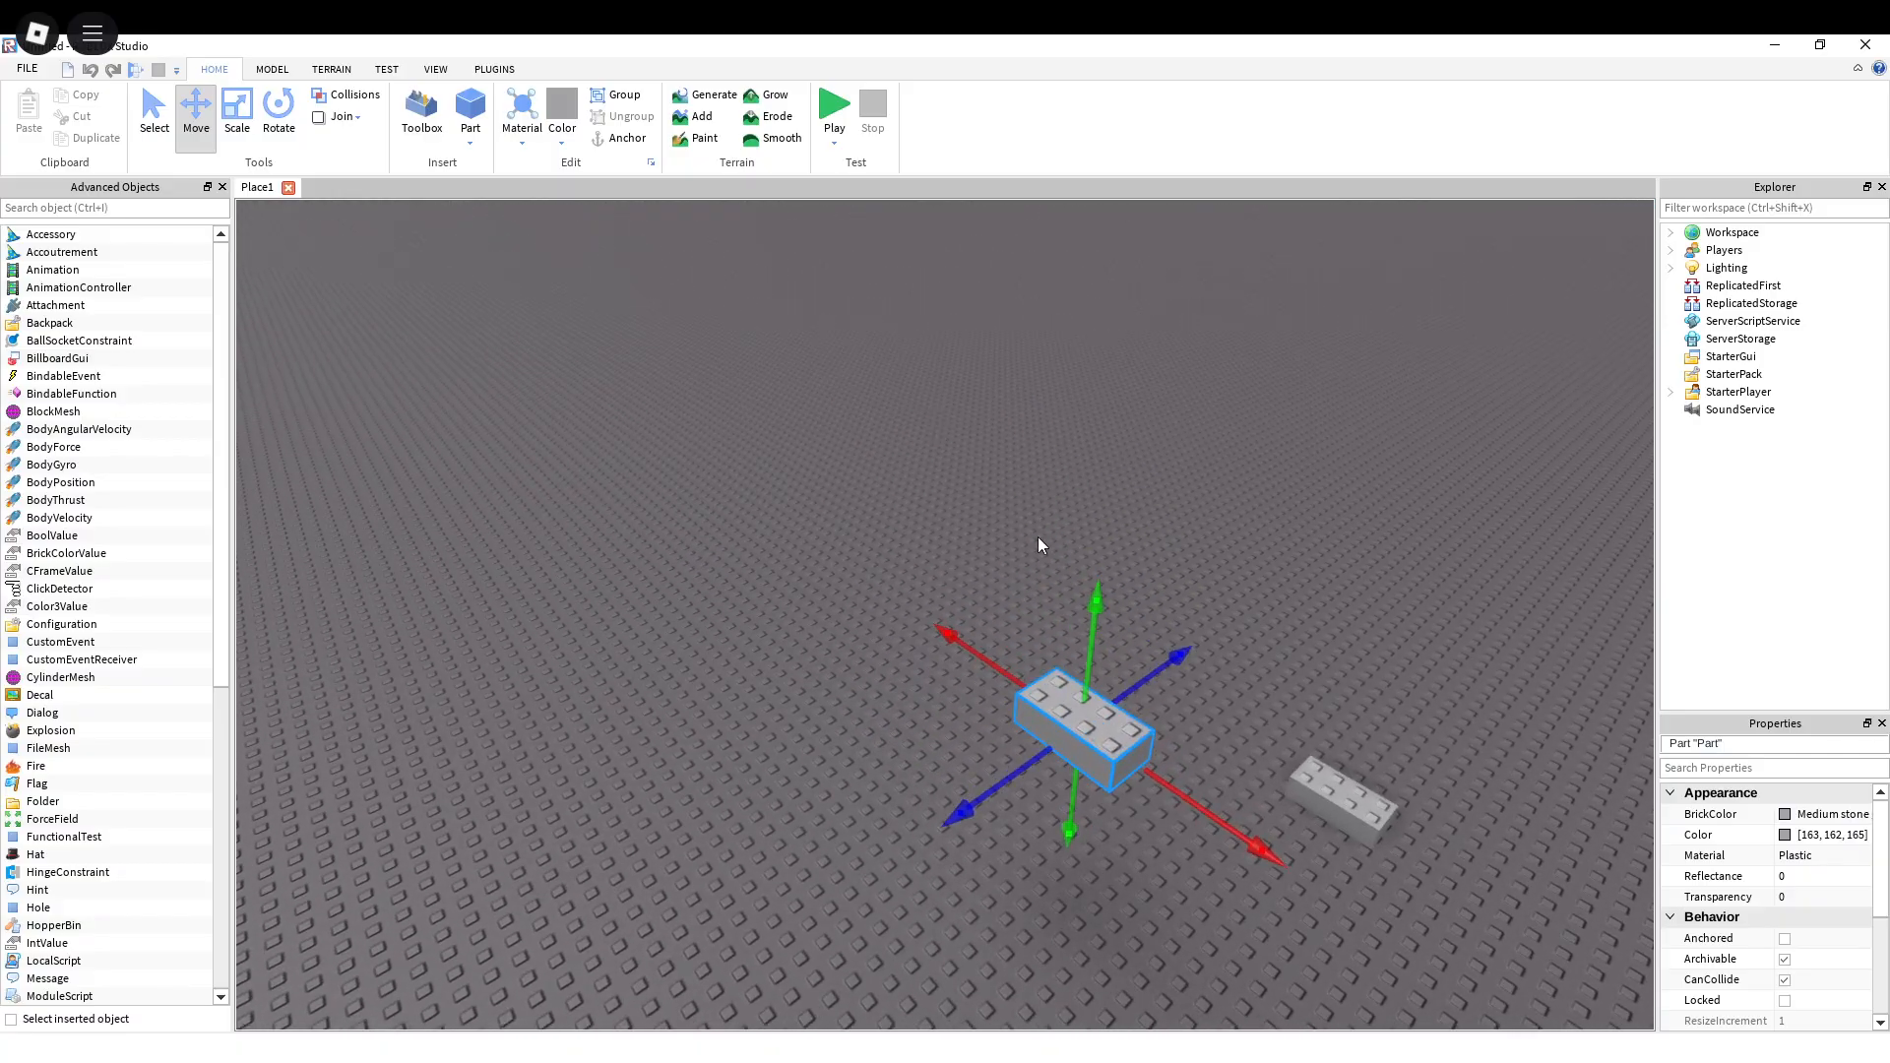
key(w)
key(d)
key(s)
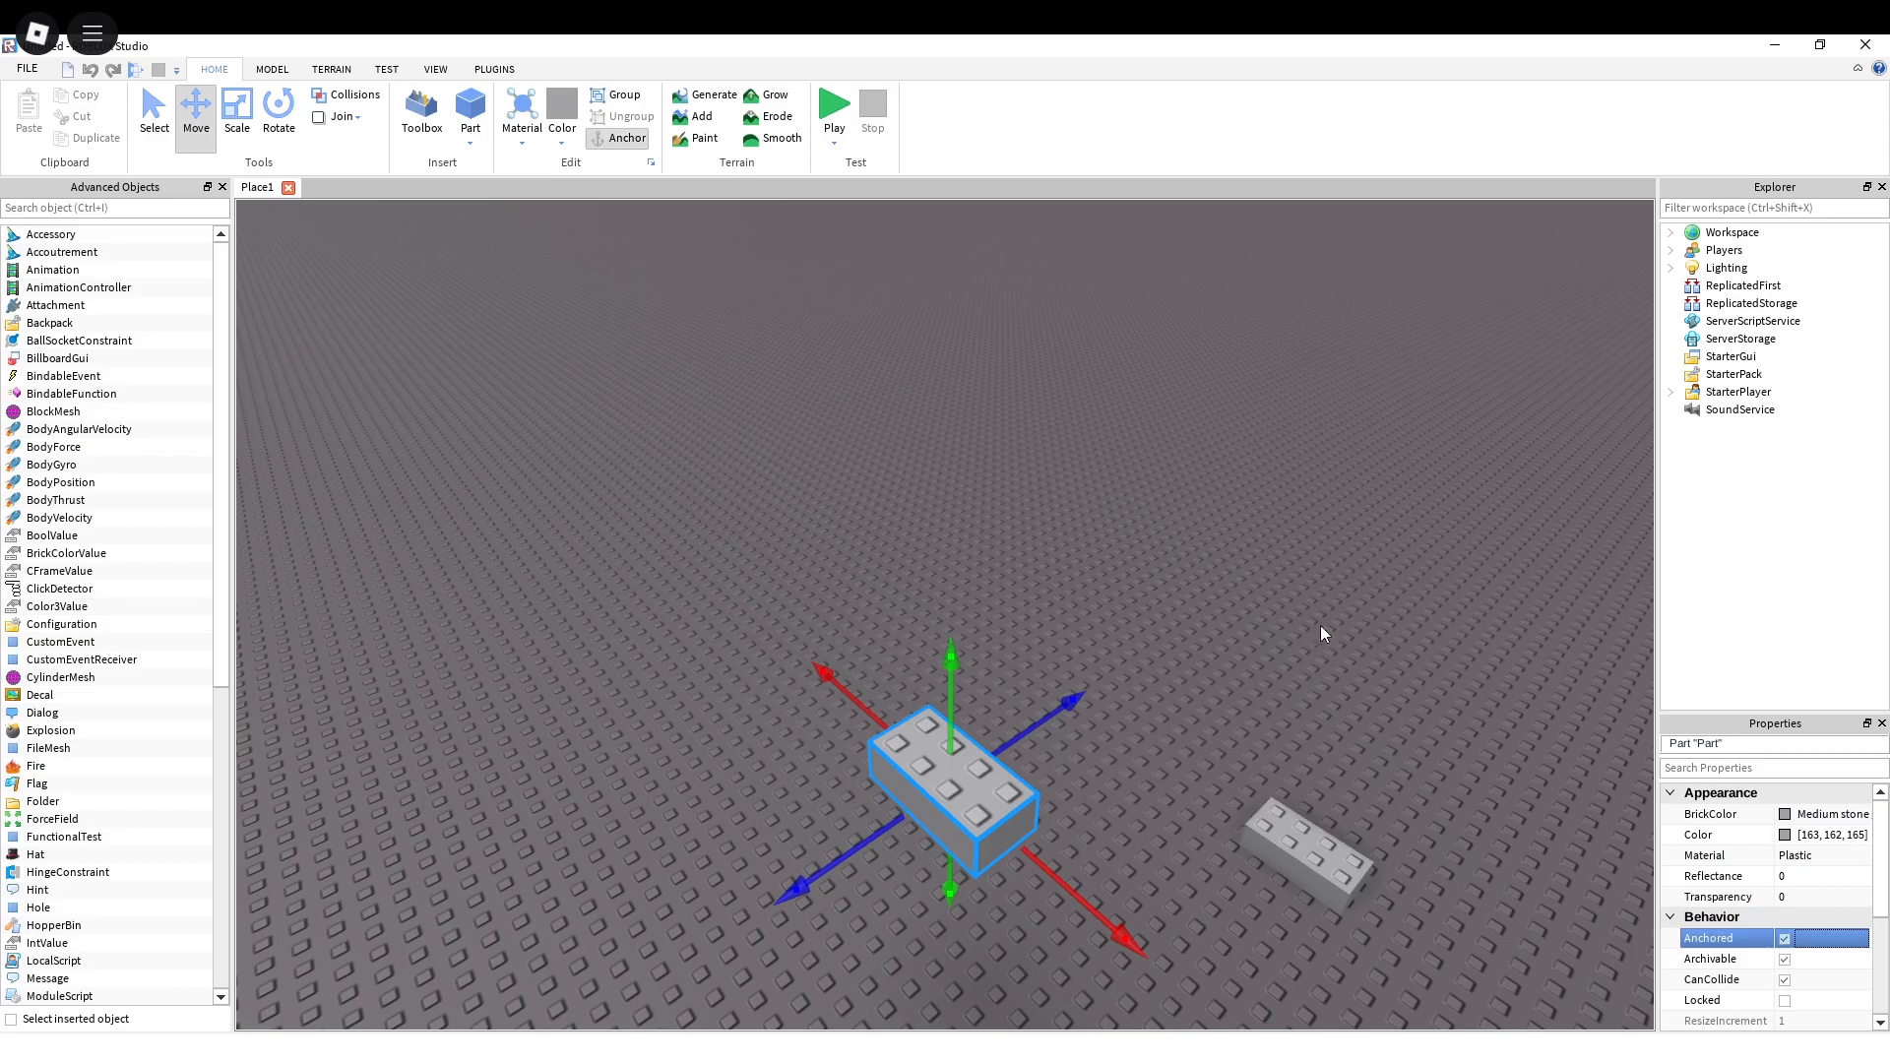
key(w)
right_drag(966, 459, 1086, 533)
key(s)
key(w)
key(w)
key(s)
key(w)
key(s)
key(w)
key(w)
key(s)
key(w)
key(w)
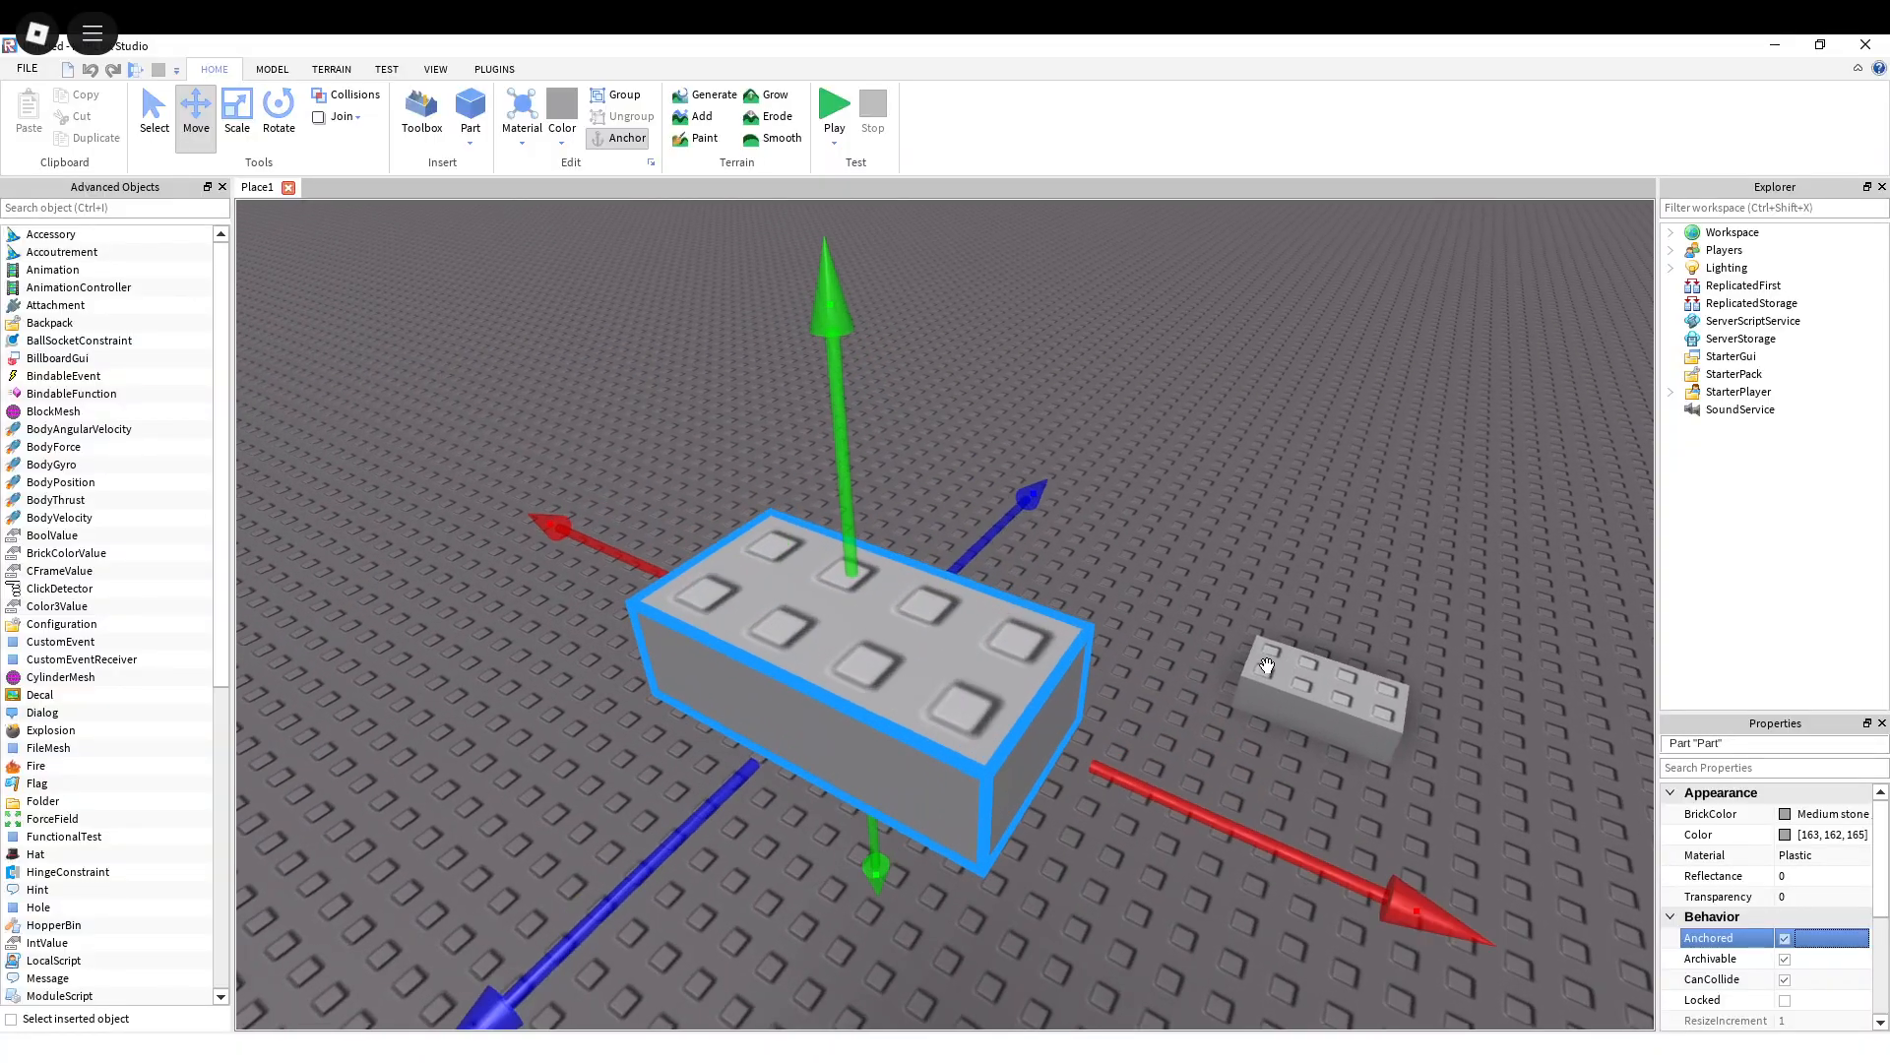
right_drag(1267, 665, 1267, 666)
scroll(1267, 665, up, 2)
scroll(1268, 666, down, 5)
scroll(1155, 539, up, 5)
scroll(1155, 539, down, 6)
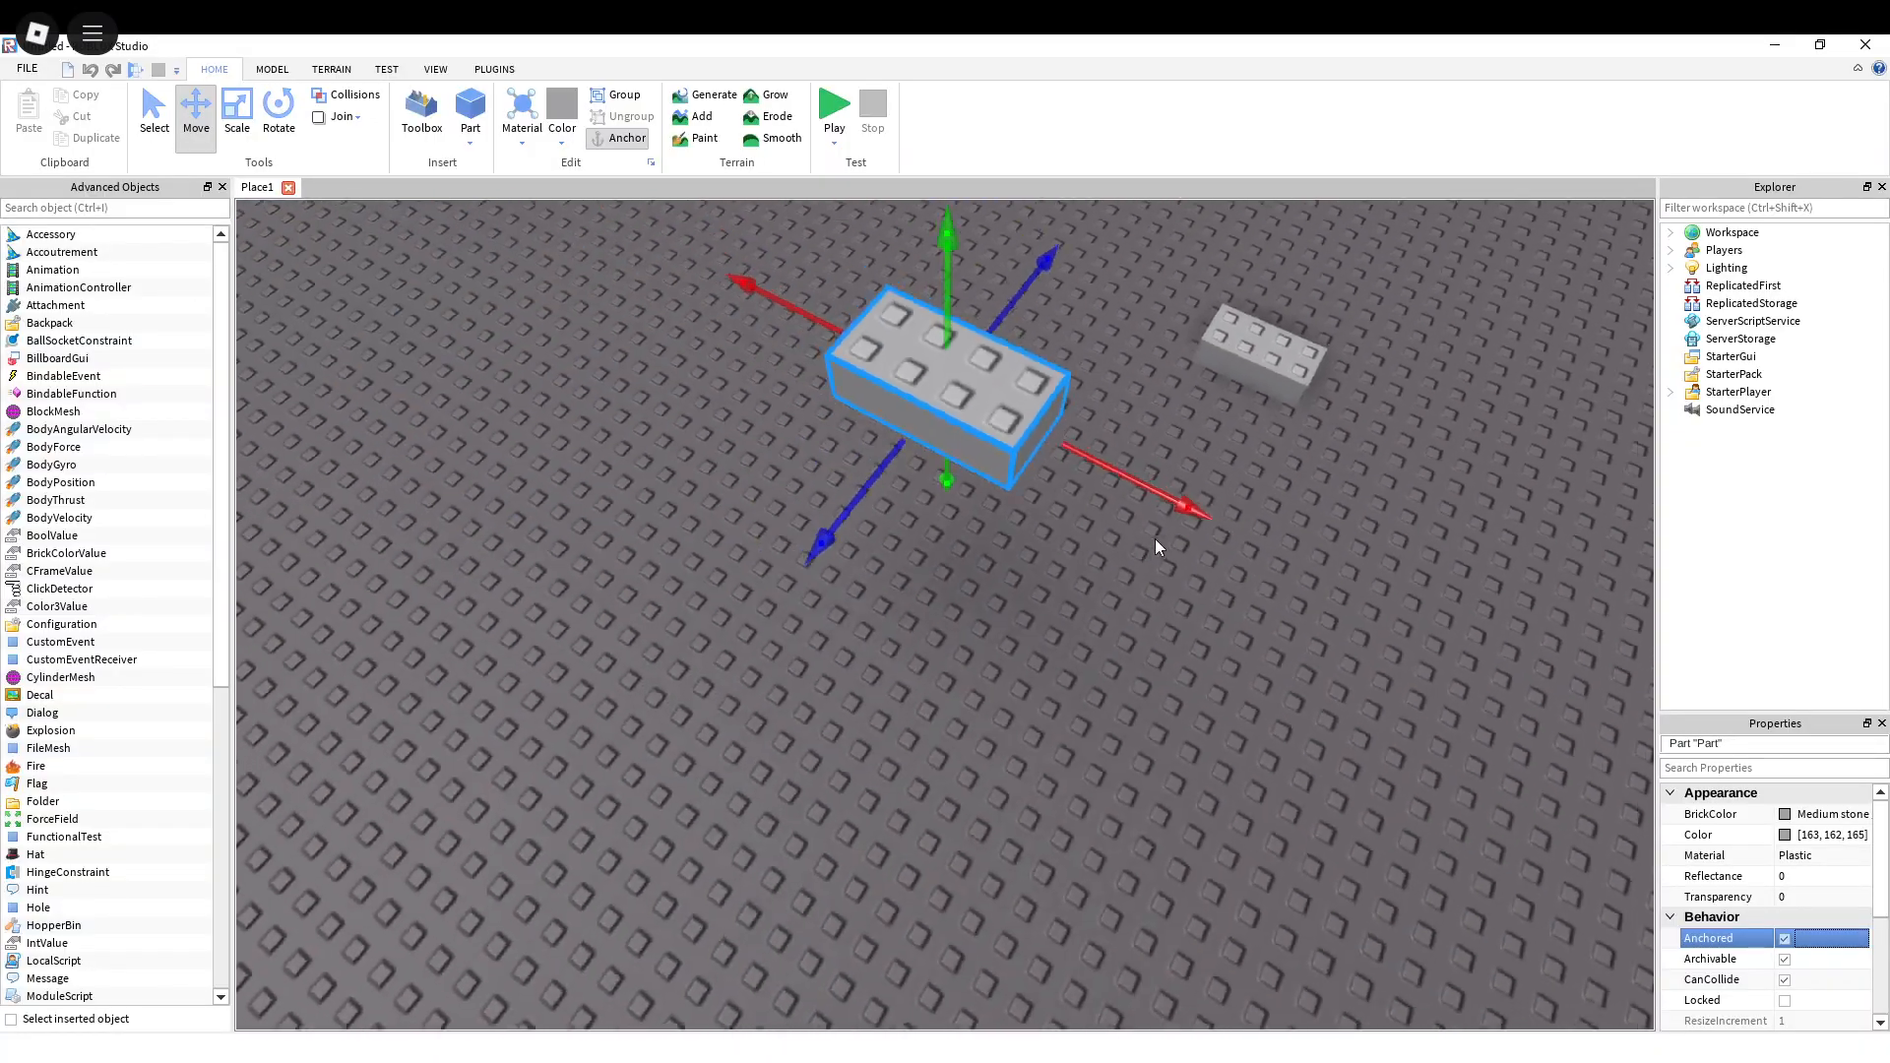
scroll(1134, 533, up, 5)
right_drag(1134, 534, 1111, 538)
scroll(1135, 534, down, 5)
scroll(1135, 533, up, 4)
scroll(1134, 534, down, 4)
scroll(1134, 534, up, 6)
scroll(1135, 533, down, 5)
scroll(1110, 538, up, 1)
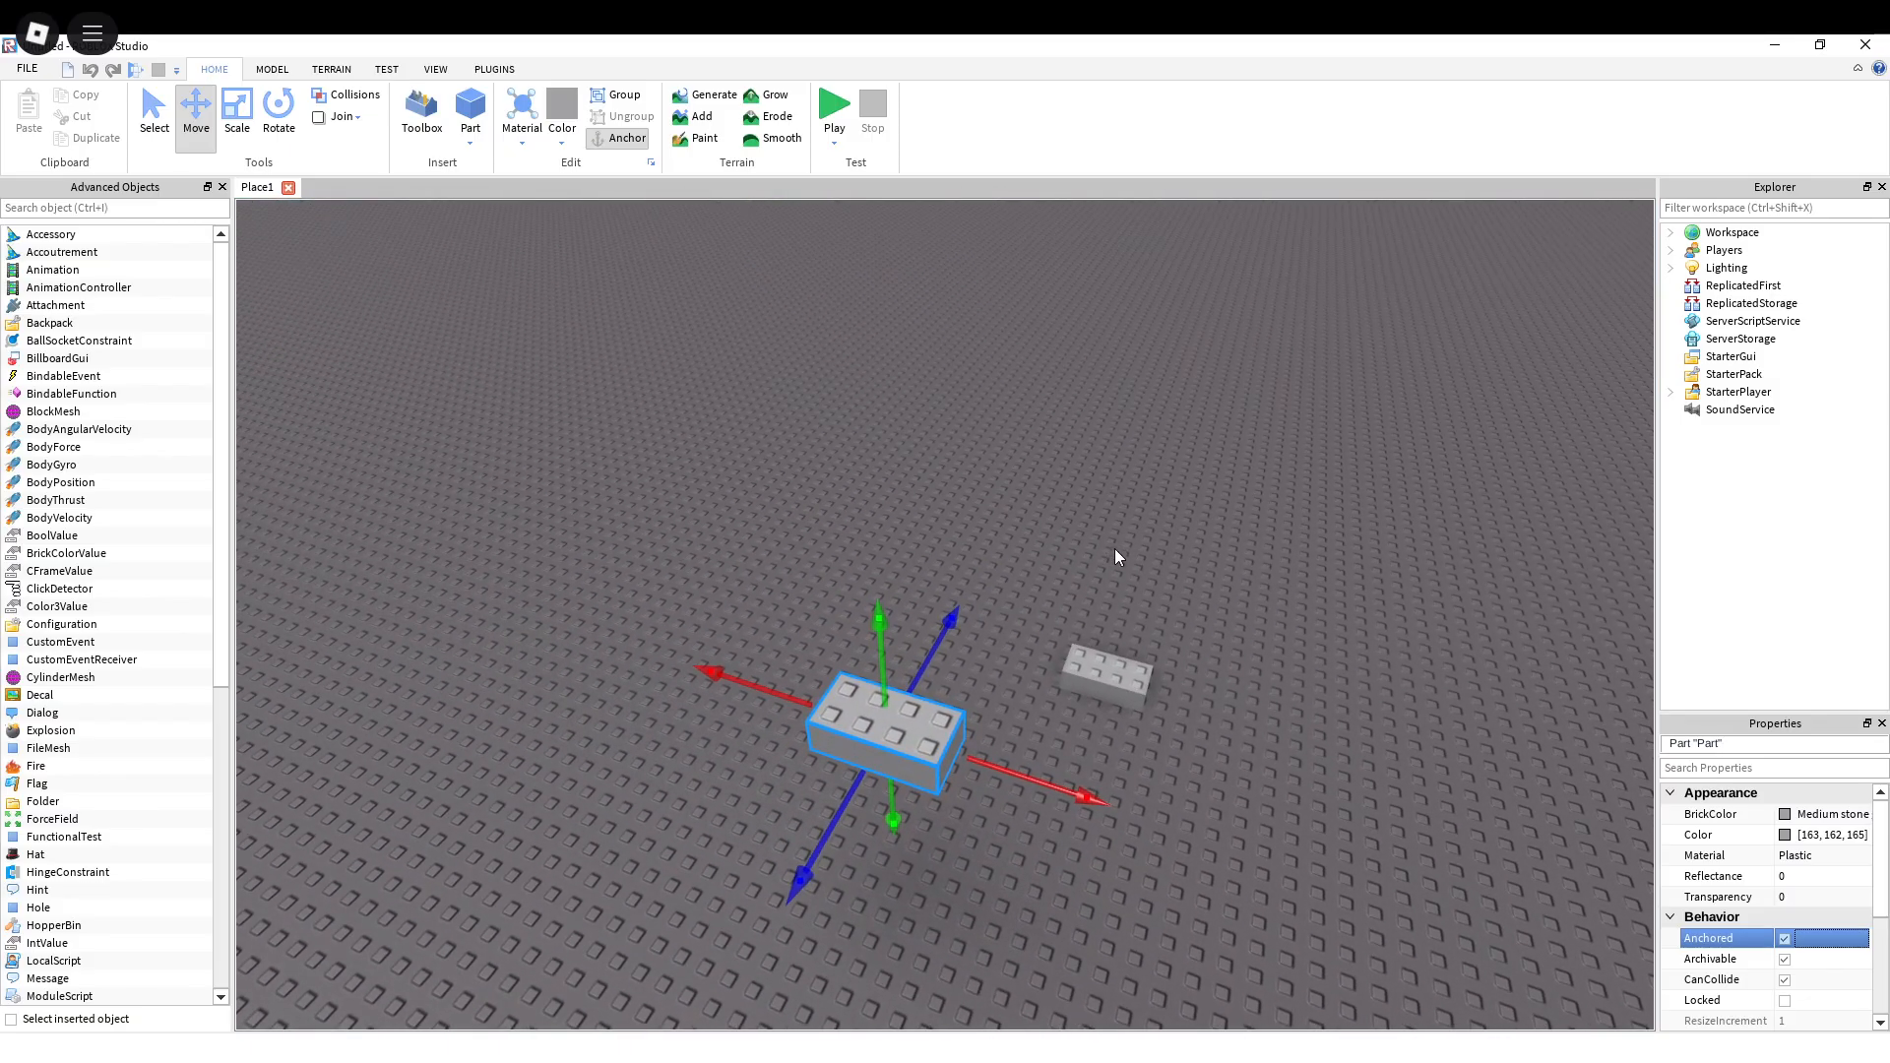
scroll(1116, 644, up, 5)
right_drag(1116, 644, 1117, 646)
scroll(1116, 644, down, 5)
scroll(1117, 646, down, 3)
scroll(1117, 646, up, 5)
key(w)
key(s)
scroll(1127, 646, up, 1)
scroll(1198, 583, up, 2)
scroll(1191, 579, down, 4)
scroll(1179, 601, up, 4)
right_drag(1178, 605, 1129, 565)
scroll(1177, 605, down, 2)
scroll(1177, 604, up, 3)
scroll(1178, 605, down, 4)
scroll(1178, 605, up, 4)
scroll(1167, 587, down, 4)
right_drag(1049, 623, 1049, 622)
scroll(1049, 622, up, 2)
scroll(1049, 622, up, 4)
scroll(1049, 622, down, 5)
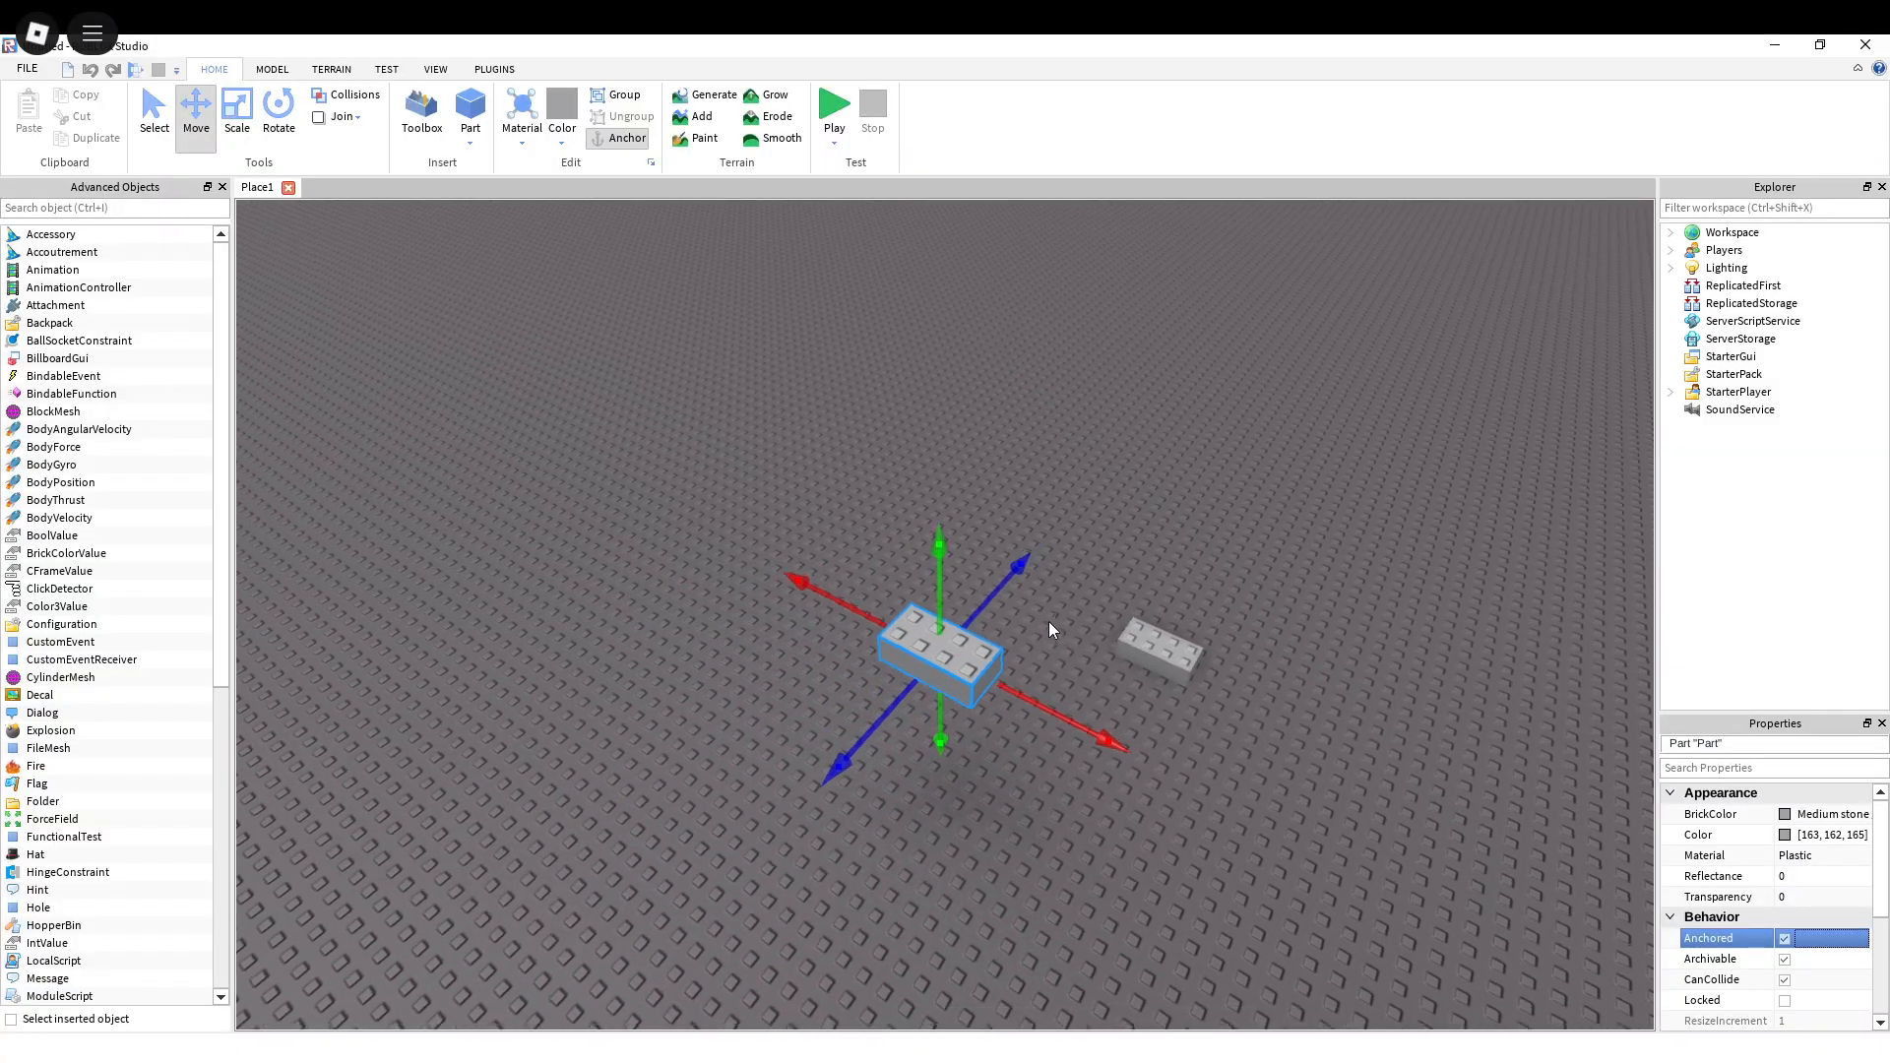
Step: Apply a Motor surface to the top face of the anchored raised brick
scroll(1048, 622, up, 3)
scroll(1381, 734, down, 2)
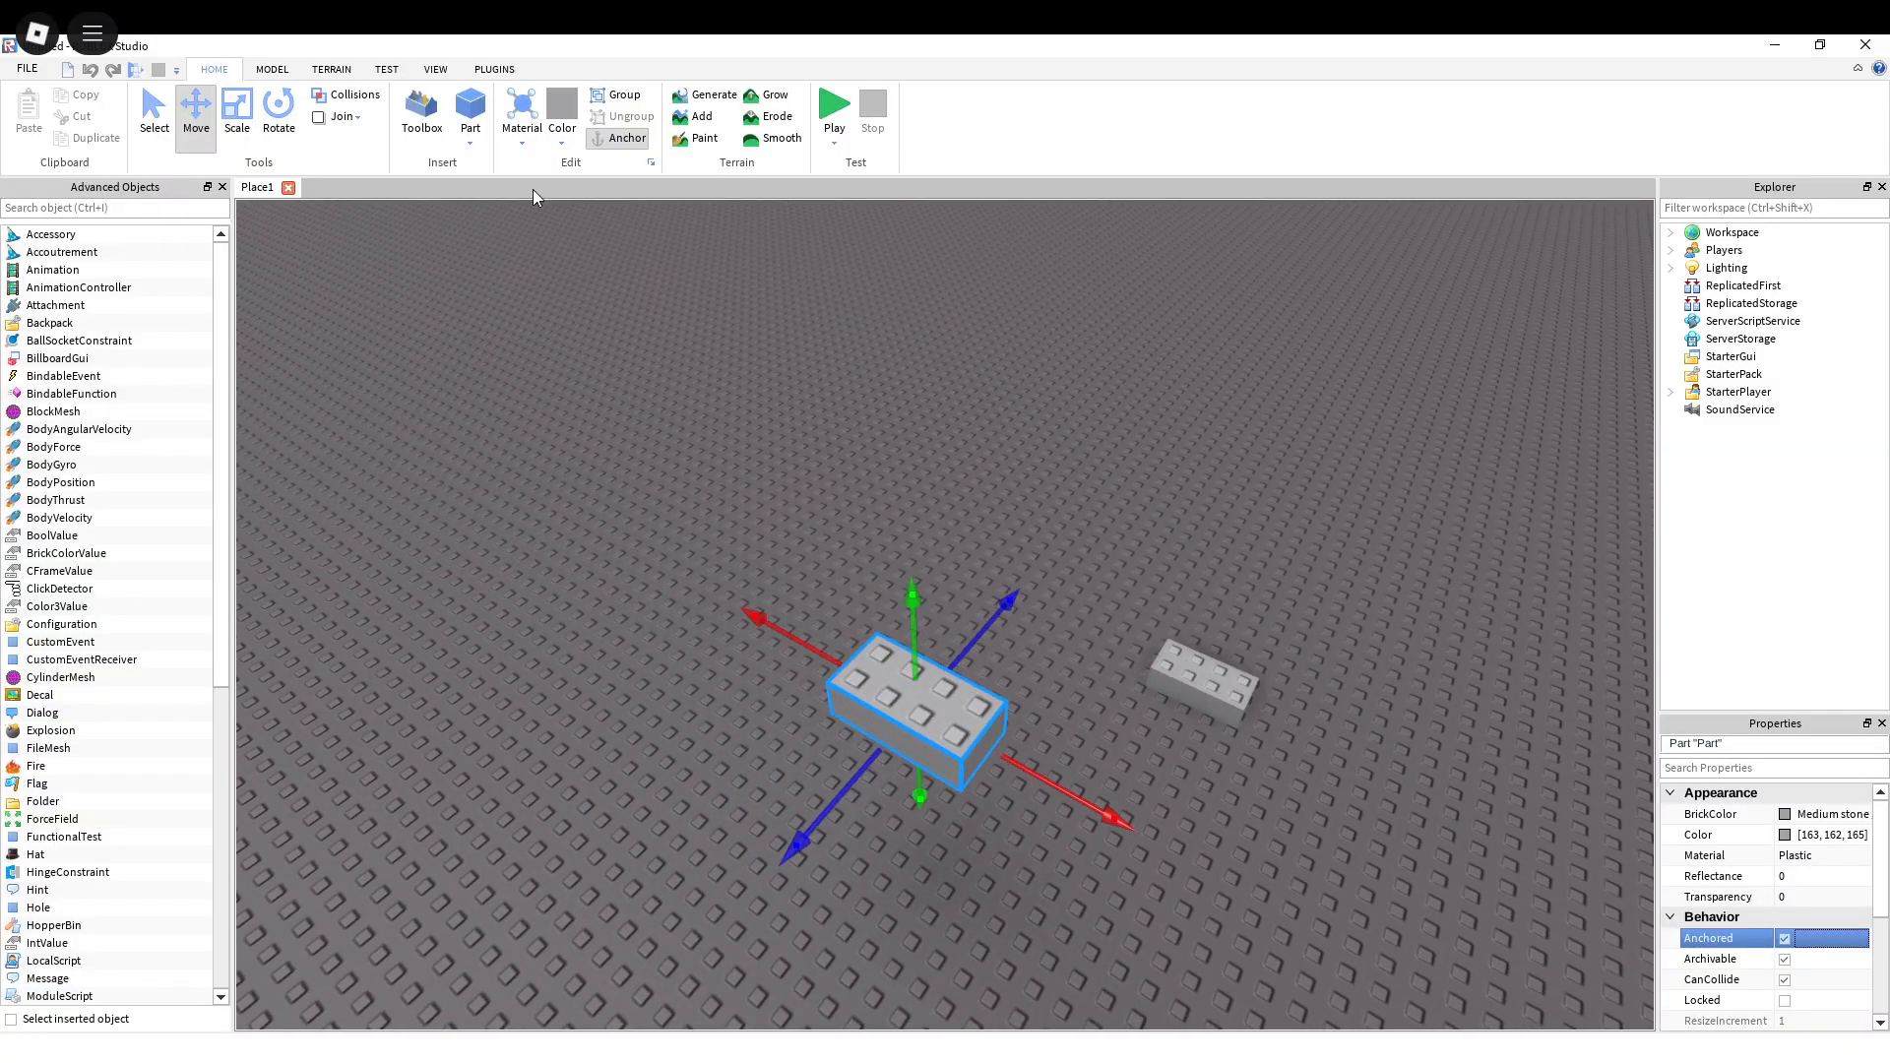
click(386, 69)
click(430, 71)
click(330, 69)
click(379, 73)
click(267, 70)
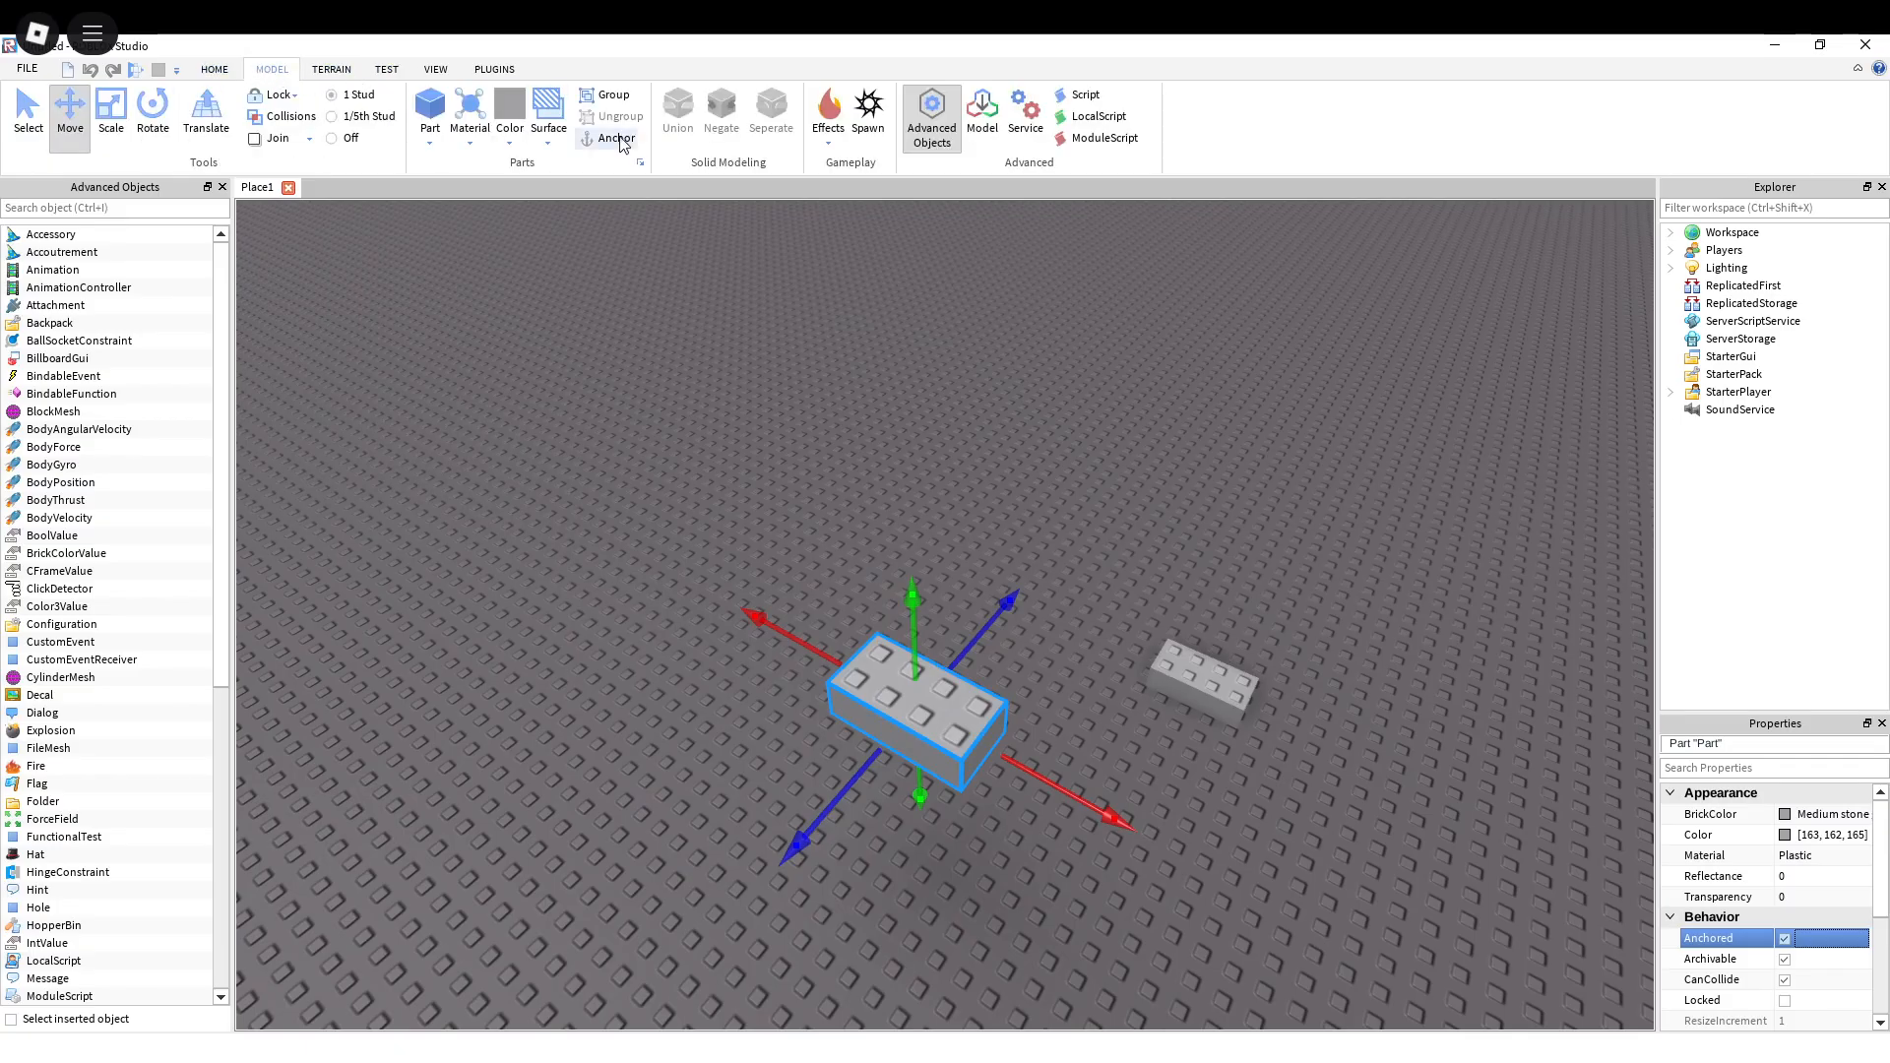
click(548, 137)
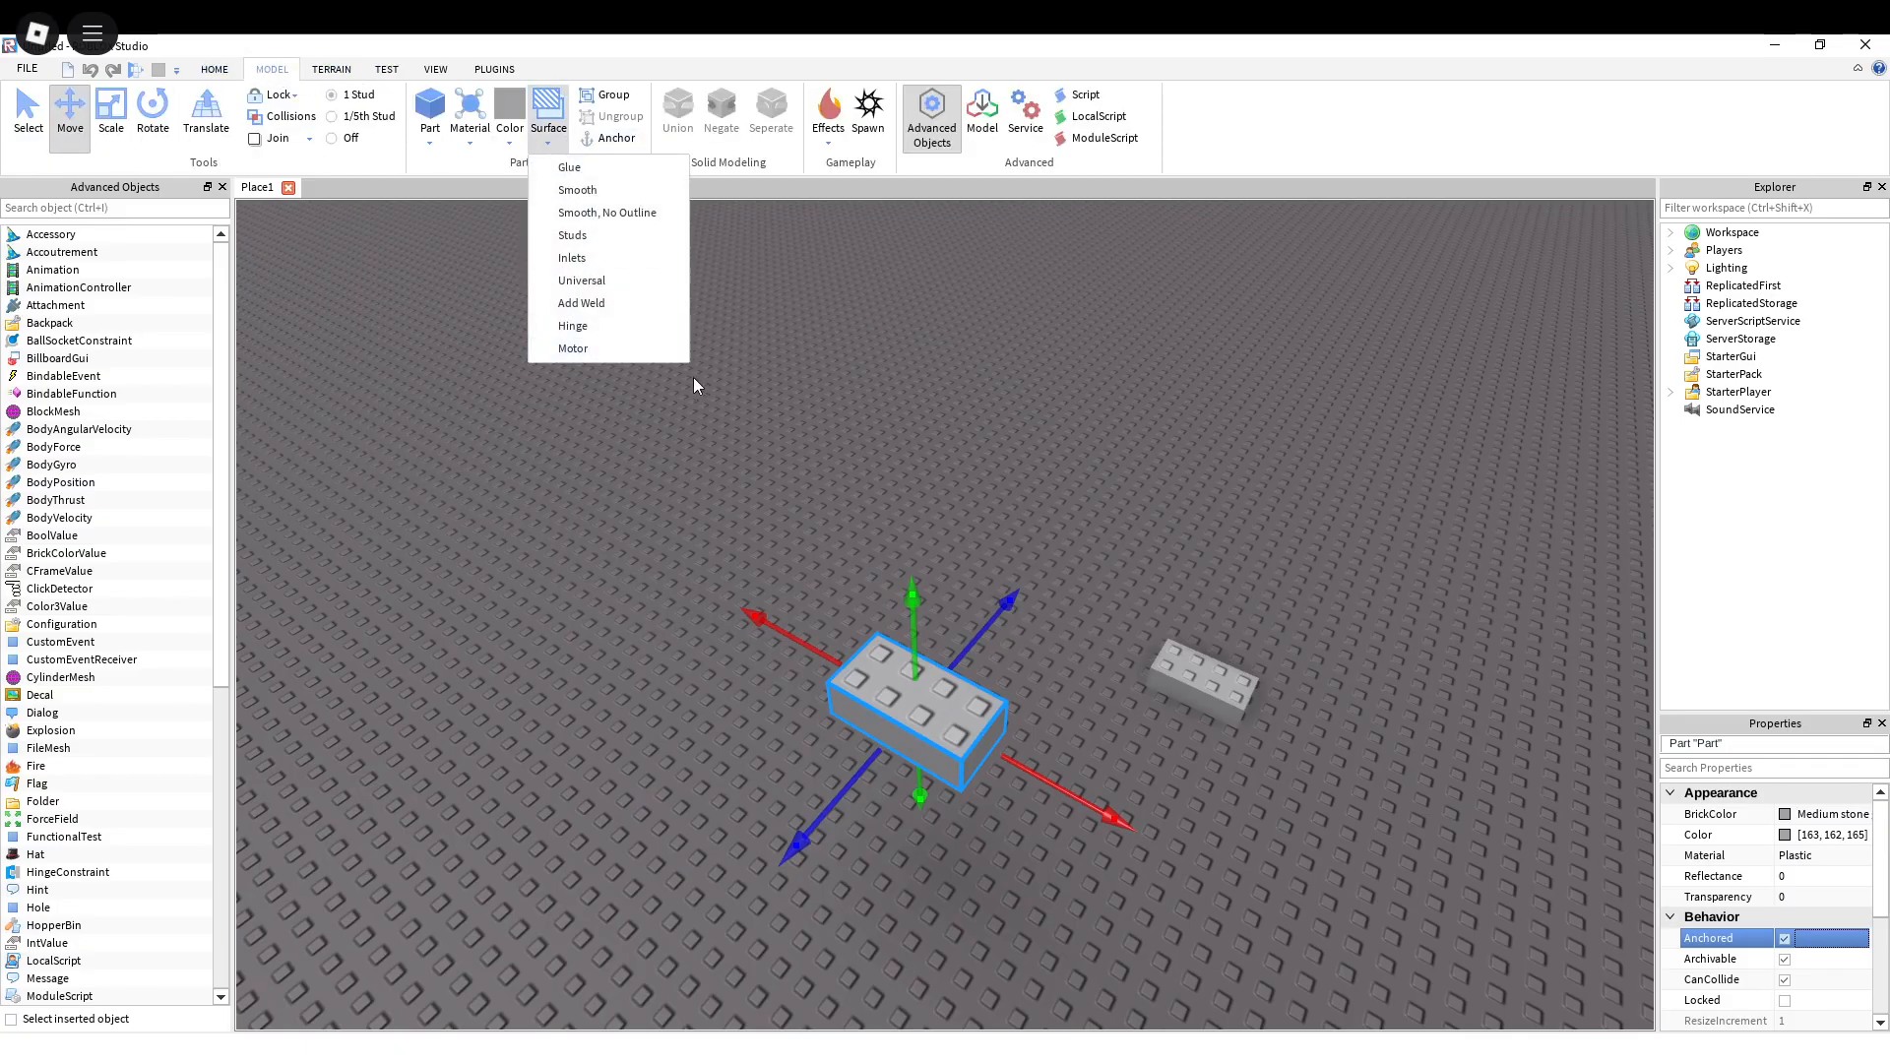
click(573, 349)
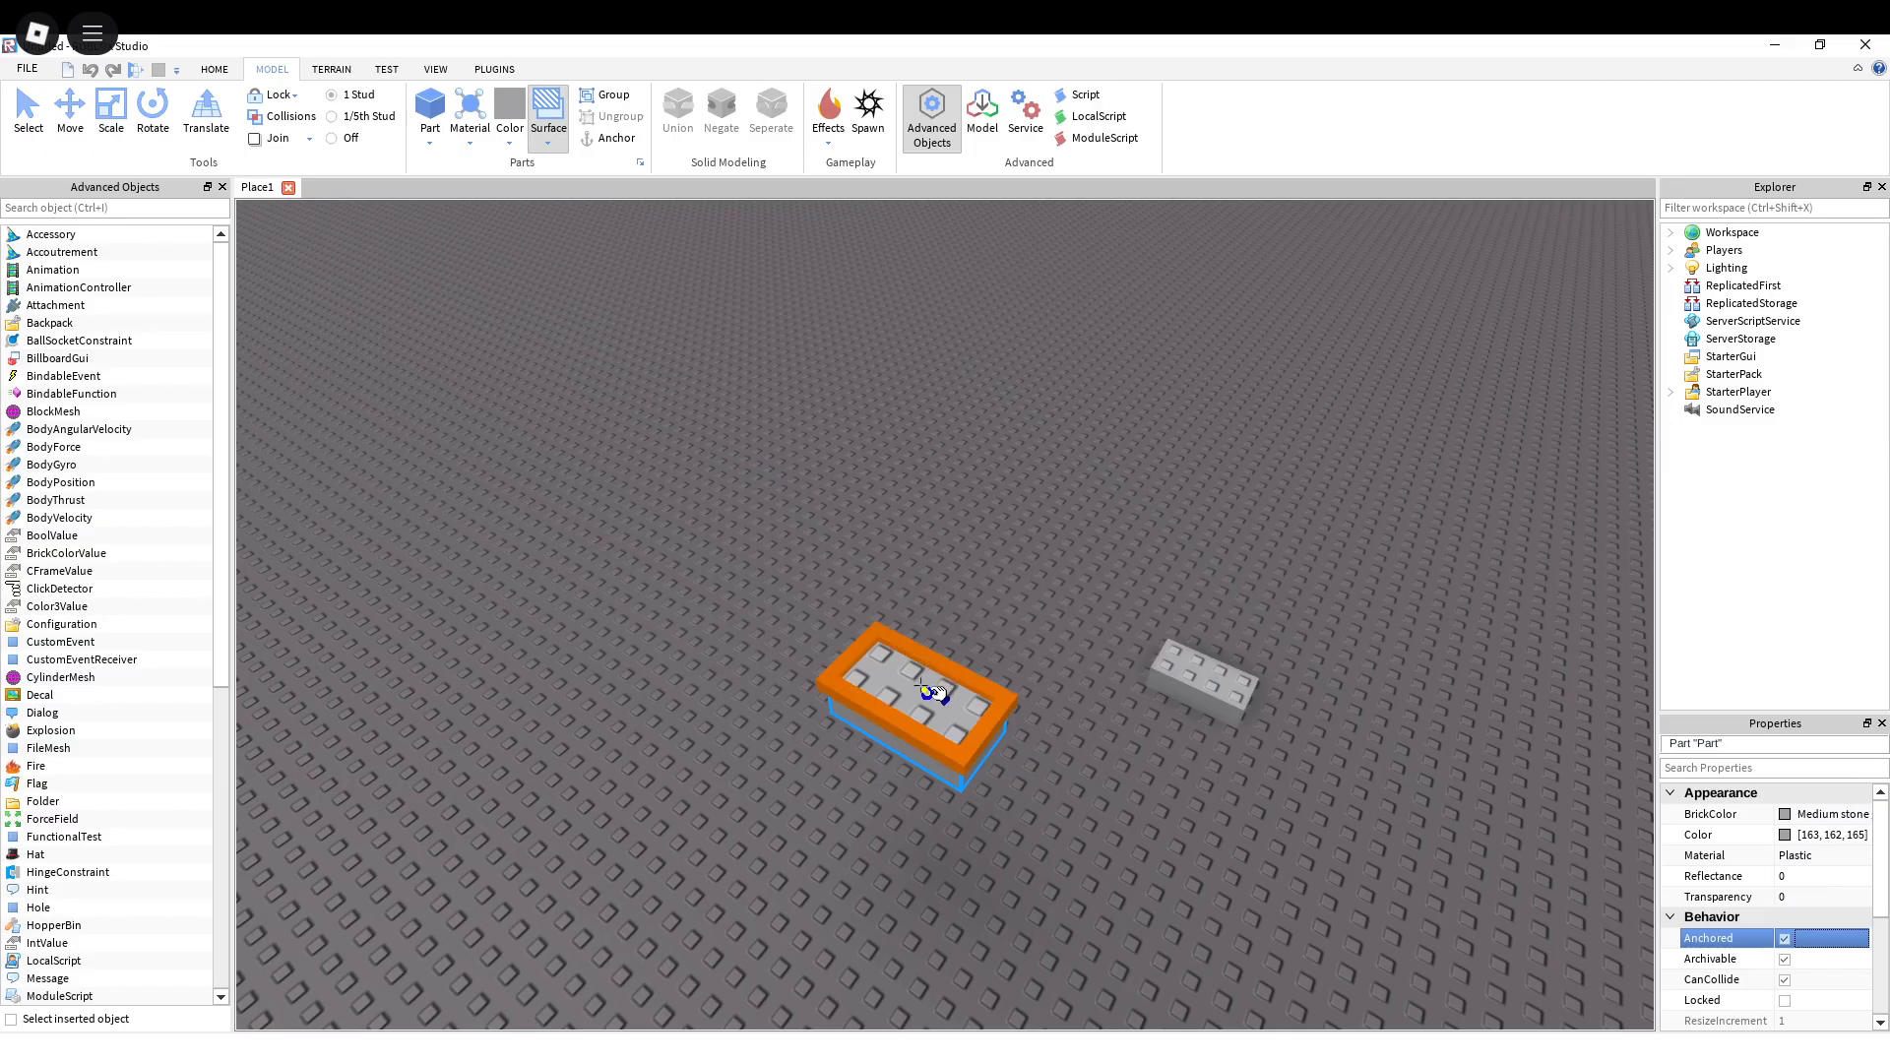
right_drag(1014, 541, 539, 285)
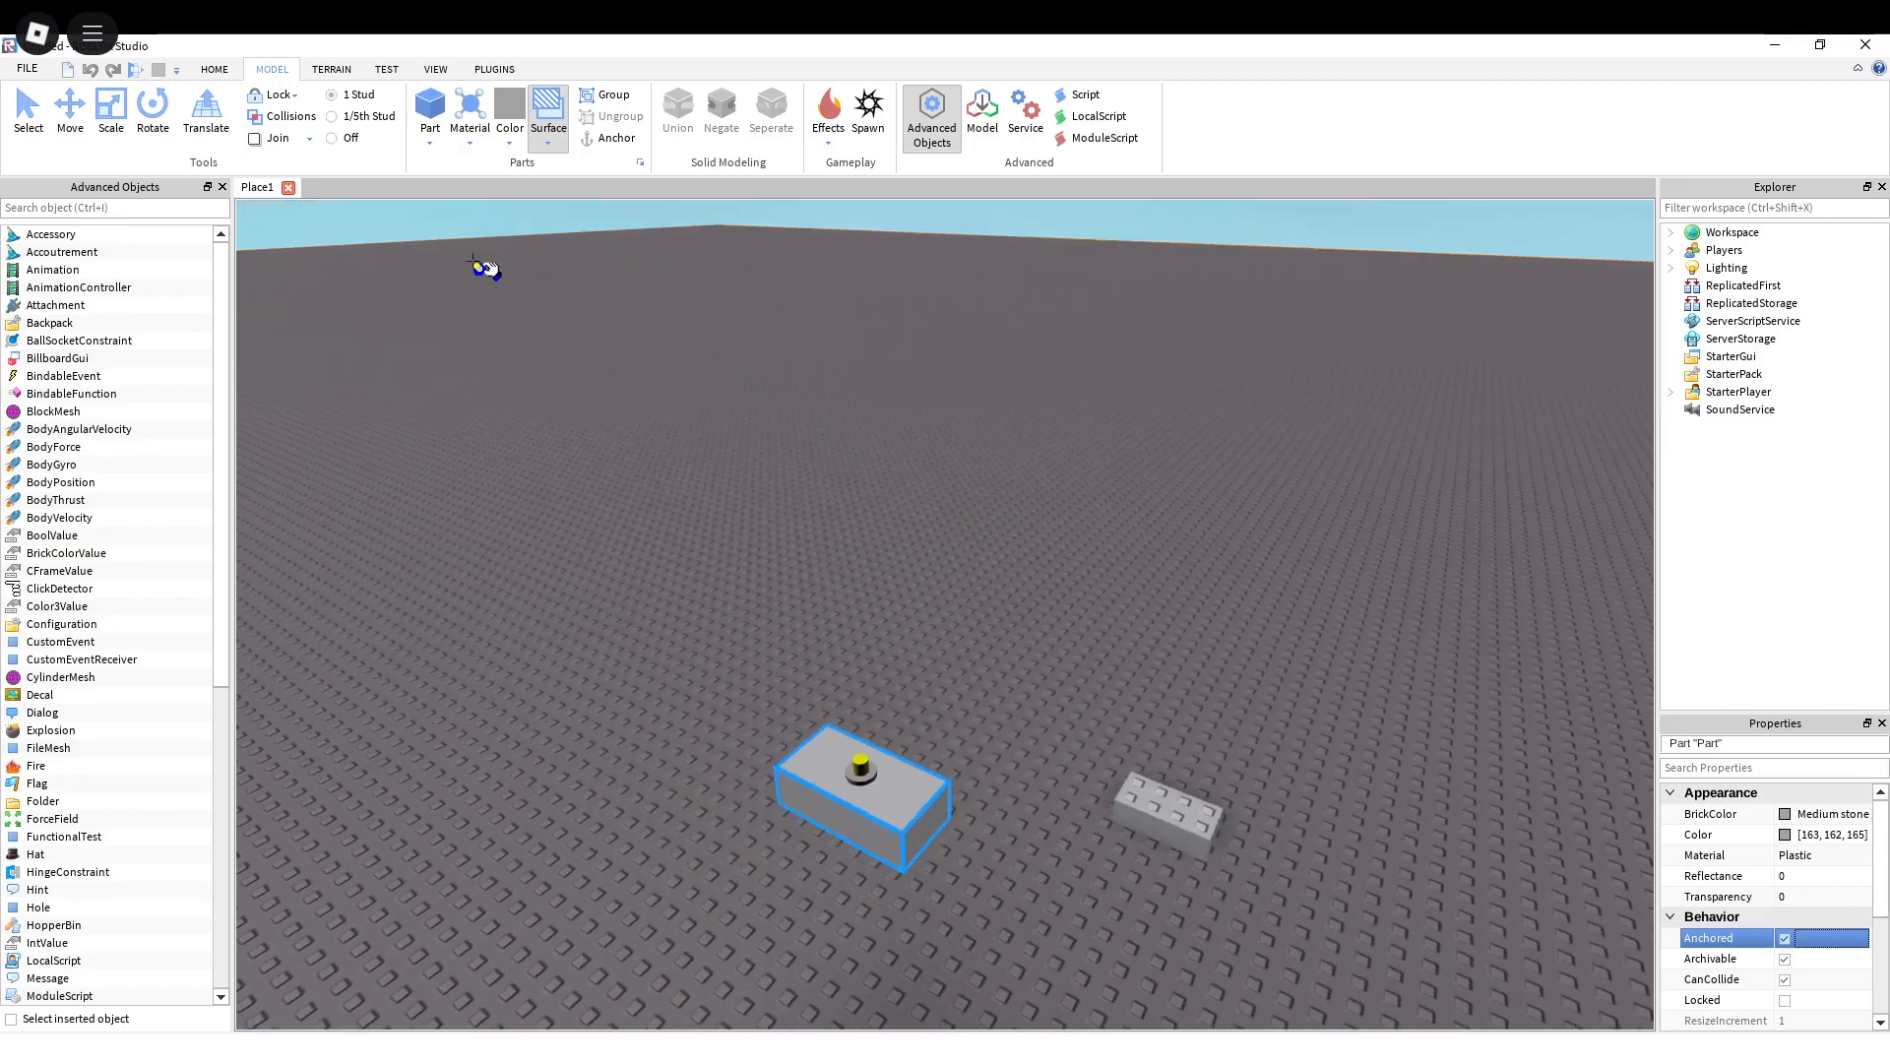
Step: Move the second brick off the baseplate and place it on top of the anchored brick's motor face
drag(1163, 798, 827, 655)
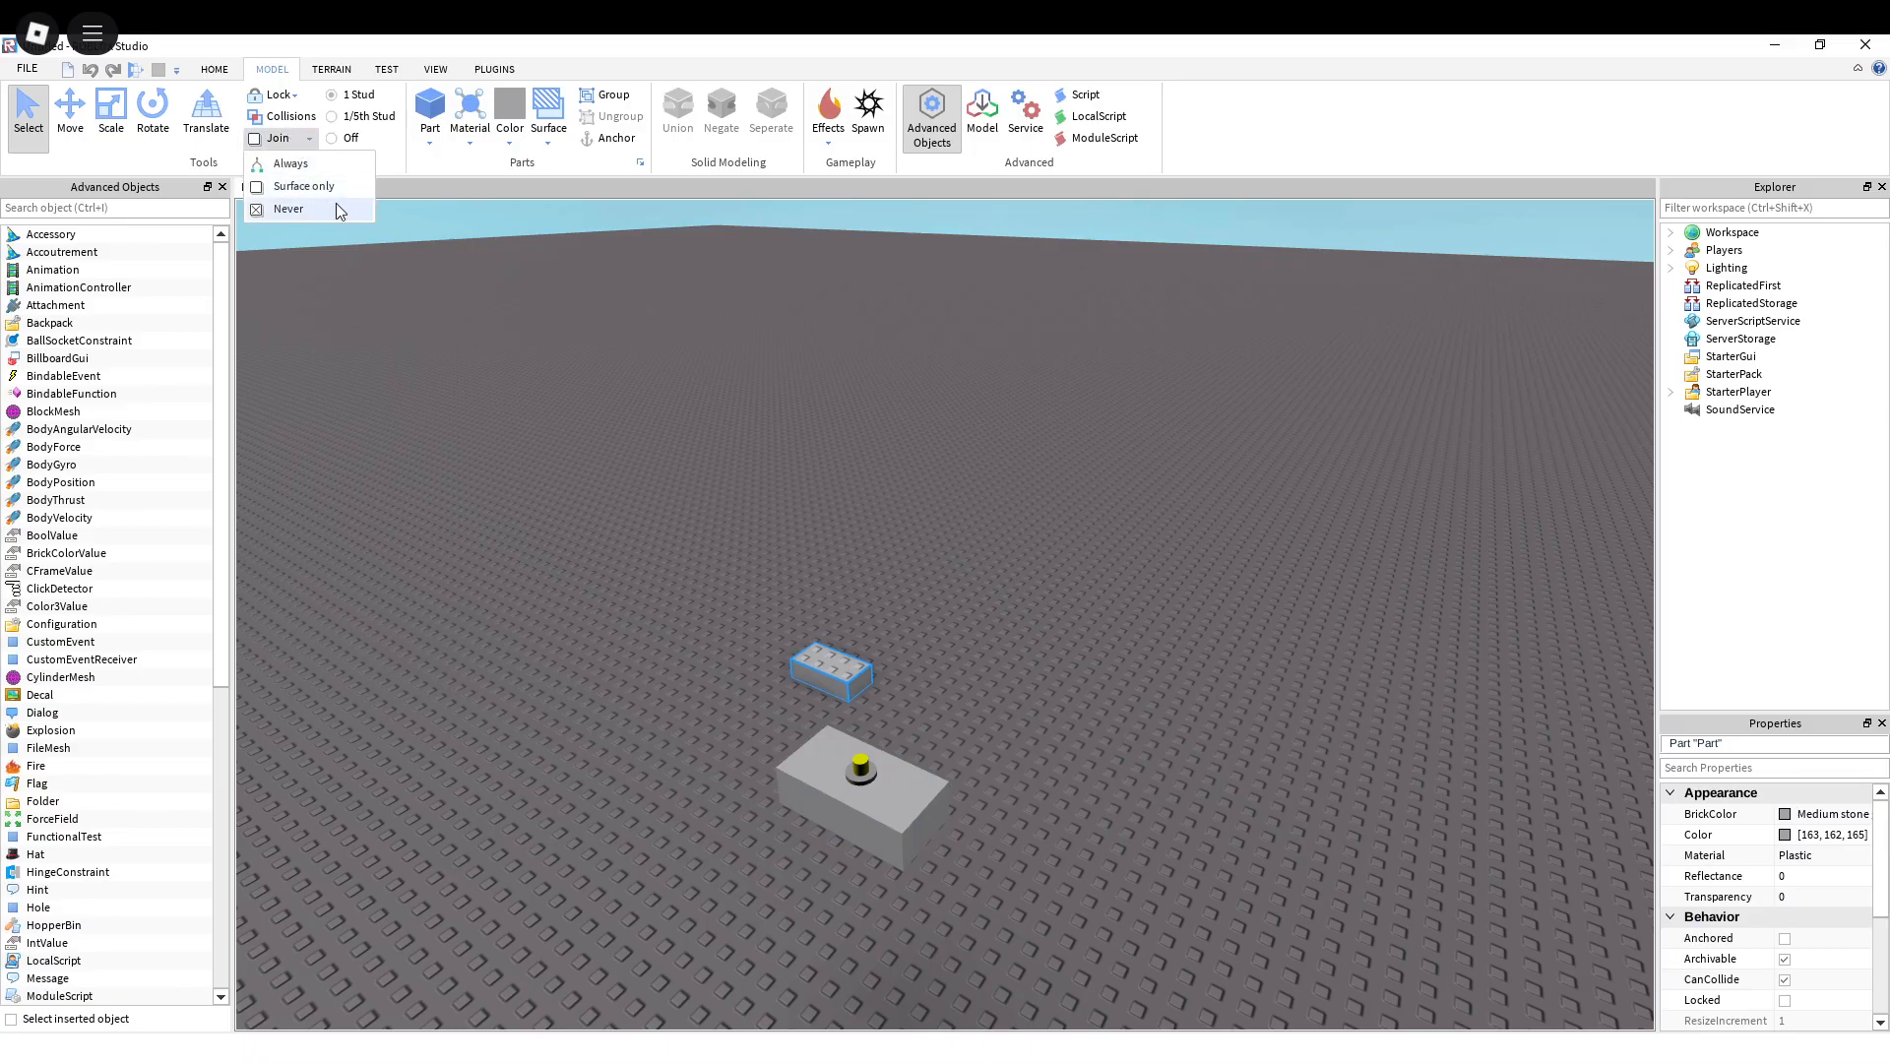
key(w)
right_drag(836, 499, 855, 506)
drag(908, 529, 885, 650)
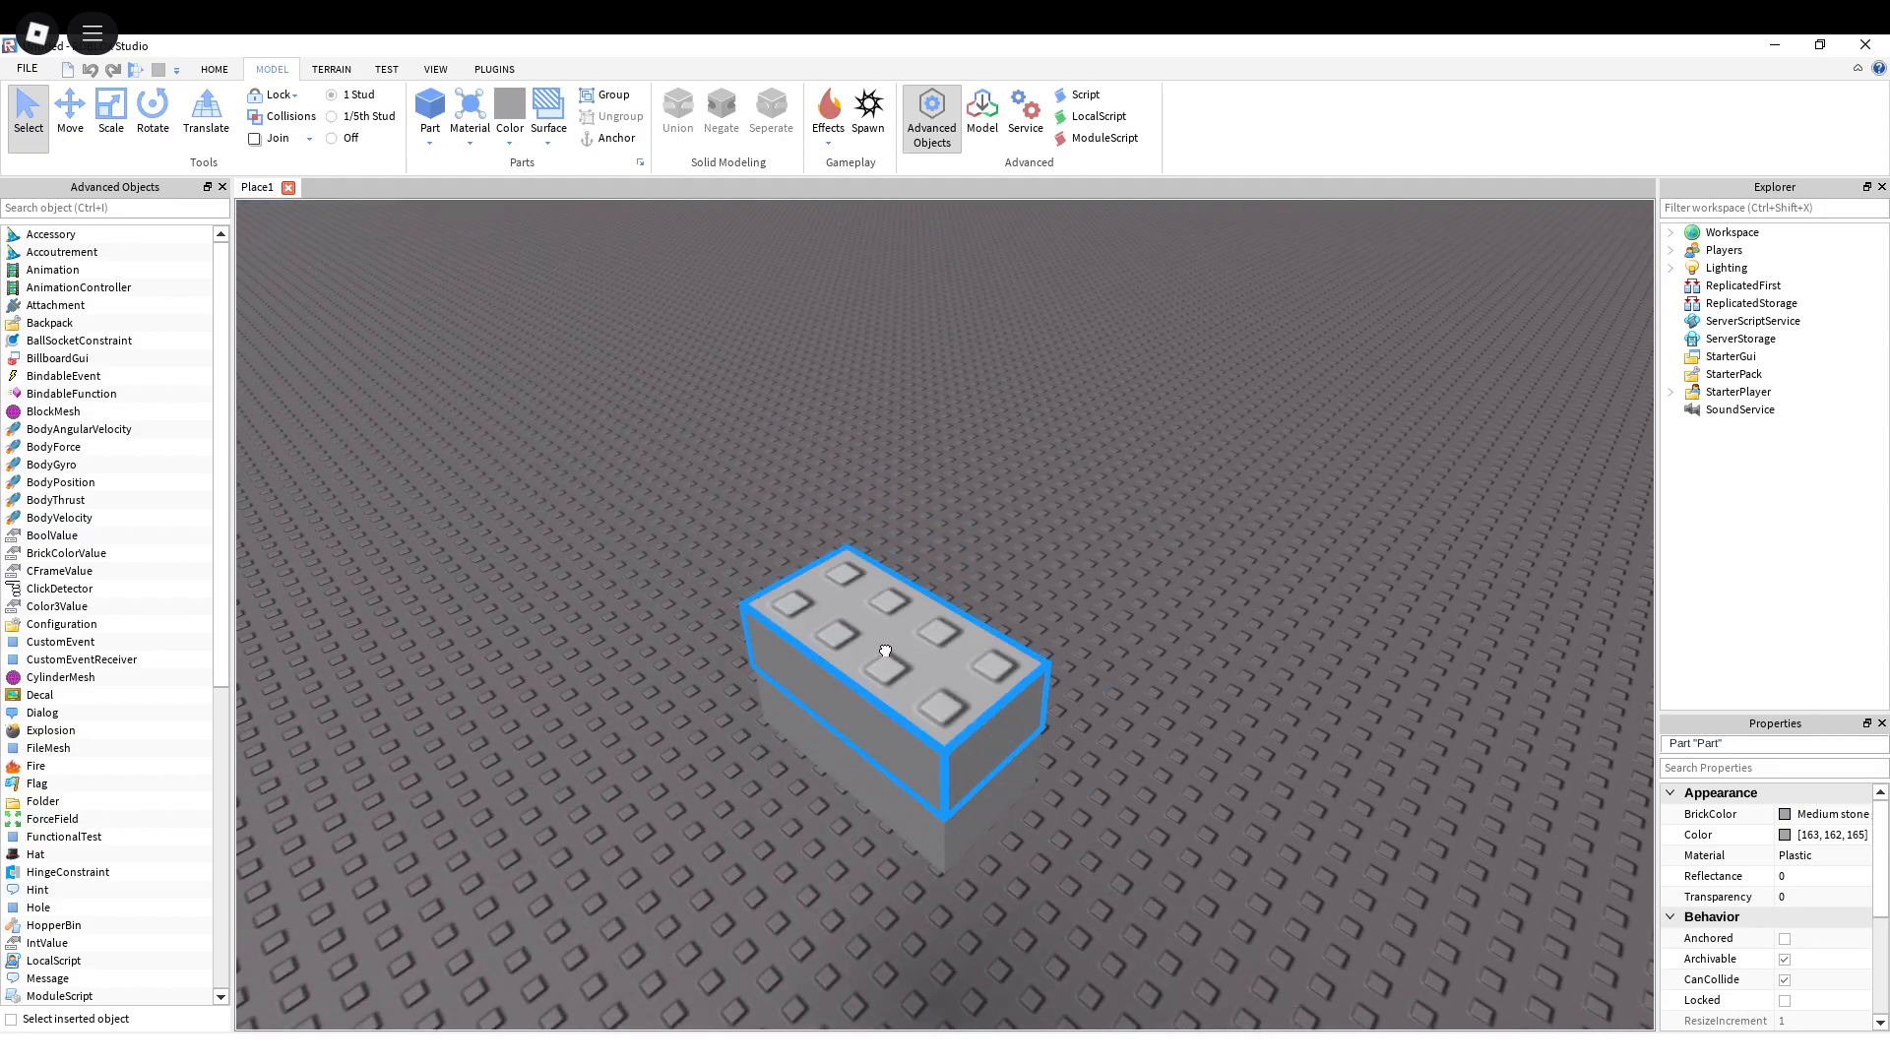
scroll(917, 588, down, 3)
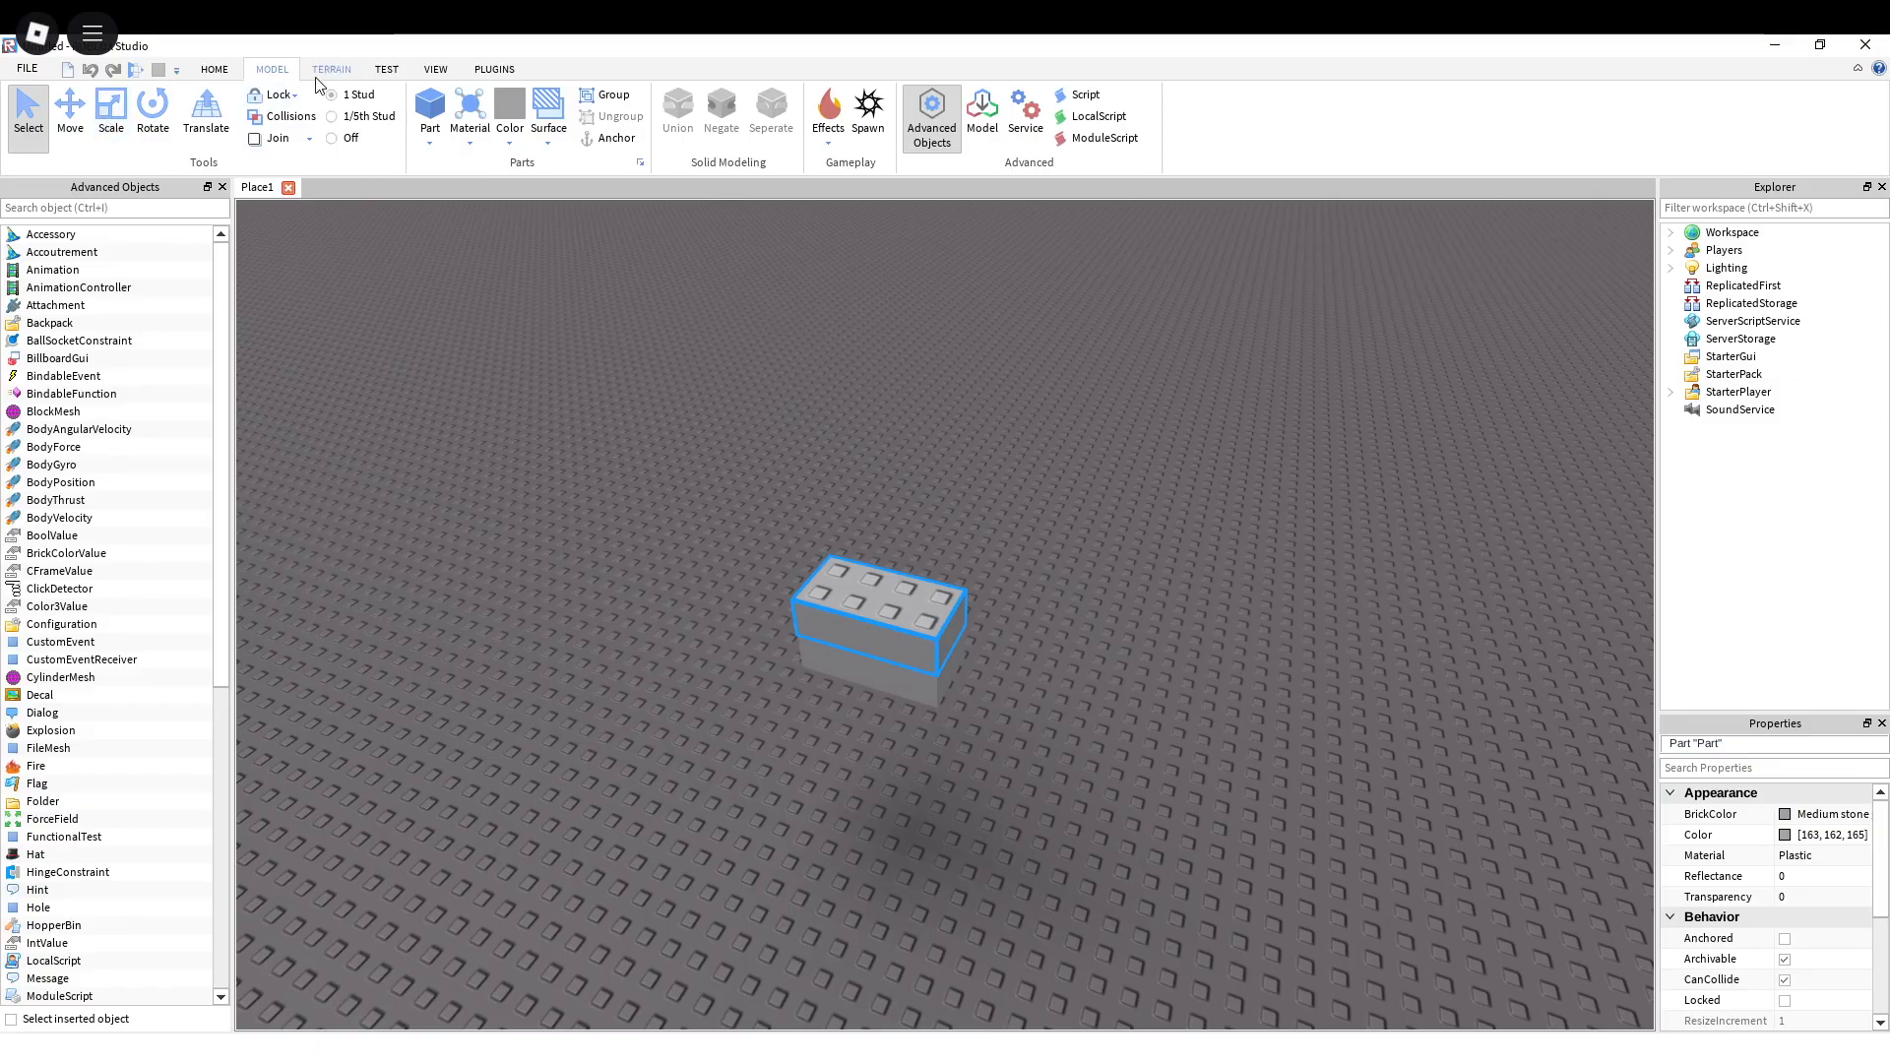
Step: Start a play test of the stacked bricks and pause the simulation
click(215, 69)
click(833, 110)
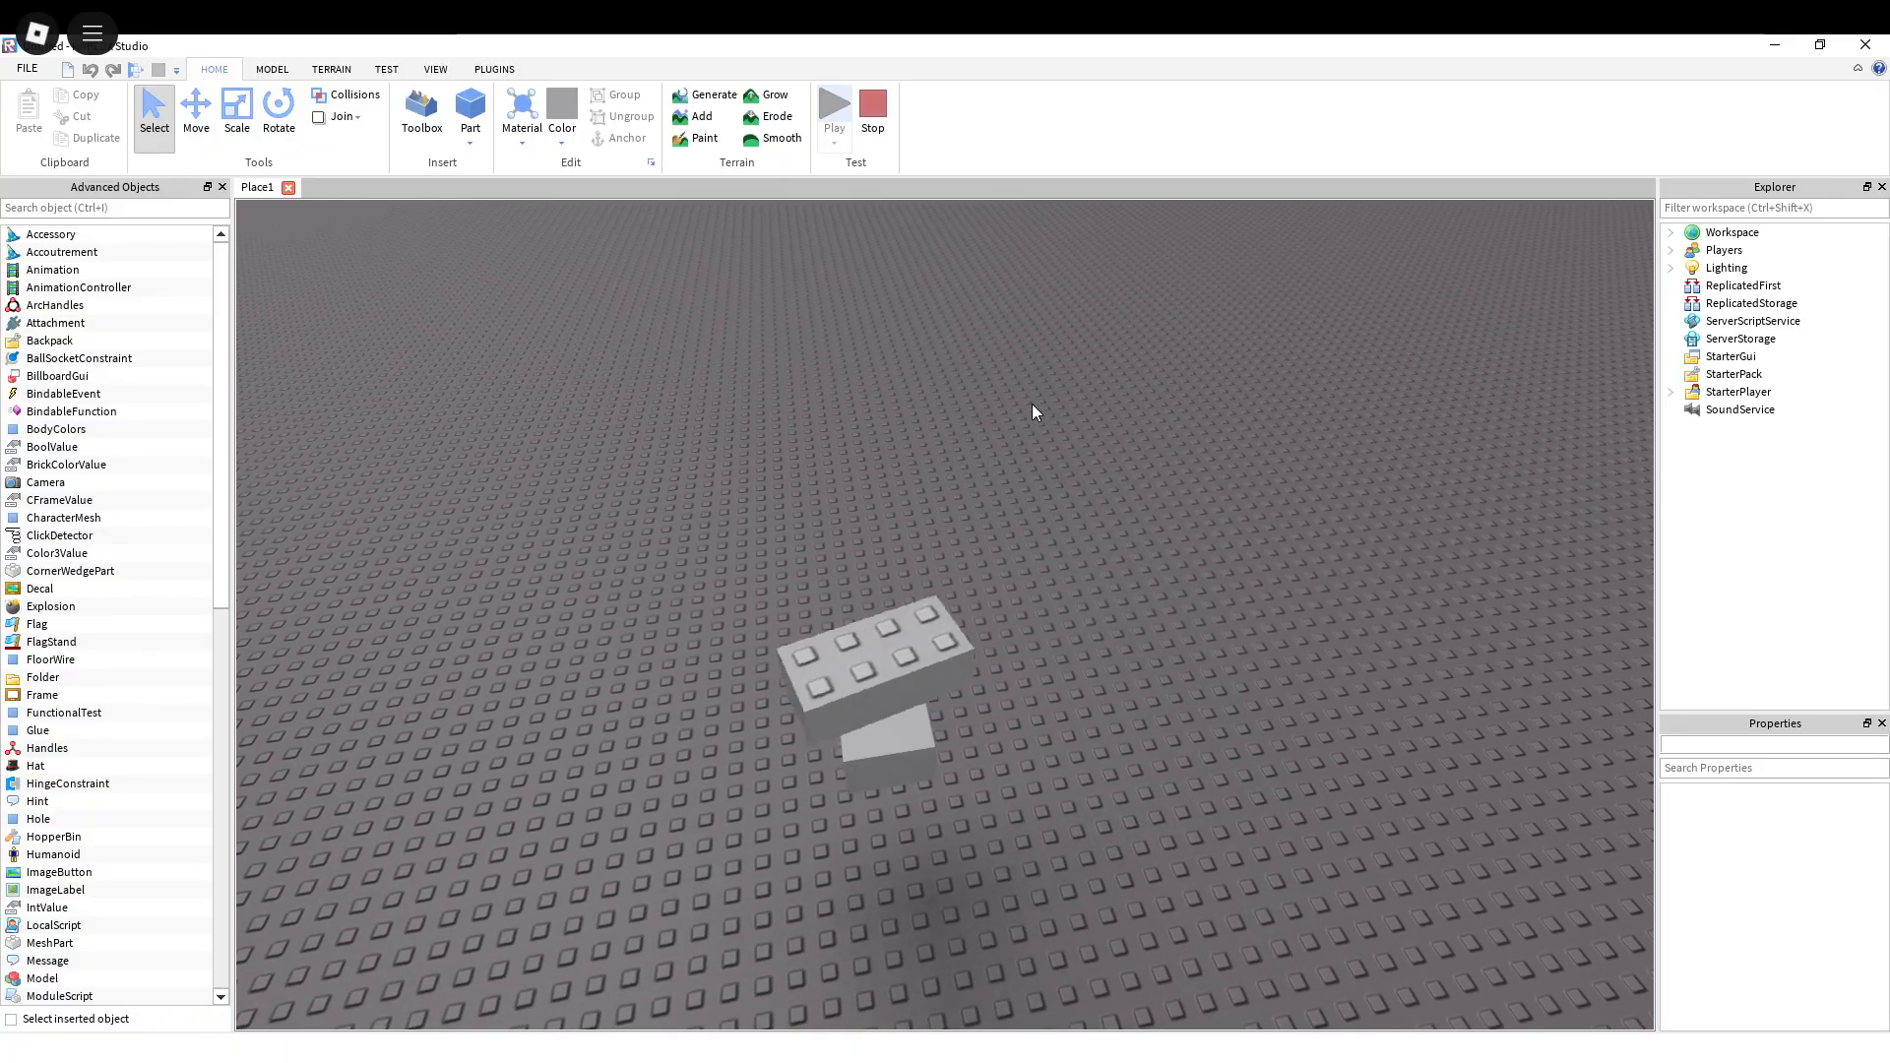
click(435, 69)
click(386, 69)
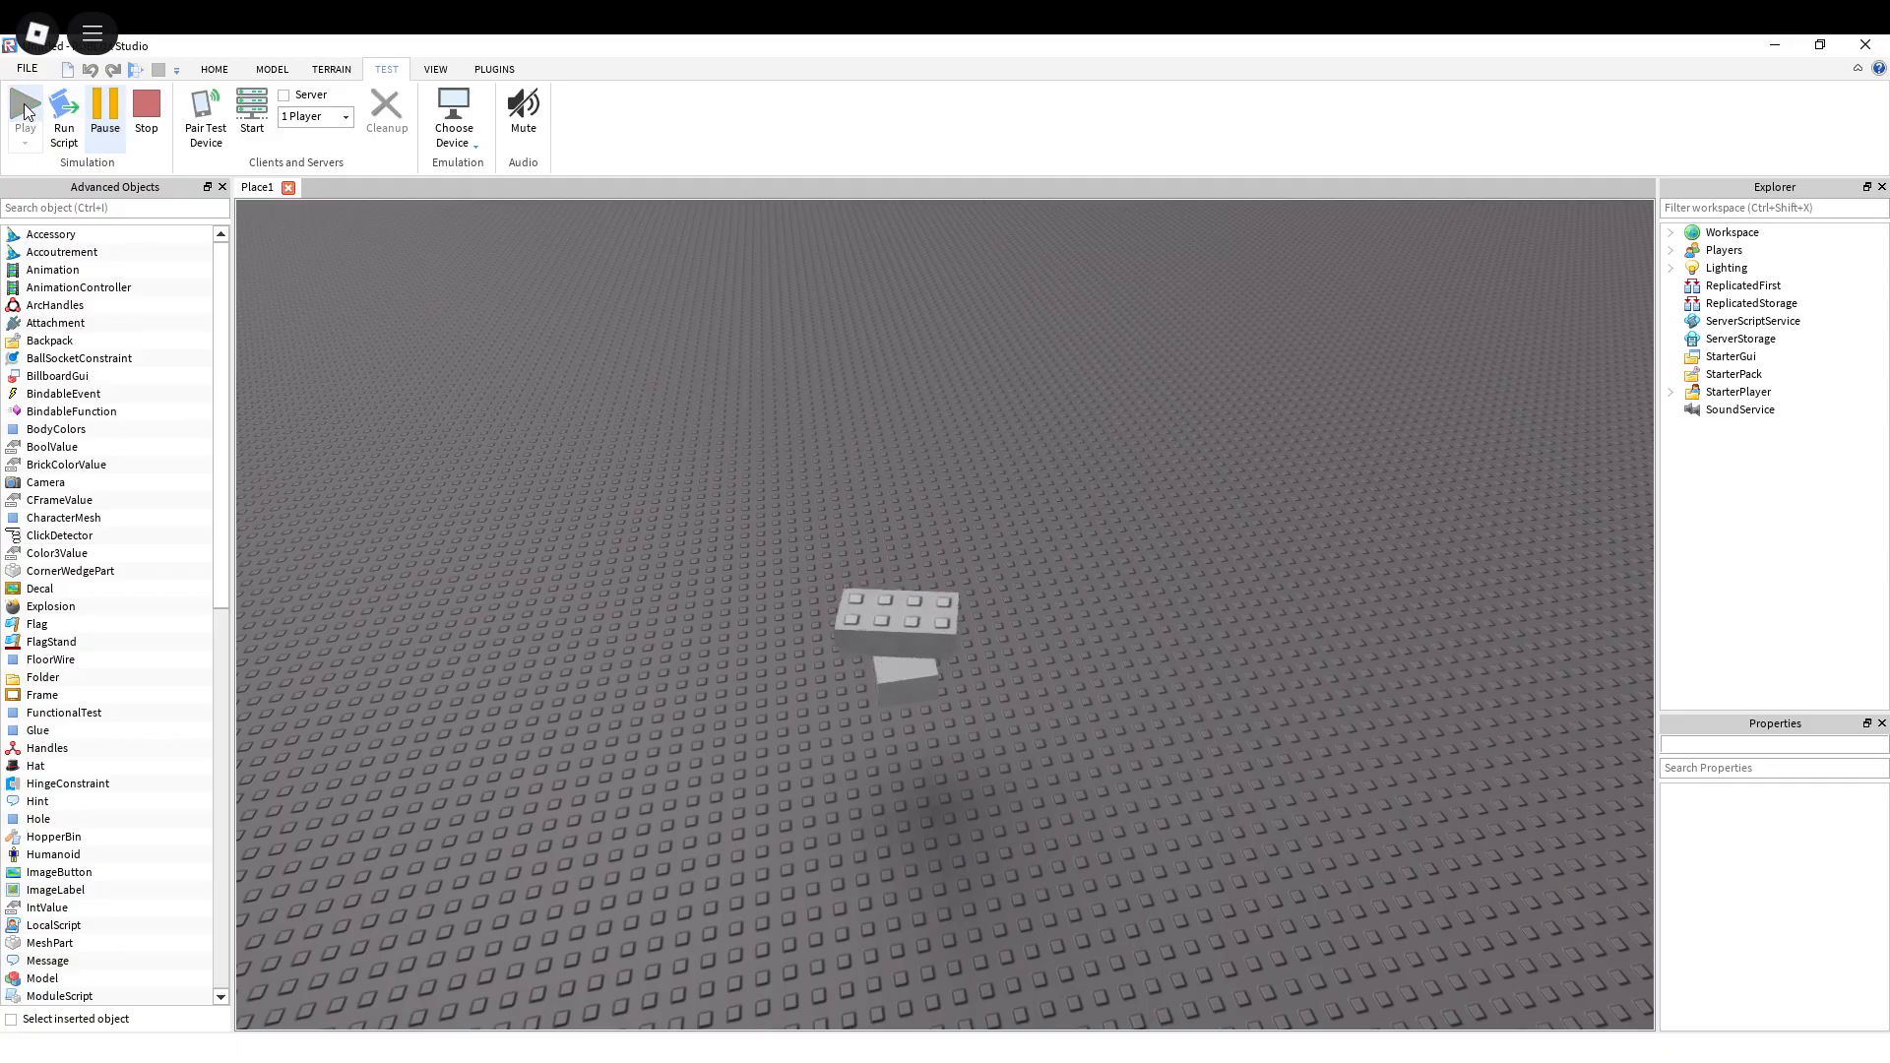
click(119, 118)
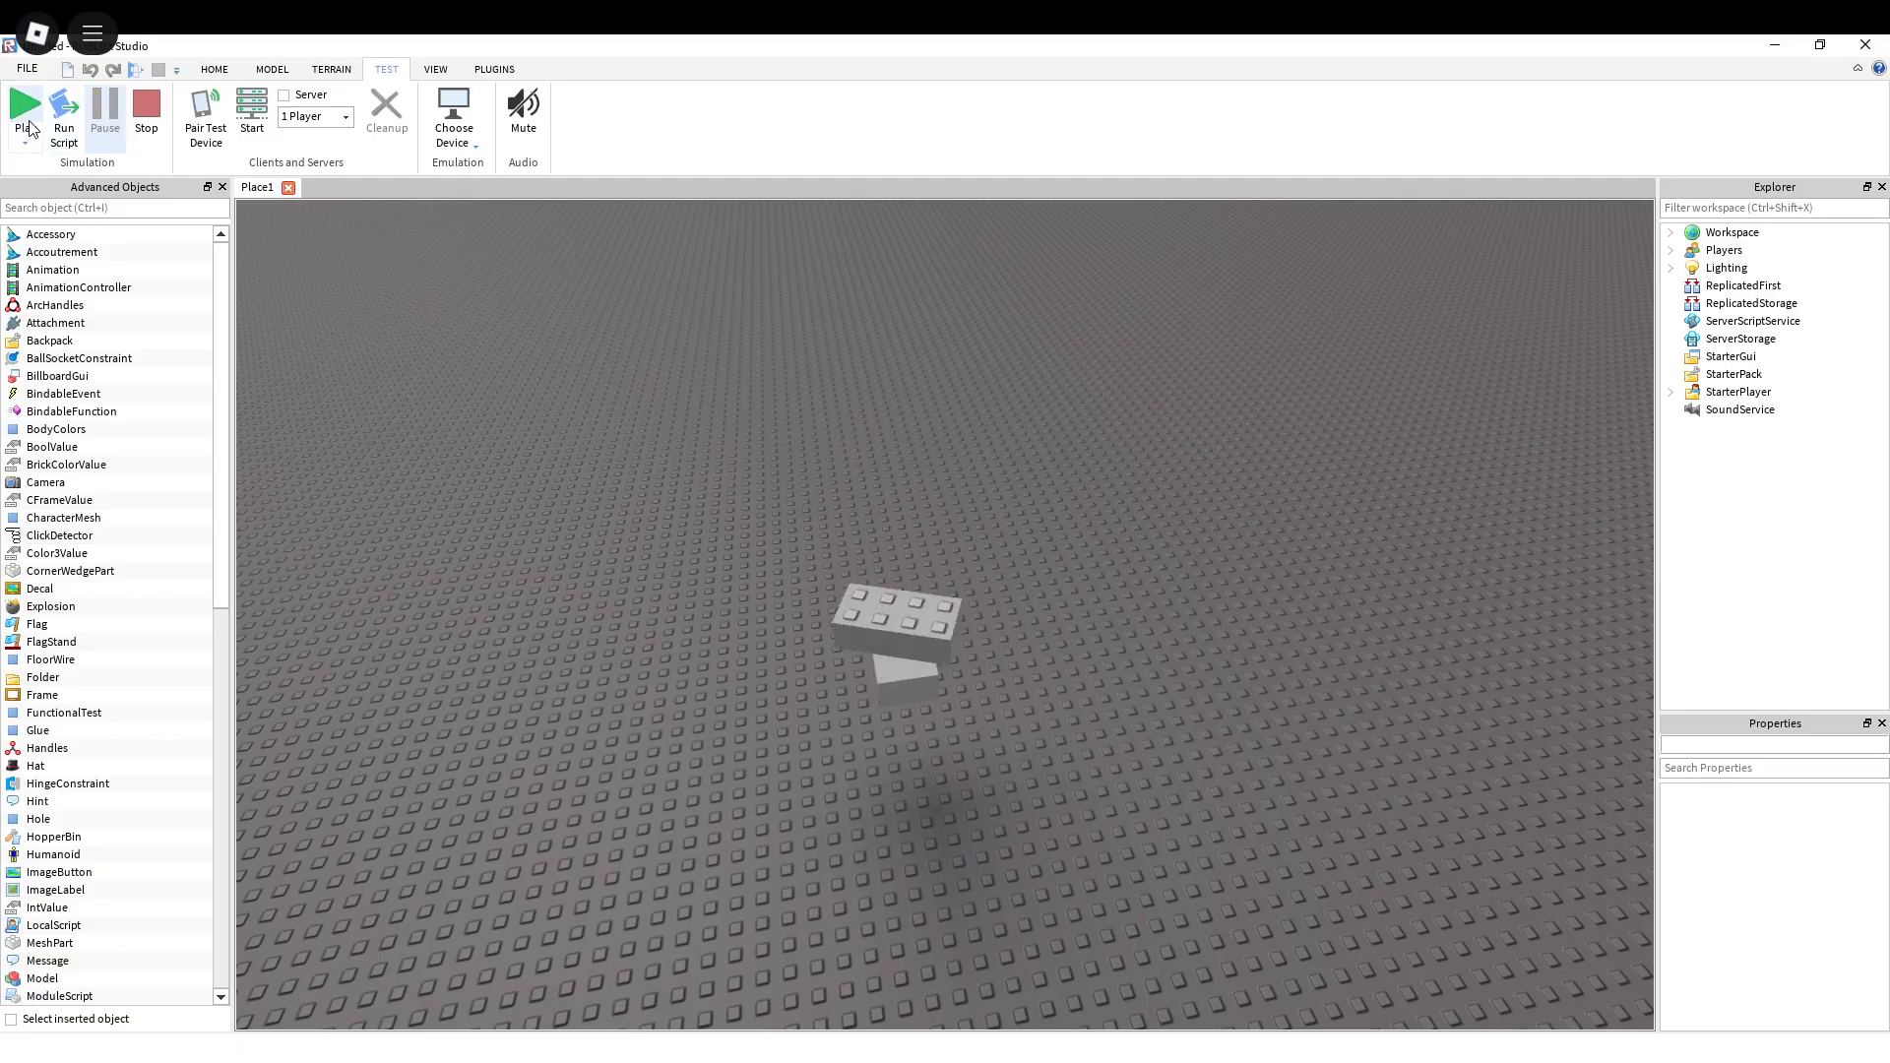
Step: Resume the play test and examine the motion of the upper brick on the motor from near and far
scroll(549, 405, down, 4)
right_drag(839, 475, 839, 475)
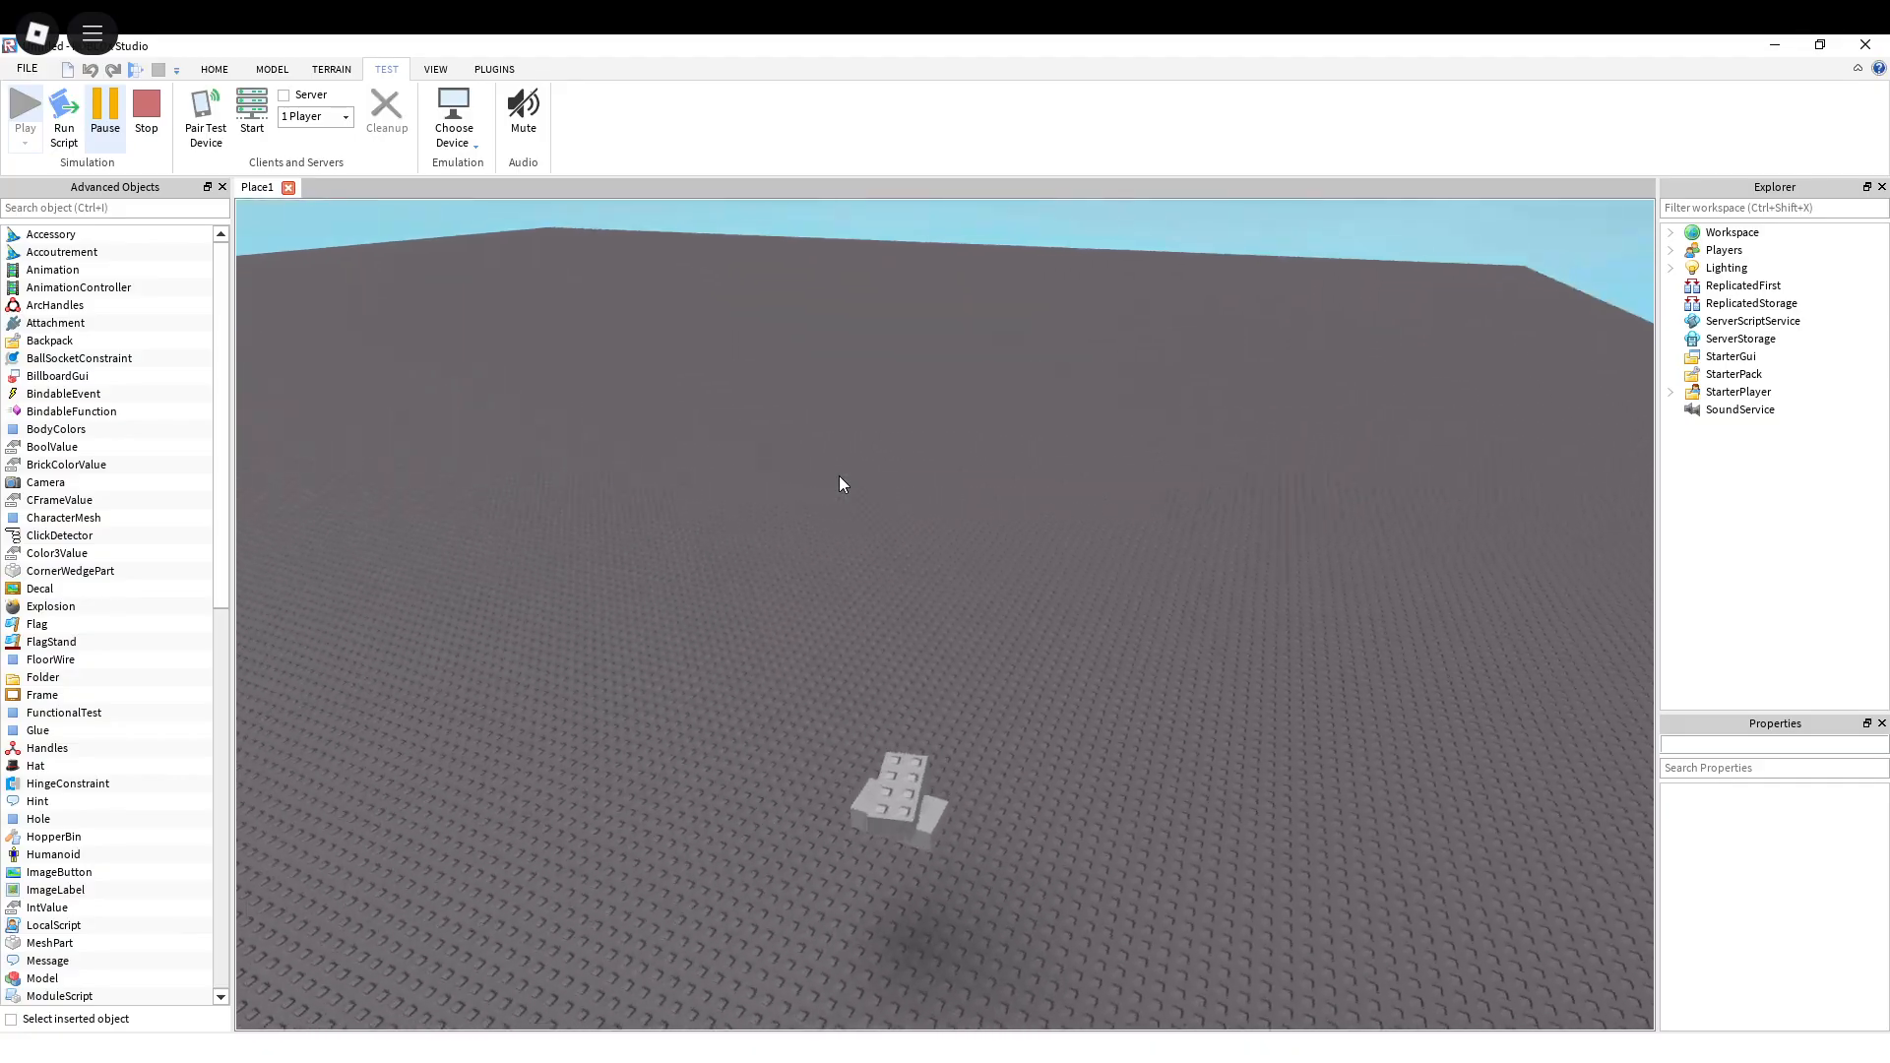
right_drag(949, 569, 949, 569)
key(w)
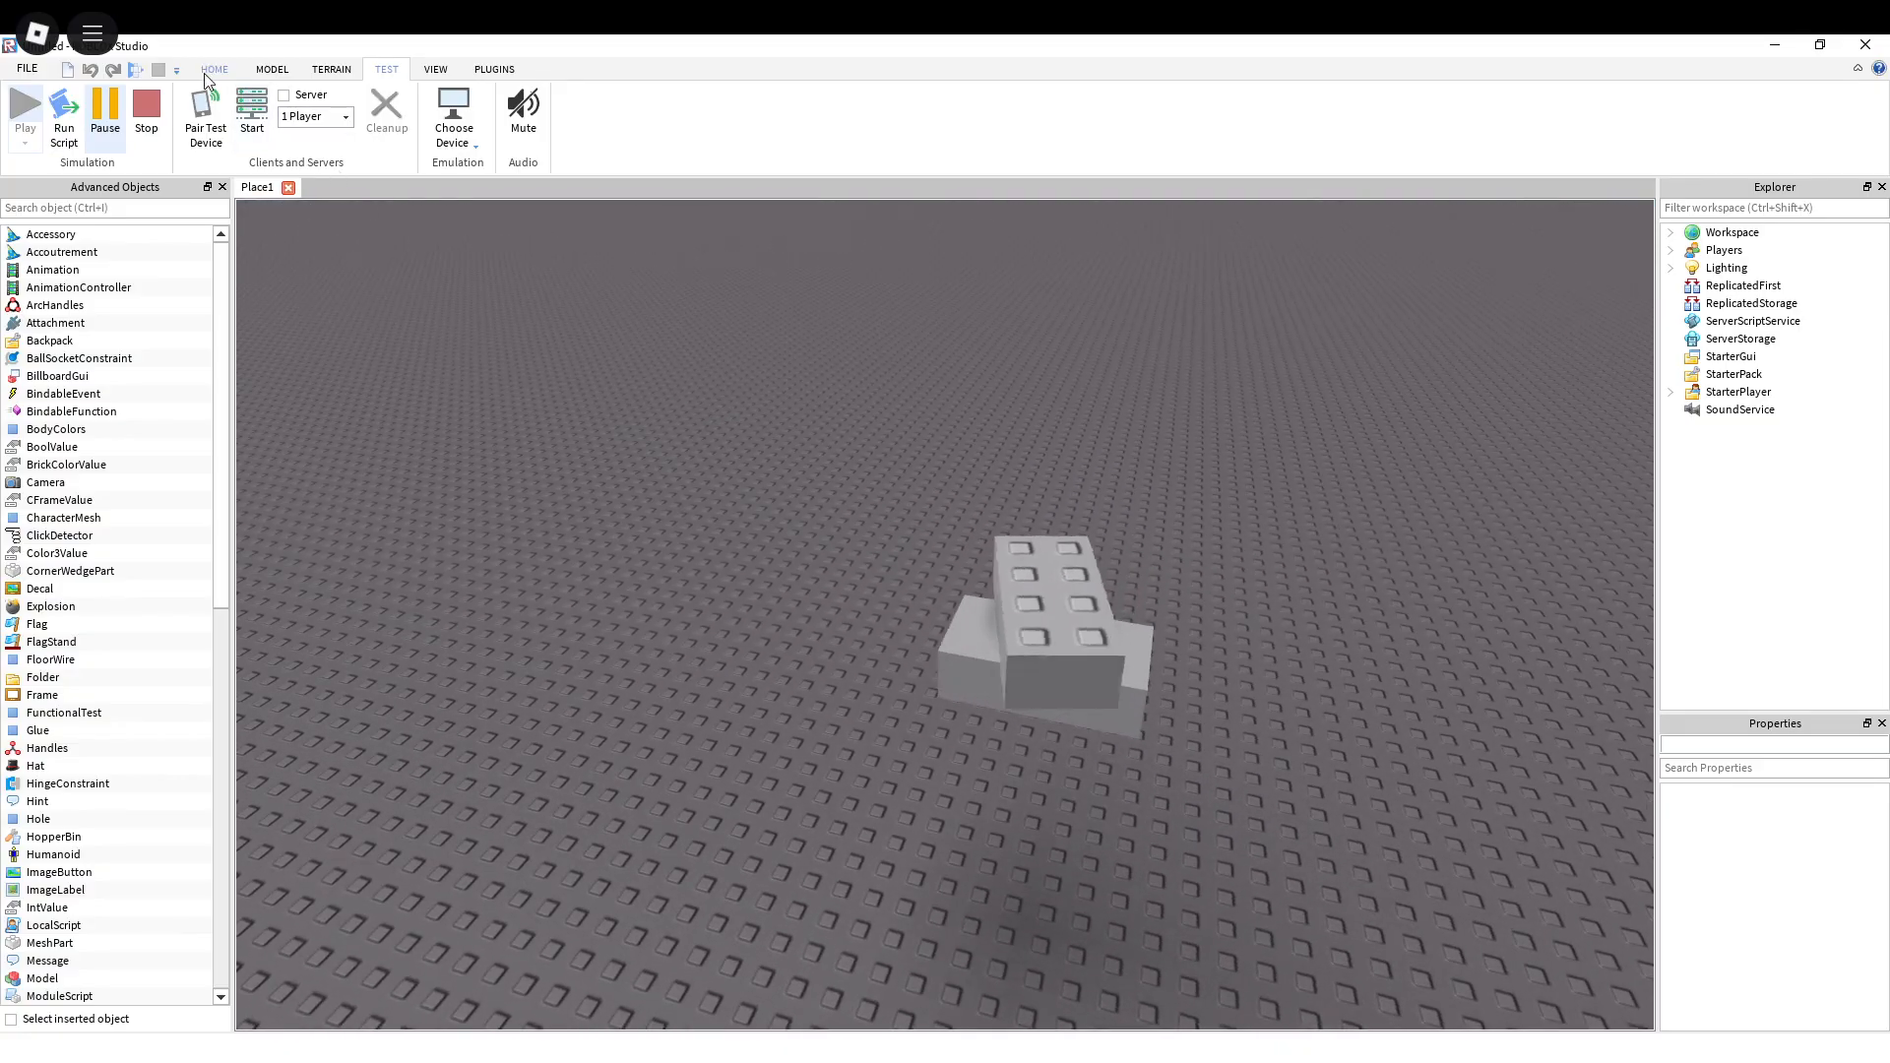
click(214, 69)
right_drag(1152, 541, 1142, 481)
key(w)
key(s)
scroll(1101, 715, up, 2)
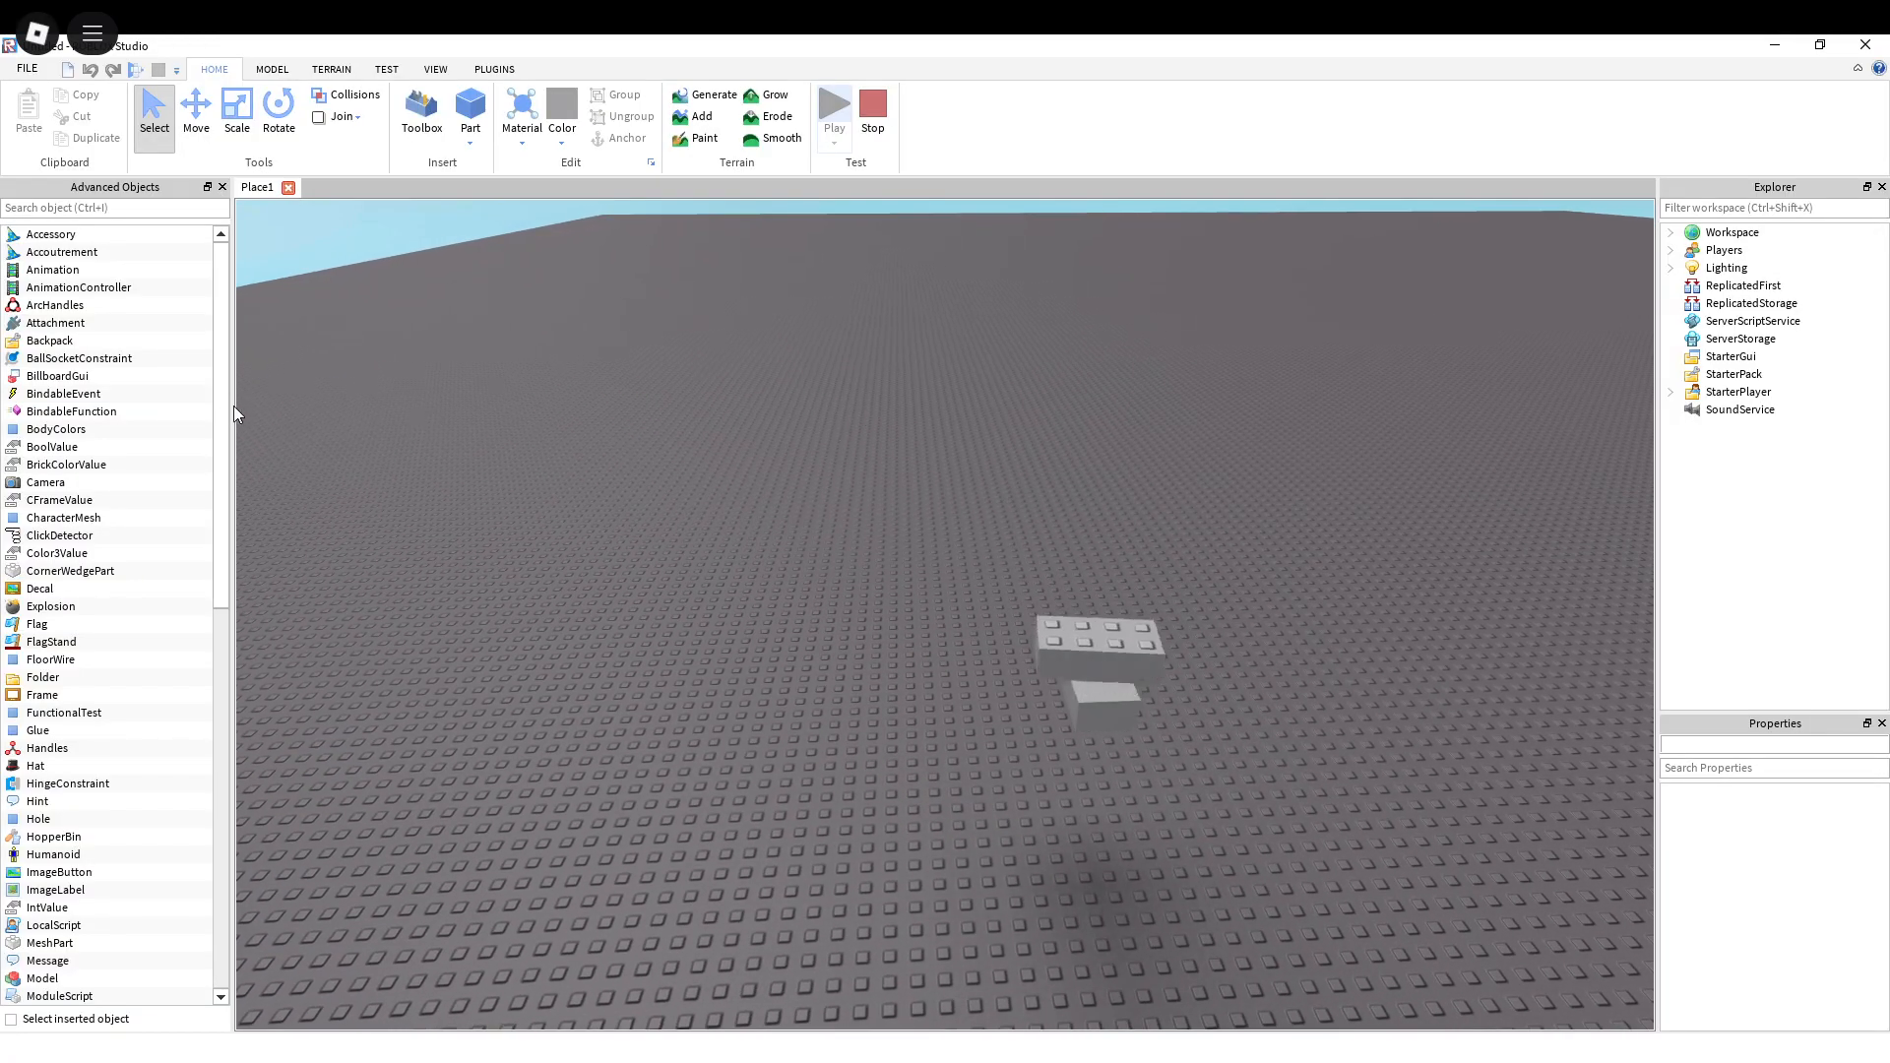
Step: Examine the stacked bricks from other angles while the test runs, and stop the play test
drag(233, 406, 277, 405)
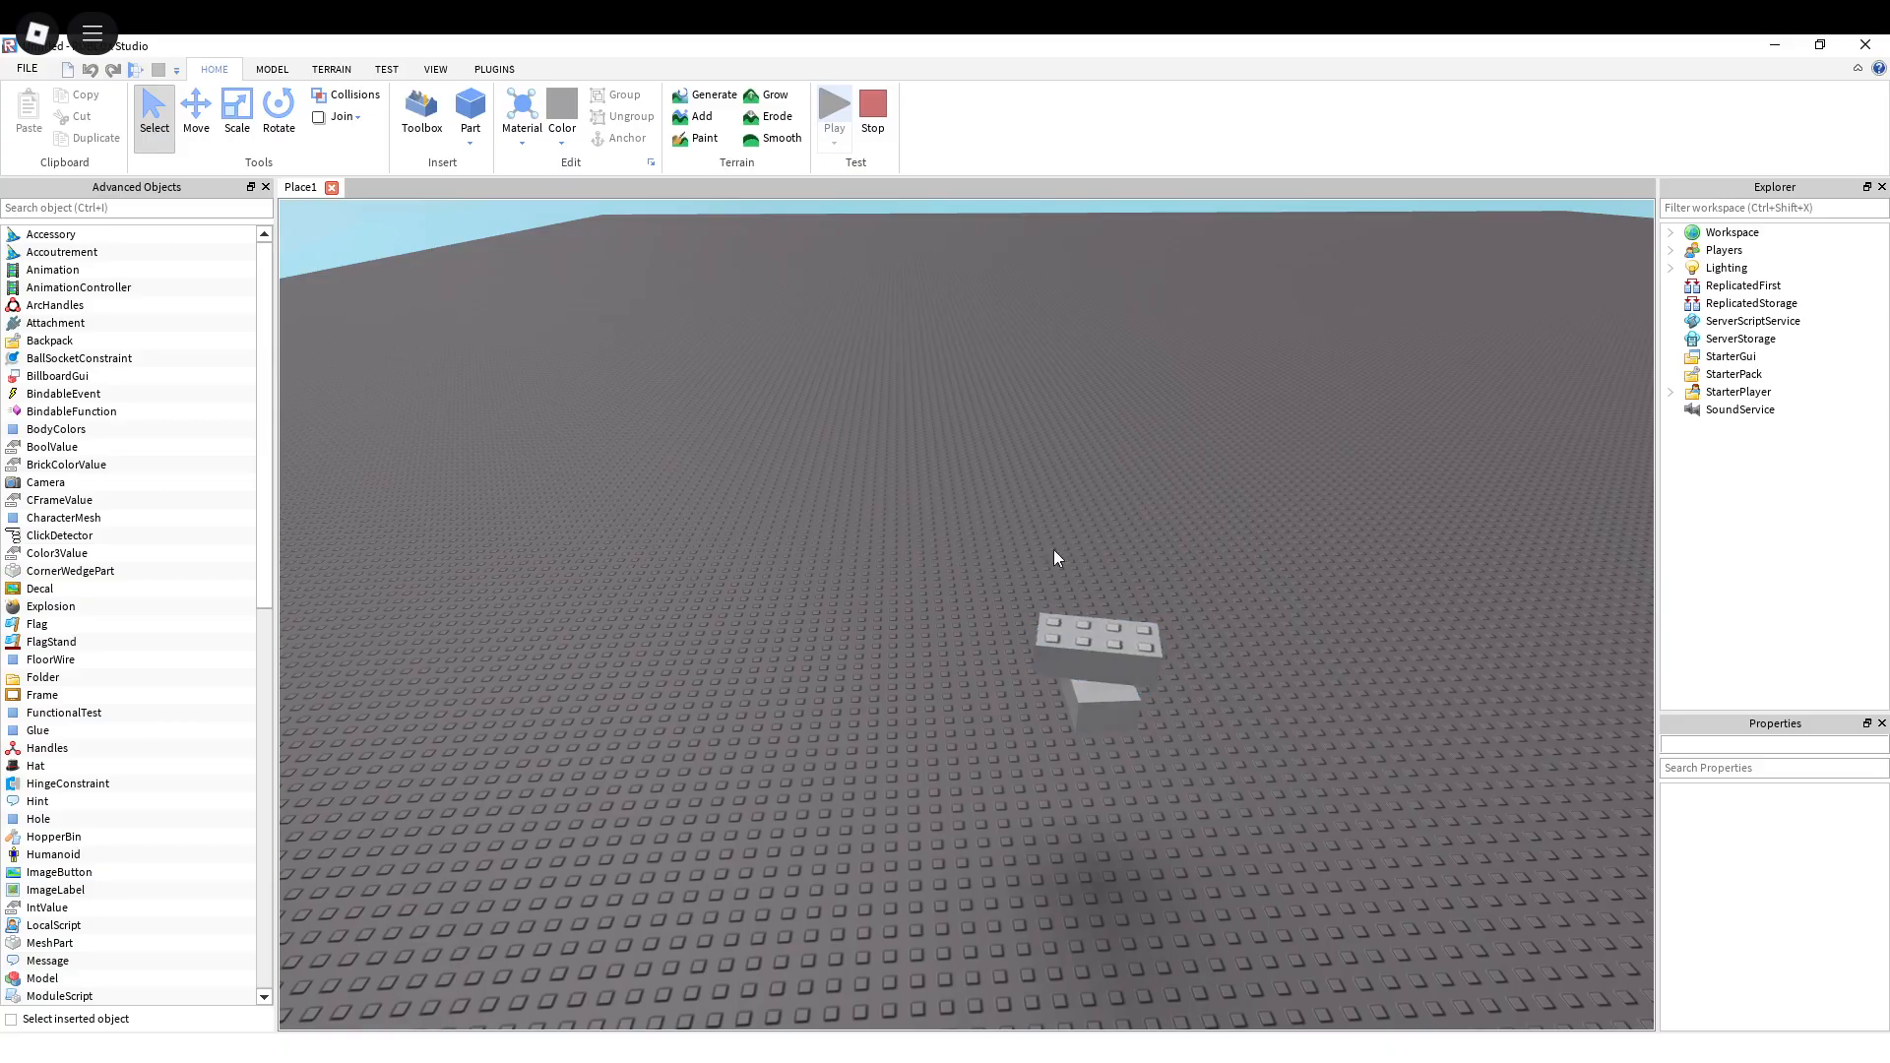
key(w)
right_drag(978, 631, 1048, 610)
key(s)
key(w)
key(d)
key(s)
scroll(1047, 610, up, 3)
scroll(1048, 610, down, 5)
click(862, 130)
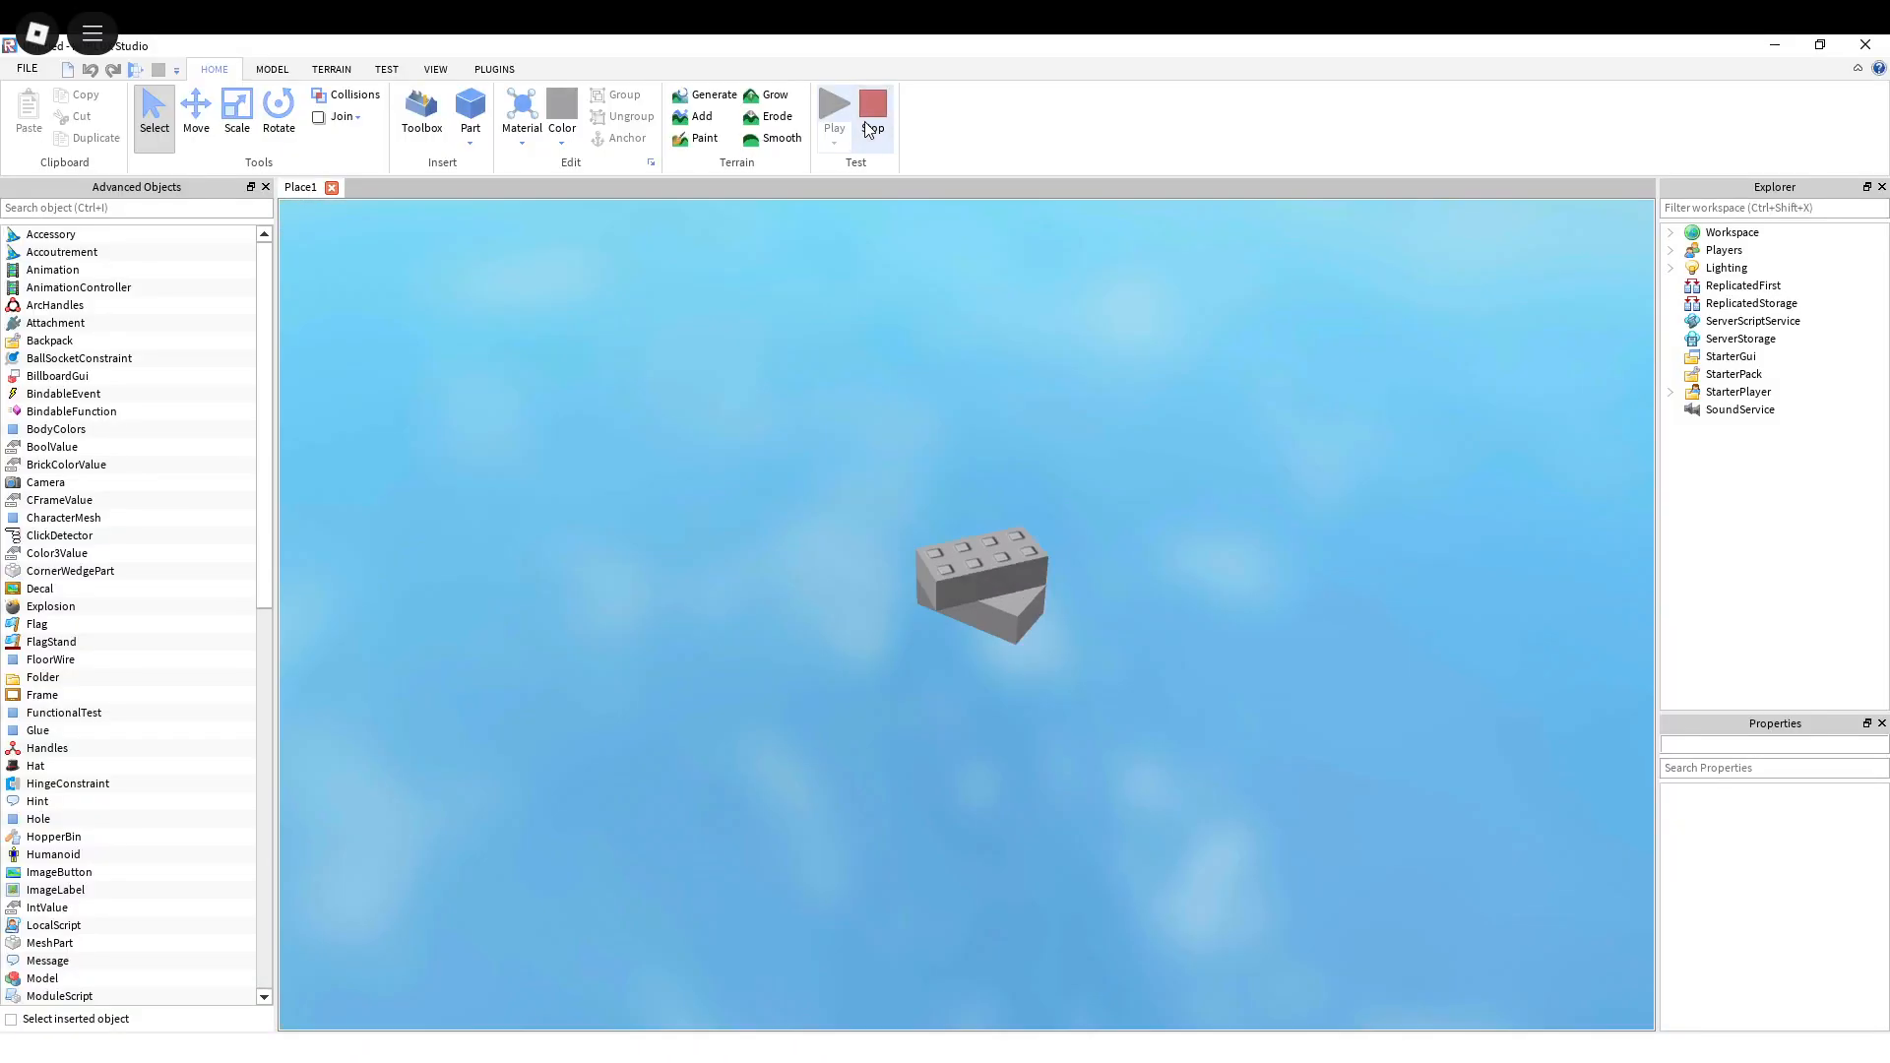
Step: Select the upper brick from the Workspace contents and look through its behavior properties
right_drag(1085, 583, 1085, 583)
scroll(1085, 583, down, 5)
key(a)
key(s)
key(w)
right_drag(1089, 585, 1291, 456)
click(1671, 233)
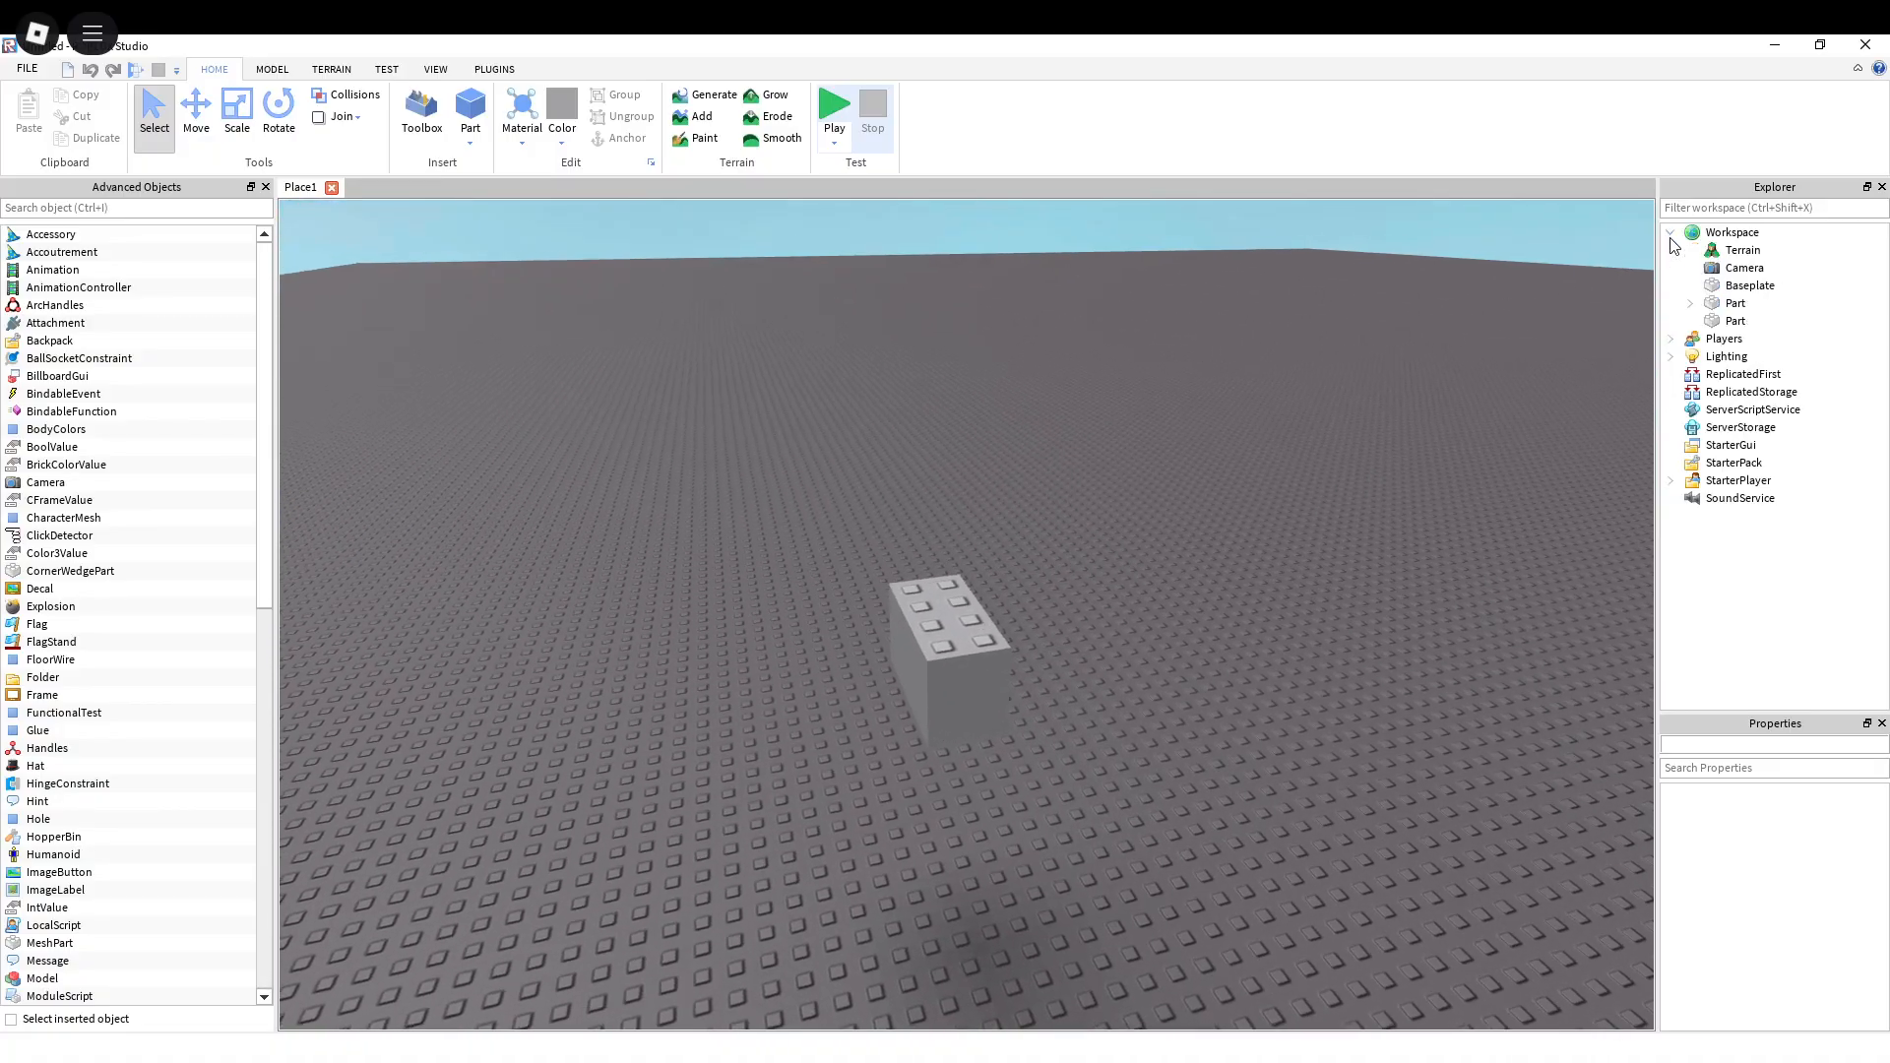
click(1716, 325)
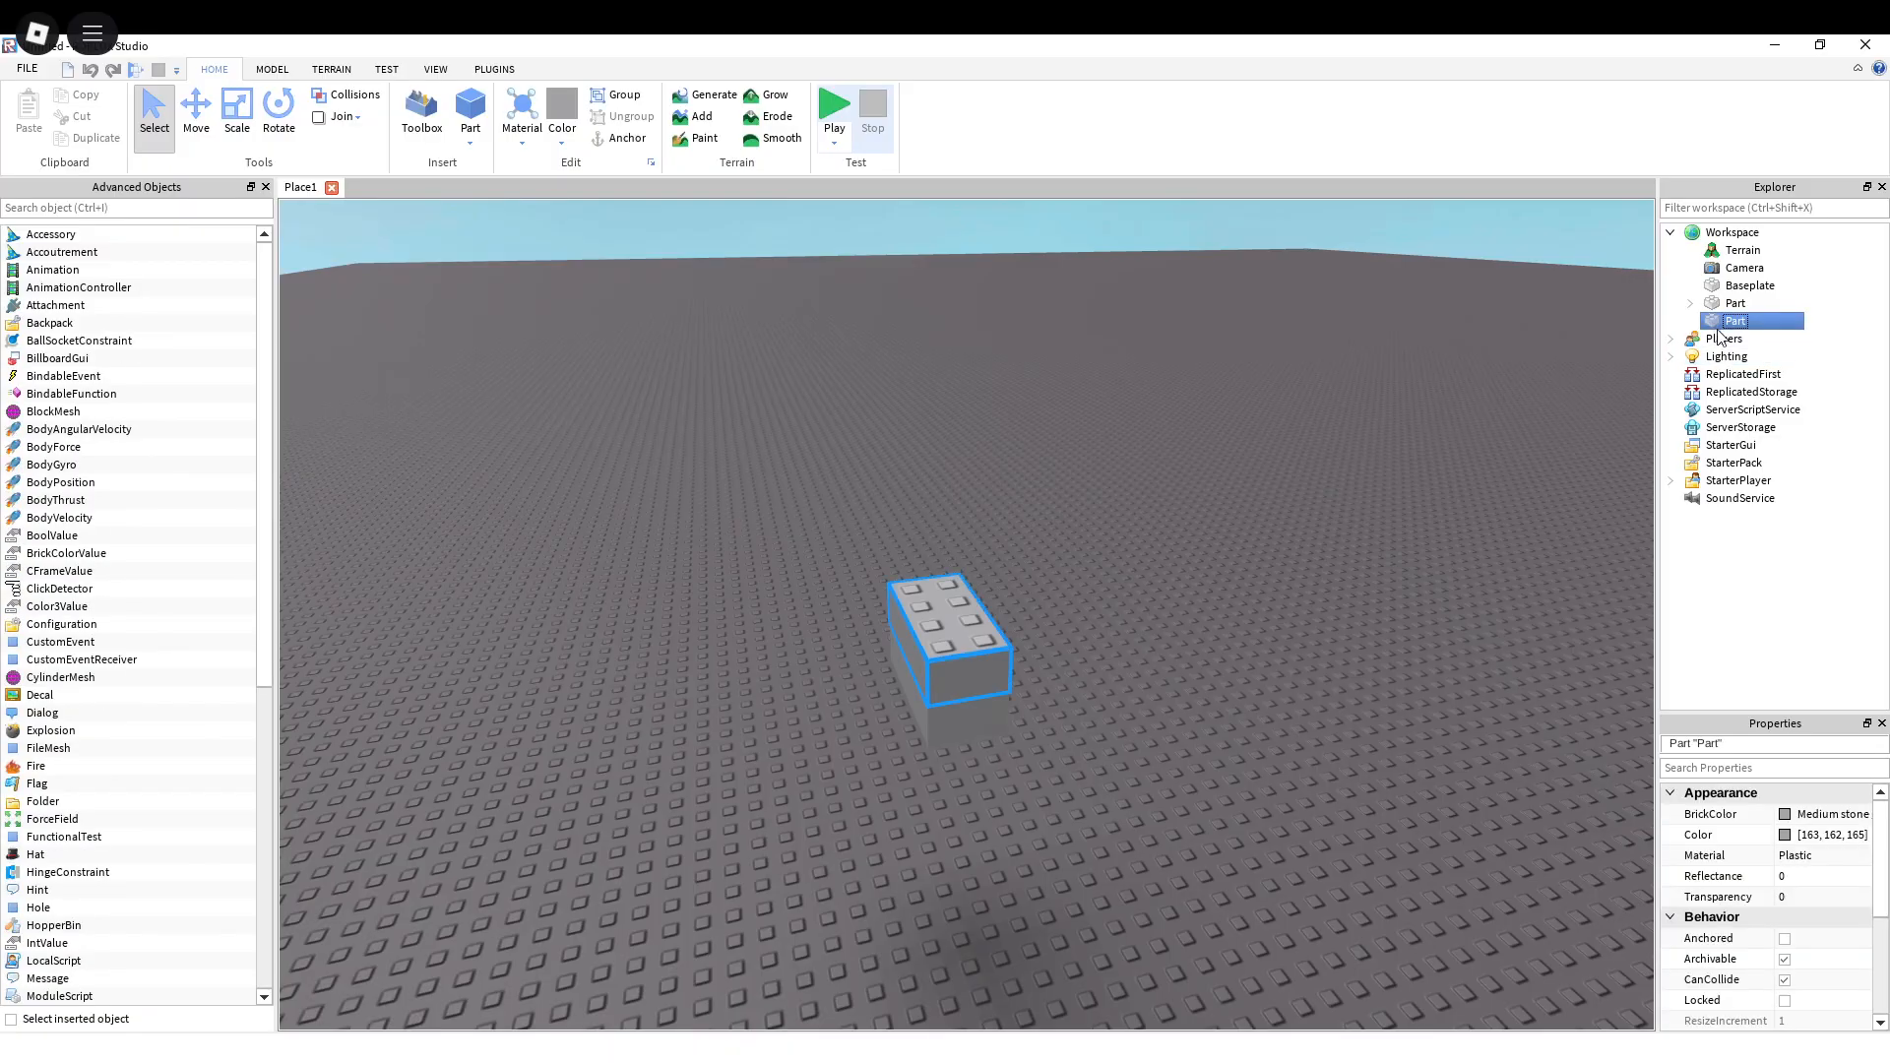
click(1839, 328)
click(1738, 323)
scroll(1838, 901, down, 2)
scroll(1836, 895, up, 4)
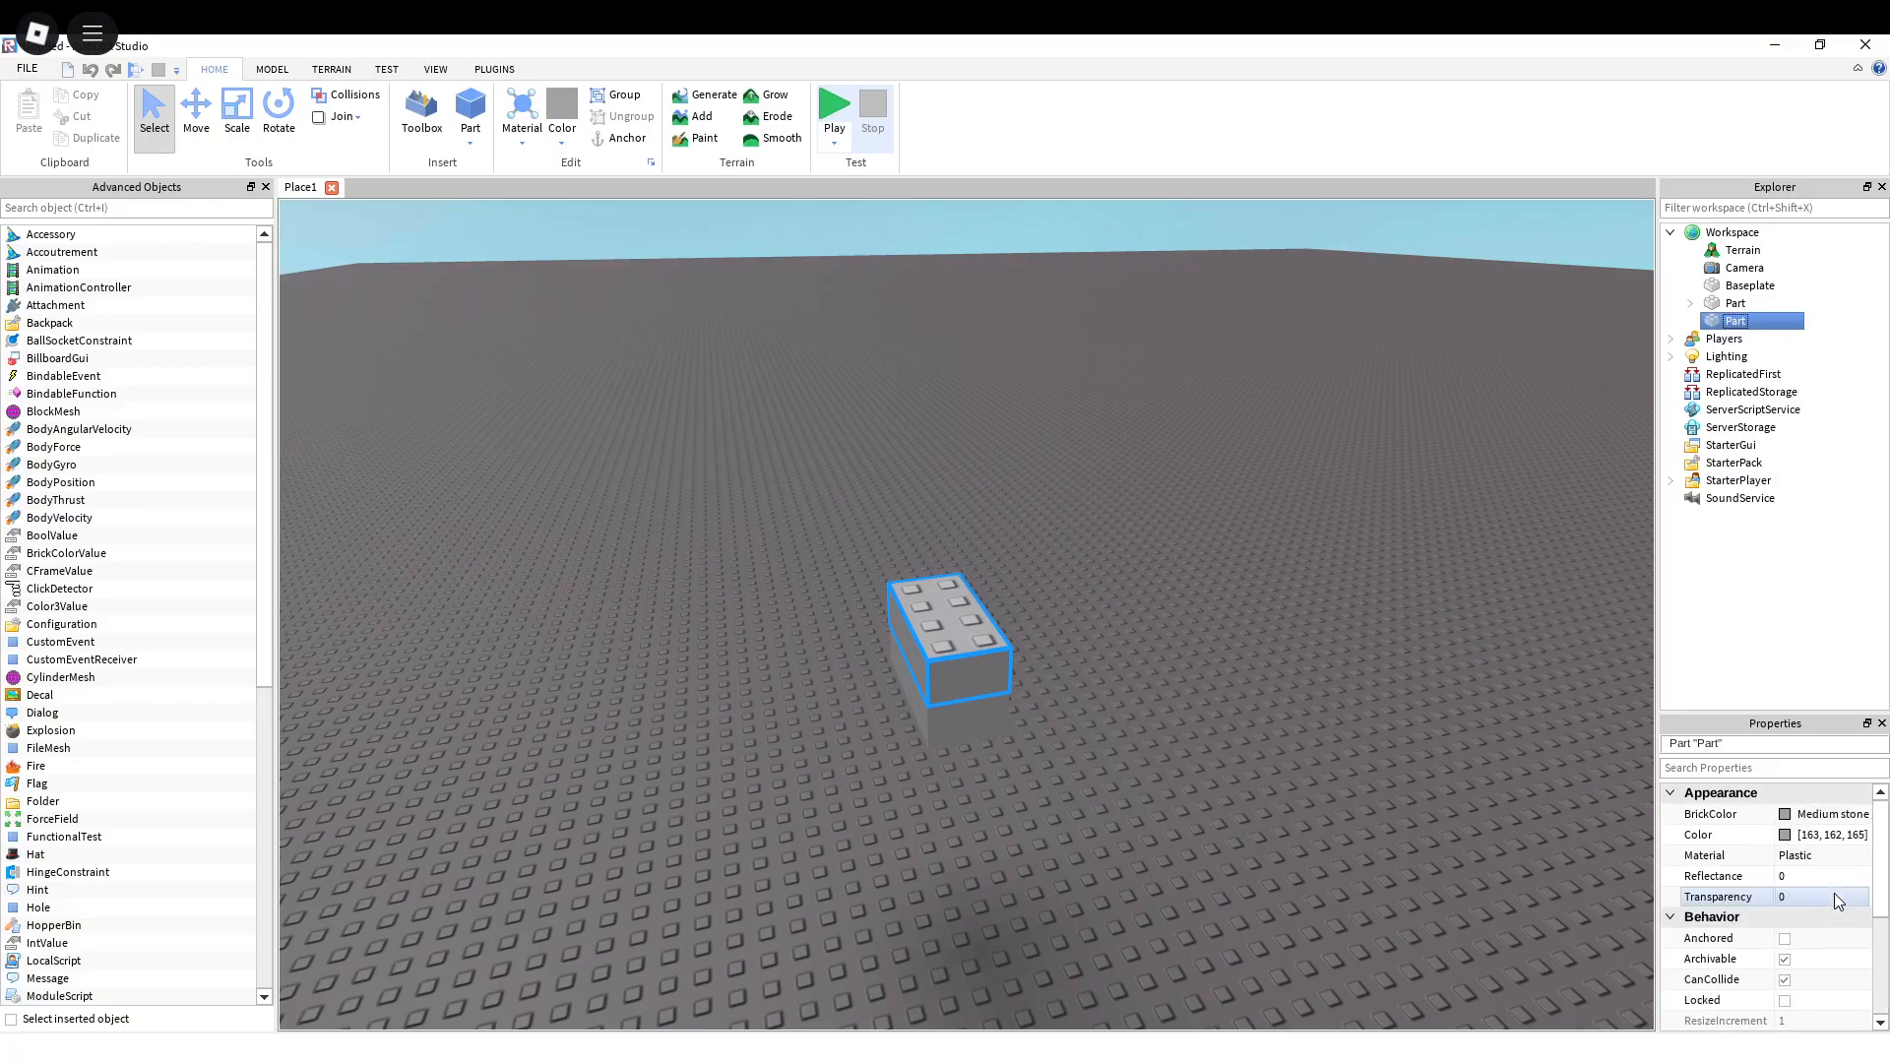
scroll(1835, 895, down, 2)
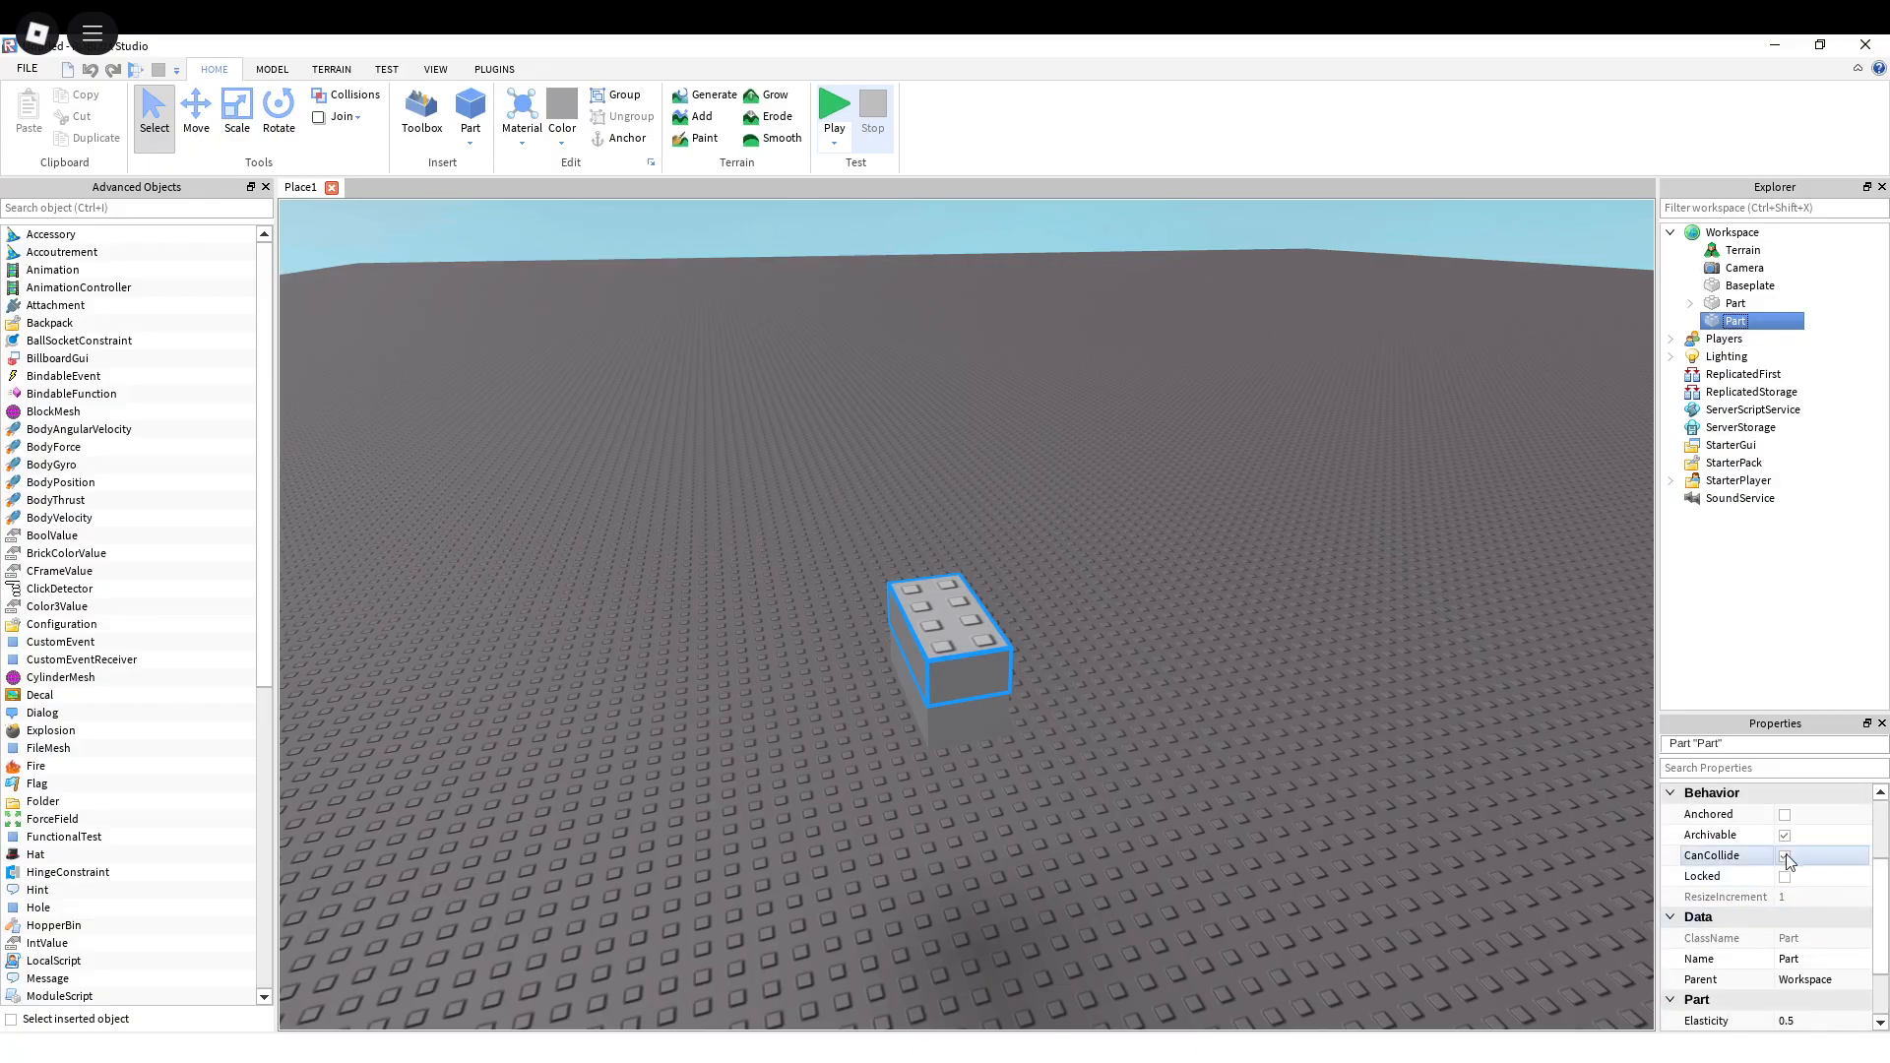
Step: Collapse the Workspace contents and clear the brick selection
click(1668, 234)
key(Escape)
key(Escape)
click(1864, 283)
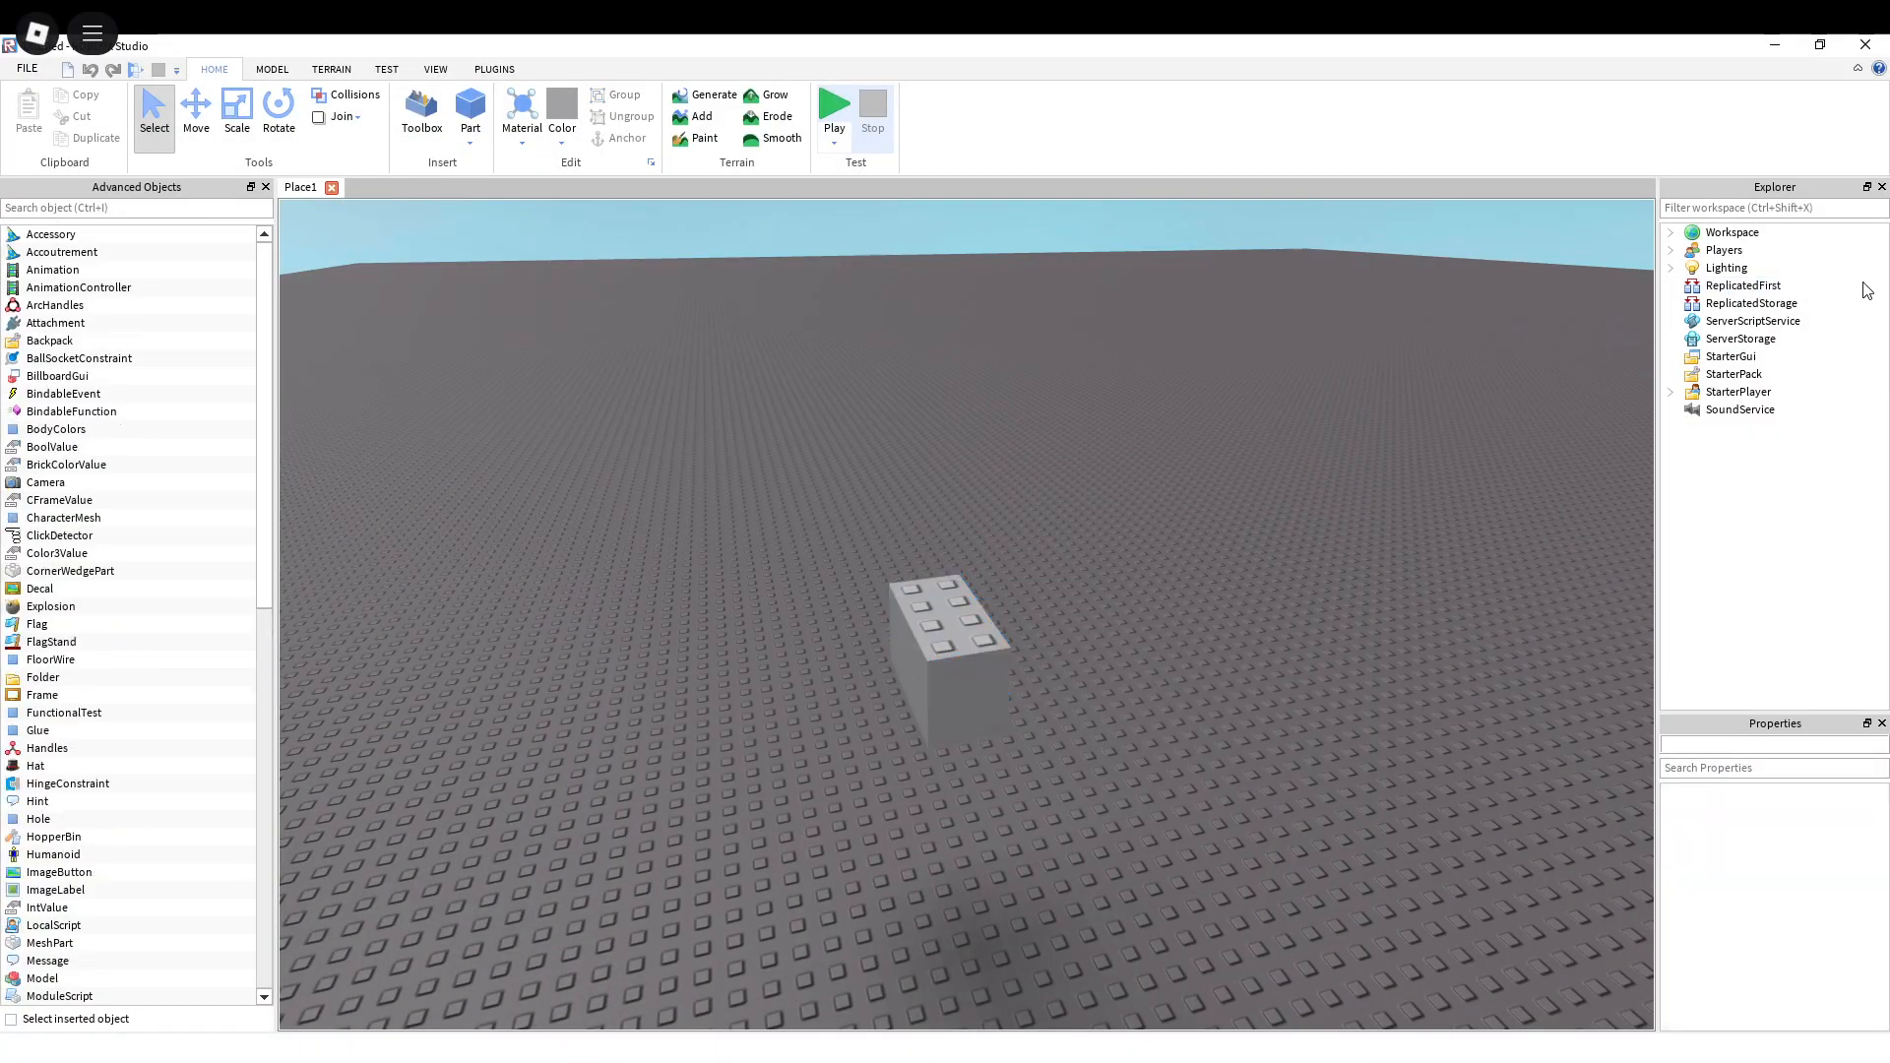
key(w)
right_drag(1155, 627, 1205, 676)
key(s)
key(d)
key(a)
key(w)
right_drag(954, 570, 954, 569)
key(d)
key(a)
key(s)
key(w)
key(w)
key(s)
key(a)
key(d)
key(s)
key(a)
key(w)
key(d)
key(s)
key(a)
key(w)
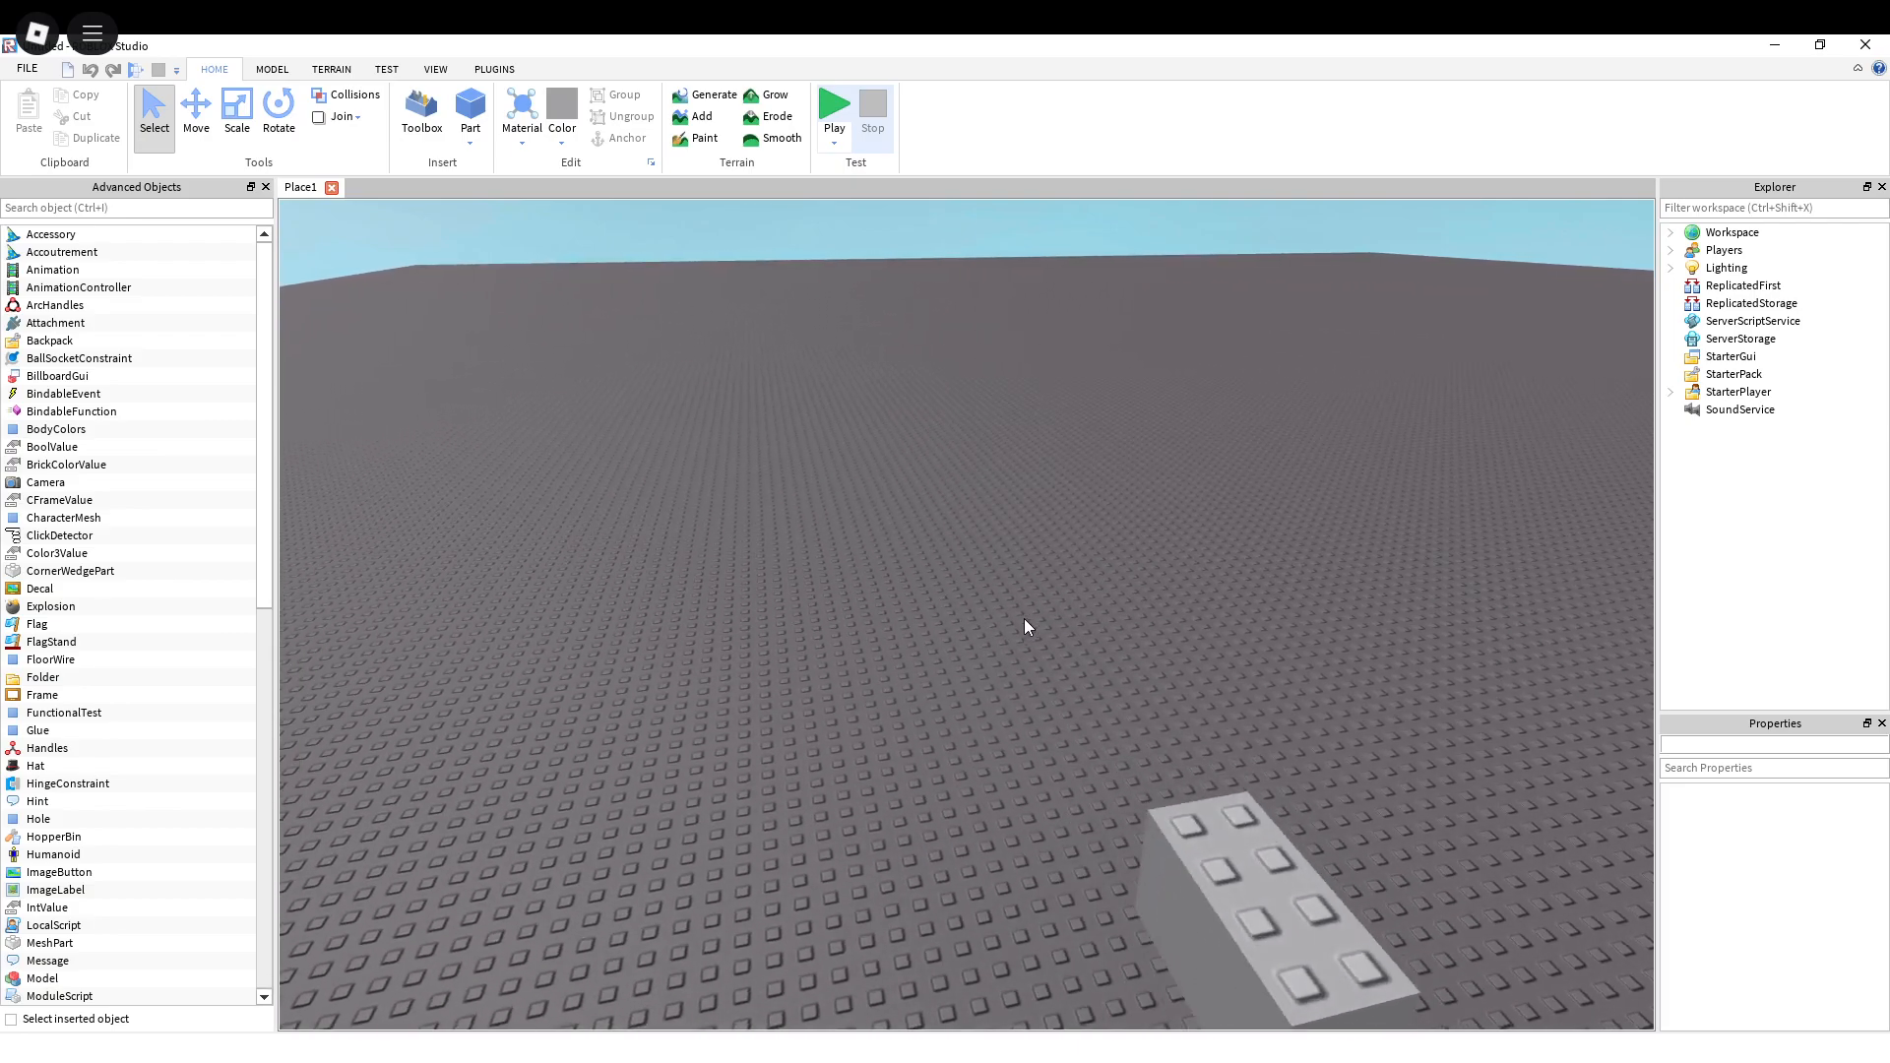
right_drag(1024, 618, 1024, 618)
key(d)
key(s)
key(a)
key(w)
key(d)
key(s)
right_drag(1024, 618, 1024, 643)
key(a)
key(w)
key(a)
key(w)
key(s)
key(d)
key(a)
key(w)
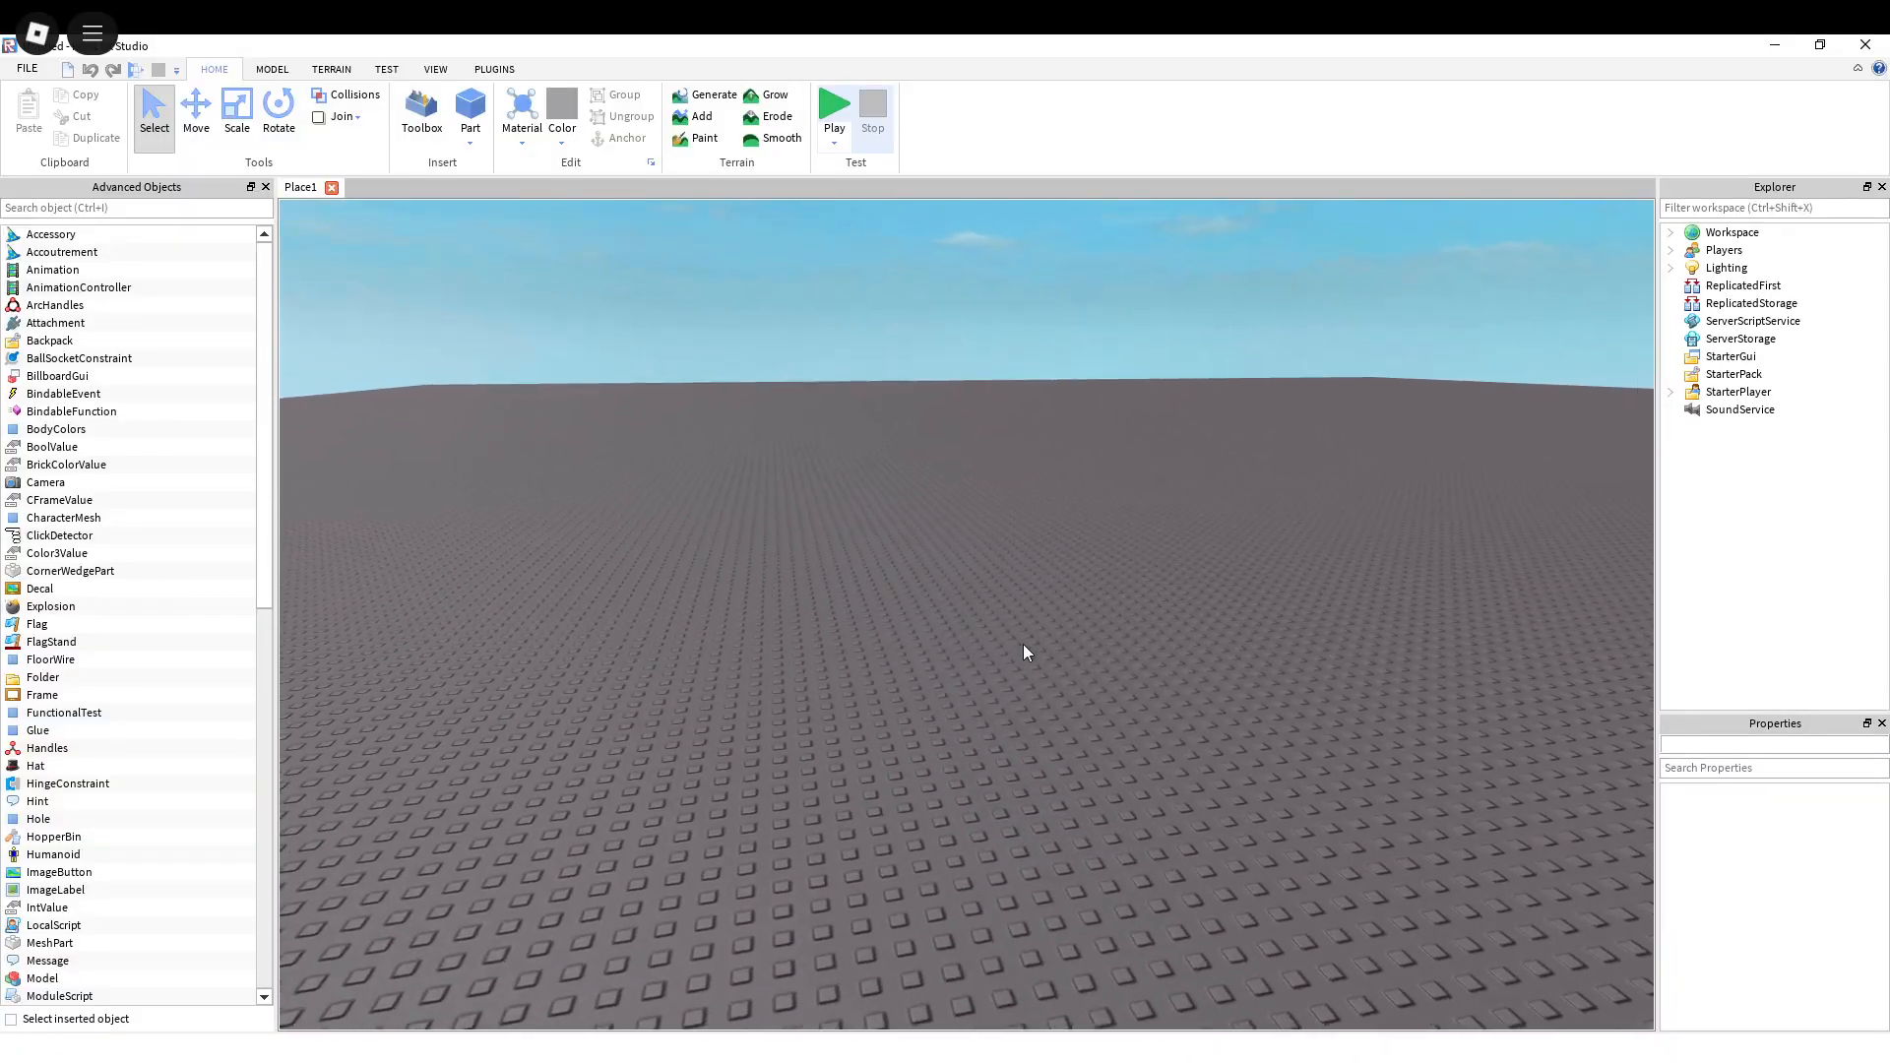
key(s)
key(a)
key(w)
key(d)
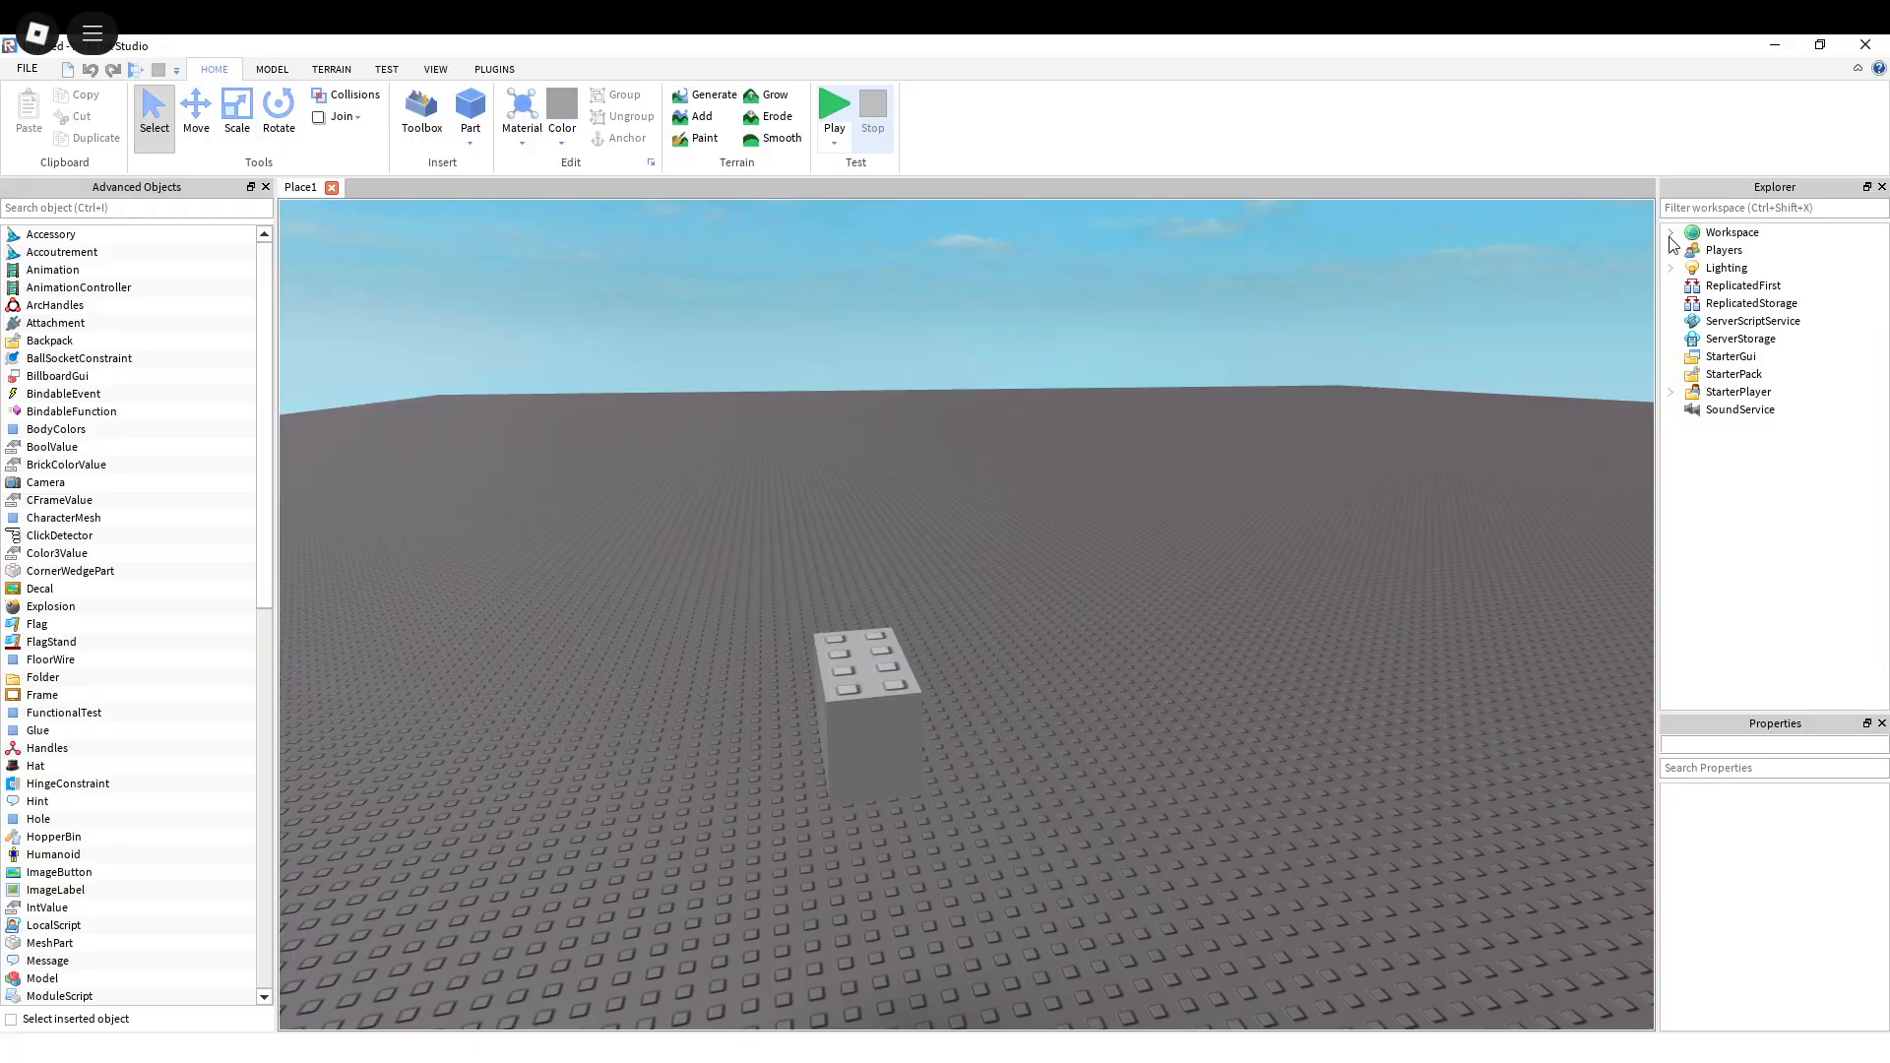
click(1670, 237)
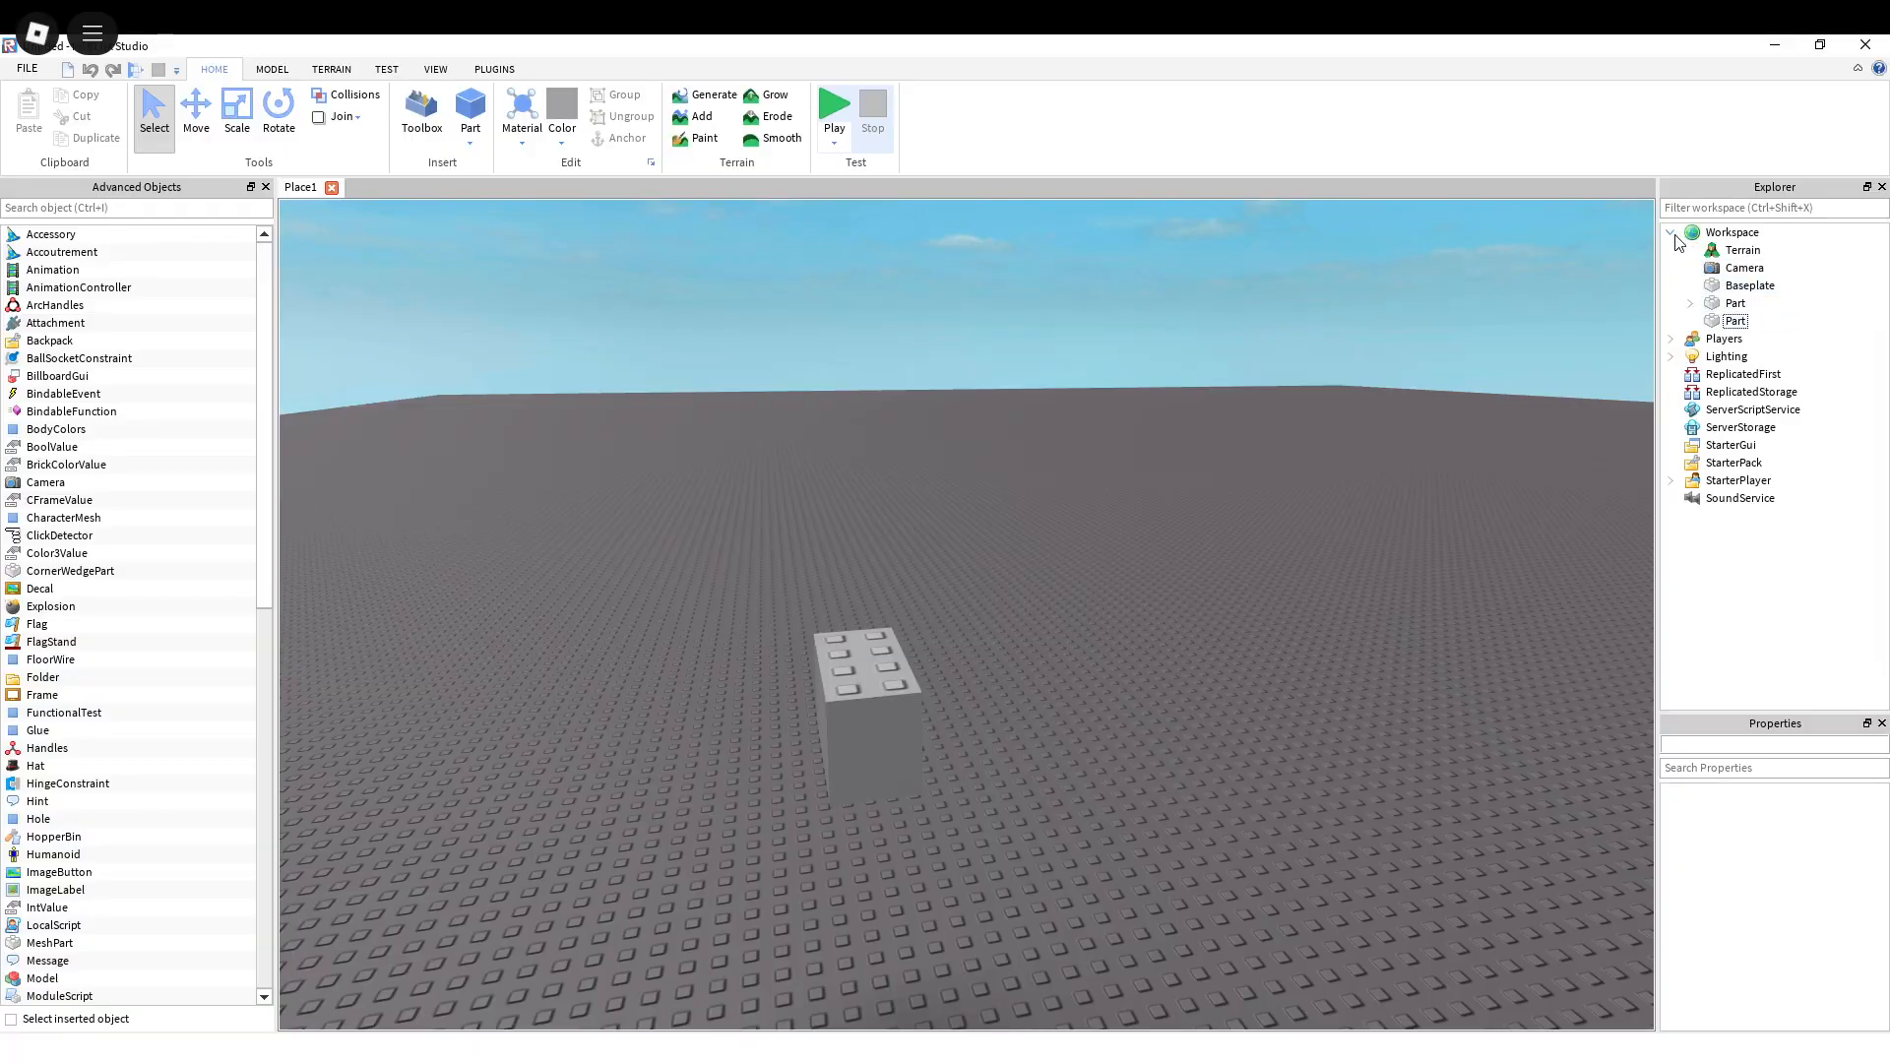
key(s)
key(a)
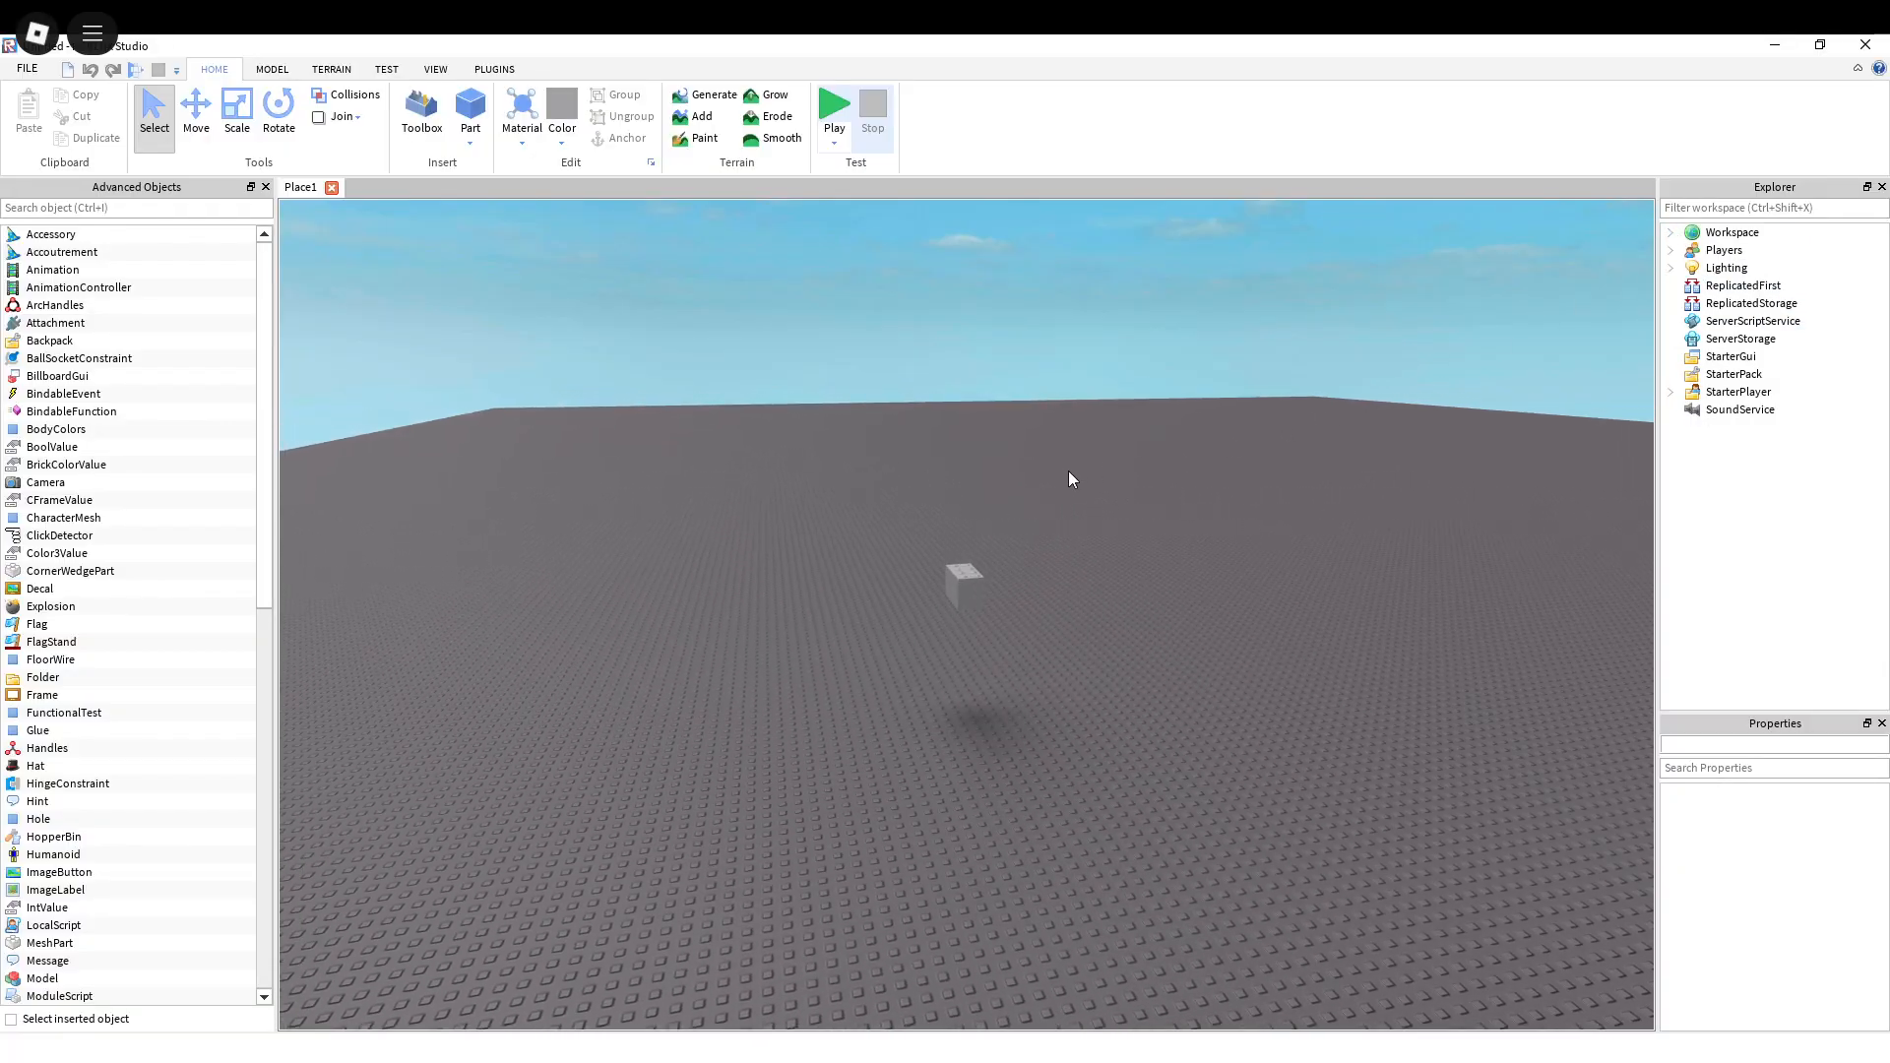
key(w)
key(s)
key(d)
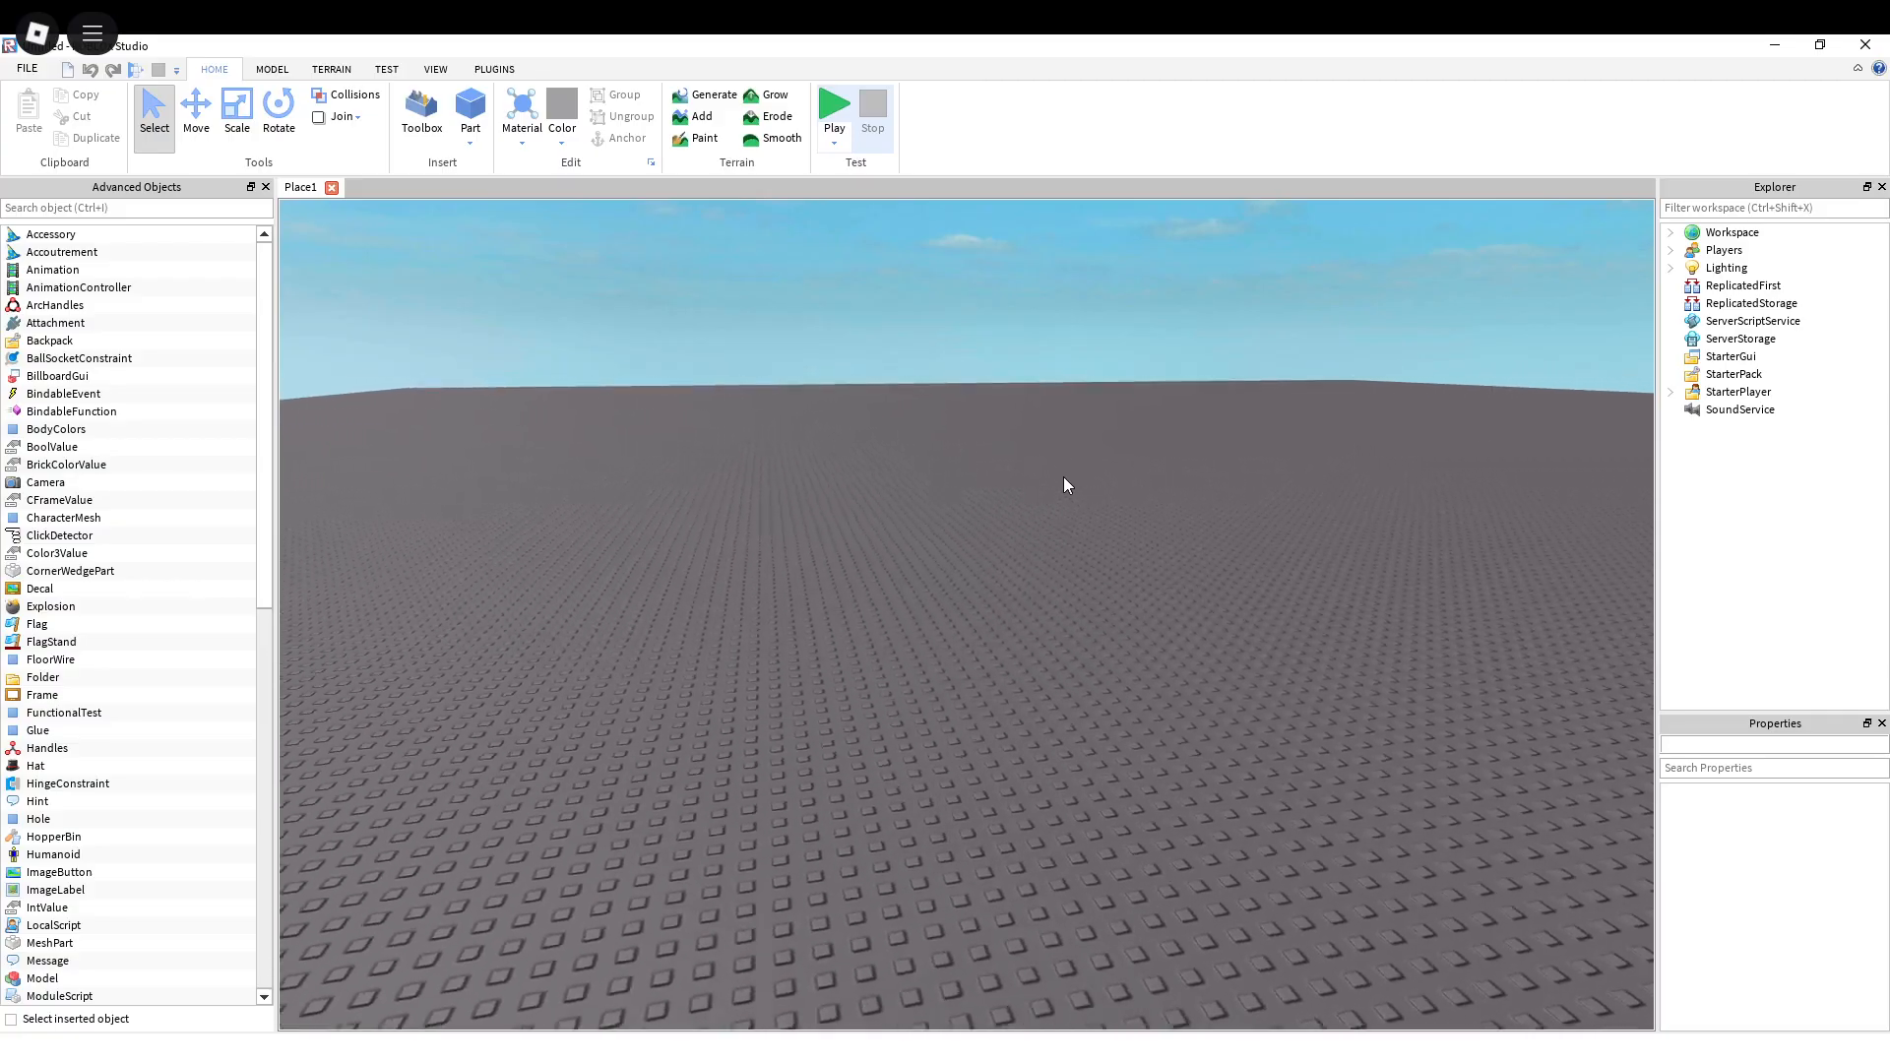
key(w)
key(a)
key(w)
key(d)
key(s)
key(w)
key(s)
key(a)
key(w)
key(d)
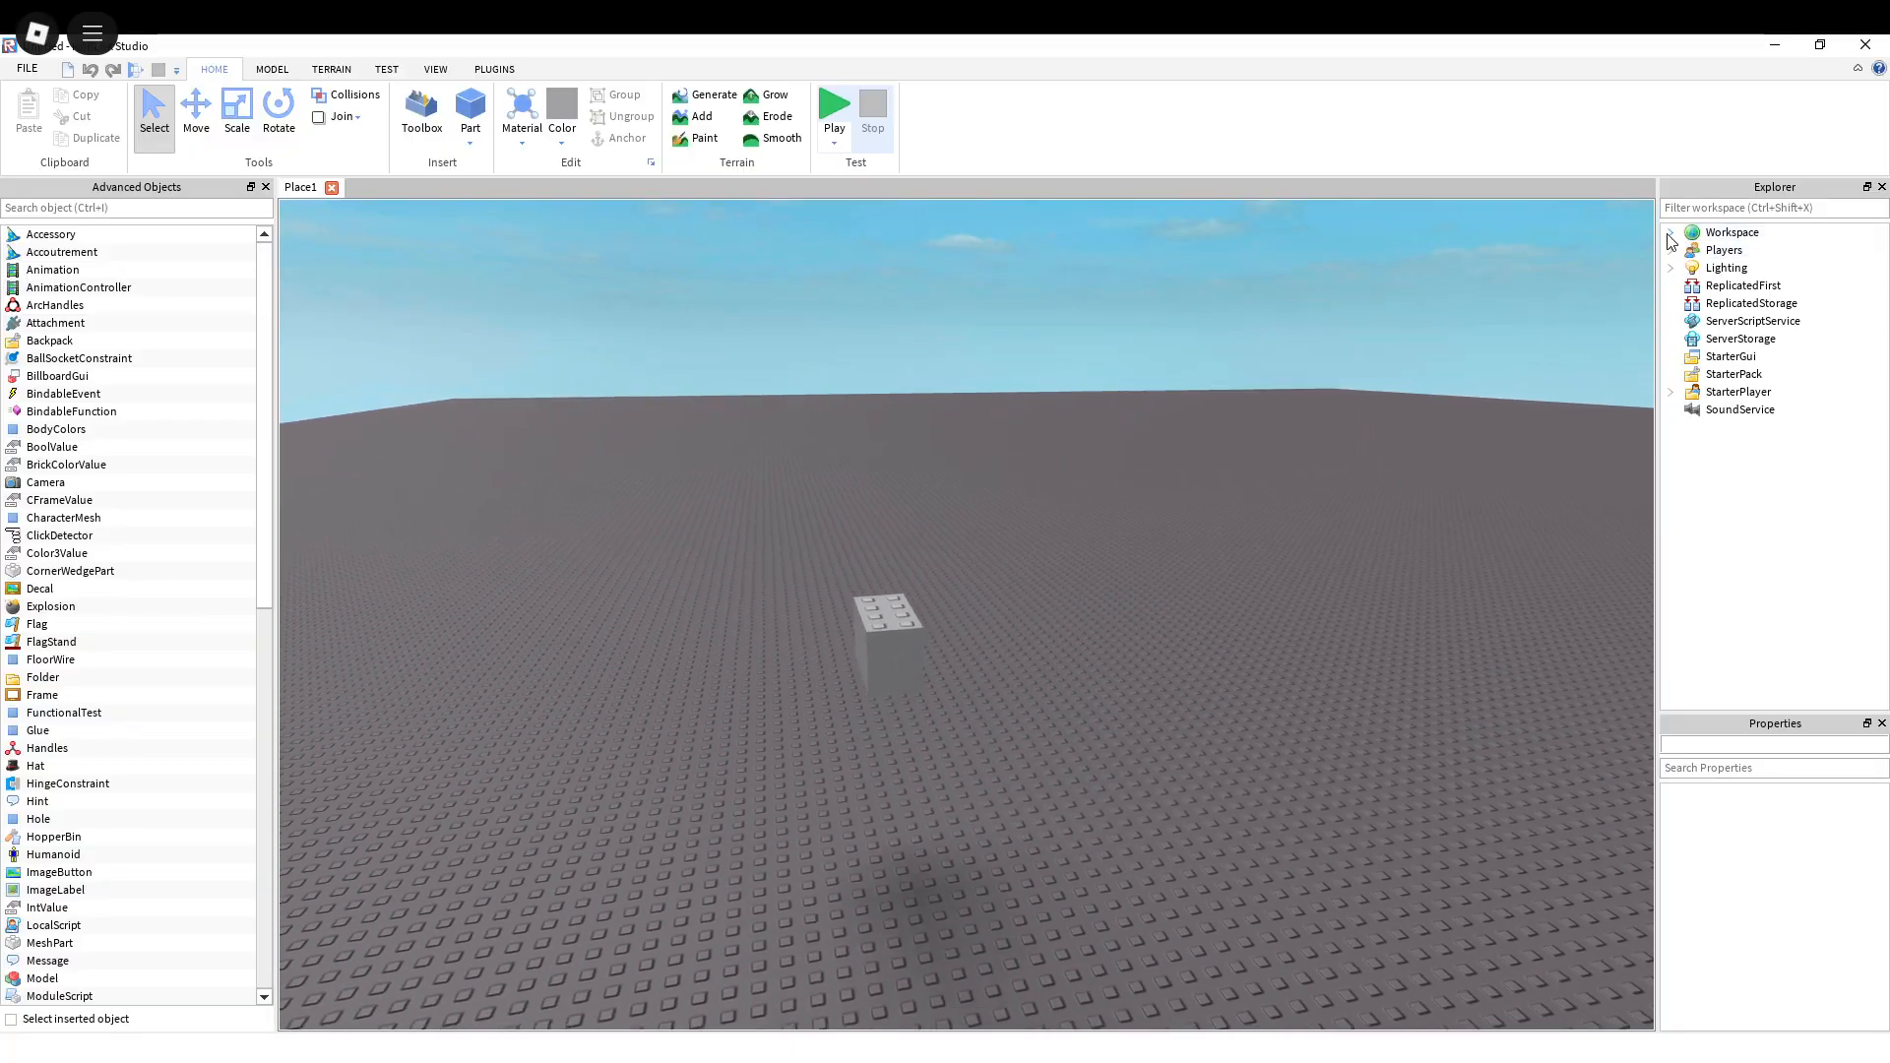
key(w)
key(d)
key(w)
key(a)
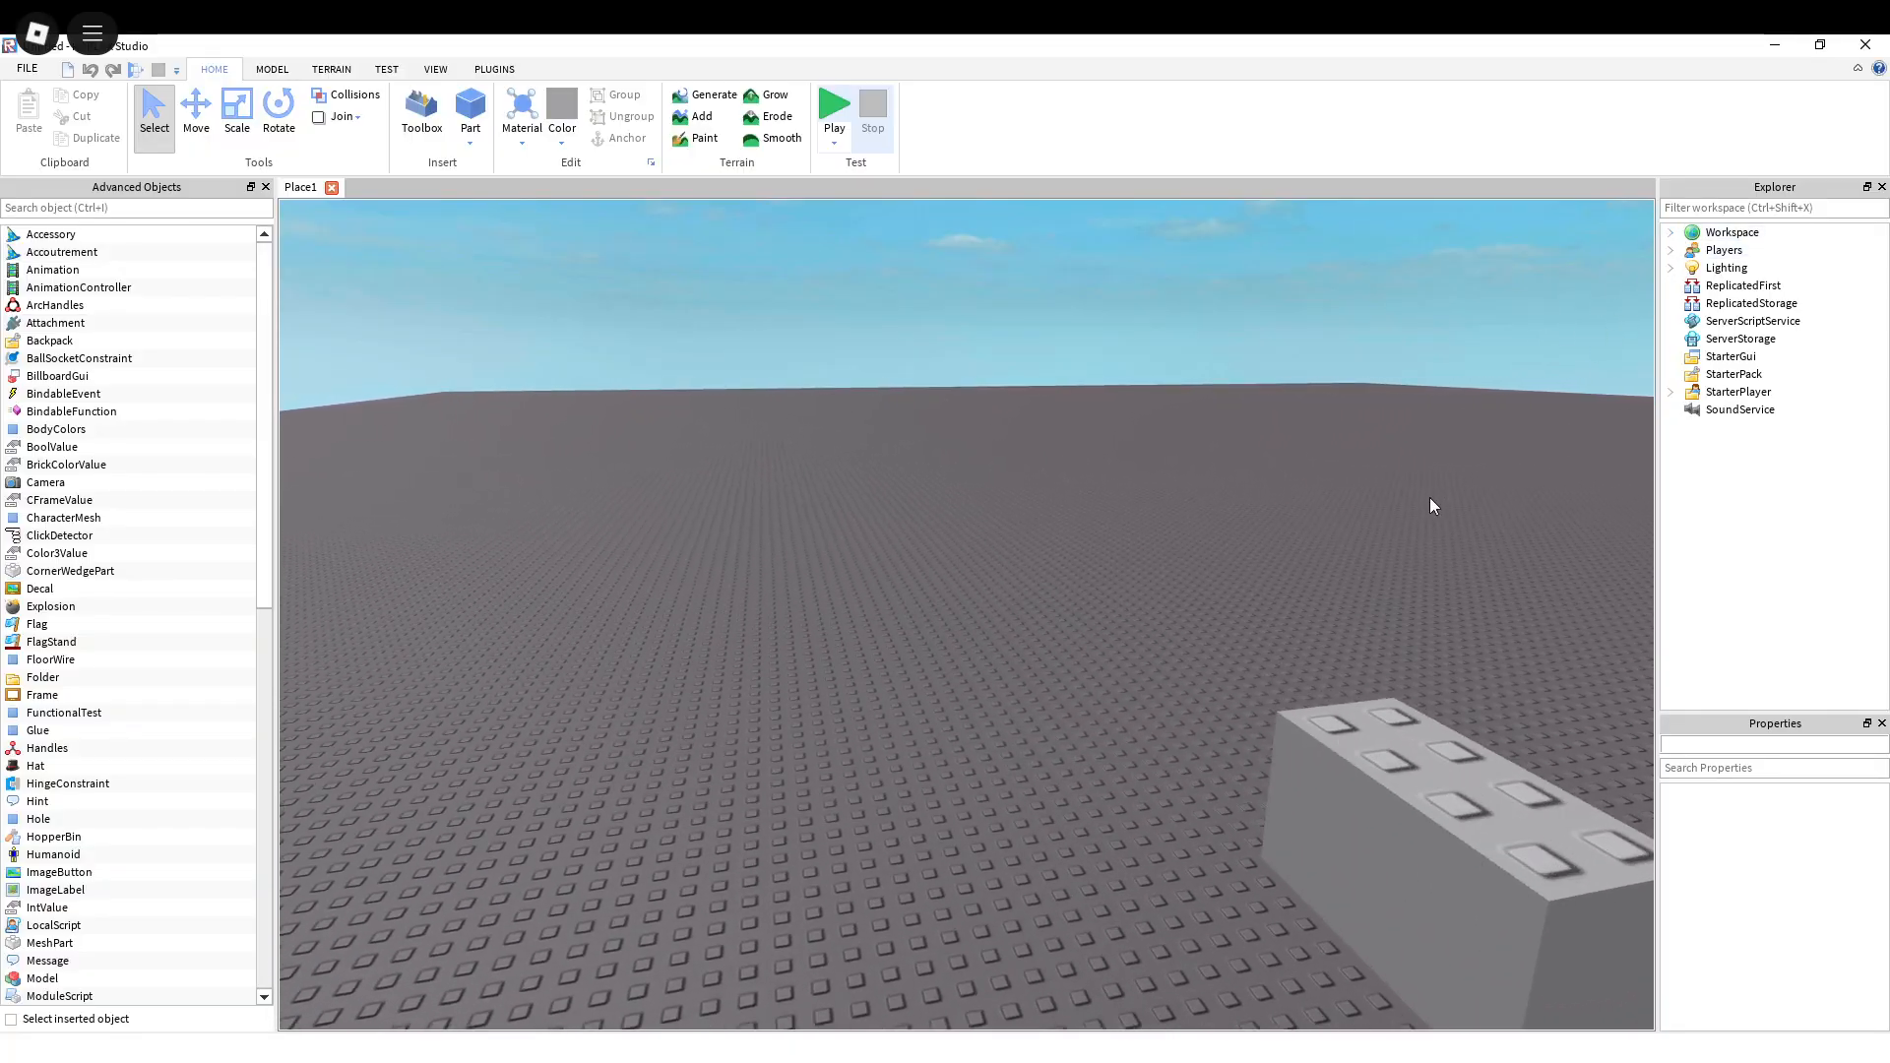
key(s)
key(a)
key(w)
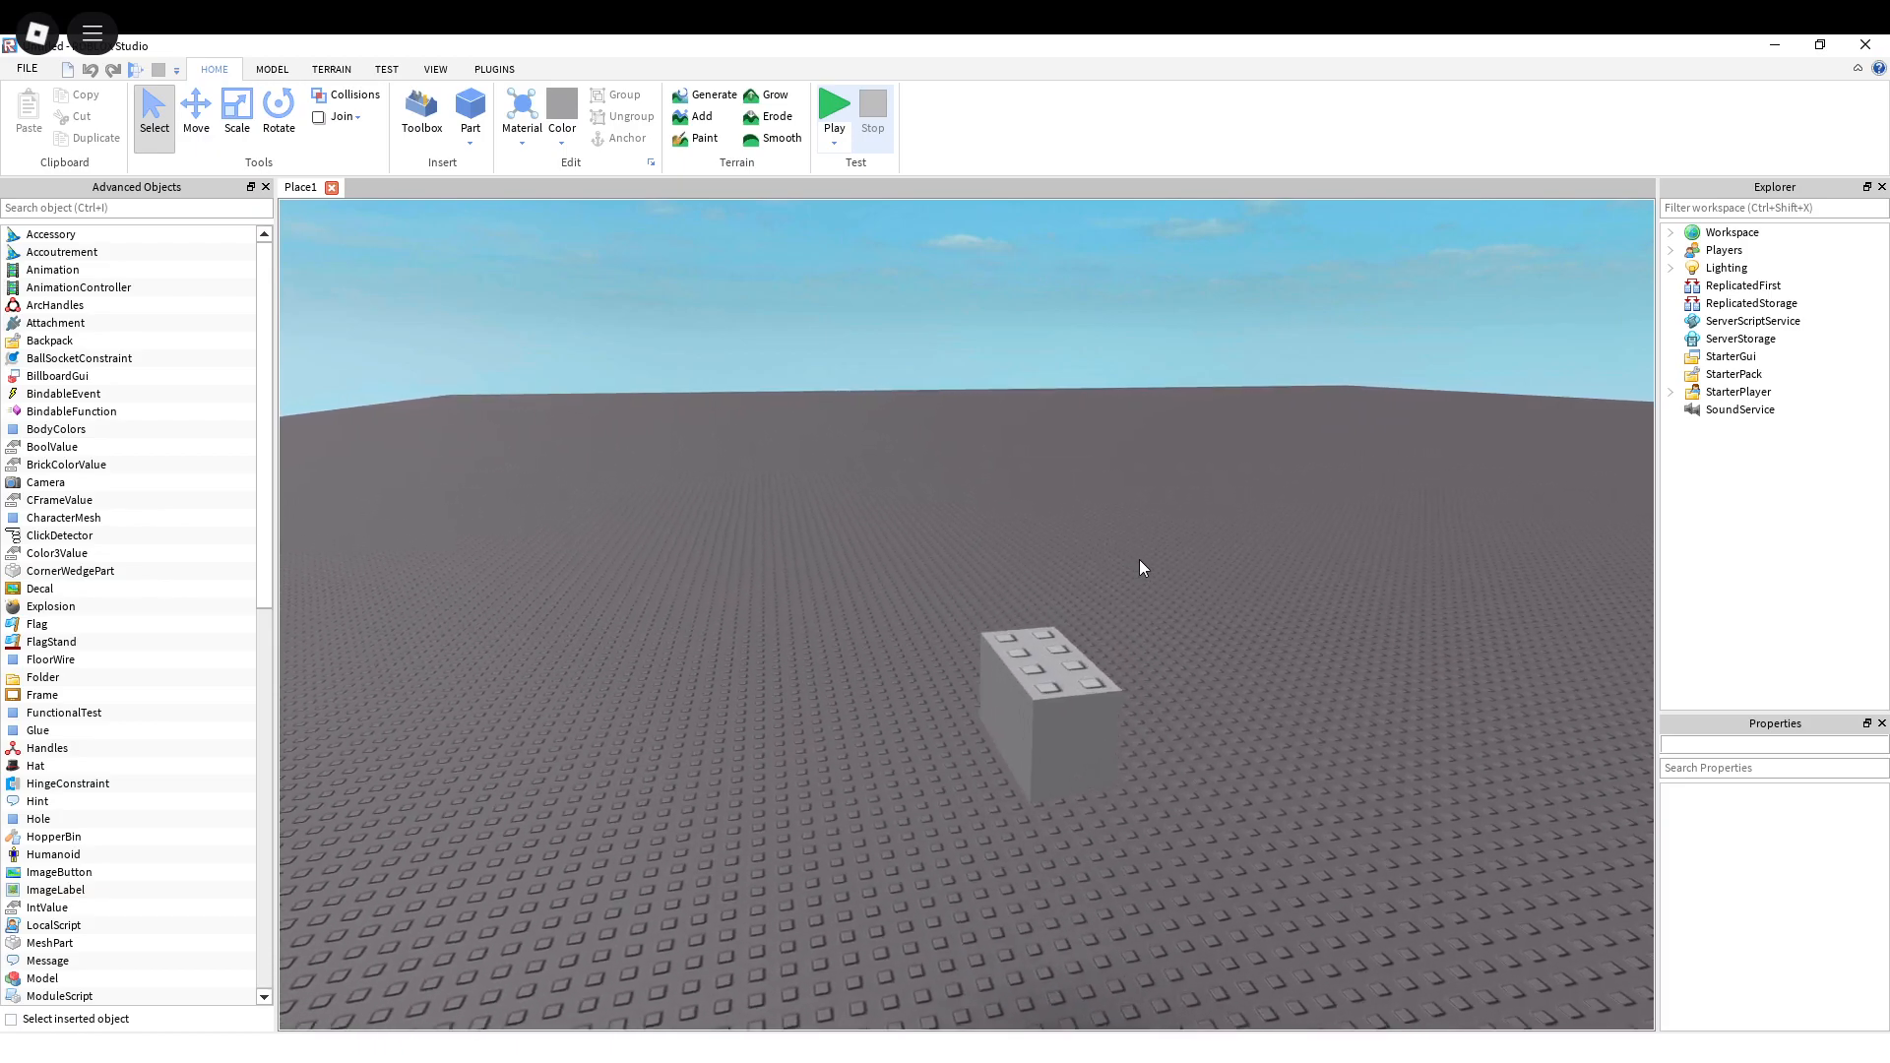
key(w)
right_drag(1138, 560, 1078, 516)
key(s)
key(w)
key(w)
key(s)
key(w)
key(w)
key(s)
key(w)
key(s)
key(w)
key(s)
key(w)
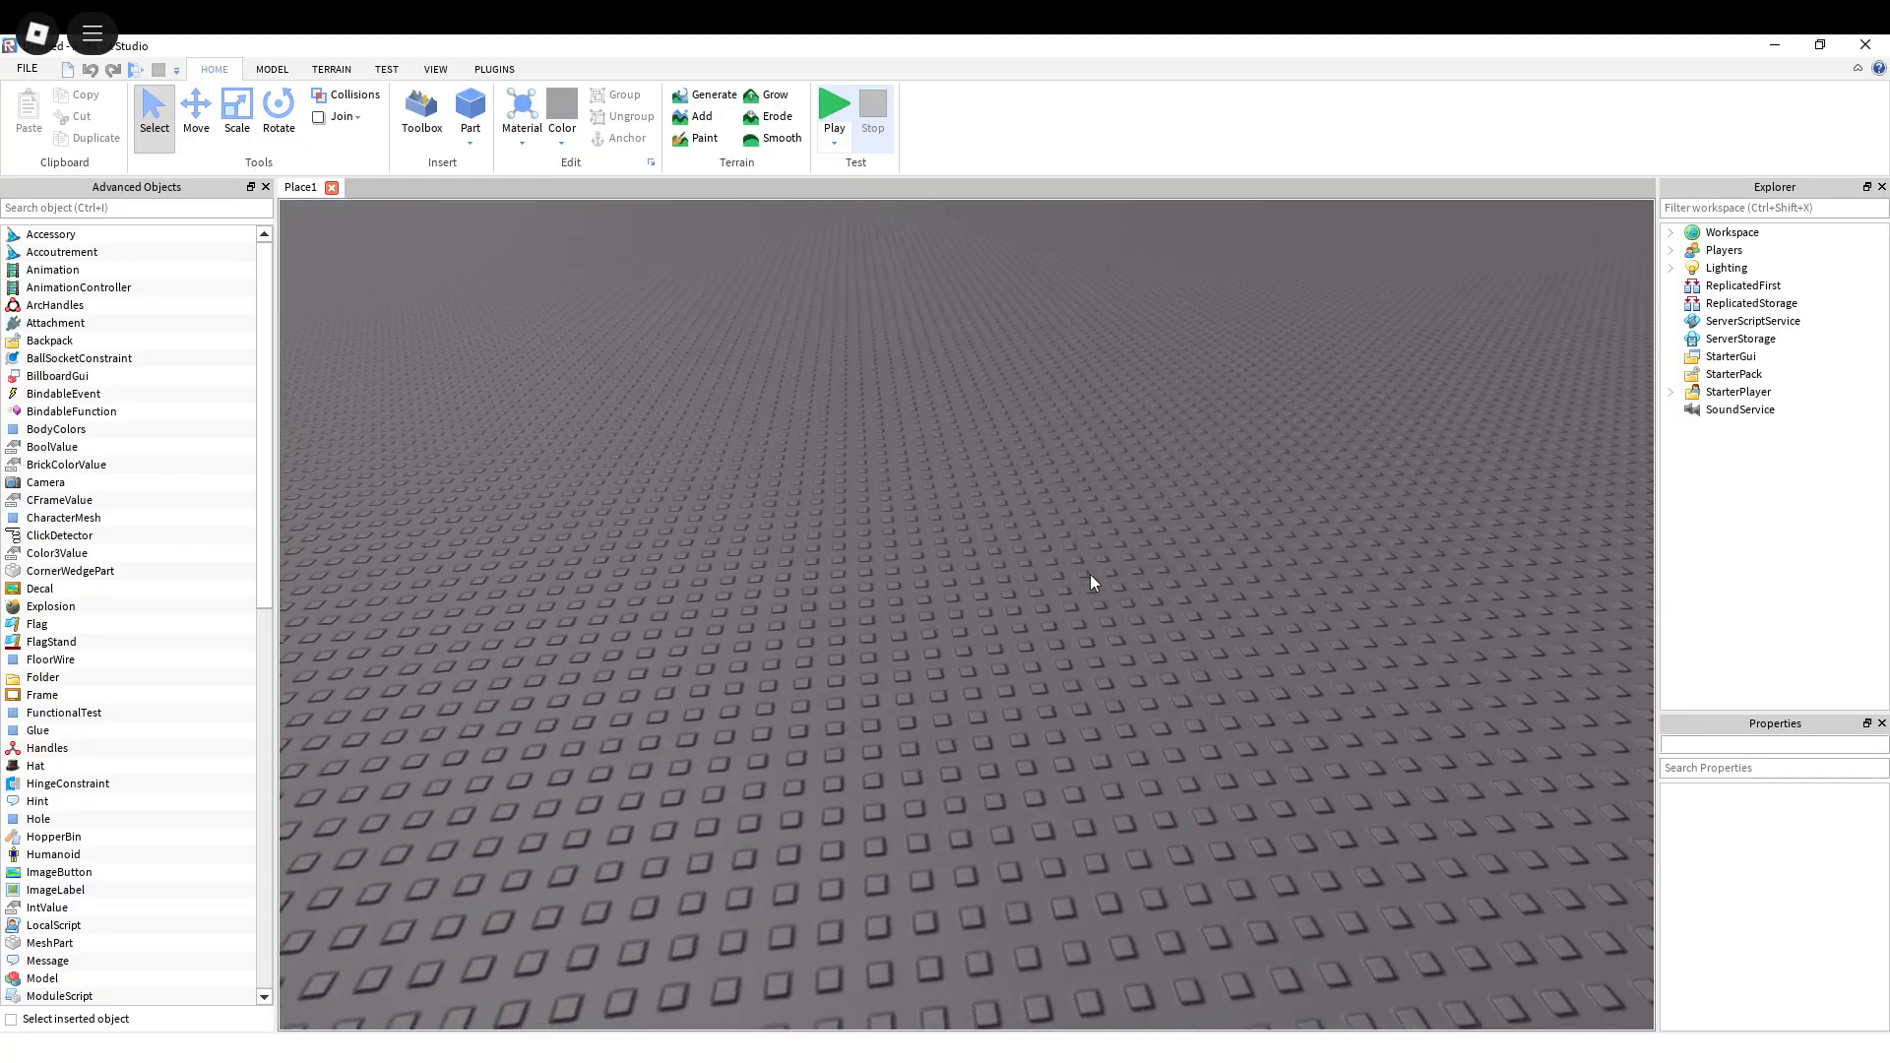
key(s)
right_drag(1090, 600, 1090, 599)
key(w)
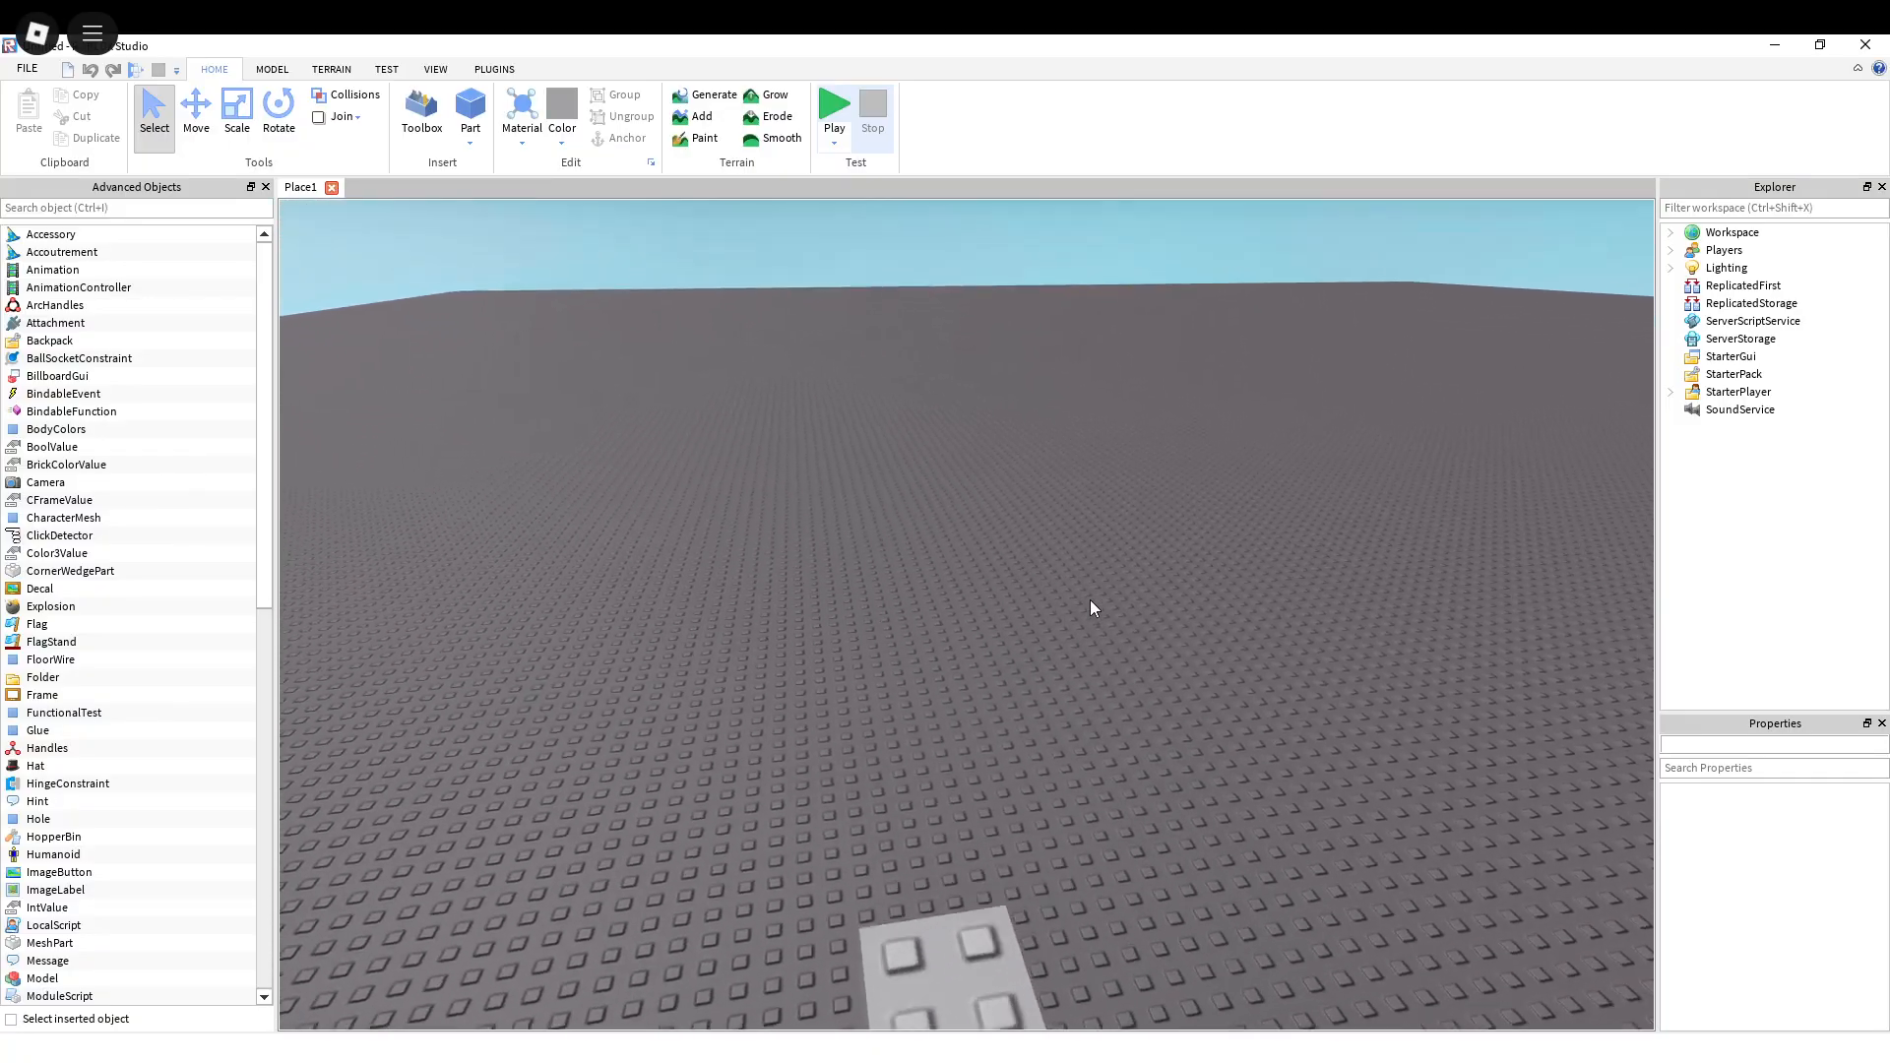
key(s)
key(w)
right_drag(1090, 600, 1090, 600)
key(s)
key(w)
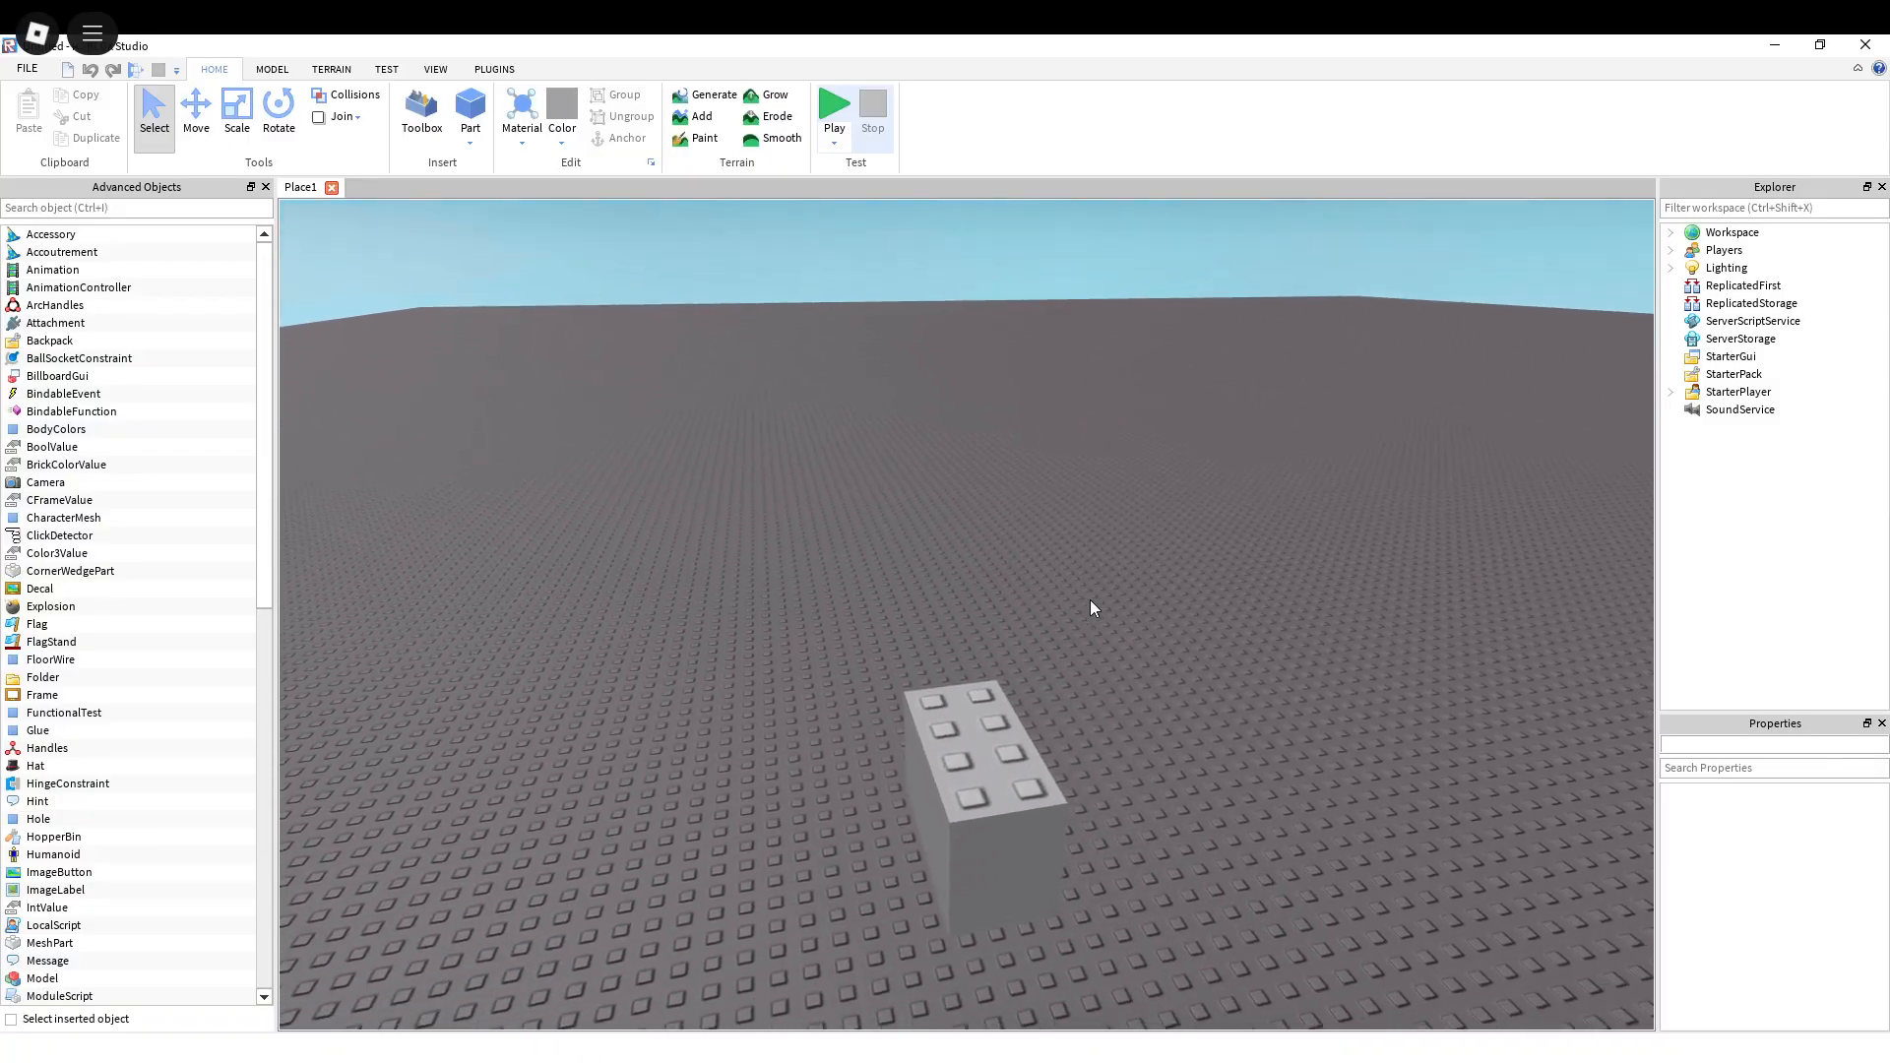
key(w)
key(d)
key(s)
key(a)
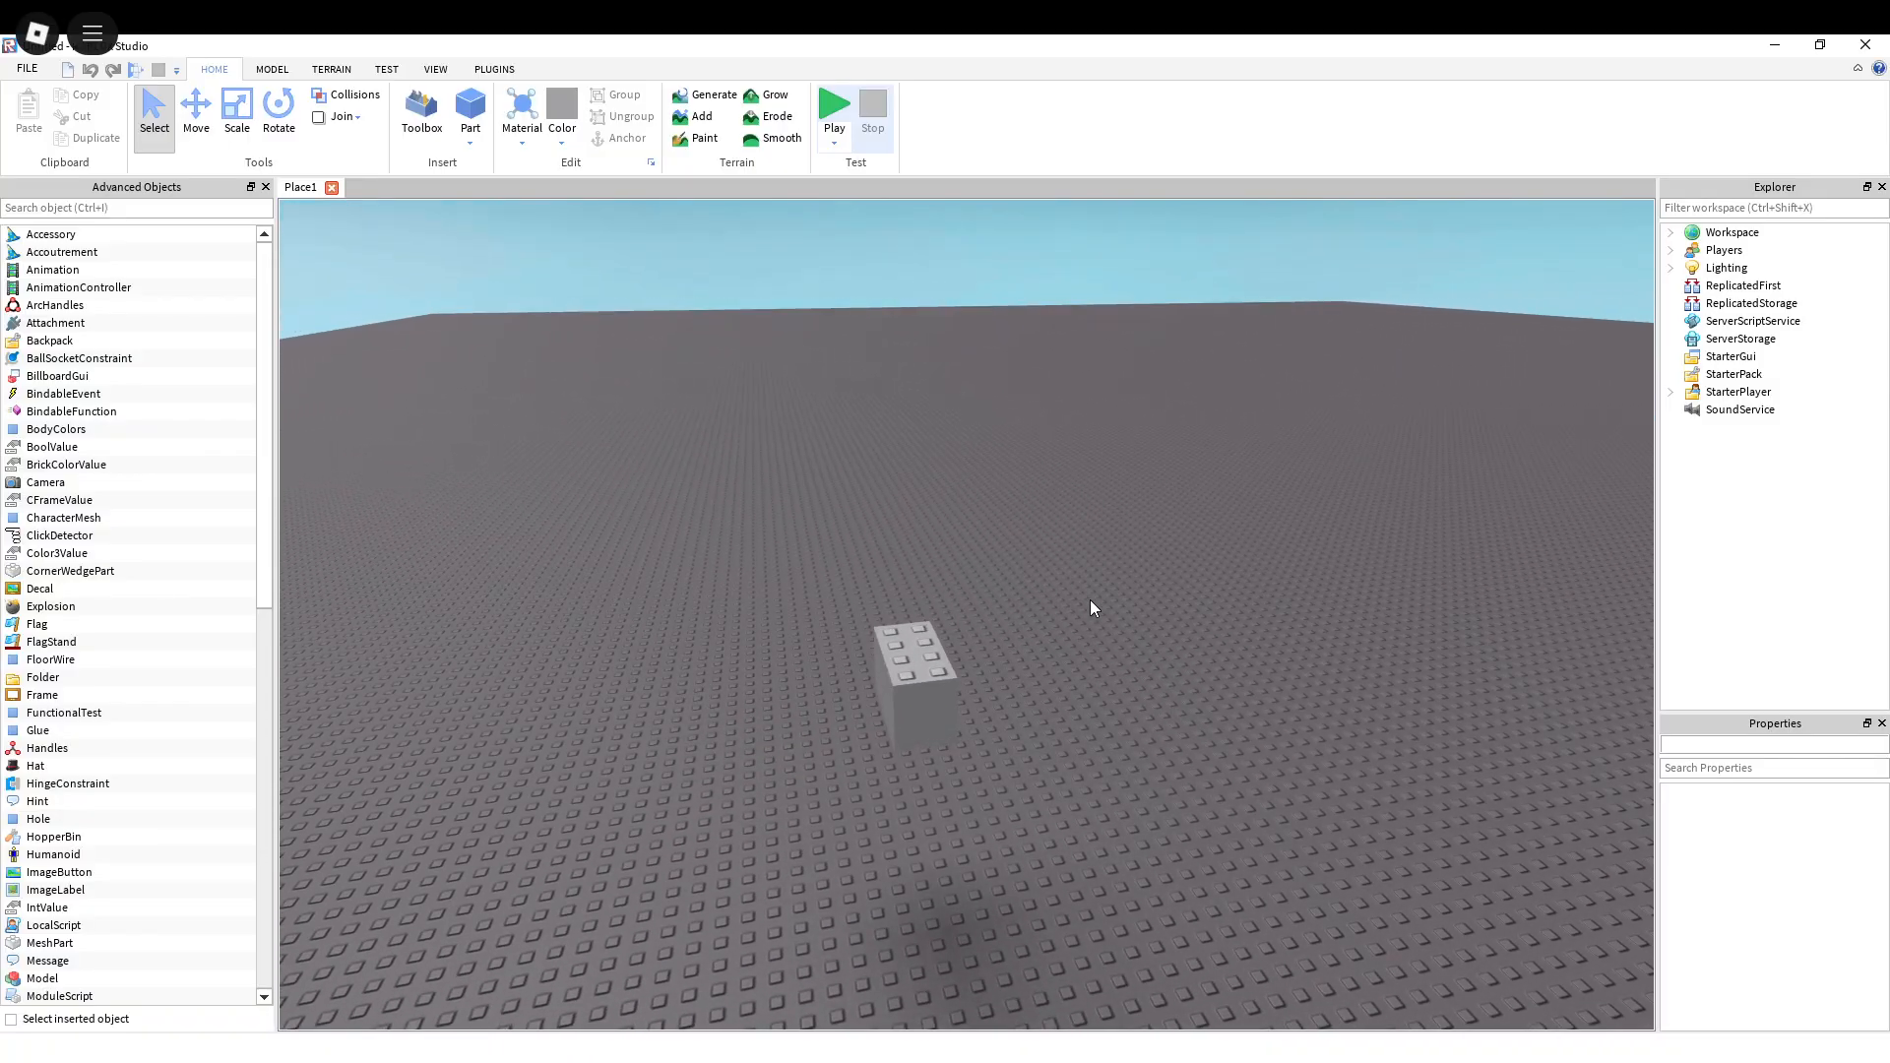
key(a)
key(w)
key(d)
key(s)
right_drag(1012, 533, 1013, 533)
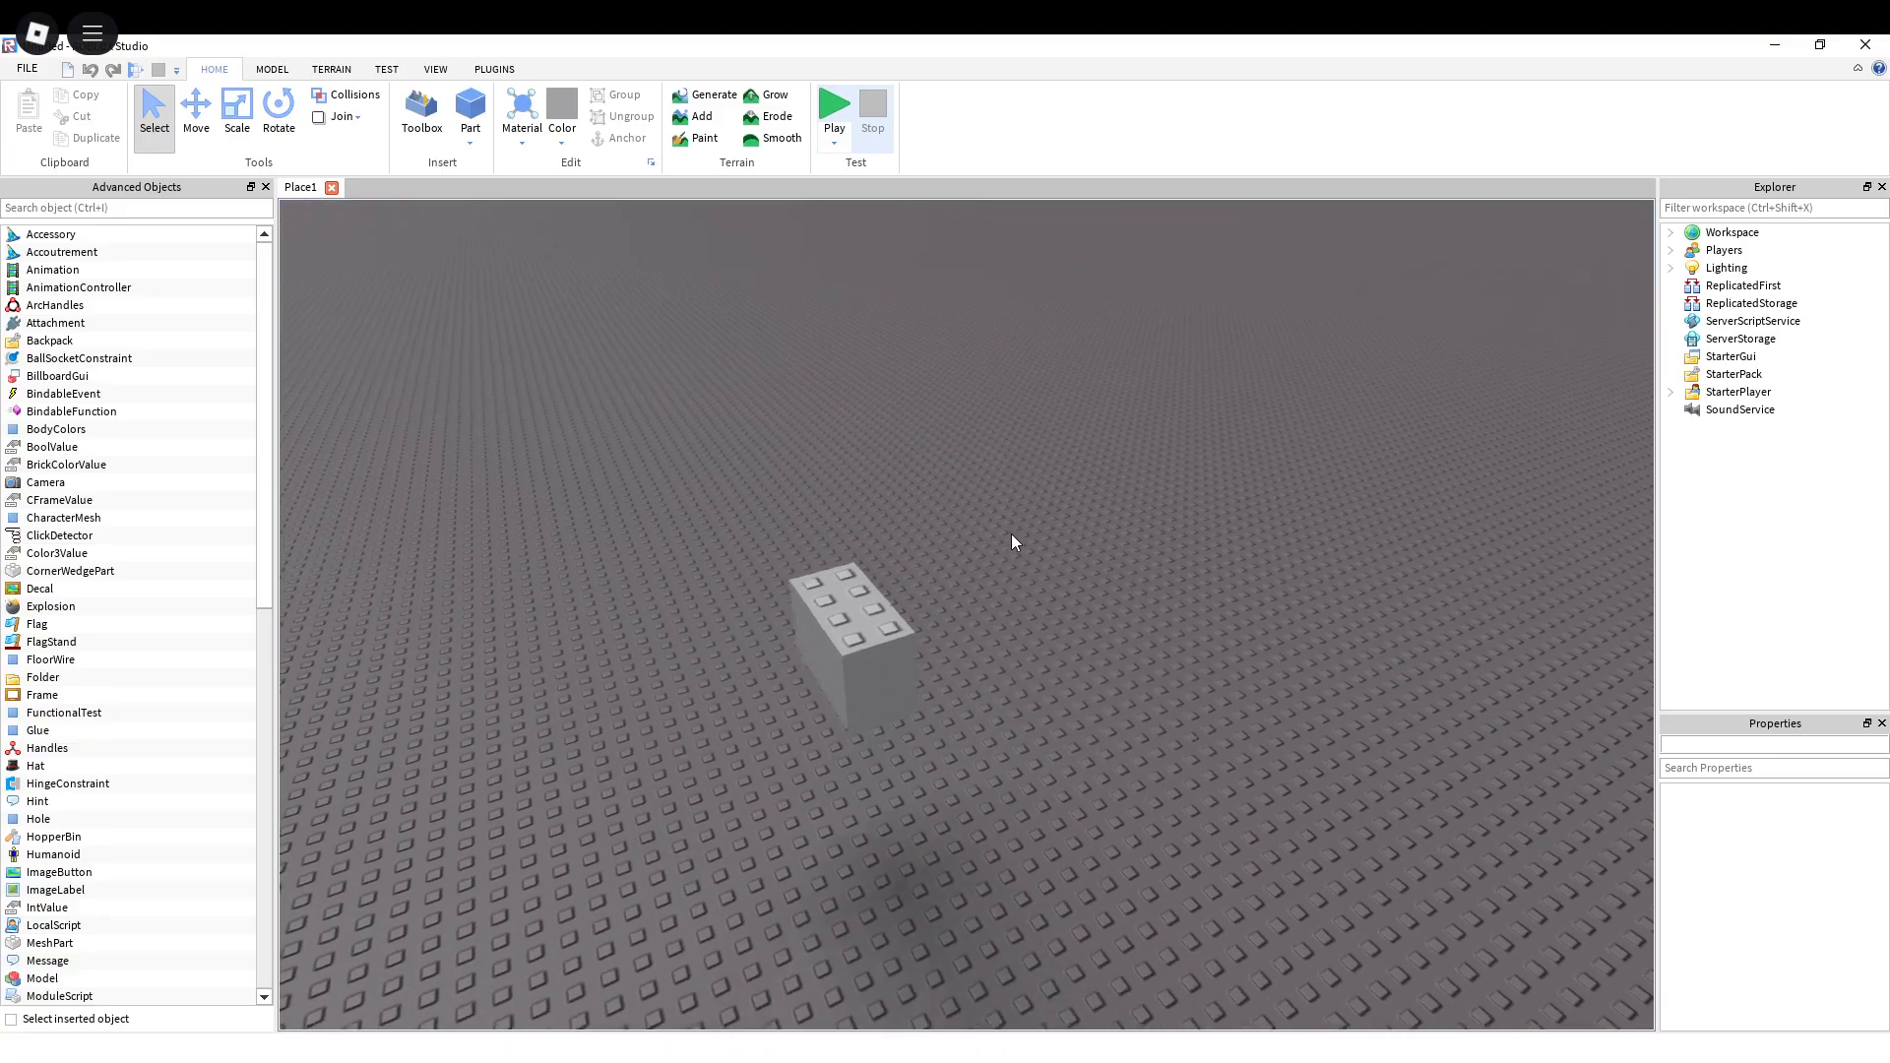
Step: Insert a new block part on an empty area of the baseplate and select it
key(a)
key(w)
click(273, 70)
key(d)
key(s)
key(a)
right_drag(776, 316, 777, 316)
key(w)
key(a)
right_drag(891, 353, 890, 353)
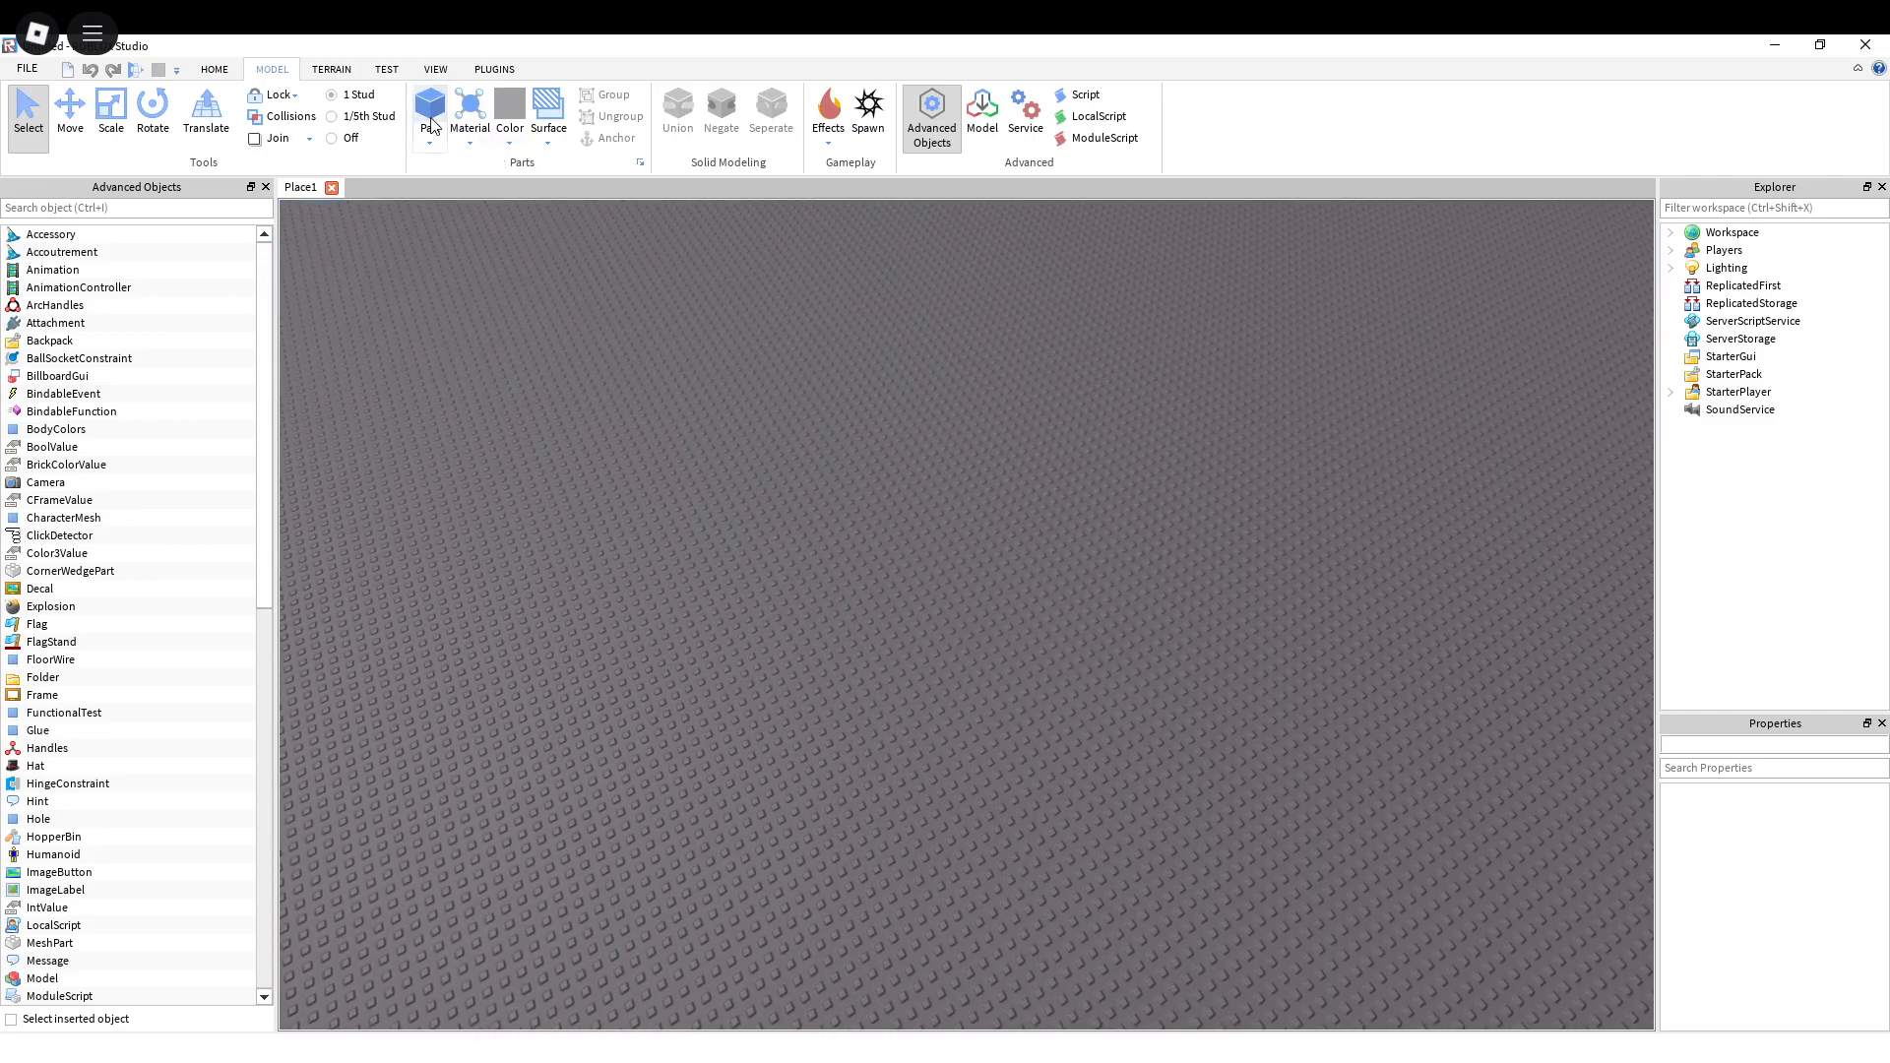
right_drag(982, 489, 983, 488)
key(w)
key(a)
click(942, 672)
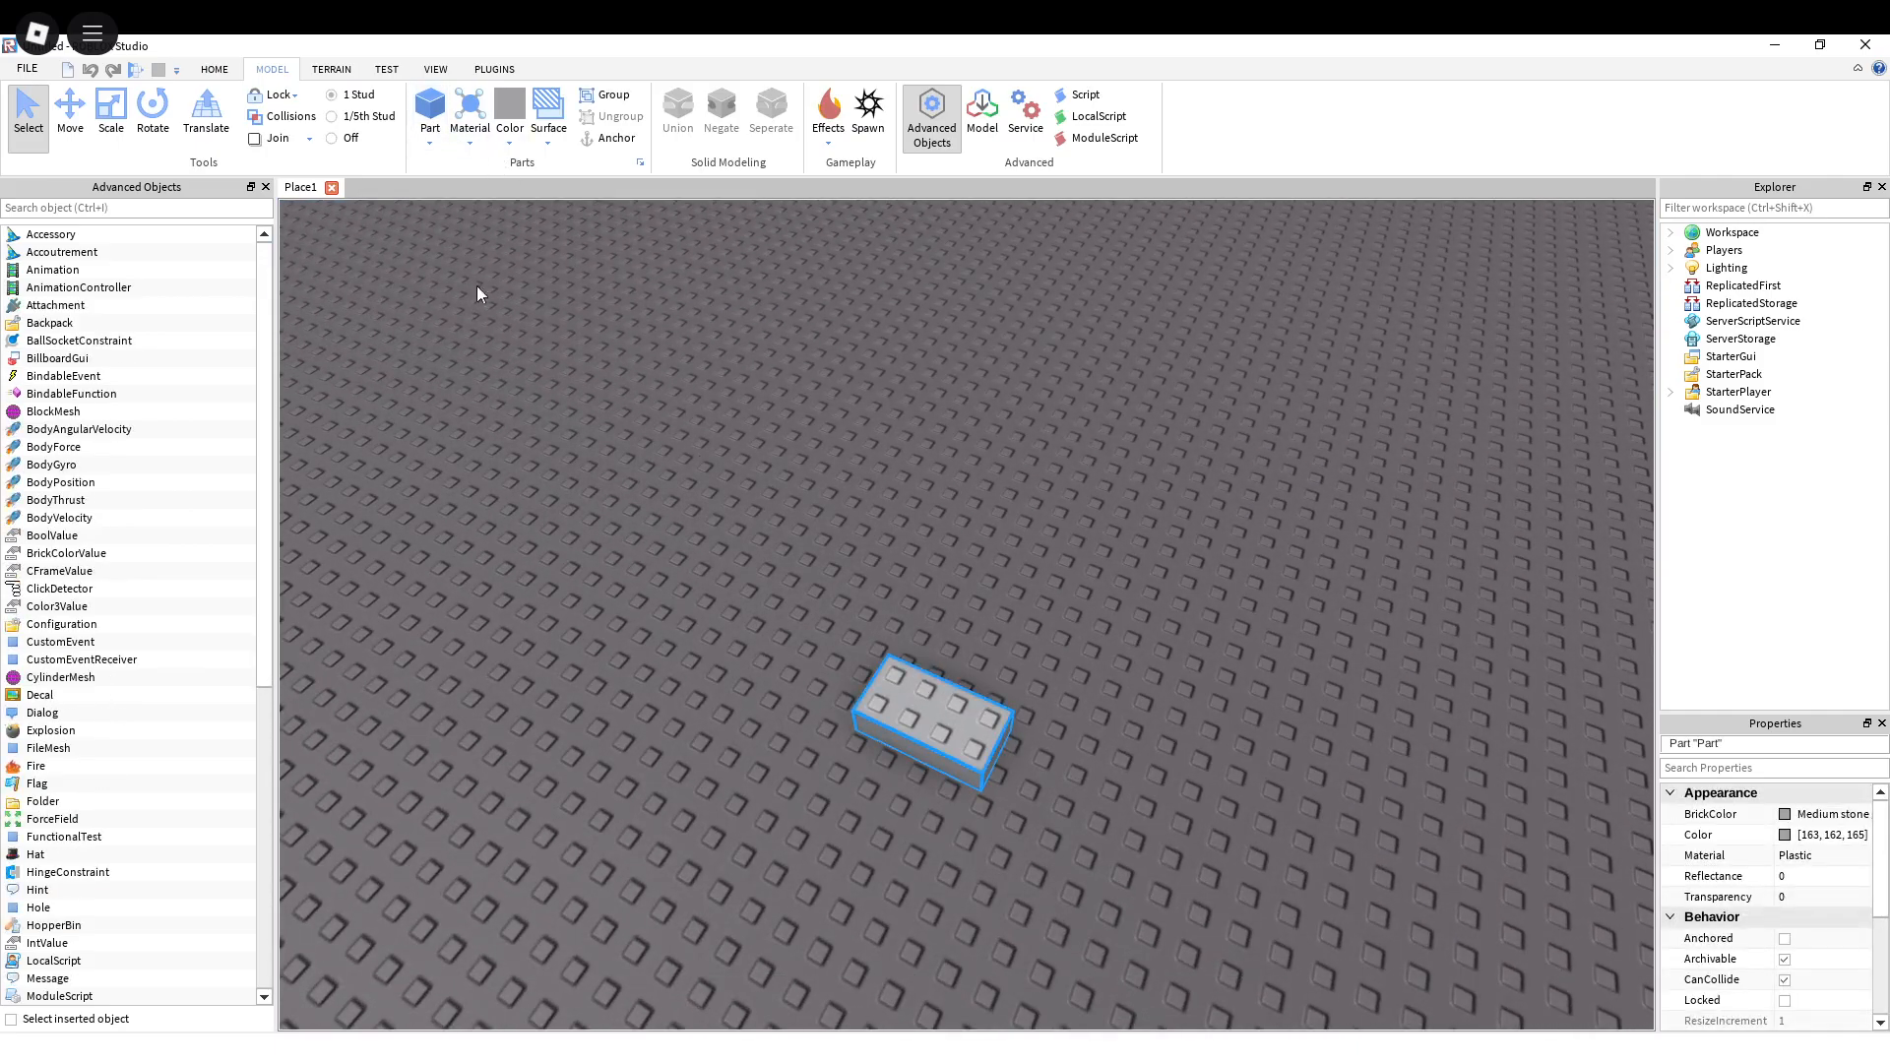
Step: Raise the new block above the baseplate with the Move tool
key(s)
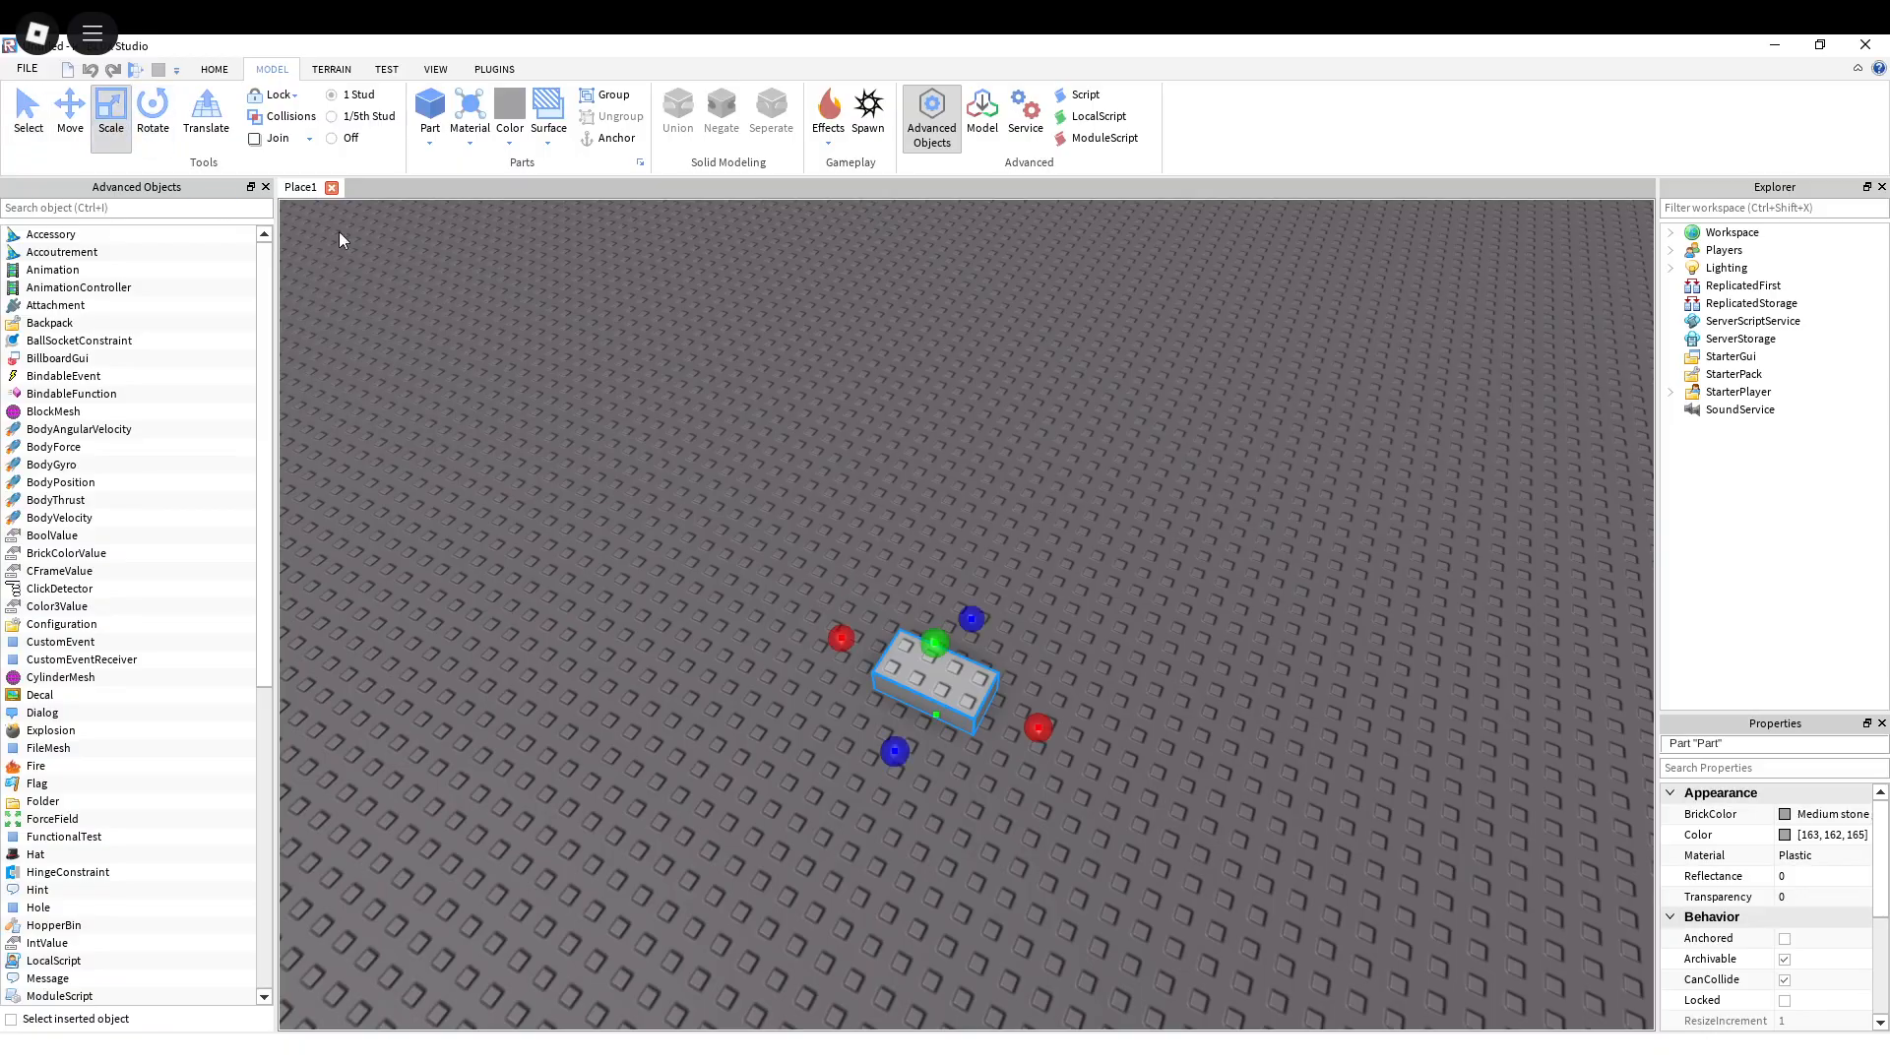
click(85, 122)
right_drag(929, 617, 914, 471)
Step: Scale the raised block along all three axes into a much larger box
click(113, 110)
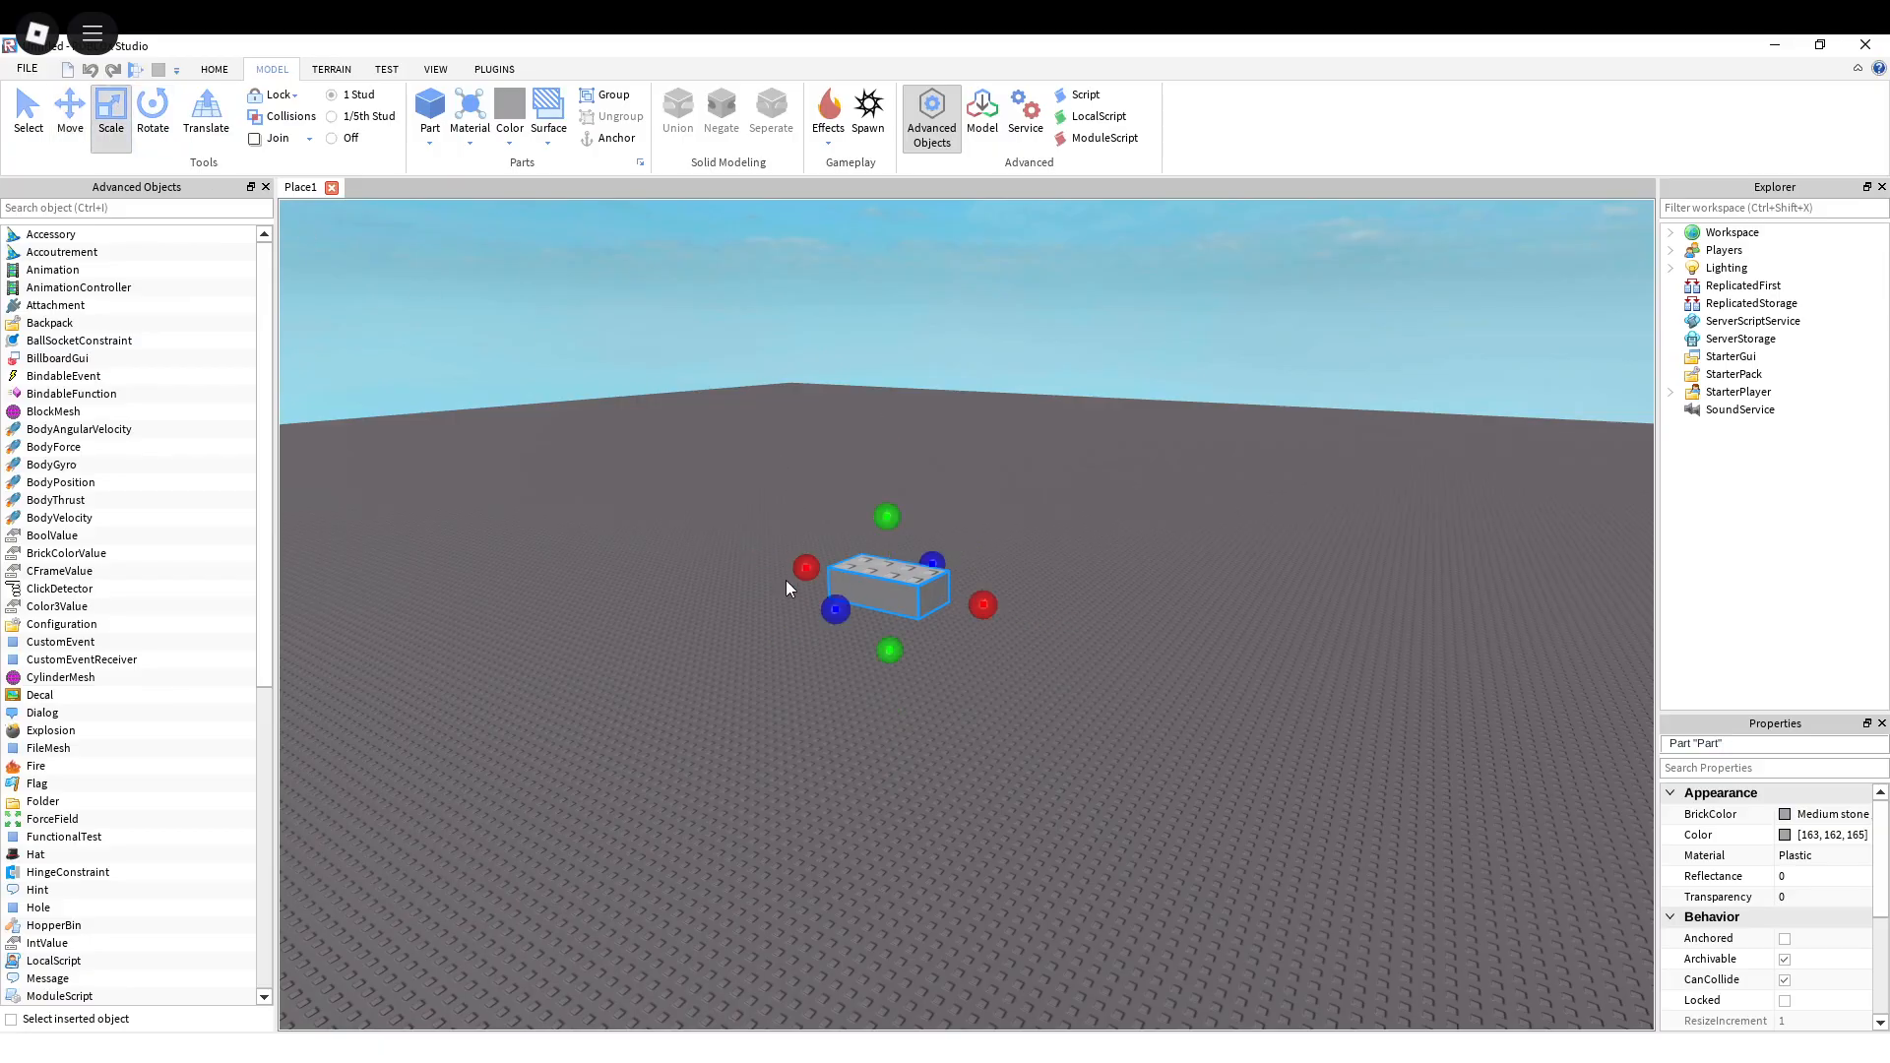
drag(805, 613, 735, 639)
drag(837, 529, 835, 411)
drag(945, 567, 1145, 616)
key(s)
right_drag(1051, 569, 1051, 569)
key(d)
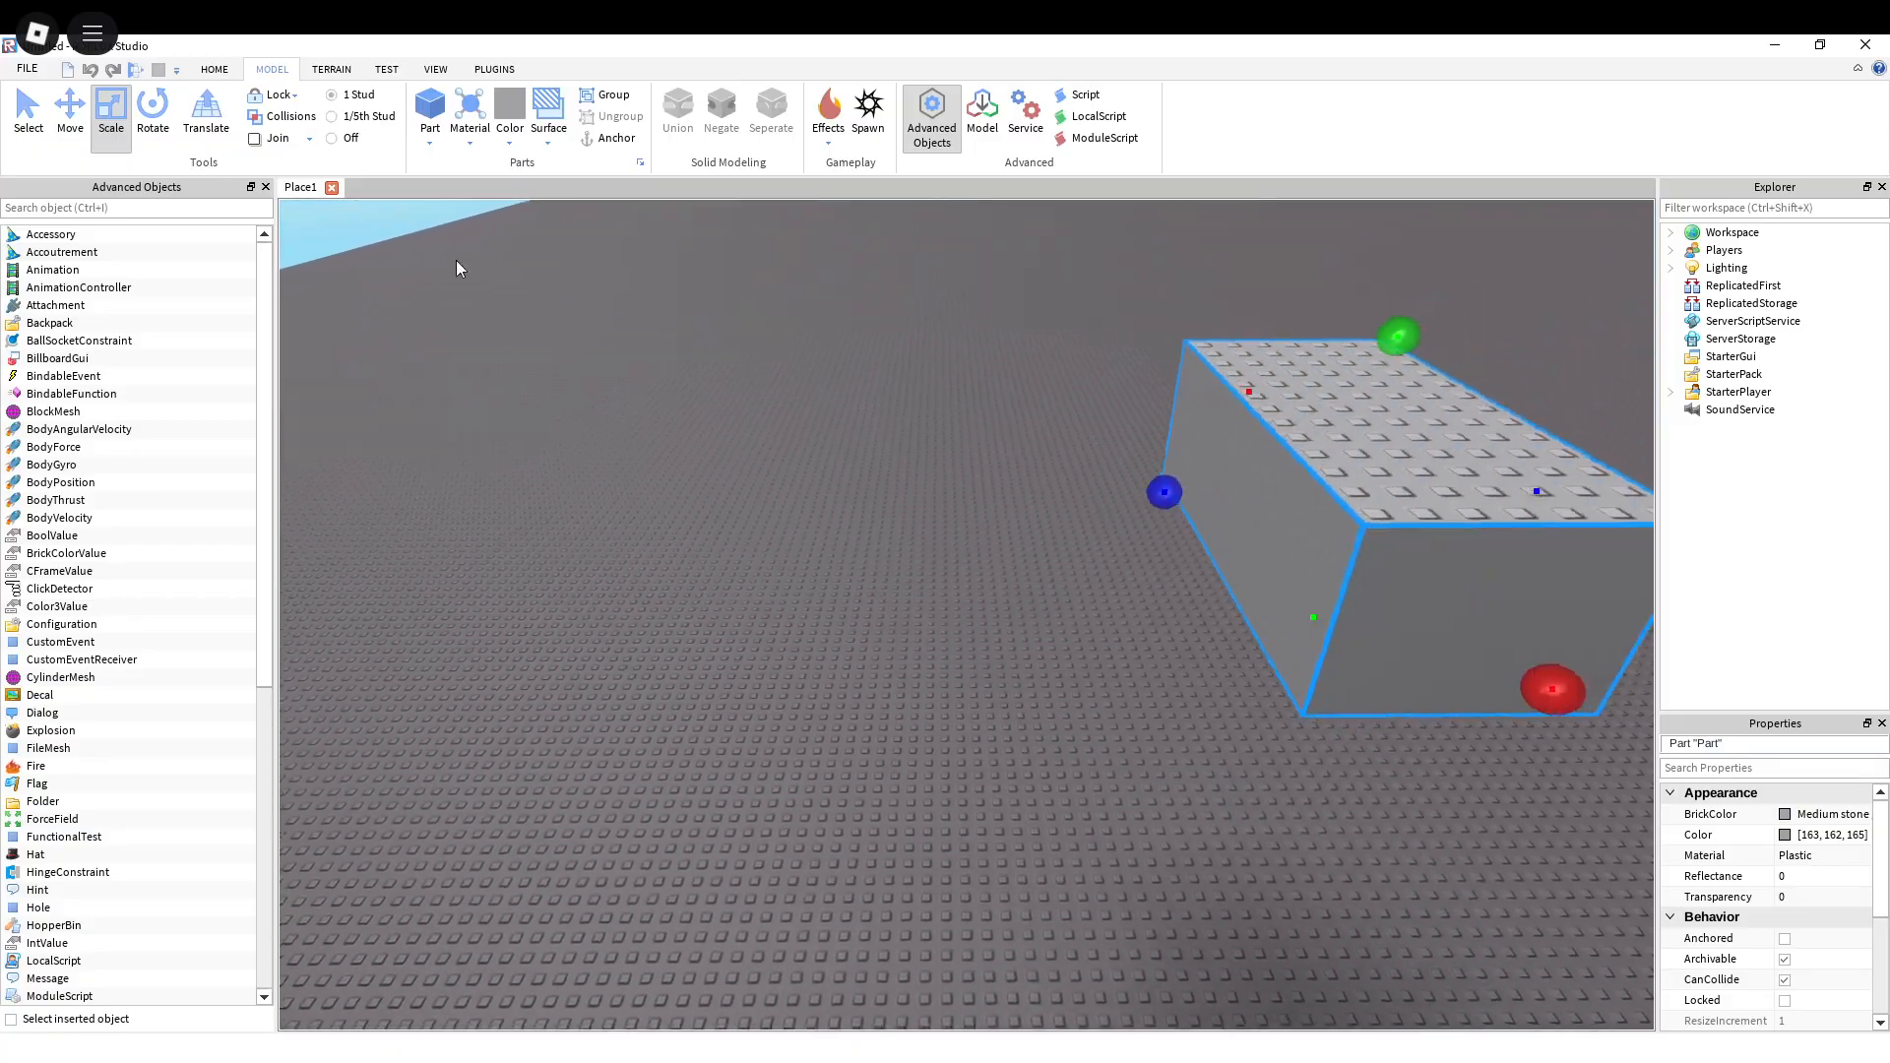
key(a)
Step: Insert a cylinder part on the baseplate beside the large block and select it
click(429, 143)
click(470, 235)
right_drag(984, 518, 985, 518)
key(s)
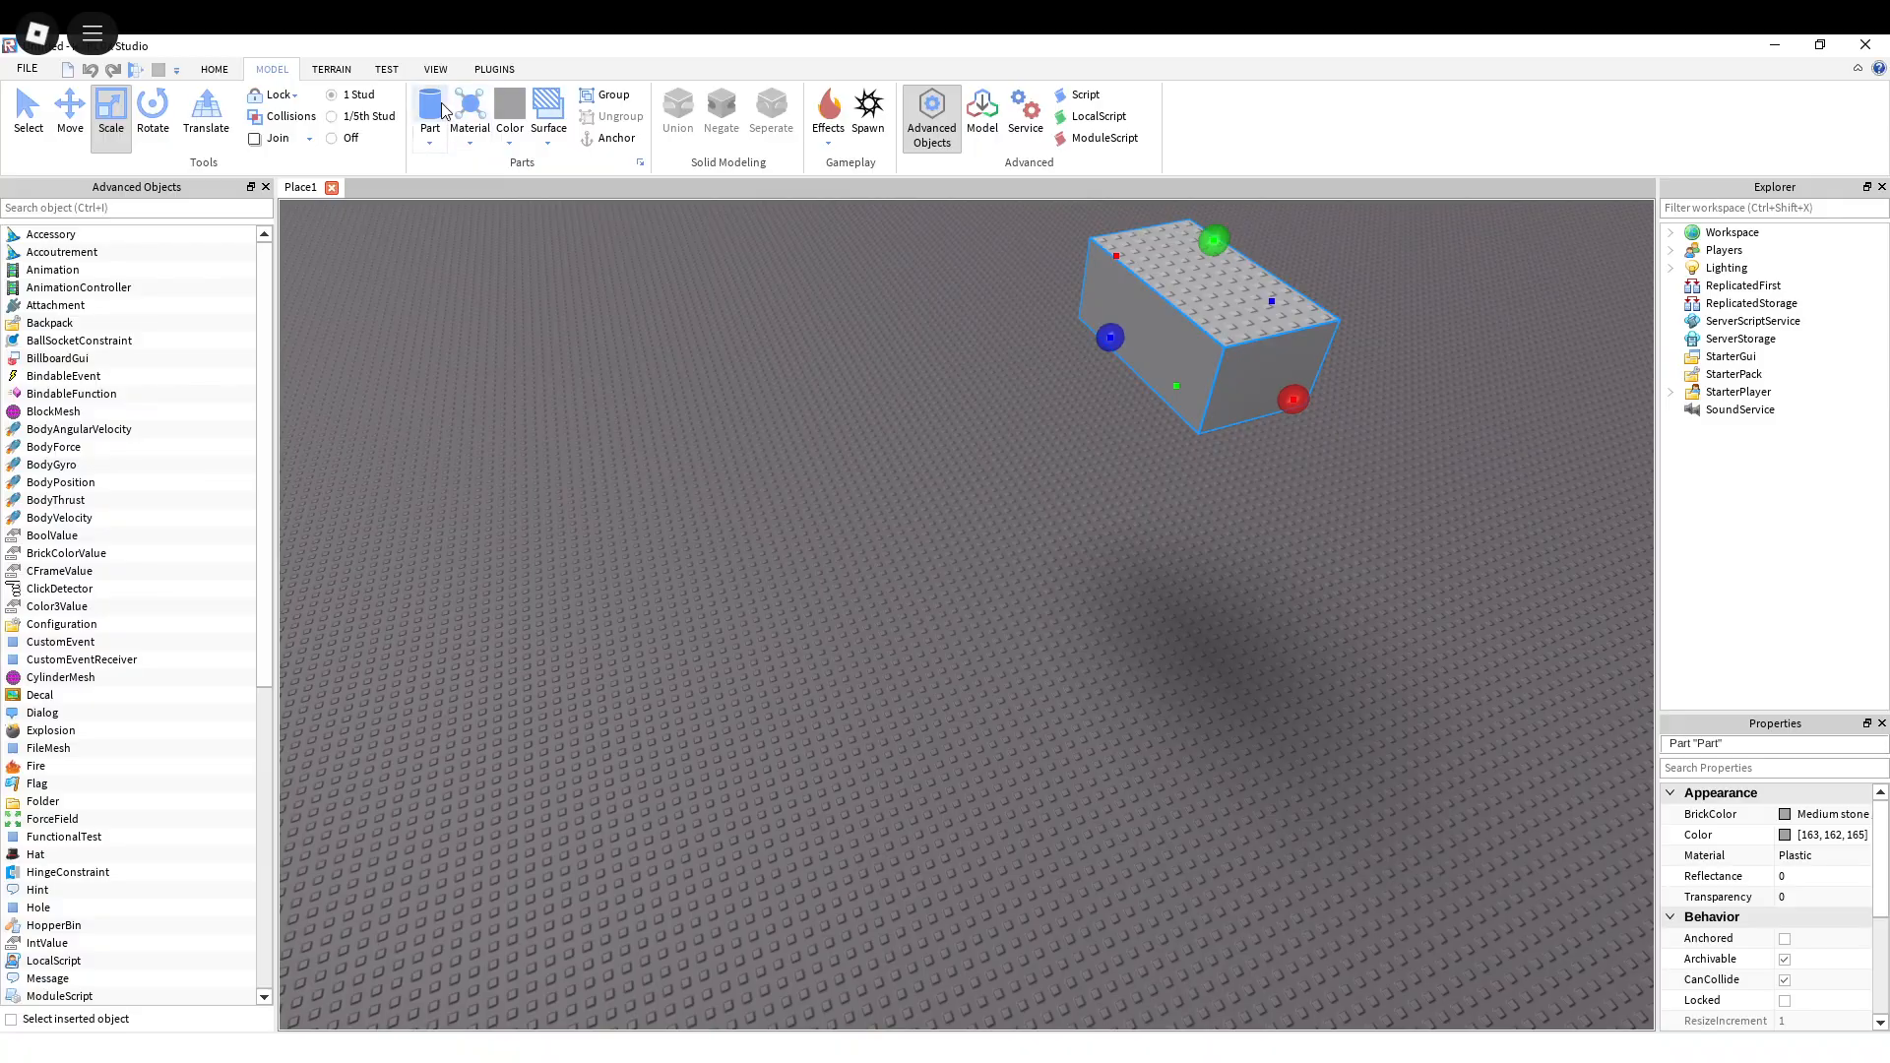
key(alt+Tab)
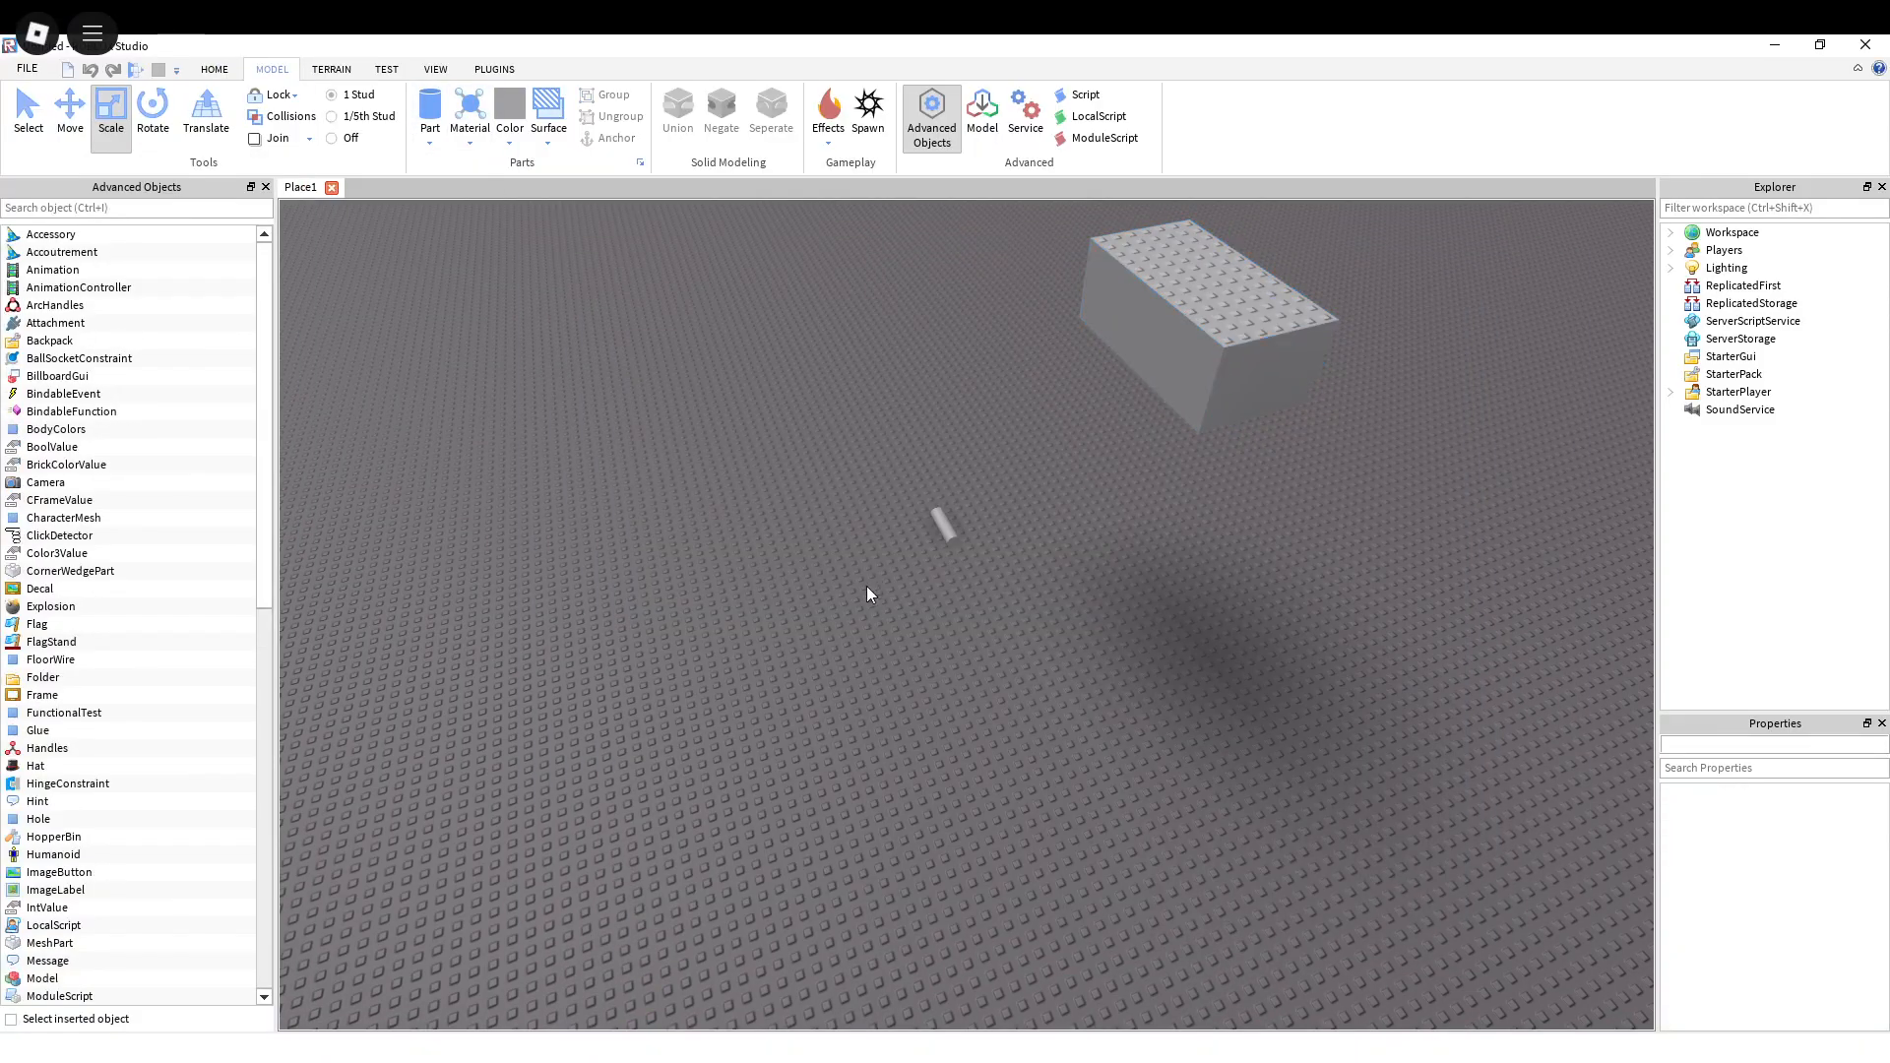
key(w)
right_drag(900, 567, 899, 567)
click(917, 598)
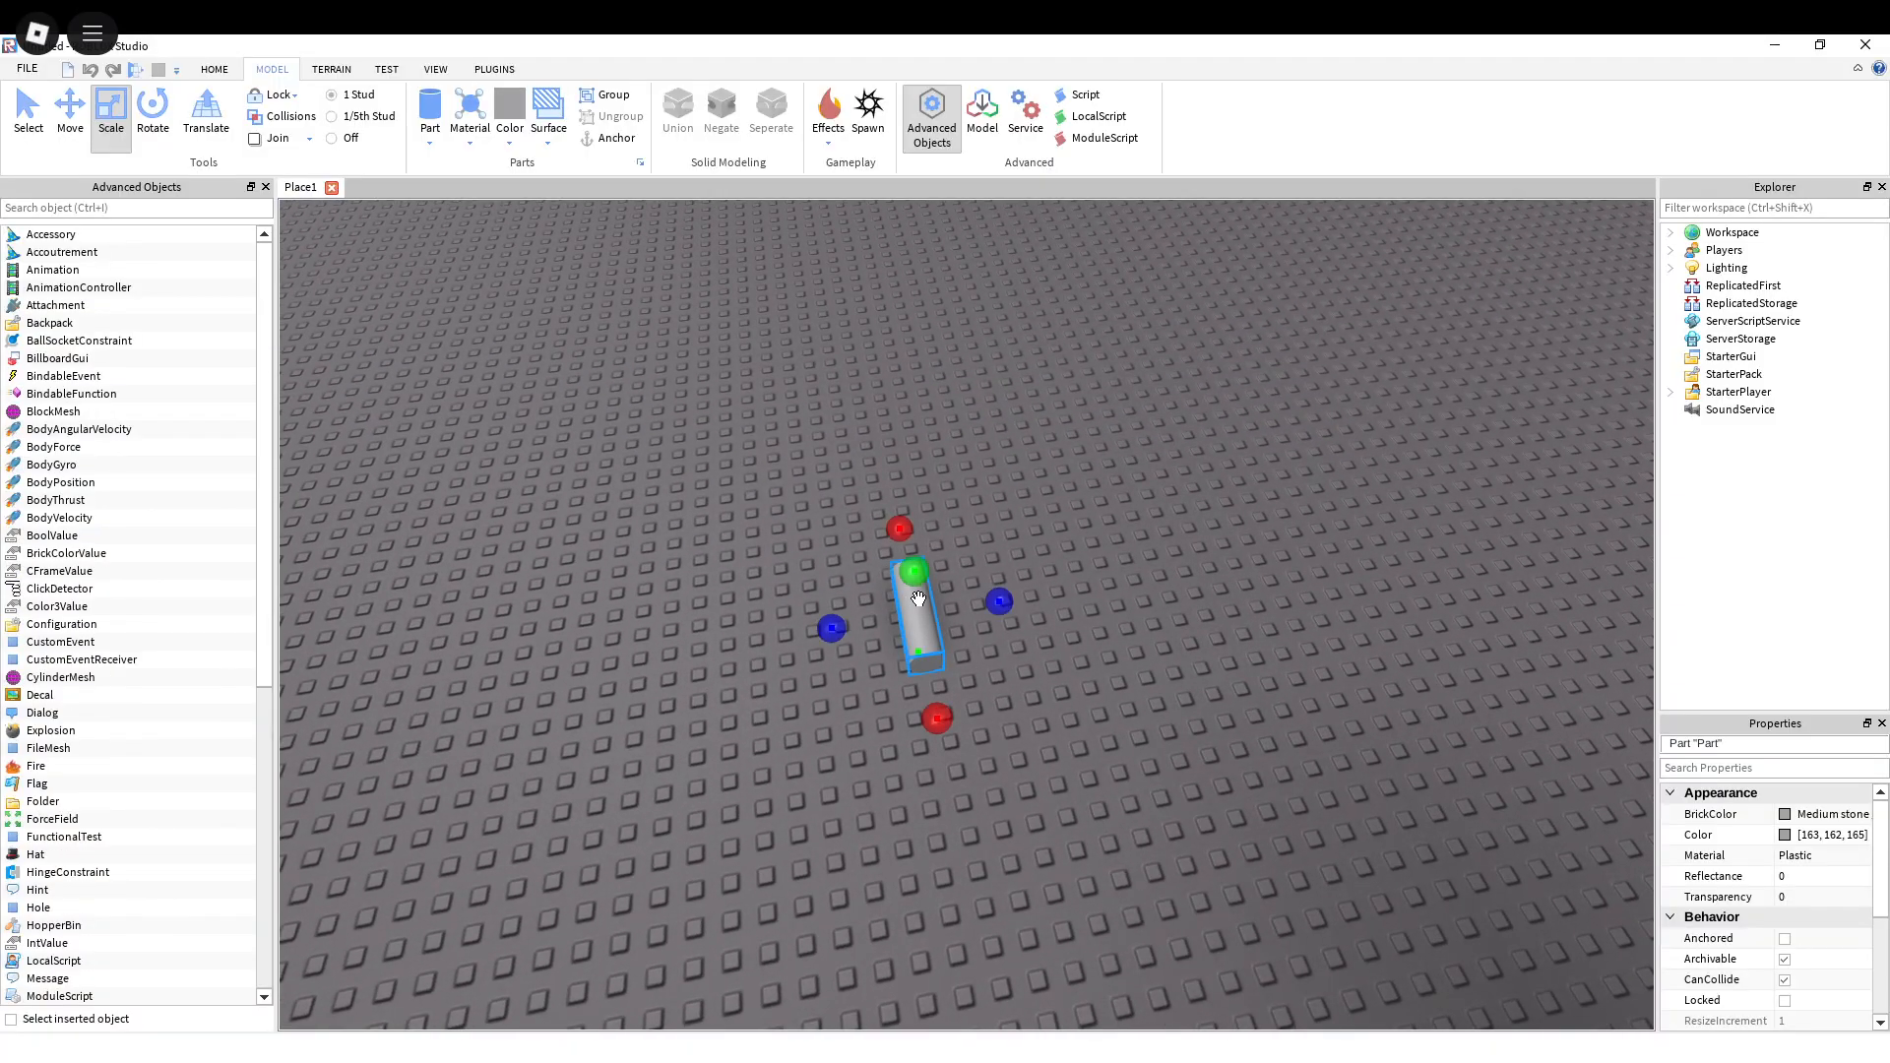
Step: Rotate the cylinder horizontally with the Rotate tool while it lies on the baseplate
click(153, 113)
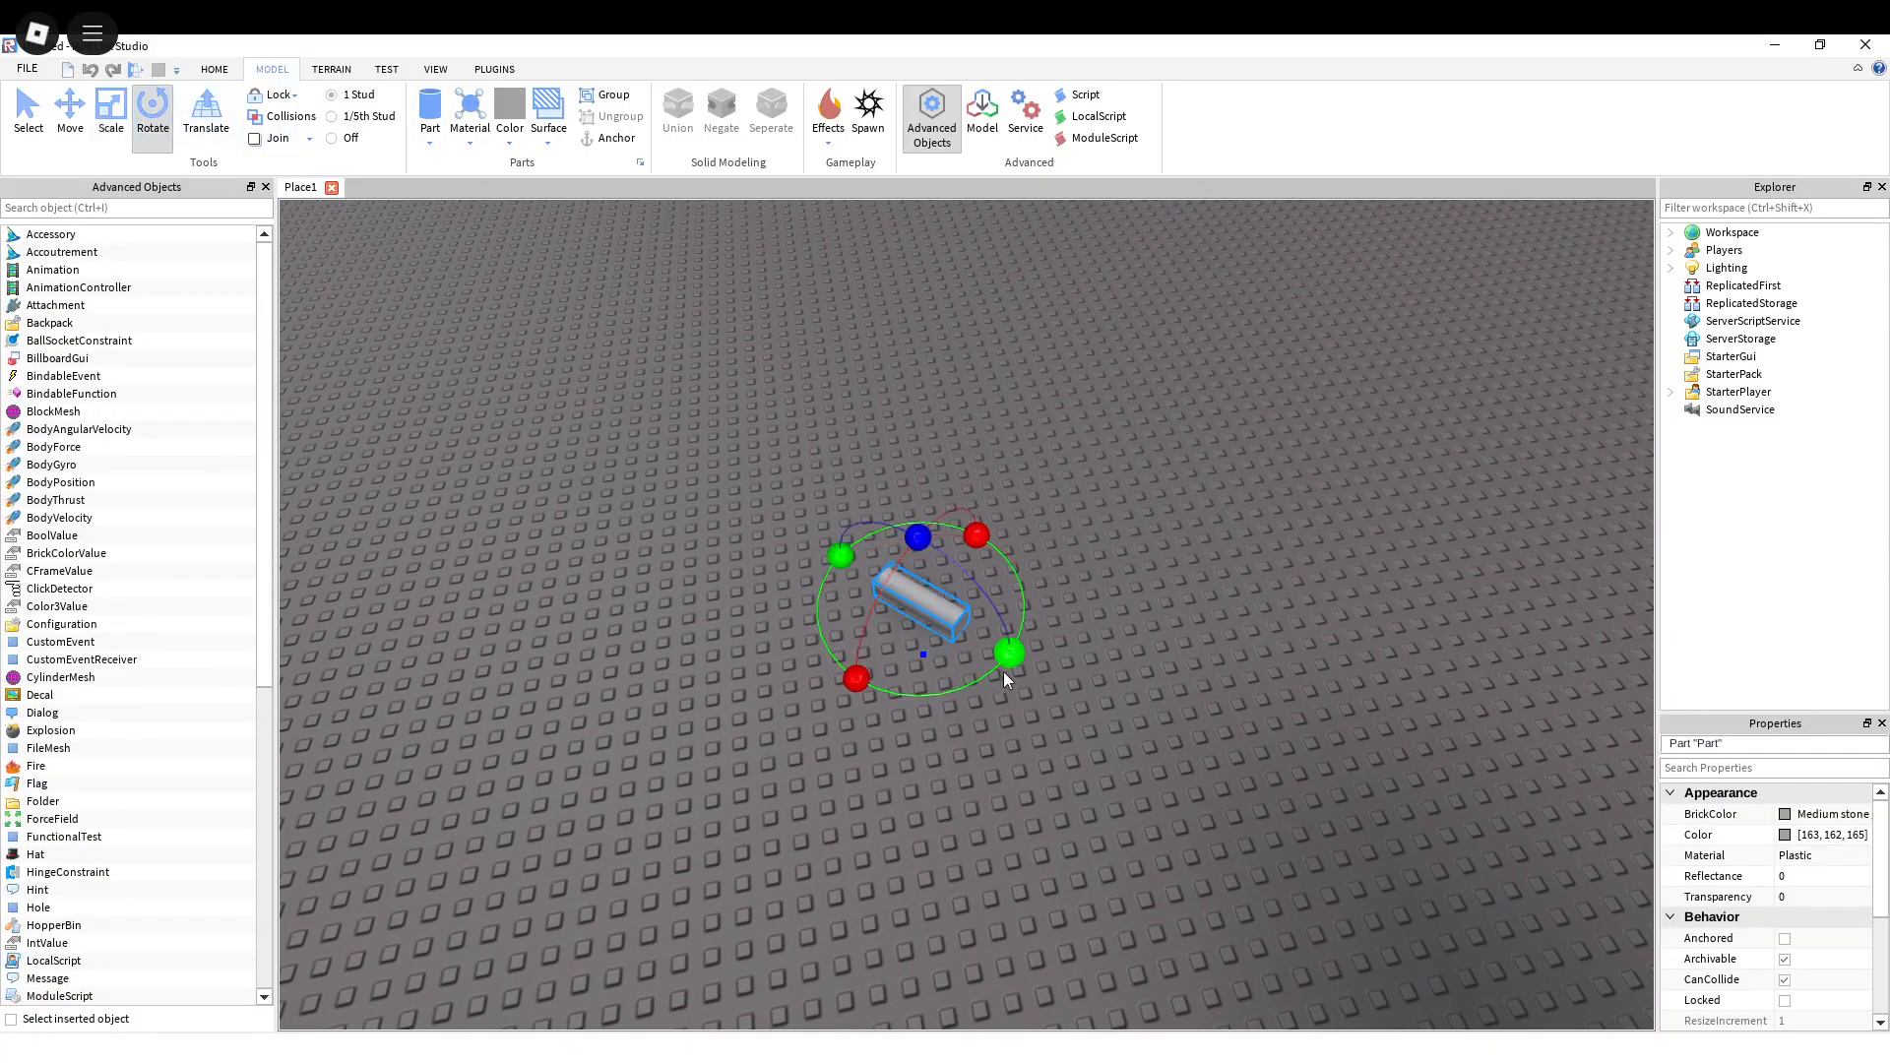
right_drag(902, 527, 979, 489)
key(a)
key(w)
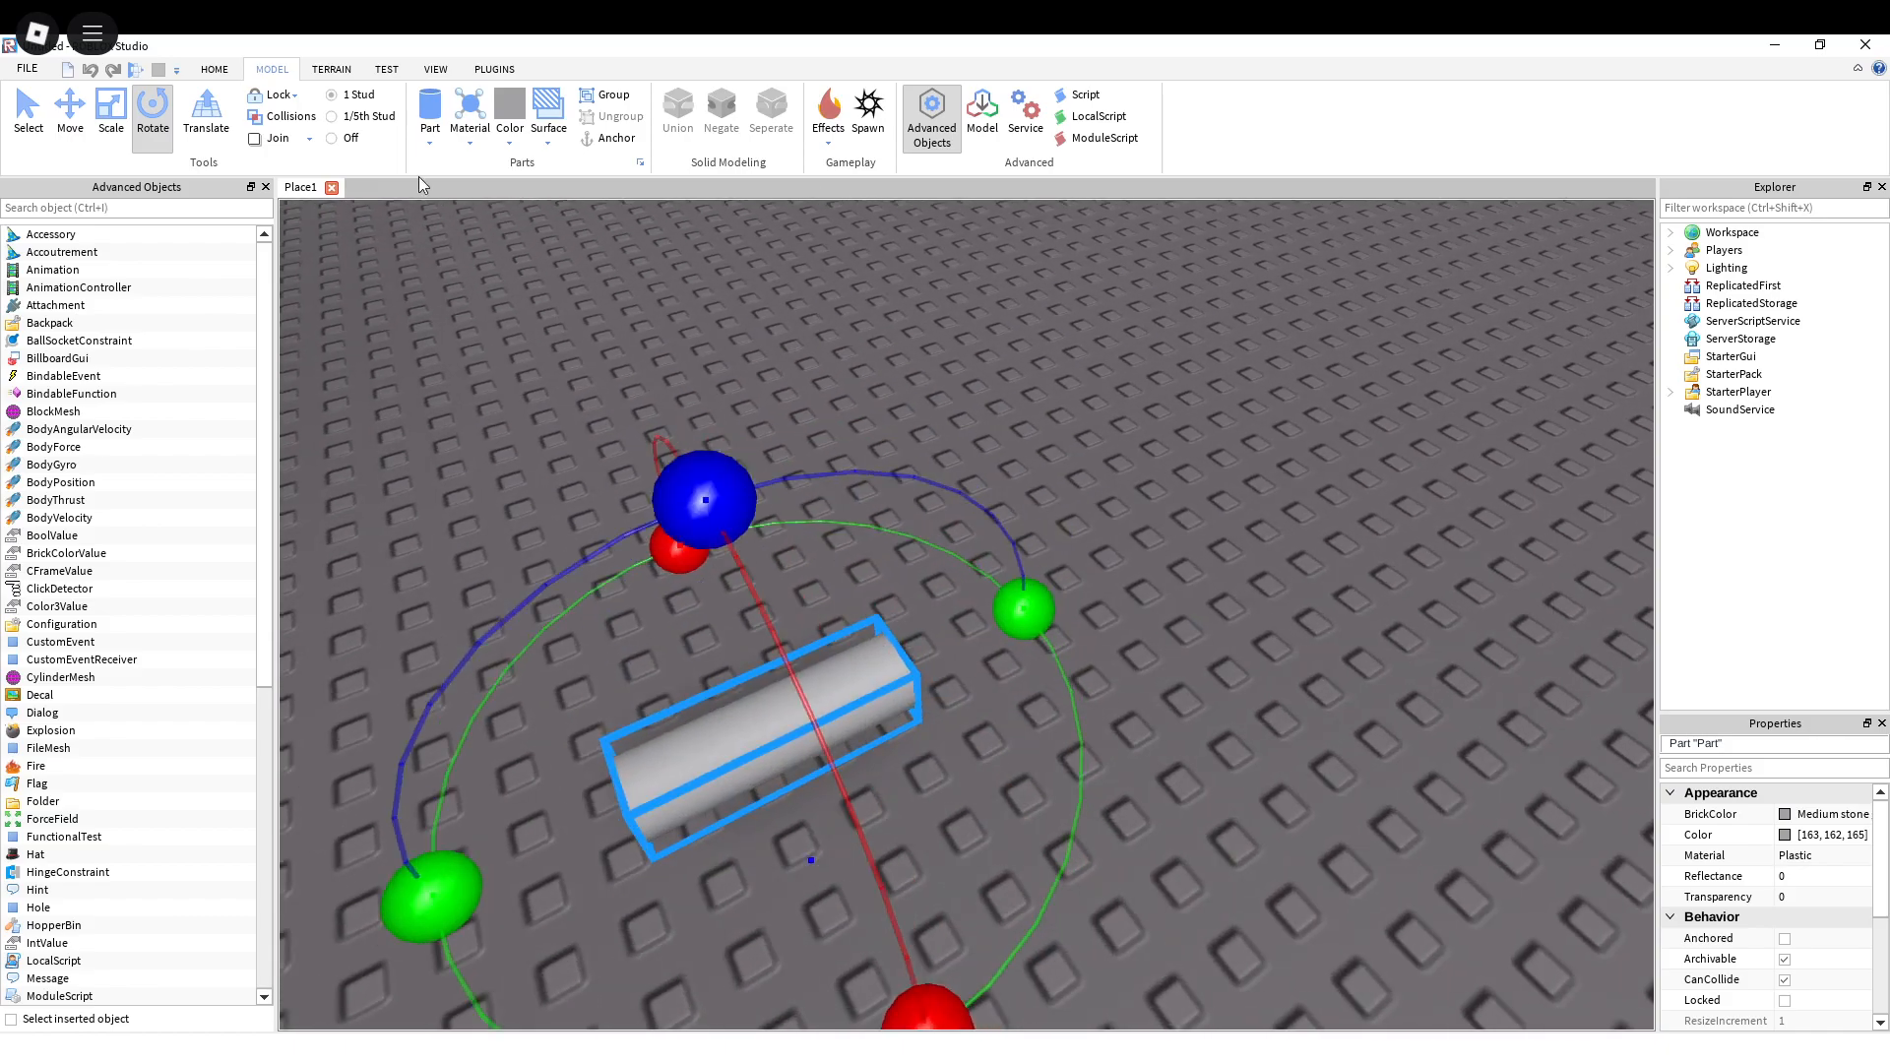
key(s)
Step: Scale the cylinder shorter along its axis and enlarge its round faces into a disc
click(108, 120)
drag(1162, 581, 957, 484)
right_drag(1025, 608, 1025, 608)
drag(1048, 650, 1298, 650)
right_drag(1131, 692, 1047, 628)
key(w)
key(d)
key(a)
key(a)
key(s)
key(w)
key(s)
Step: Refine the disc's thickness and diameter into an upright wheel shape
drag(843, 701, 835, 766)
click(983, 857)
click(843, 835)
click(971, 855)
click(817, 842)
click(979, 859)
click(835, 853)
right_drag(1034, 831, 1034, 831)
scroll(1033, 831, up, 3)
click(1034, 780)
click(873, 633)
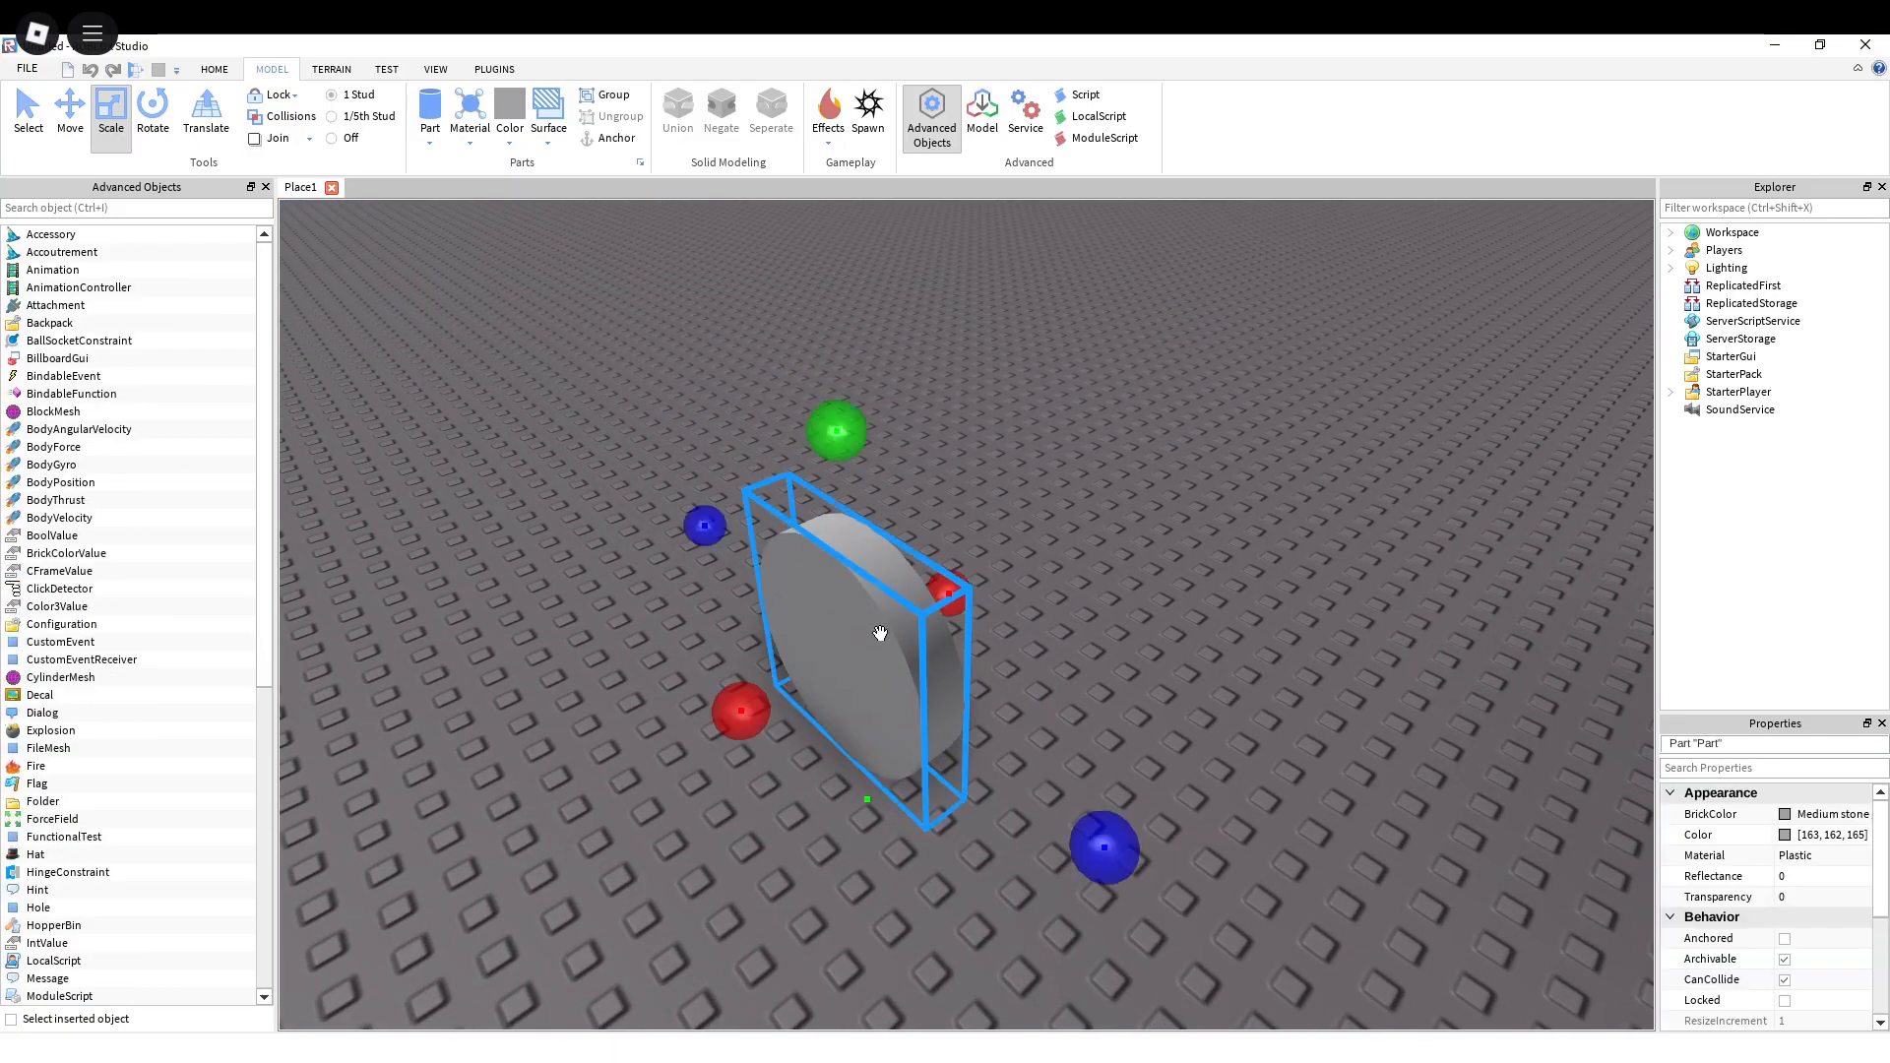
right_drag(983, 505, 983, 505)
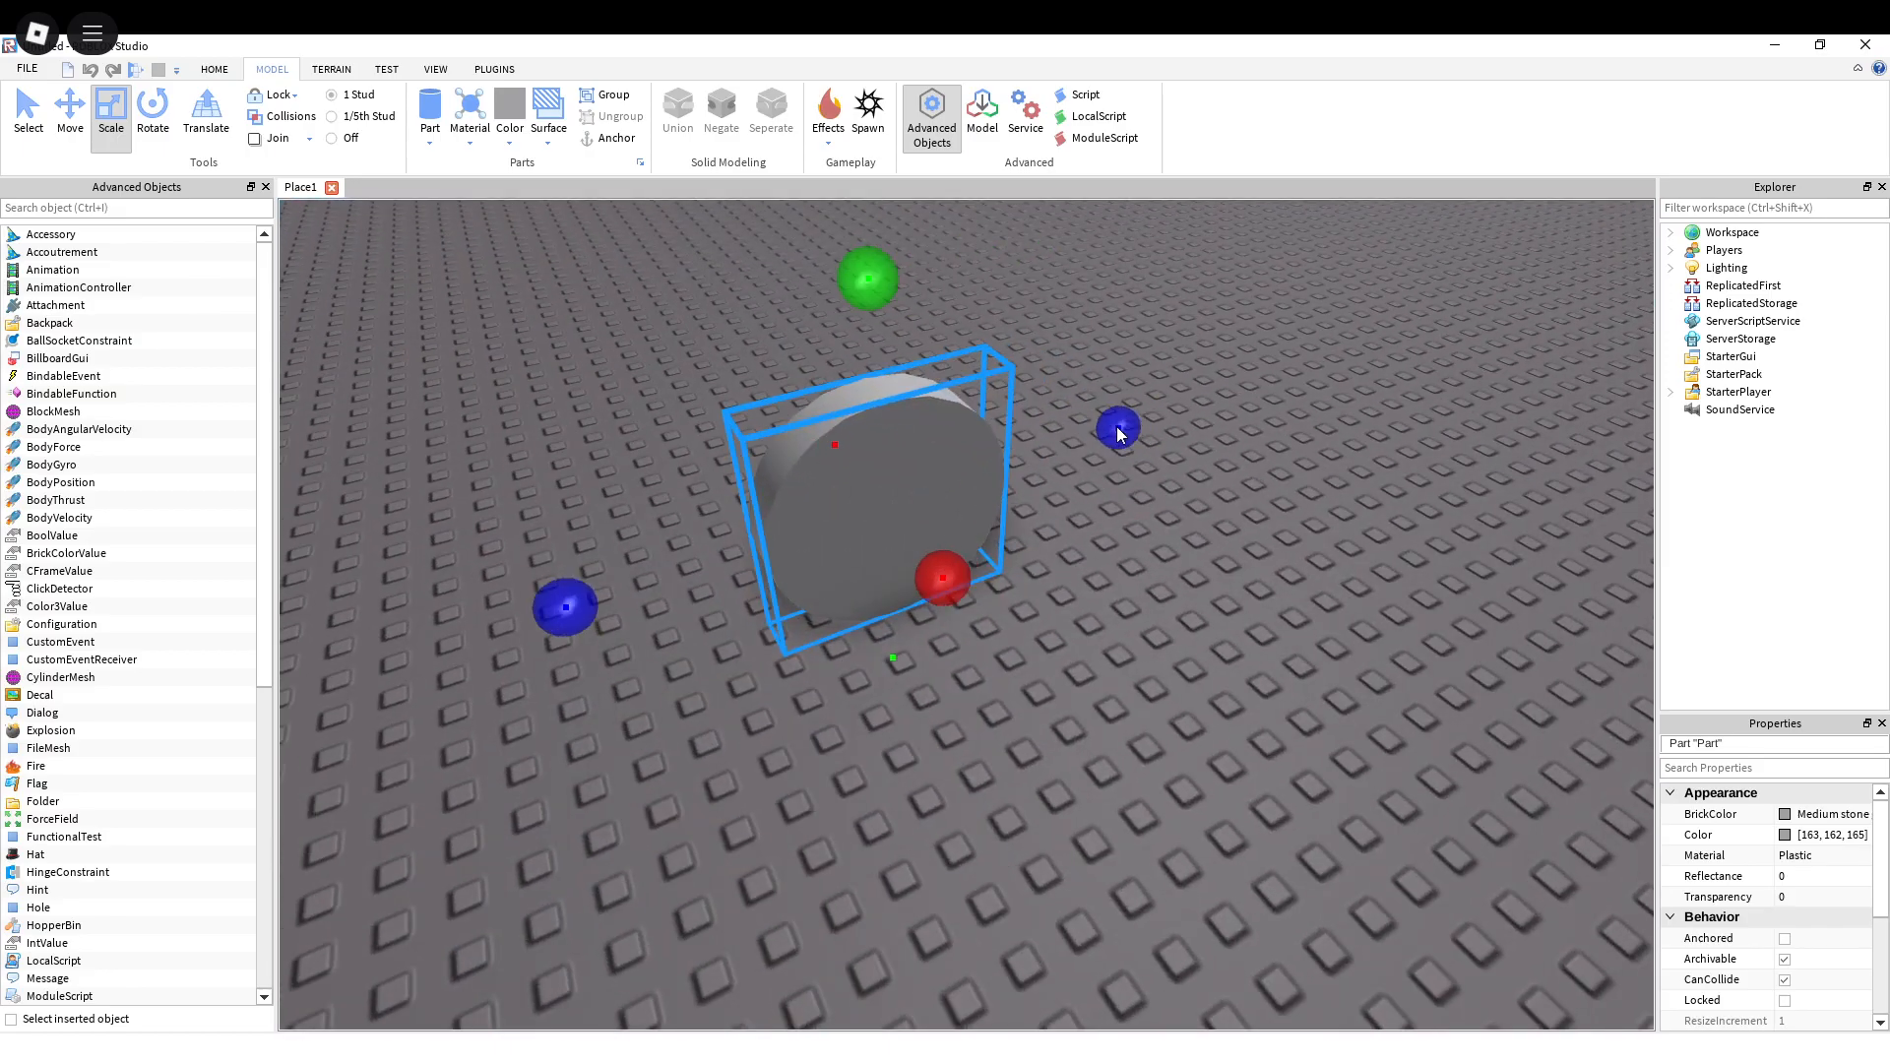
key(F9)
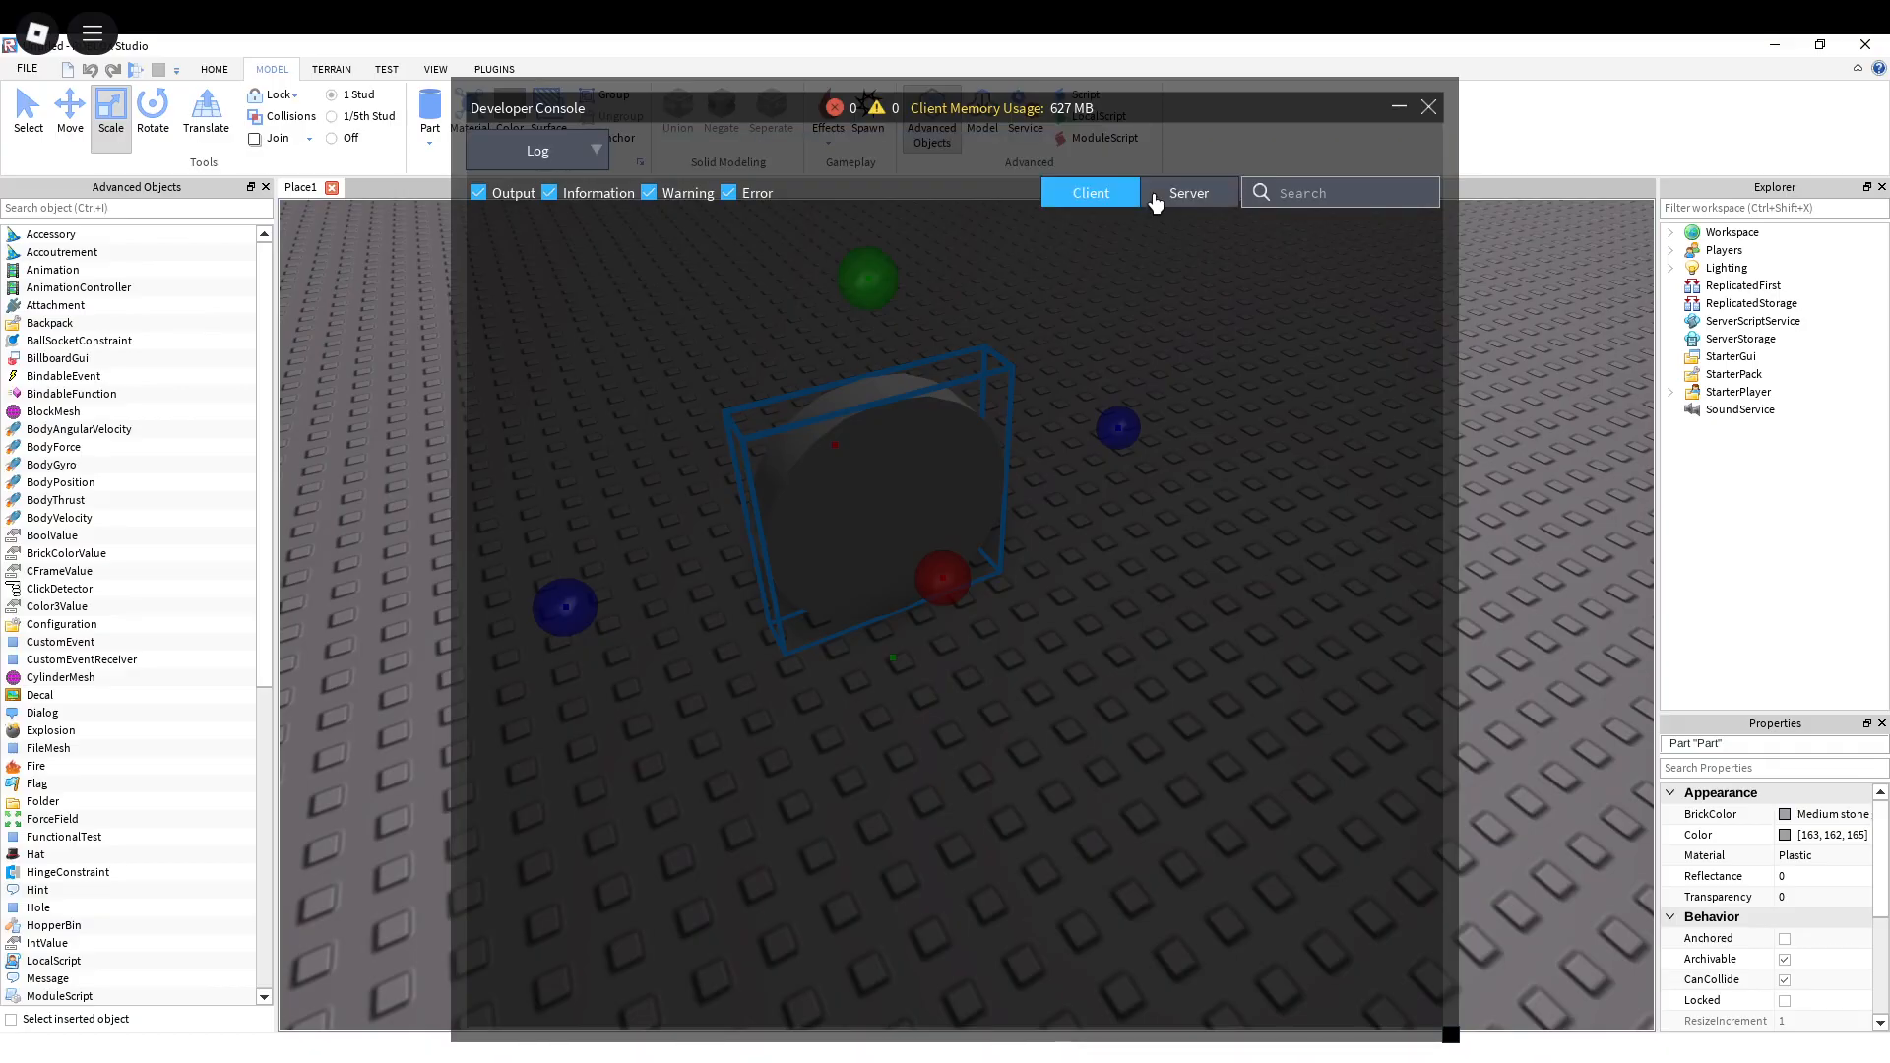
click(1167, 195)
click(1429, 107)
Step: Select the disc again and adjust its height and width to keep the wheel evenly round
right_drag(1119, 420, 1118, 420)
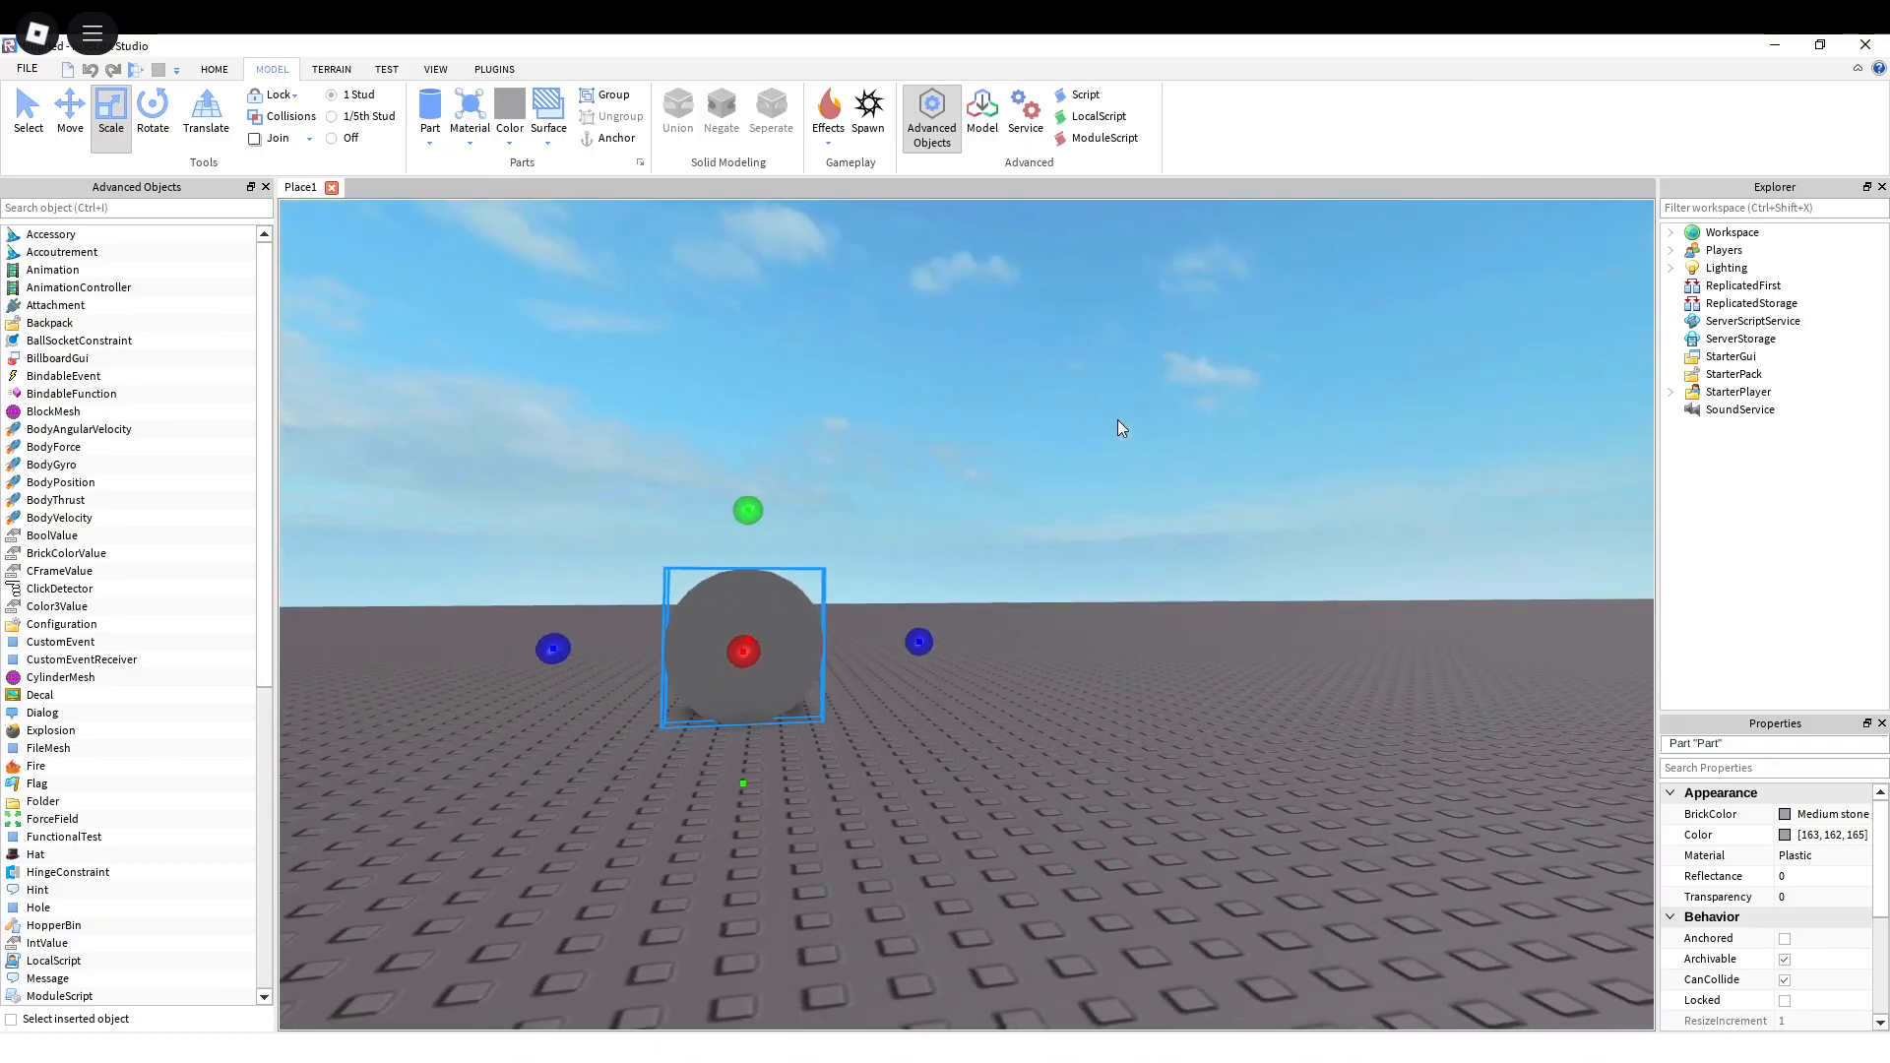
scroll(1118, 420, down, 3)
click(908, 589)
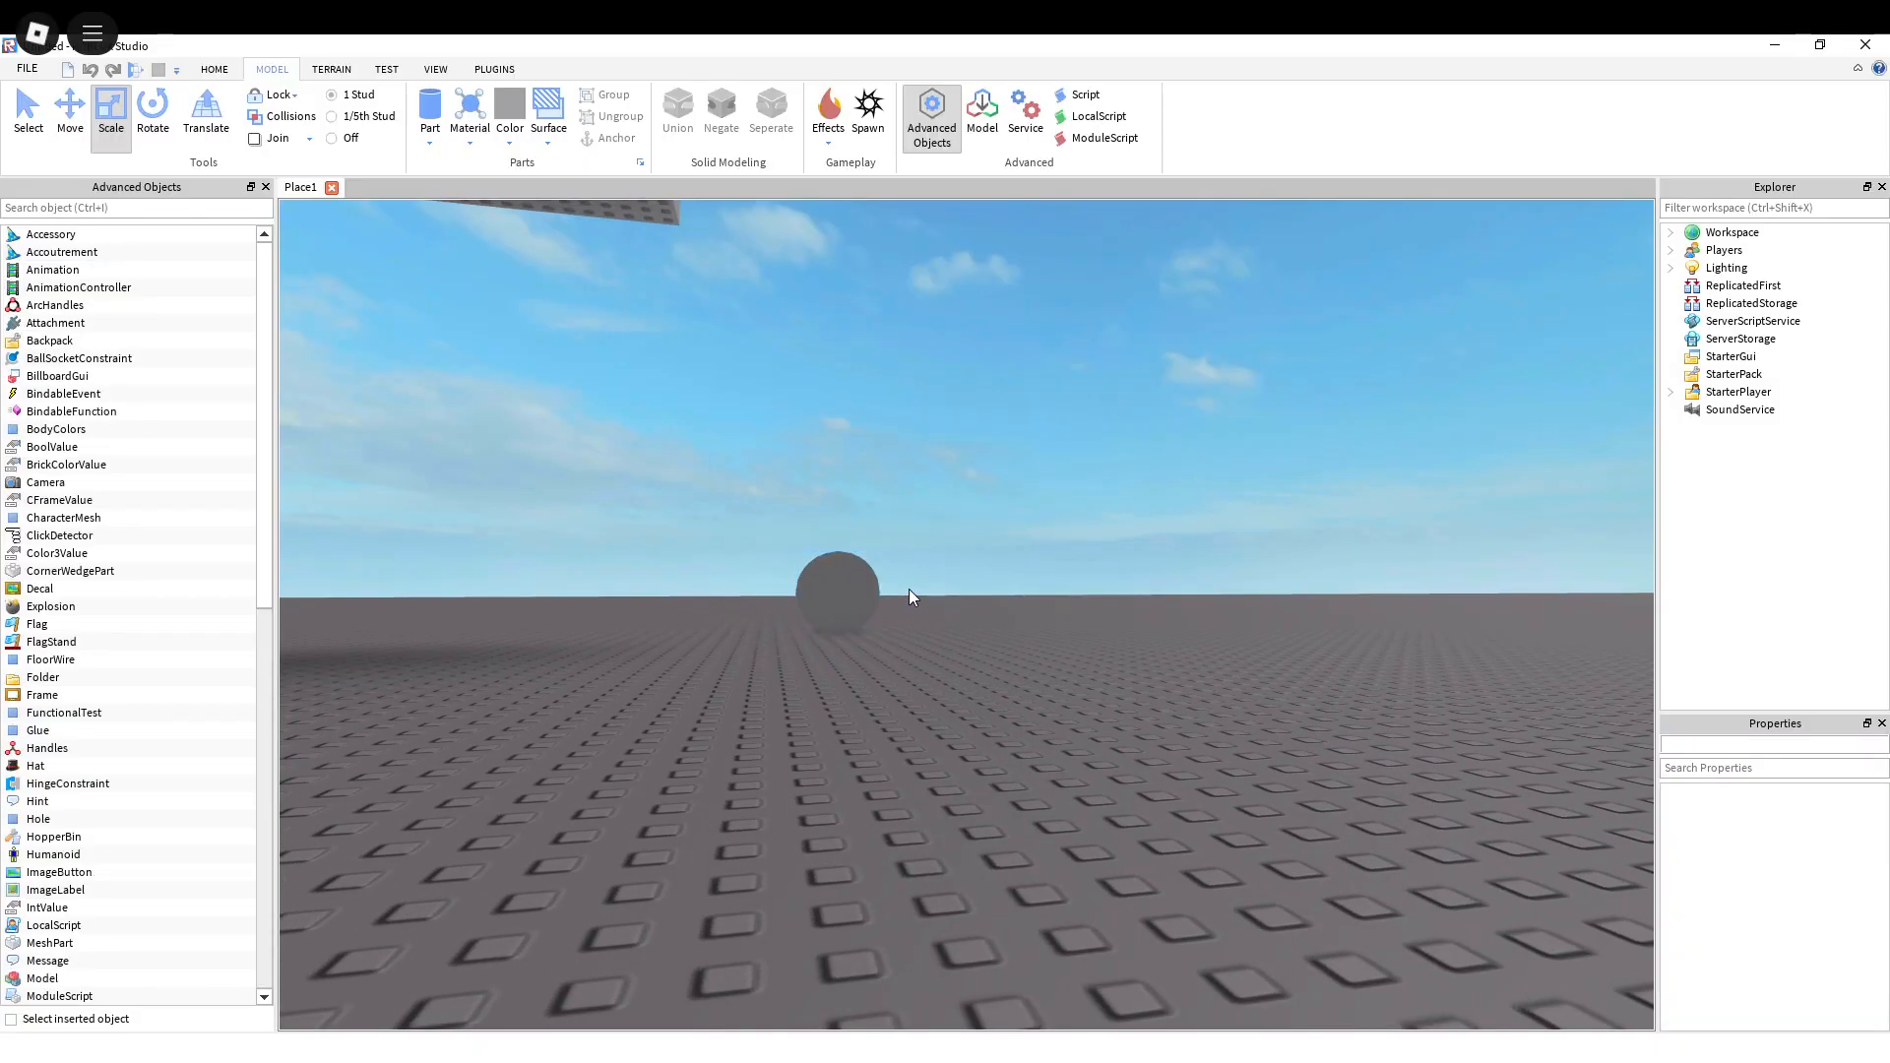
click(845, 591)
scroll(845, 591, up, 3)
drag(754, 512, 754, 454)
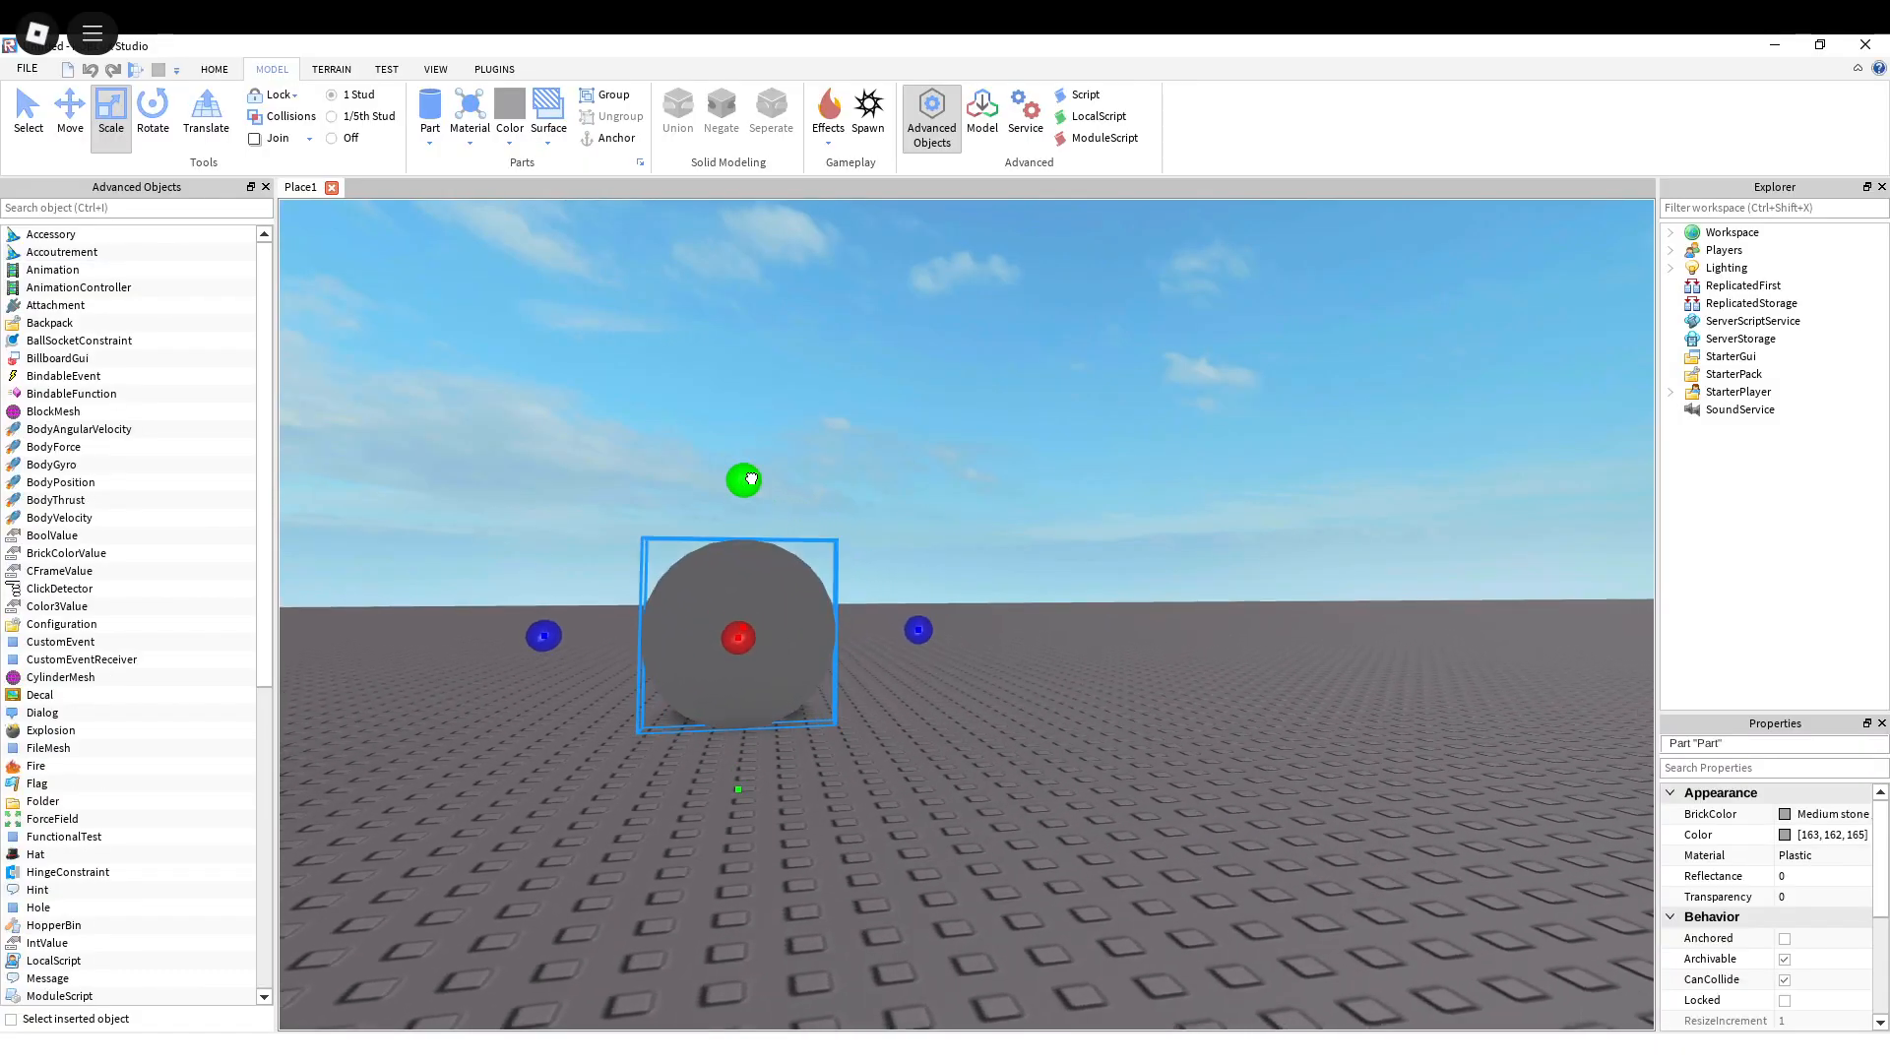
drag(545, 616, 639, 631)
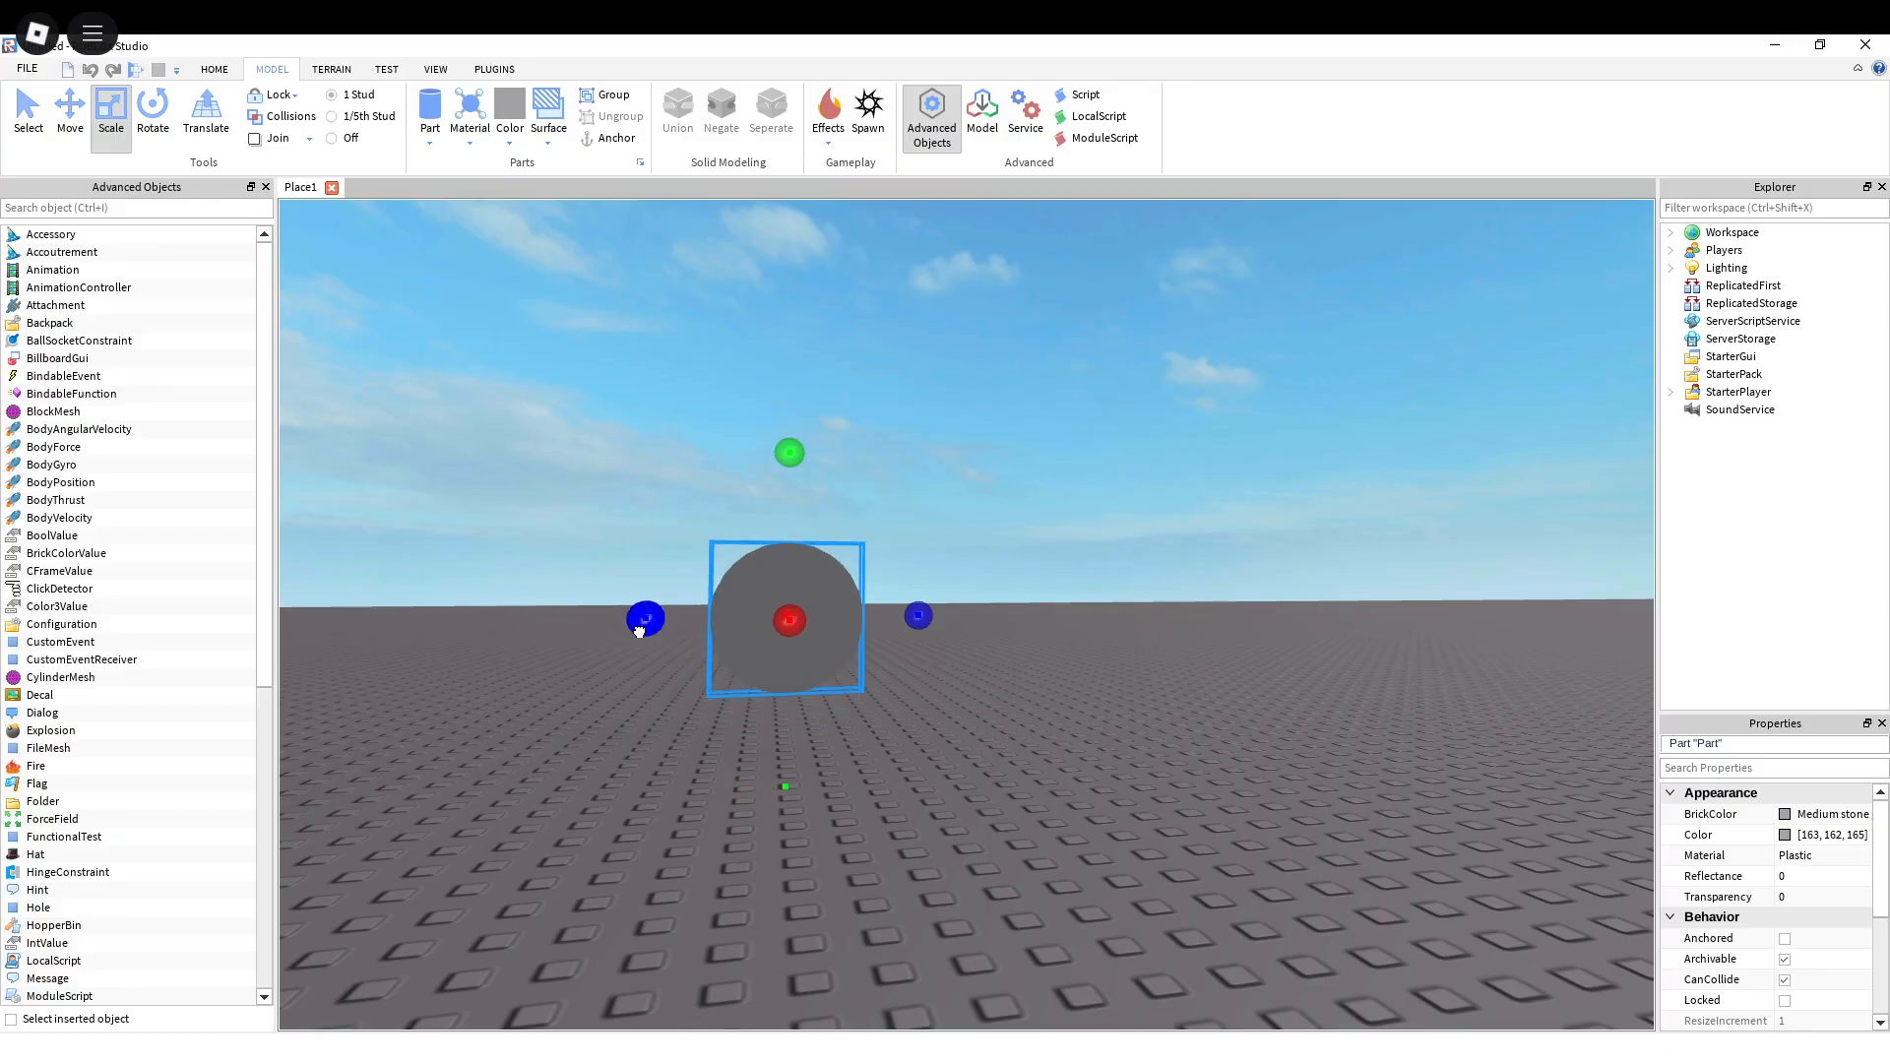
click(818, 457)
click(797, 548)
drag(788, 470, 788, 536)
key(a)
right_drag(849, 584, 851, 577)
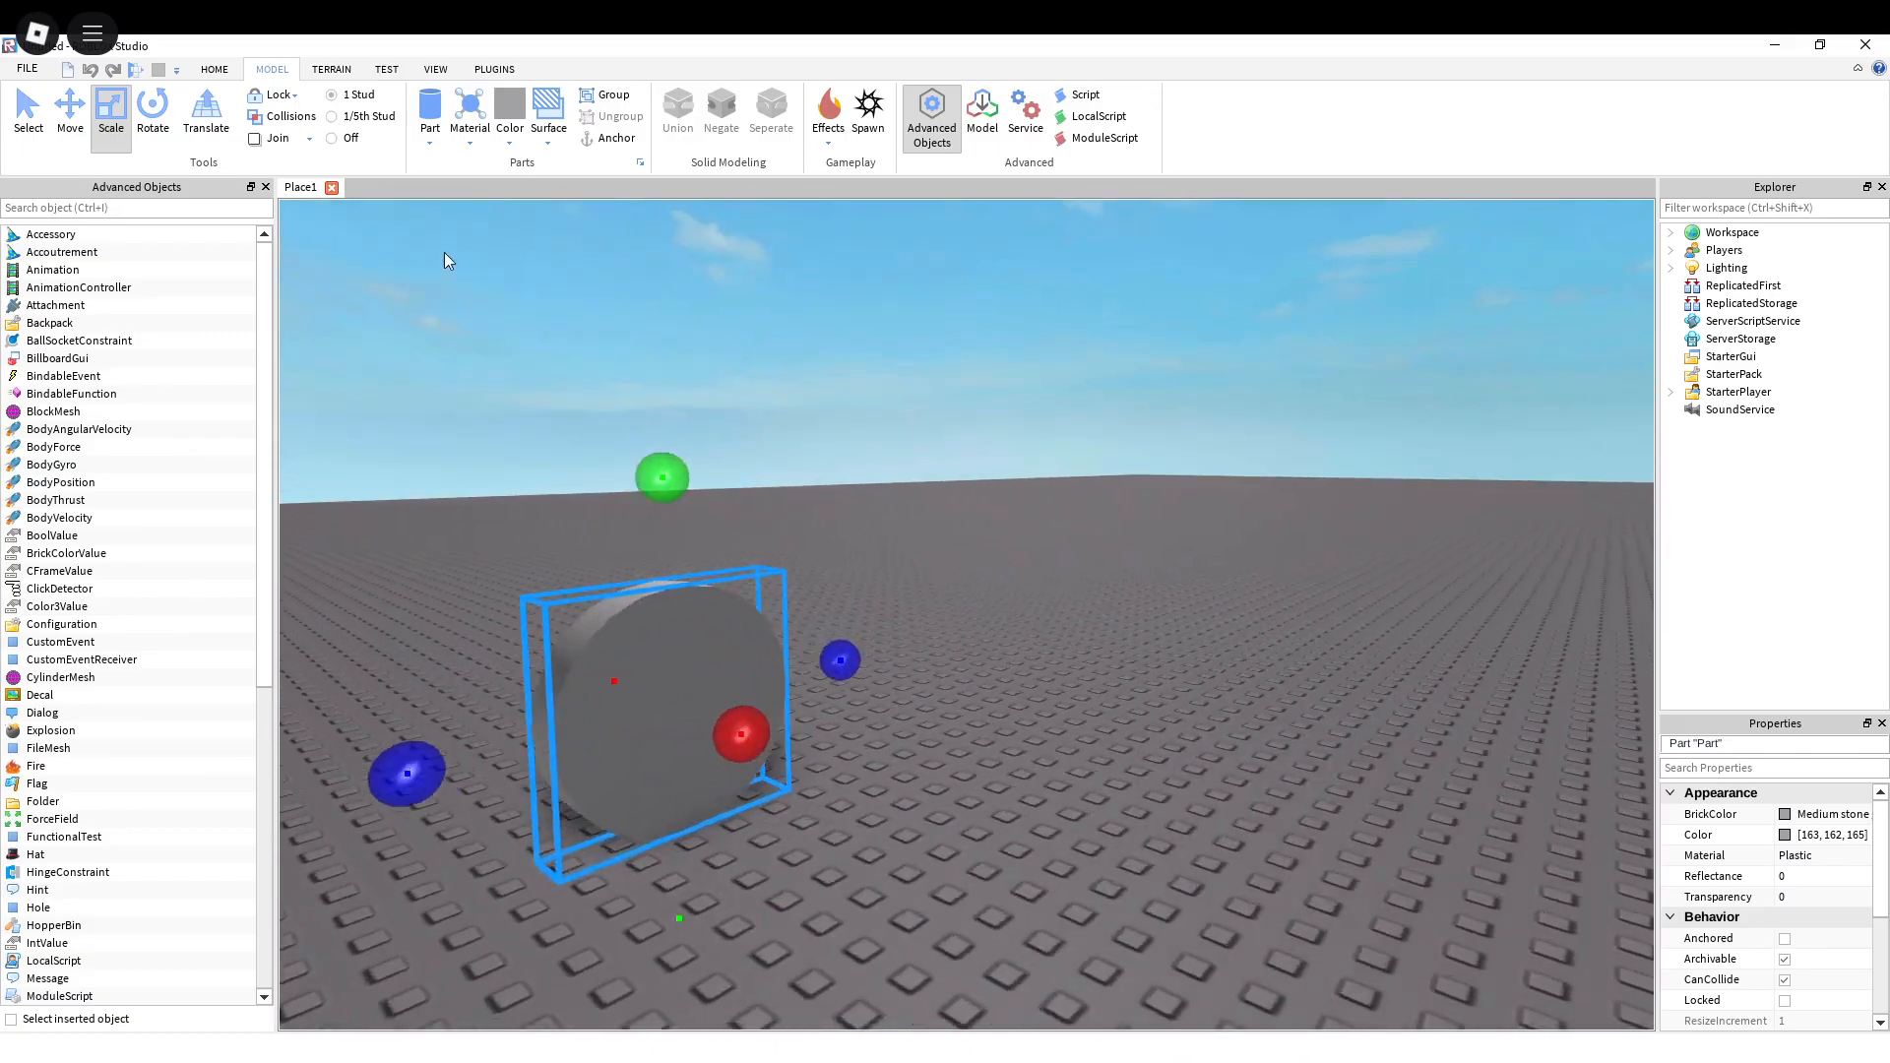
Step: Apply a Motor surface to the disc's flat face
click(553, 141)
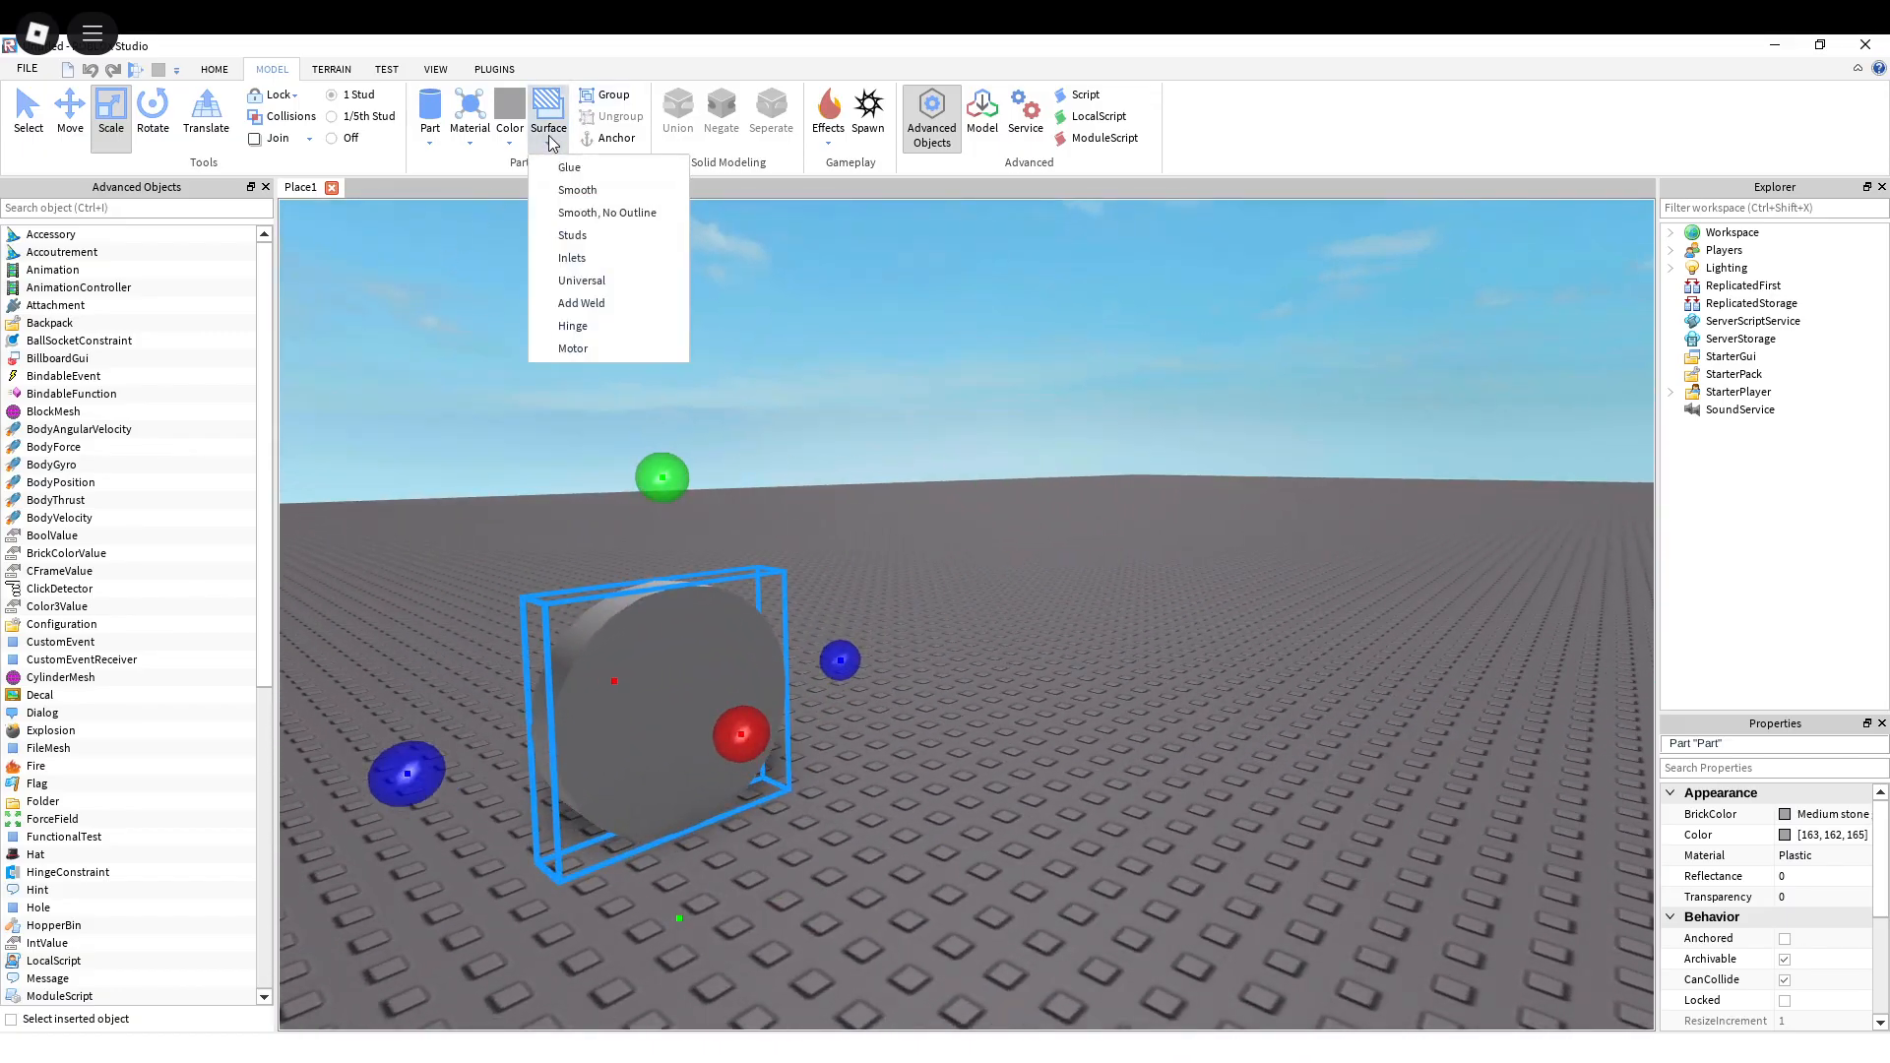
click(579, 348)
key(f)
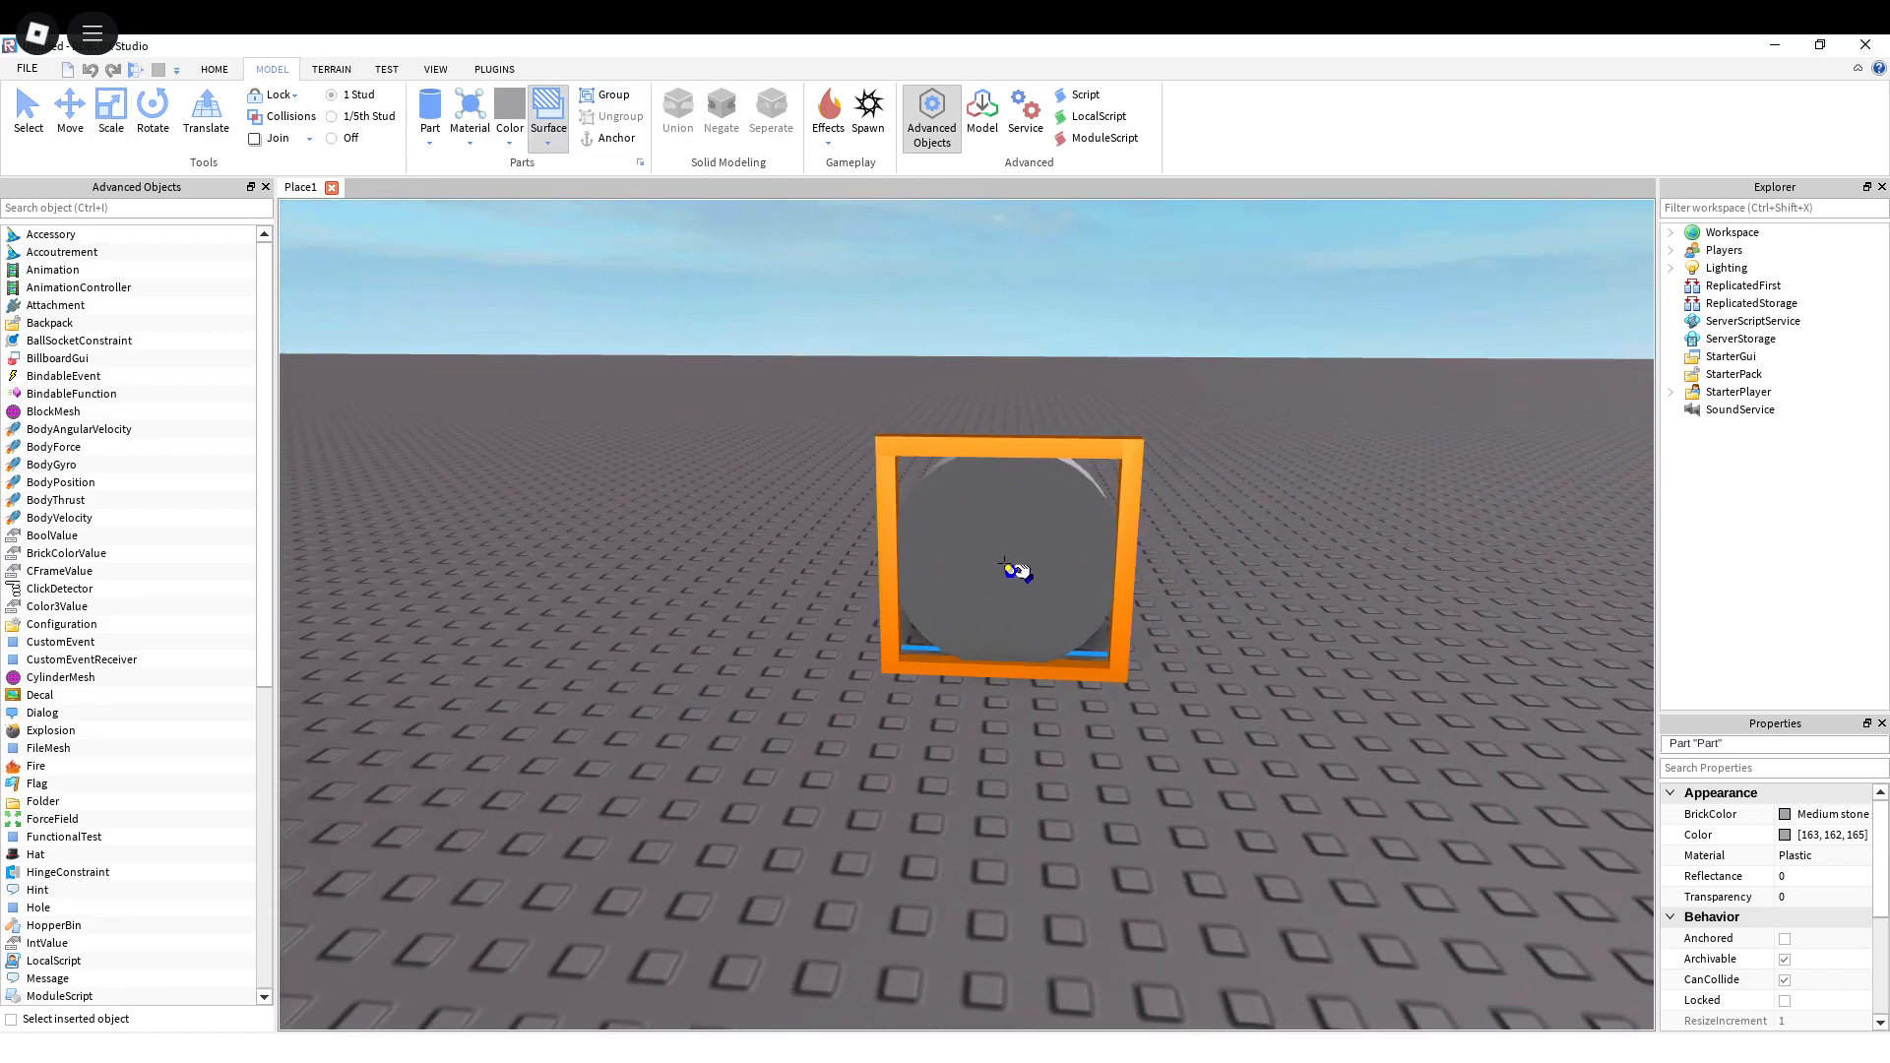
right_drag(983, 387, 873, 346)
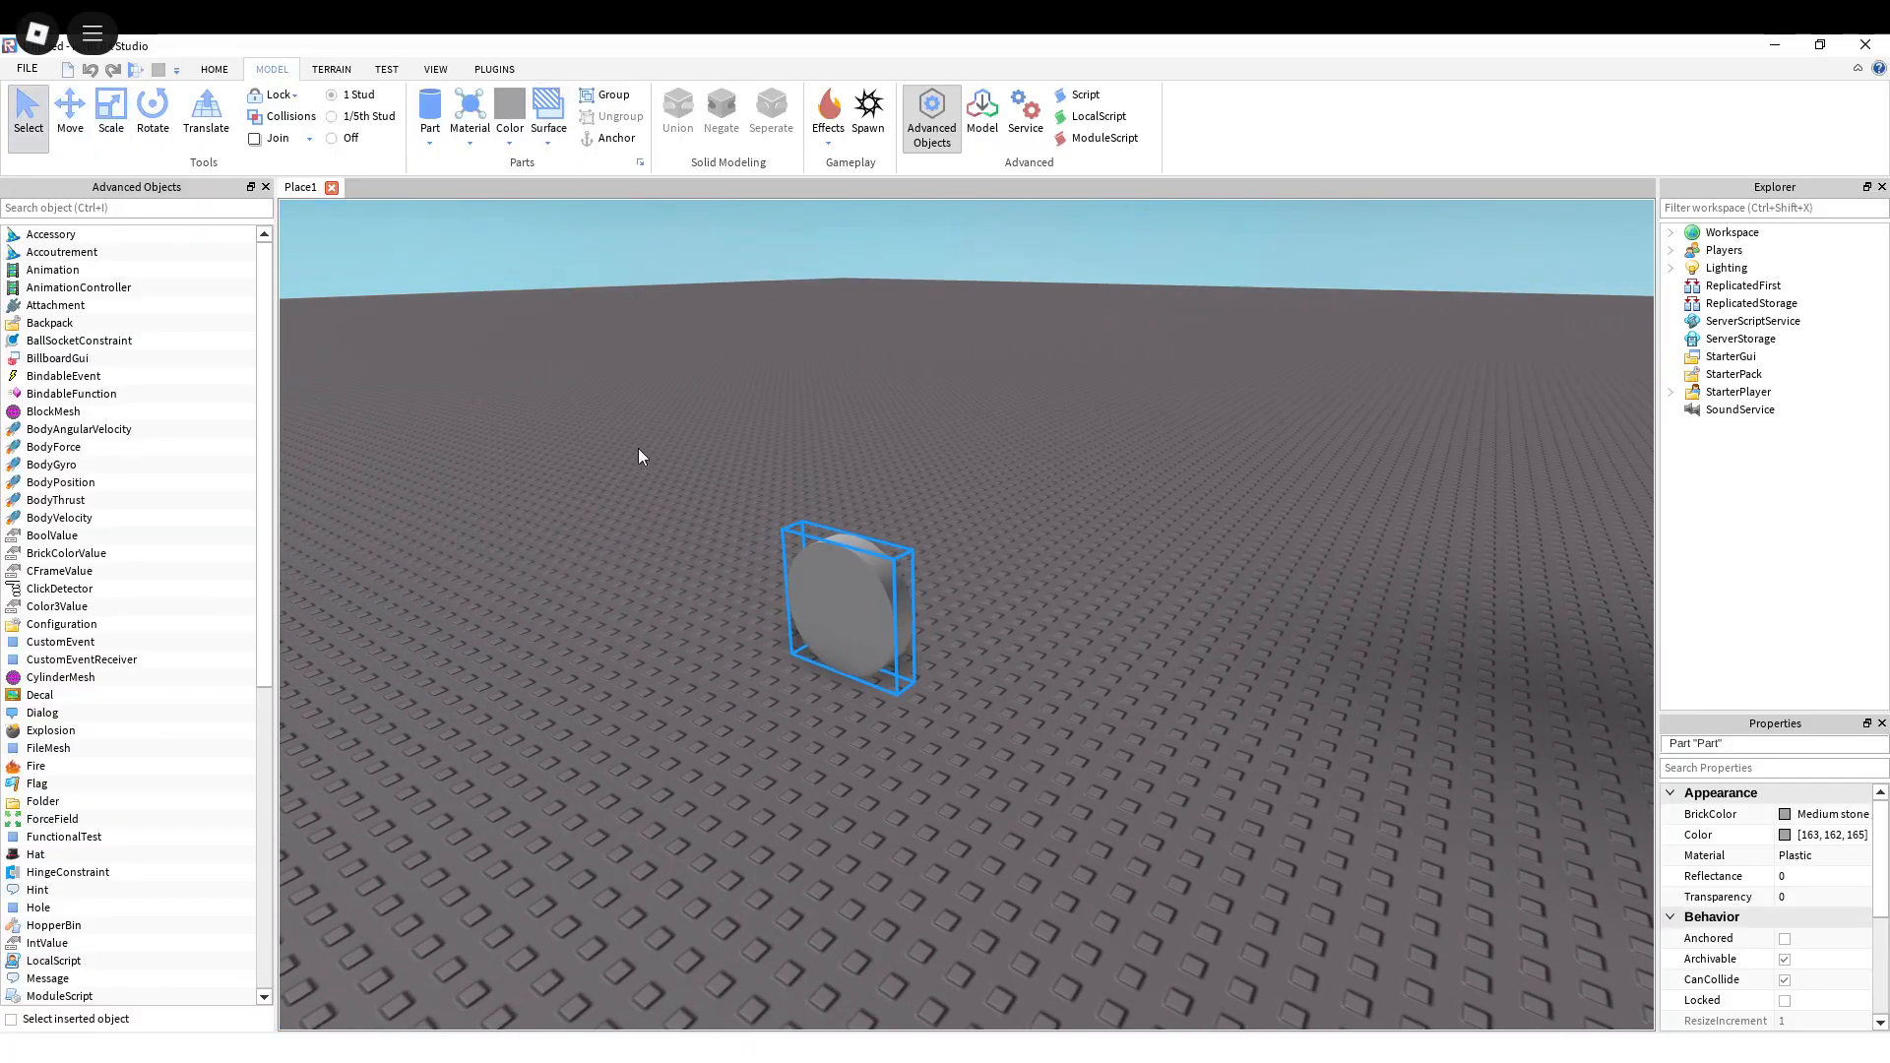
Step: Move the motorized disc onto the long side of the large raised block
right_drag(636, 448, 719, 600)
drag(470, 556, 751, 422)
right_drag(752, 422, 751, 422)
drag(751, 423, 794, 583)
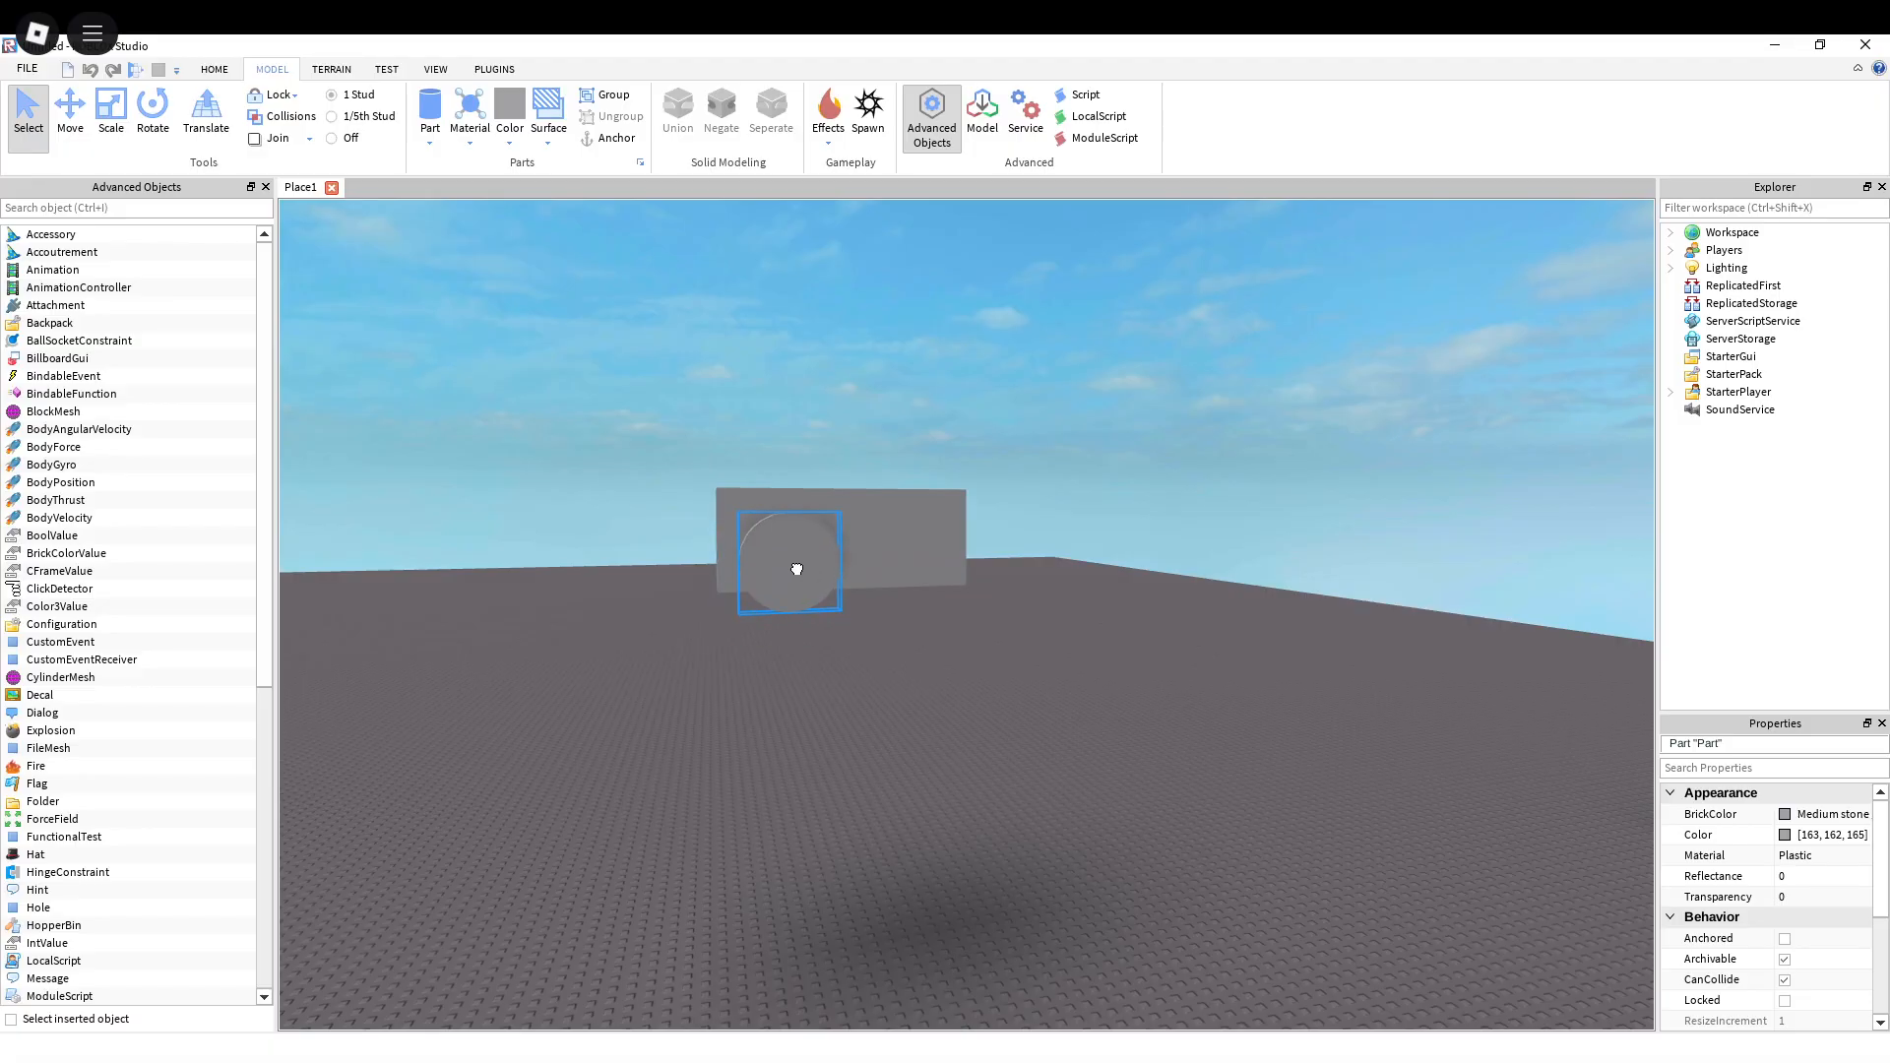
key(a)
key(w)
right_drag(788, 565, 787, 565)
key(d)
key(s)
key(a)
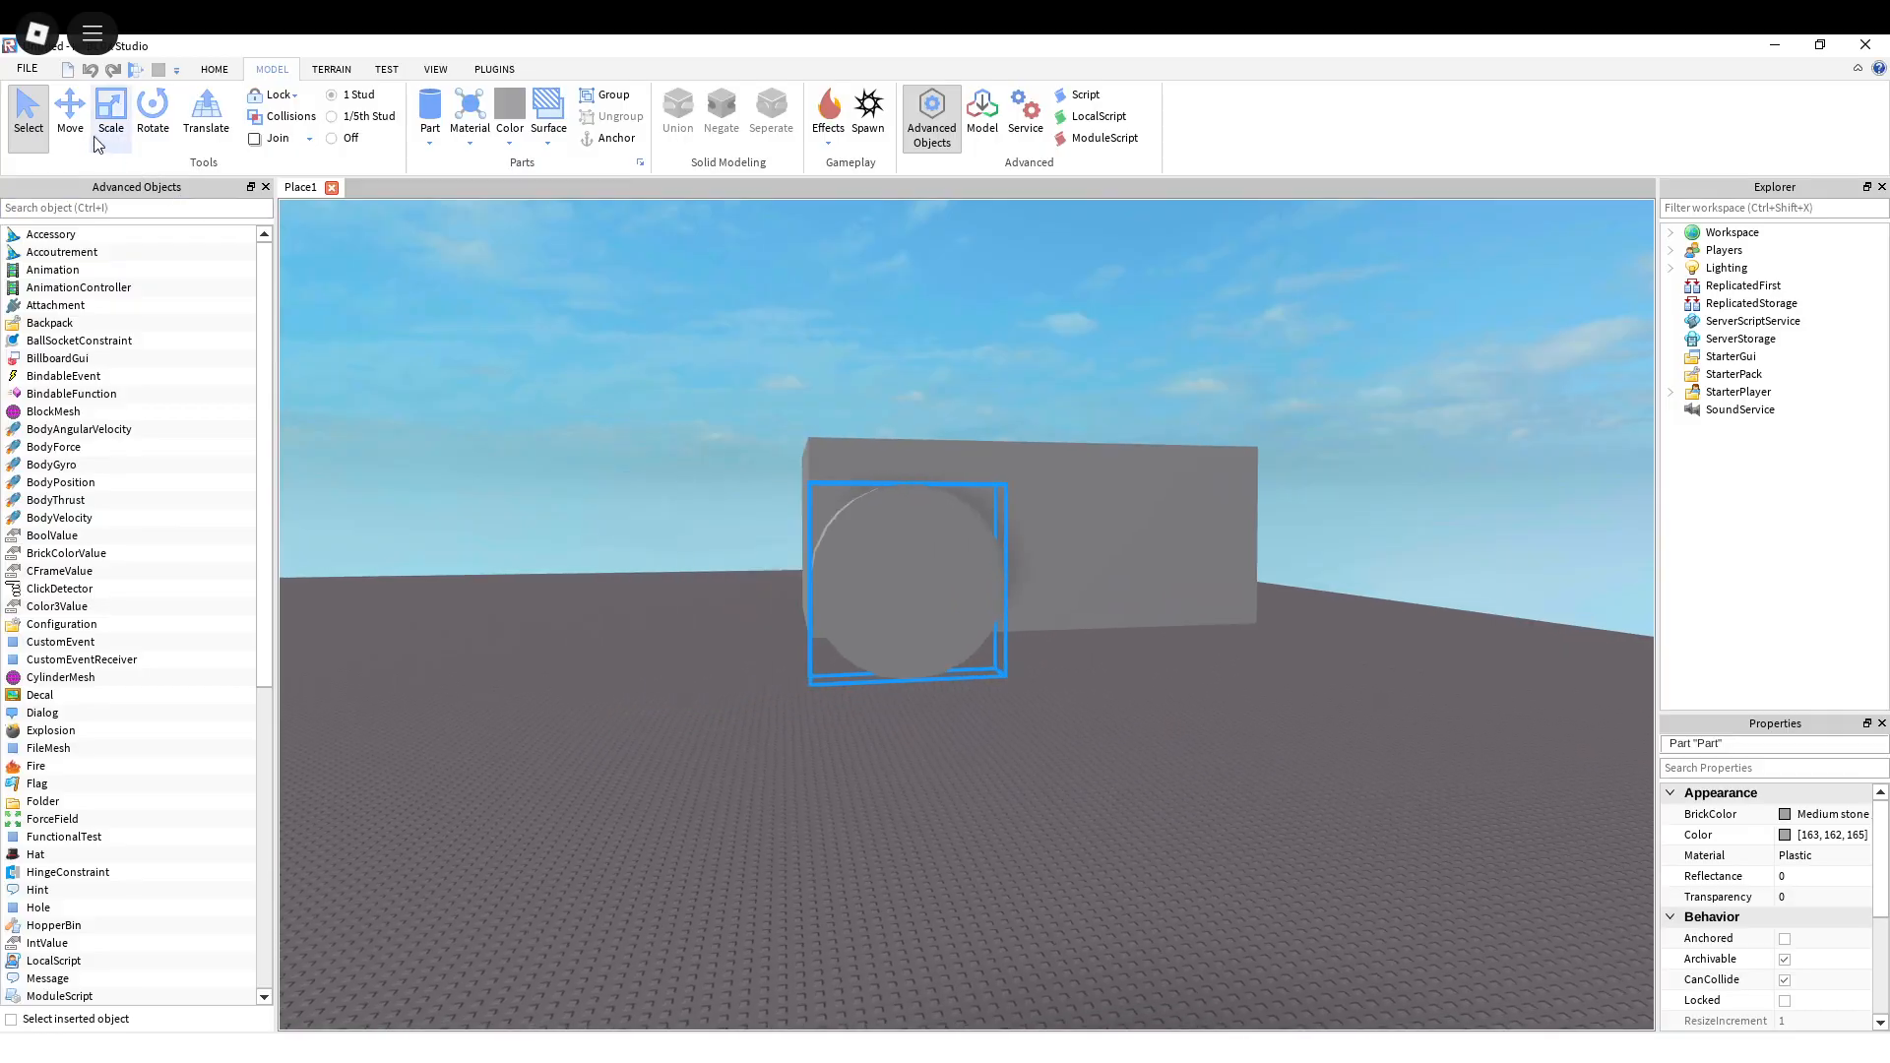
Step: Adjust the disc's position near the lower corner of the block's side with the Move tool
key(d)
key(d)
mouse_move(927, 566)
mouse_down()
mouse_move(1044, 564)
mouse_move(877, 578)
mouse_move(895, 582)
mouse_up()
key(a)
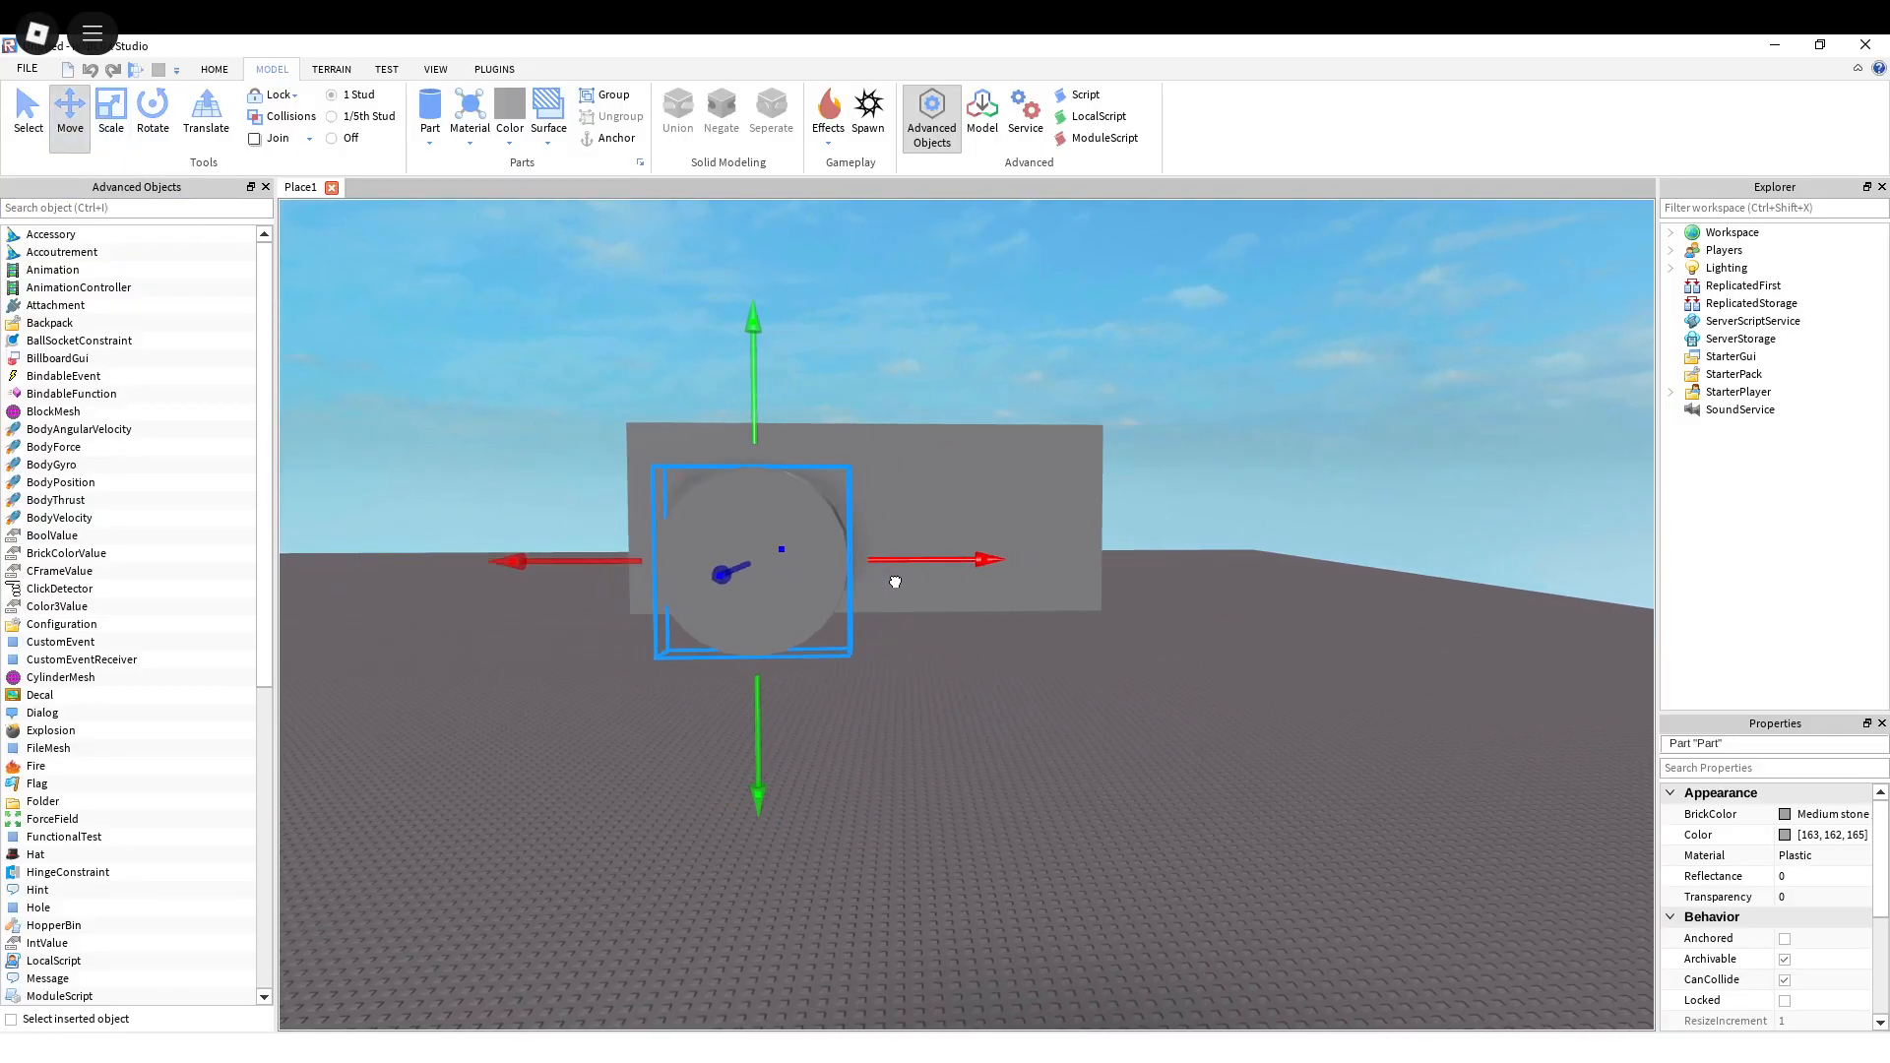
key(s)
click(222, 71)
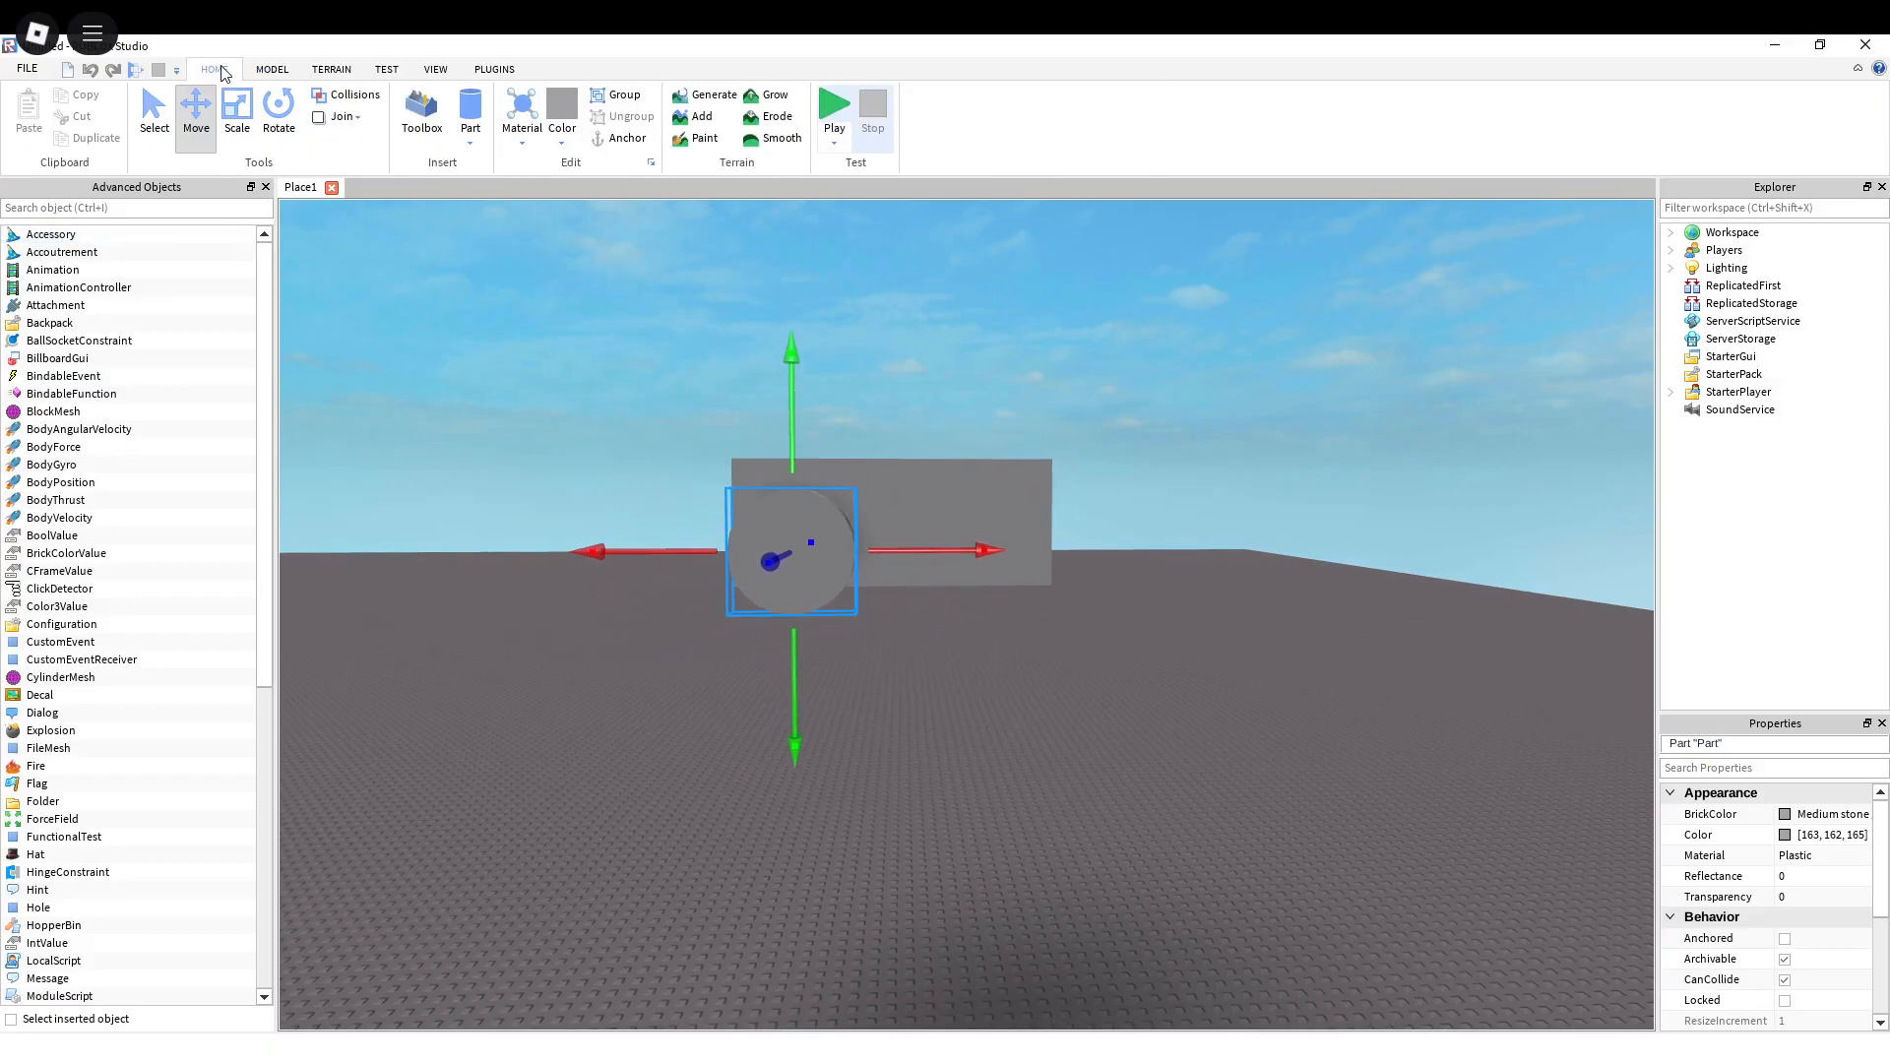
click(272, 70)
key(w)
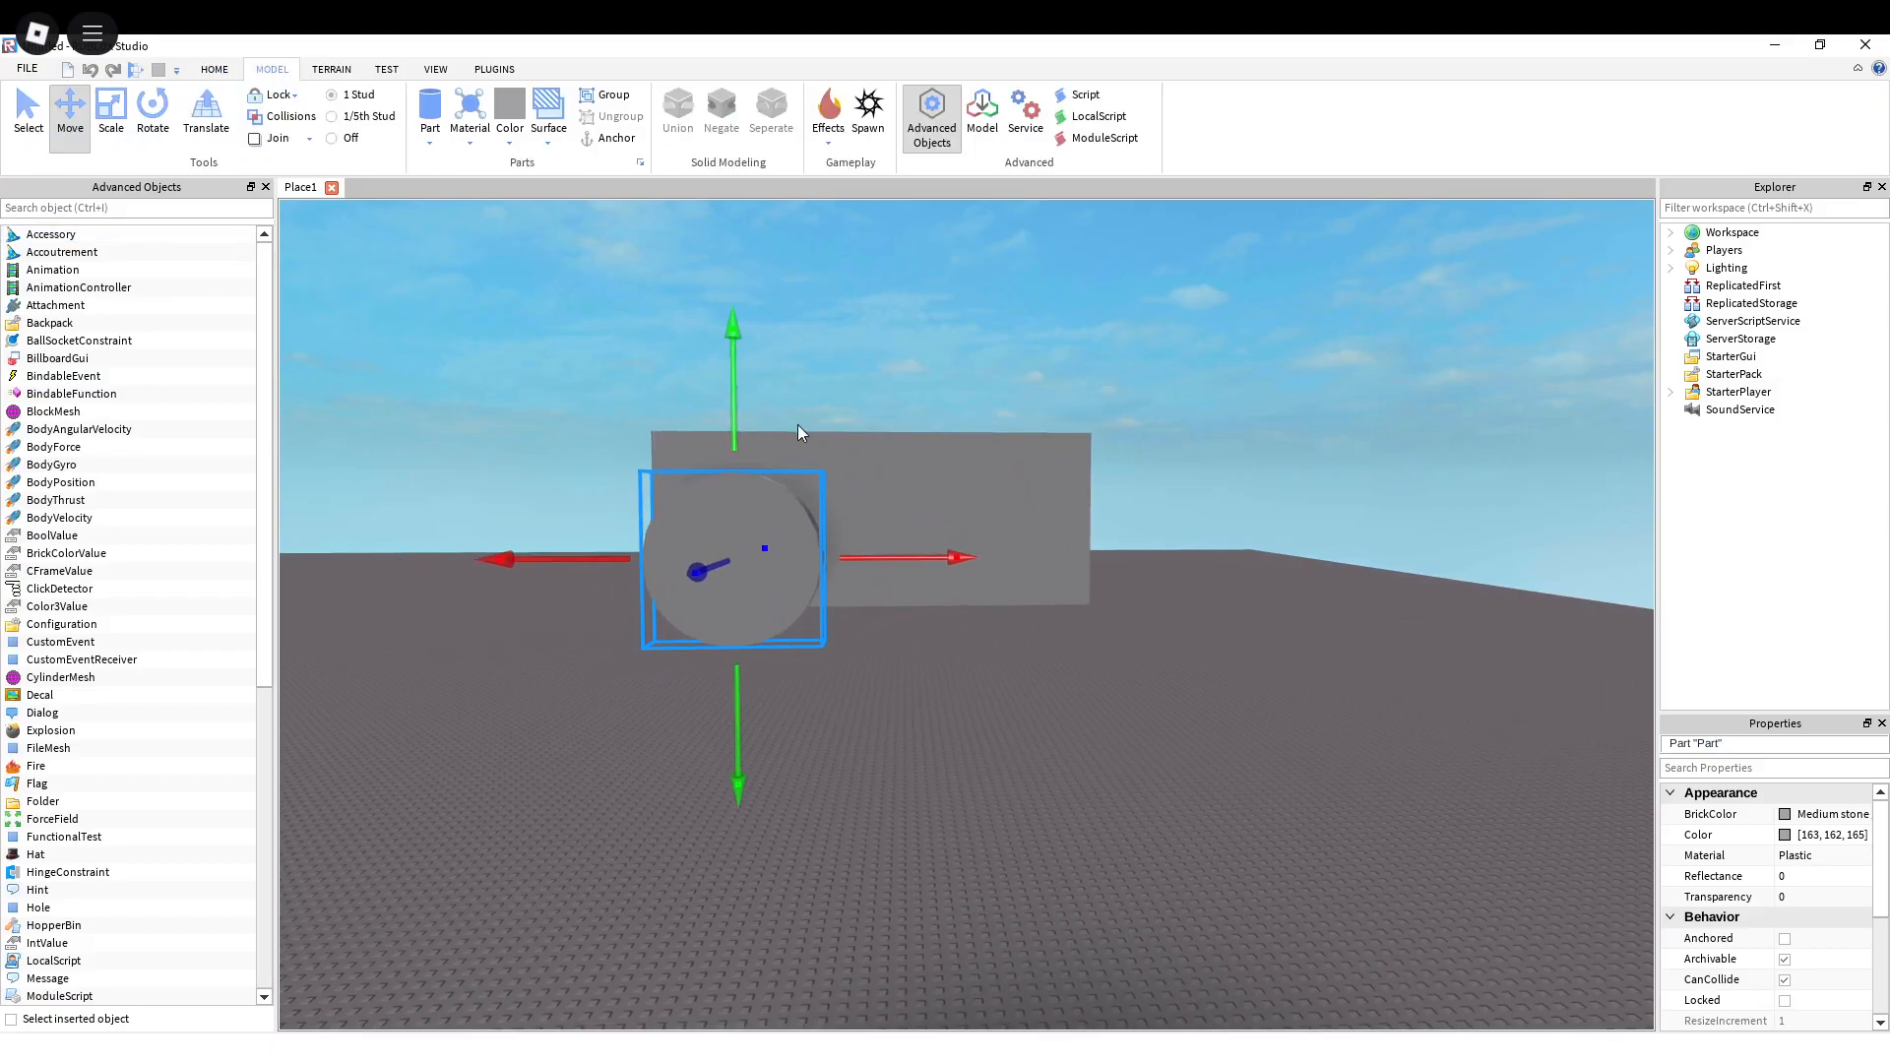
key(s)
right_drag(927, 465, 927, 465)
Step: Start the play test and examine how the motorized disc moves the large block on the ground
click(386, 71)
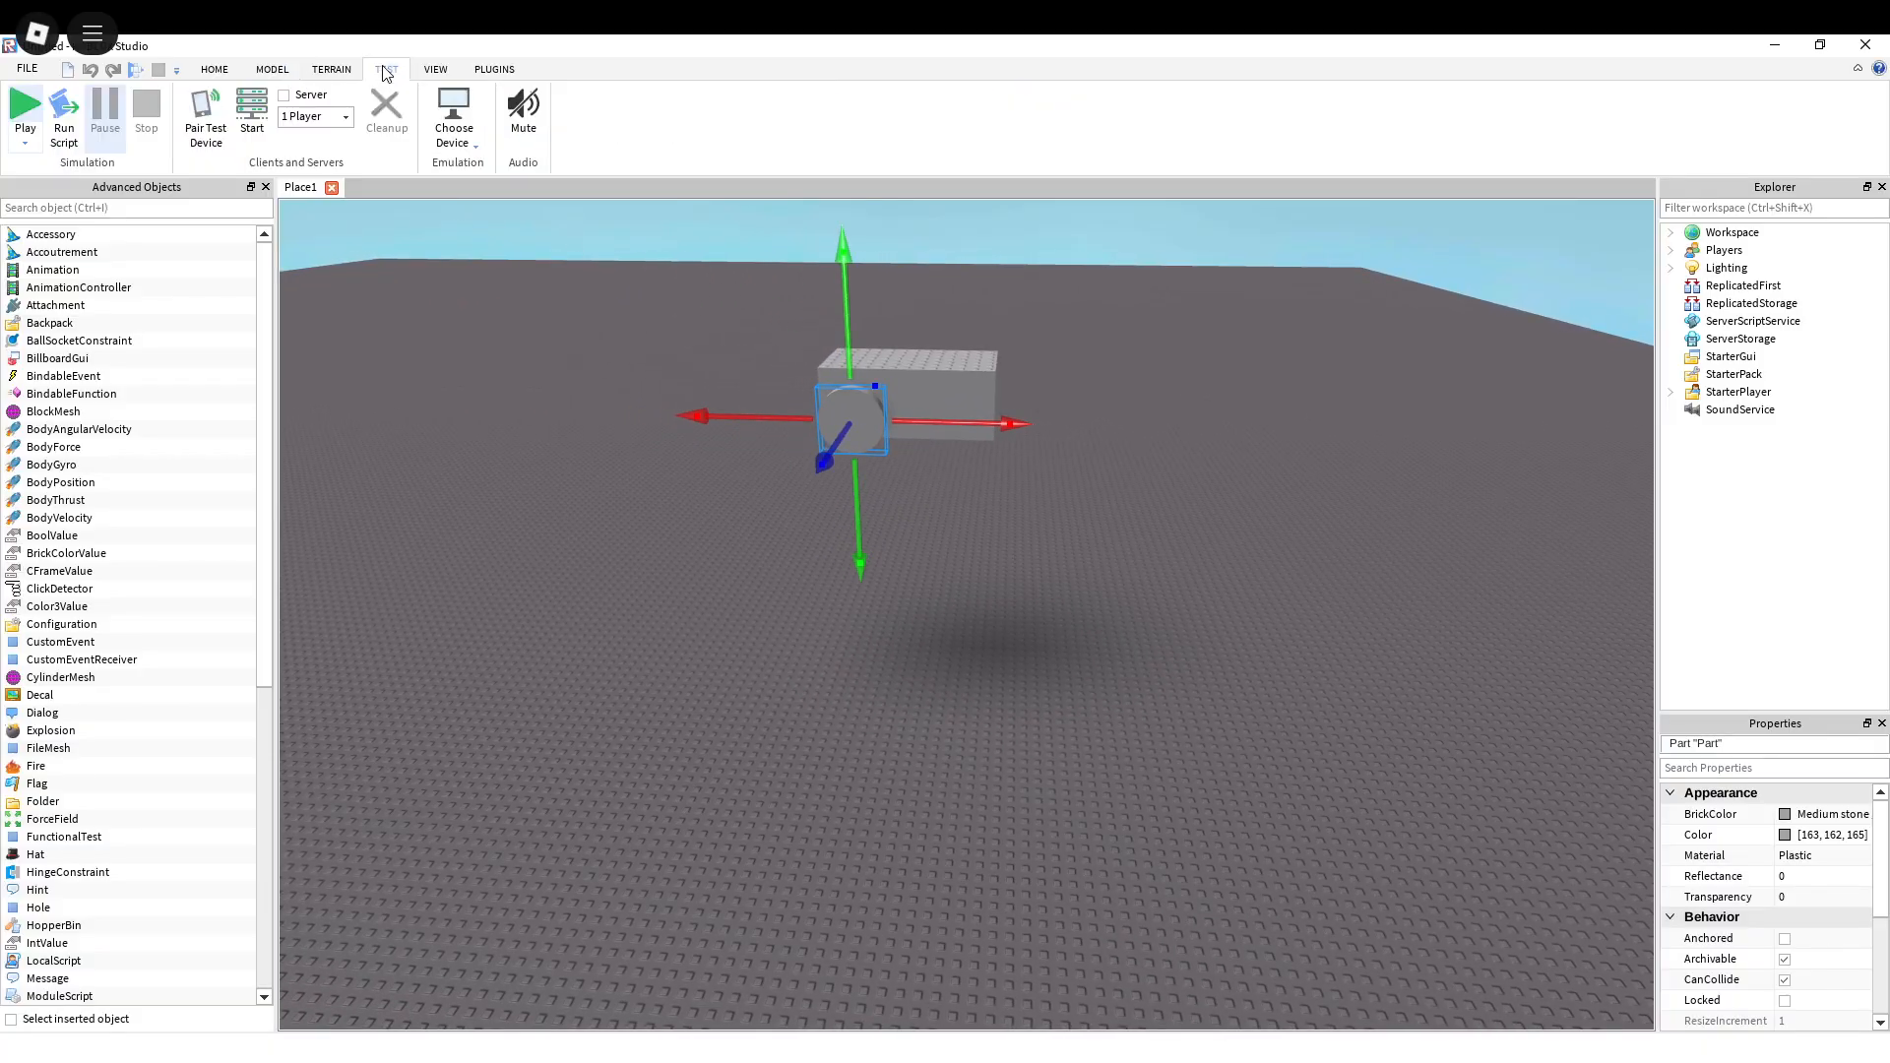
click(20, 111)
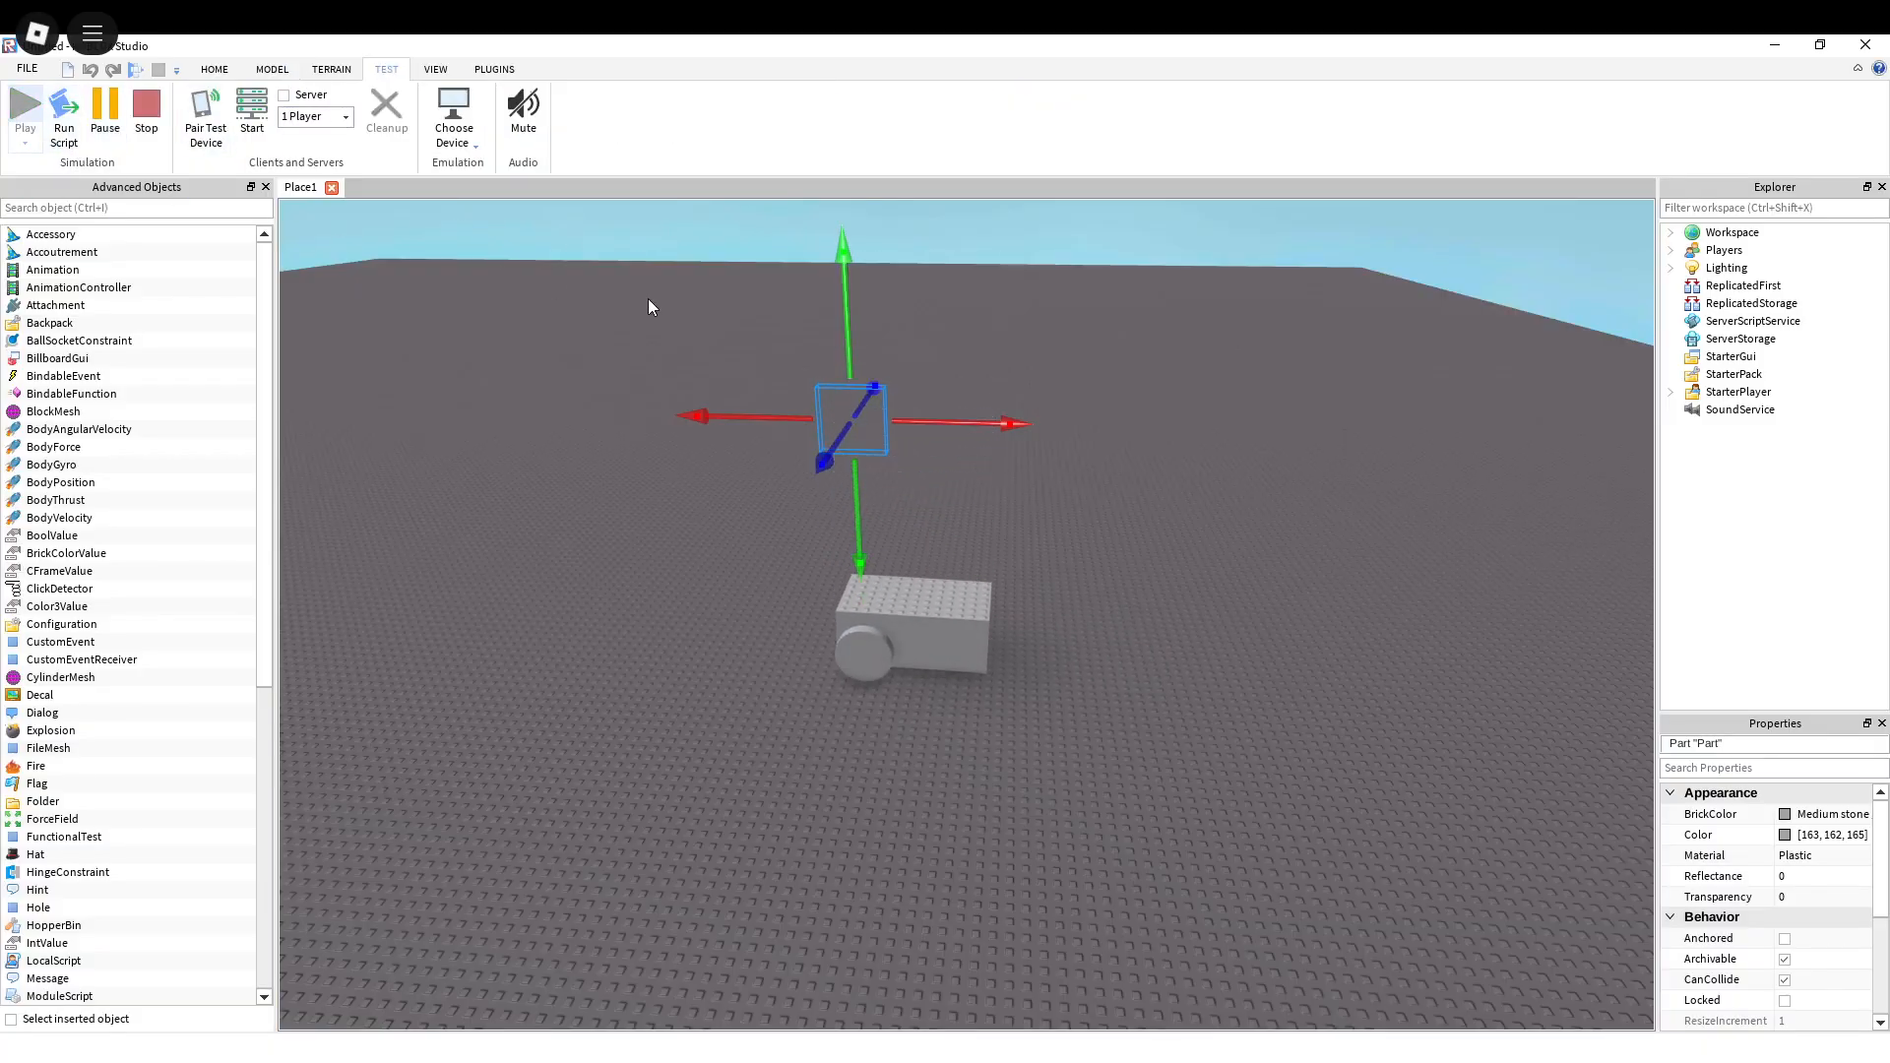
key(d)
right_drag(986, 530, 961, 511)
key(w)
key(s)
key(w)
right_drag(1157, 496, 1031, 458)
key(s)
key(s)
key(w)
click(1030, 456)
key(s)
right_drag(852, 460, 851, 461)
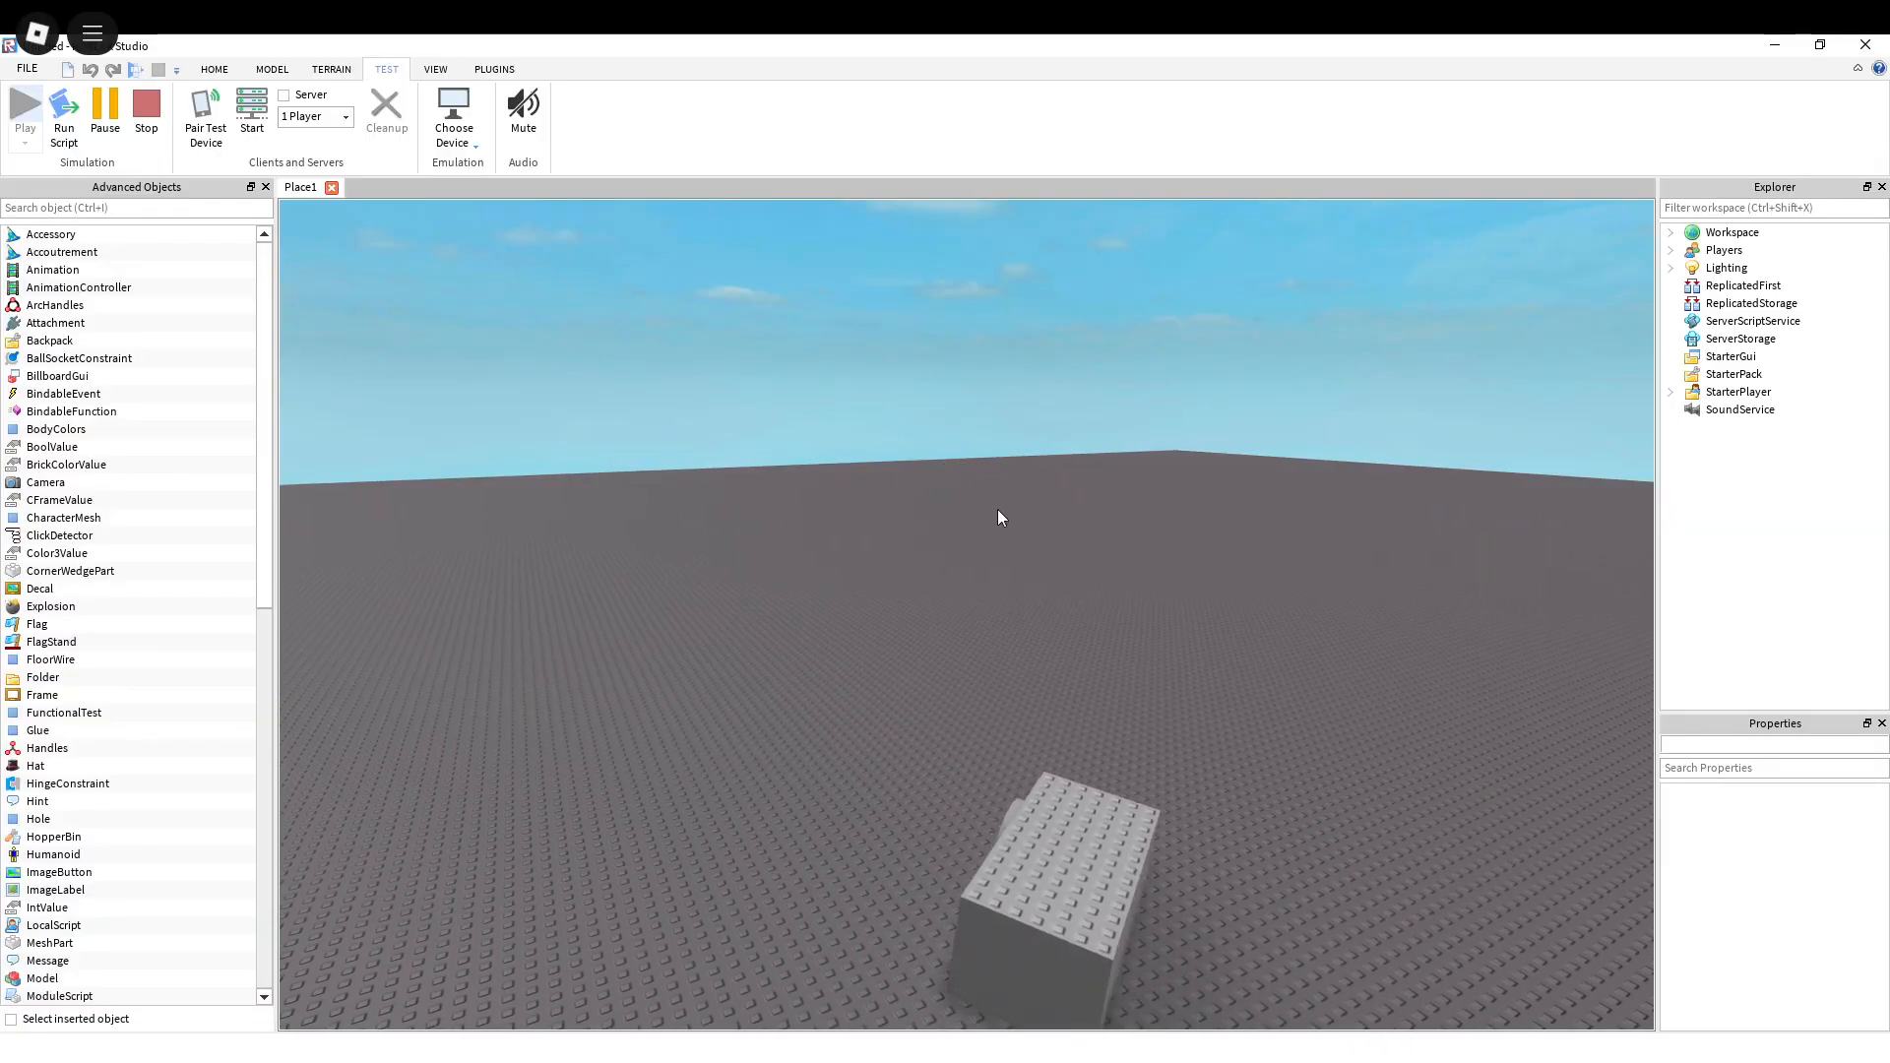
Step: Follow the moving block and examine its motor wheel up close from several angles
key(w)
right_drag(1035, 517, 1036, 517)
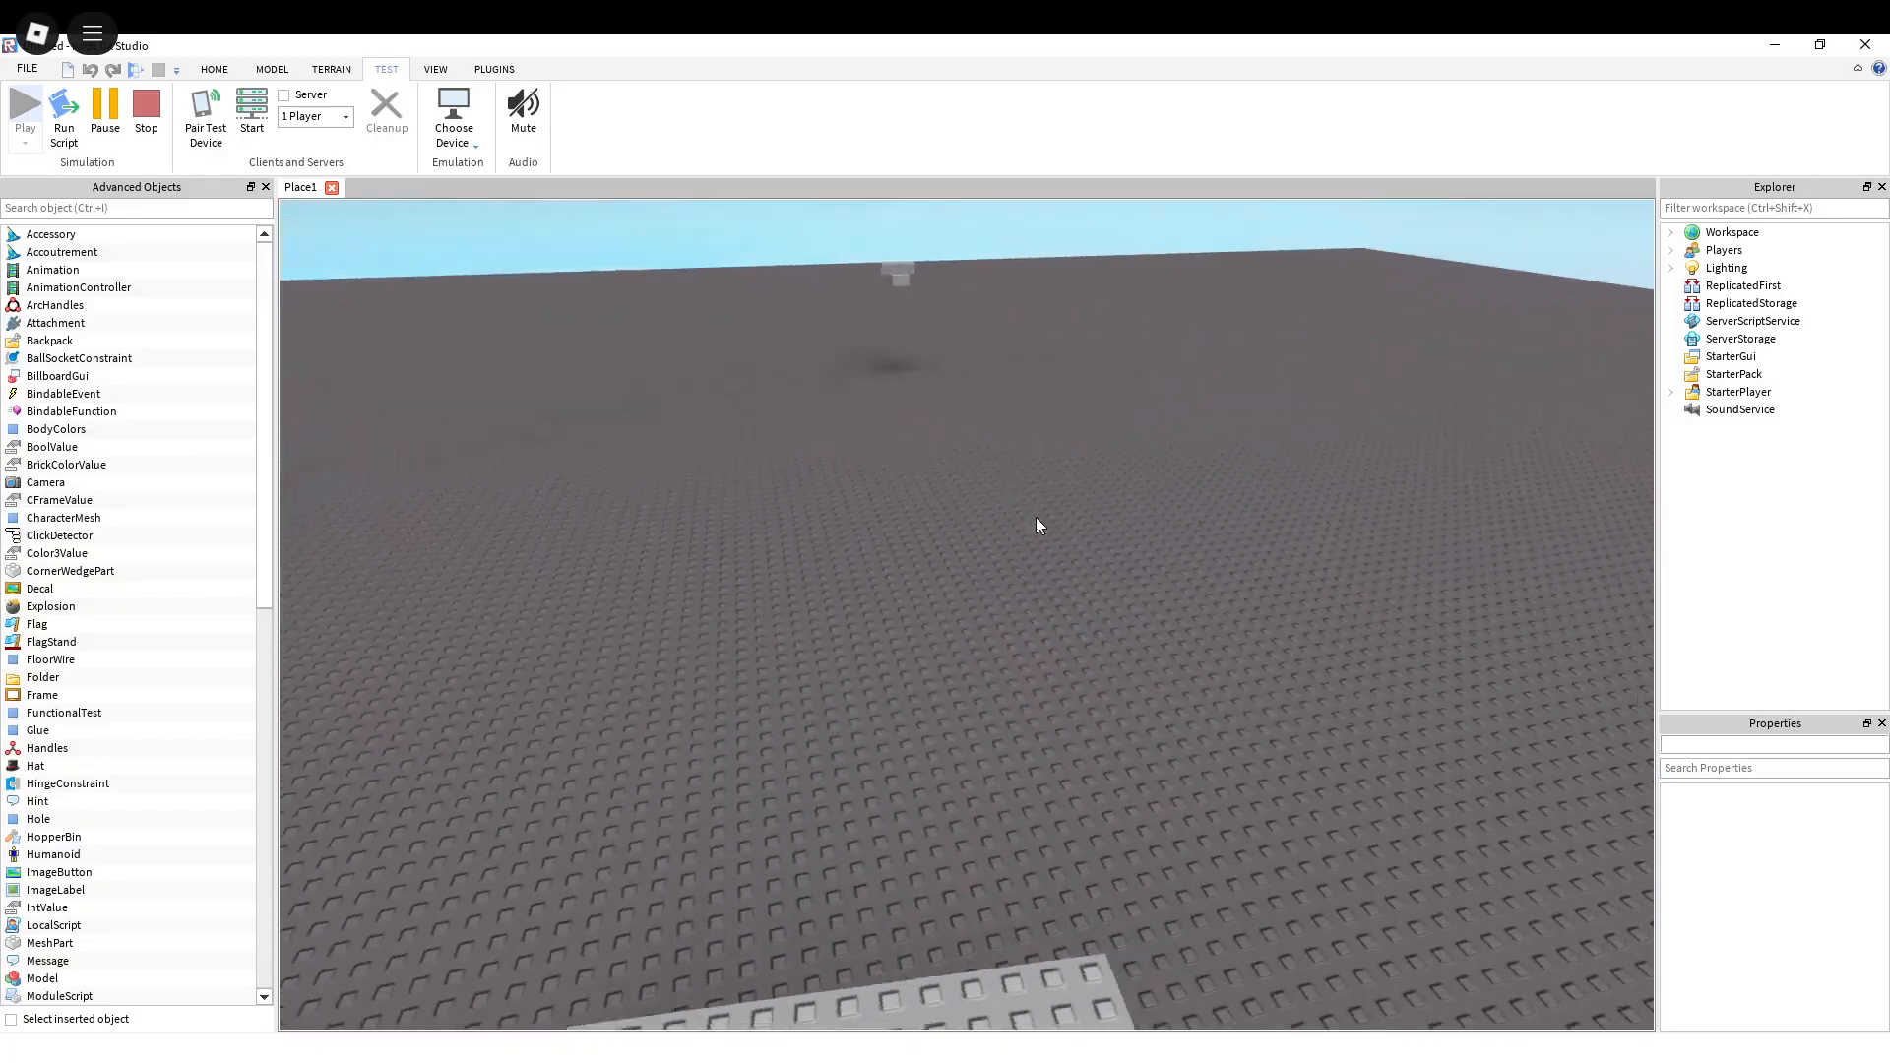
key(s)
key(a)
right_drag(1232, 530, 1232, 530)
key(w)
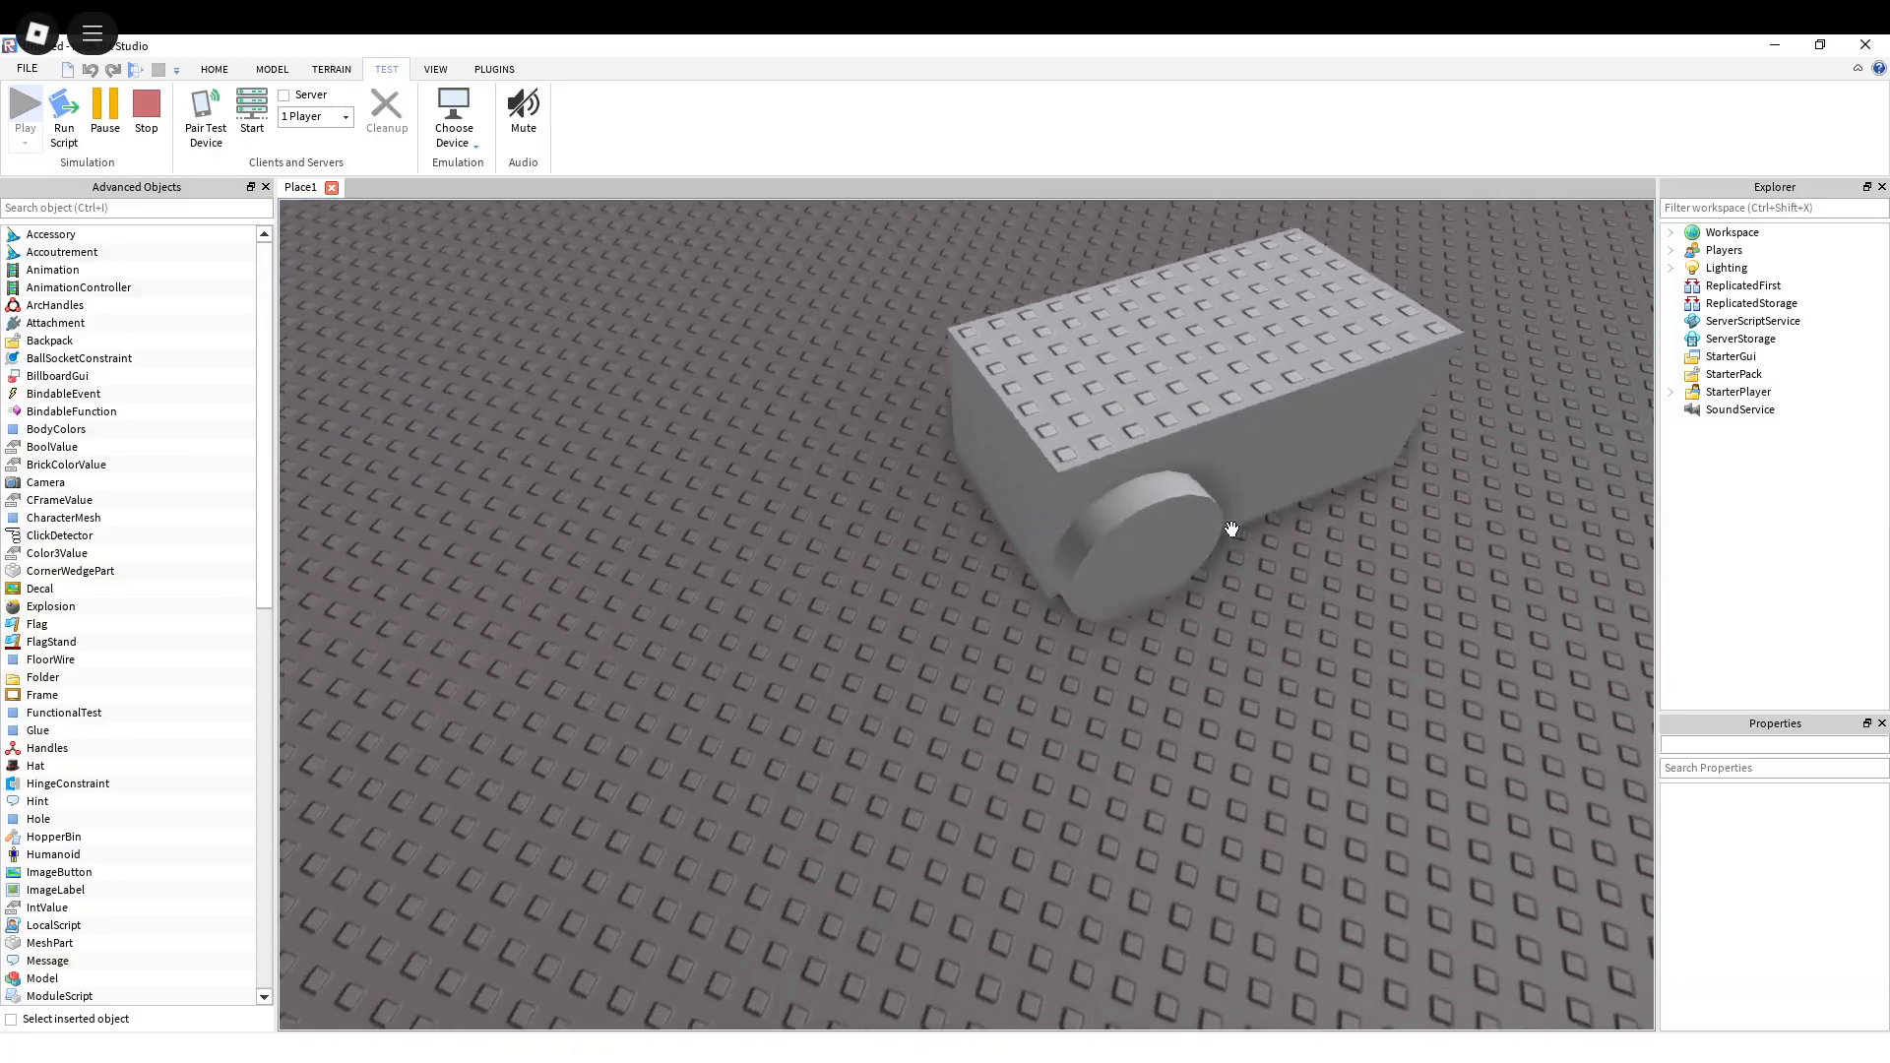
right_drag(1094, 586, 1054, 575)
key(s)
key(a)
key(w)
Step: Select the lower brick of the stacked motor pair and expand its Surface Inputs properties down to the top surface settings
key(w)
right_drag(1175, 564, 1176, 565)
key(w)
right_drag(1020, 644, 1074, 676)
key(a)
key(w)
key(w)
right_drag(1035, 540, 1036, 540)
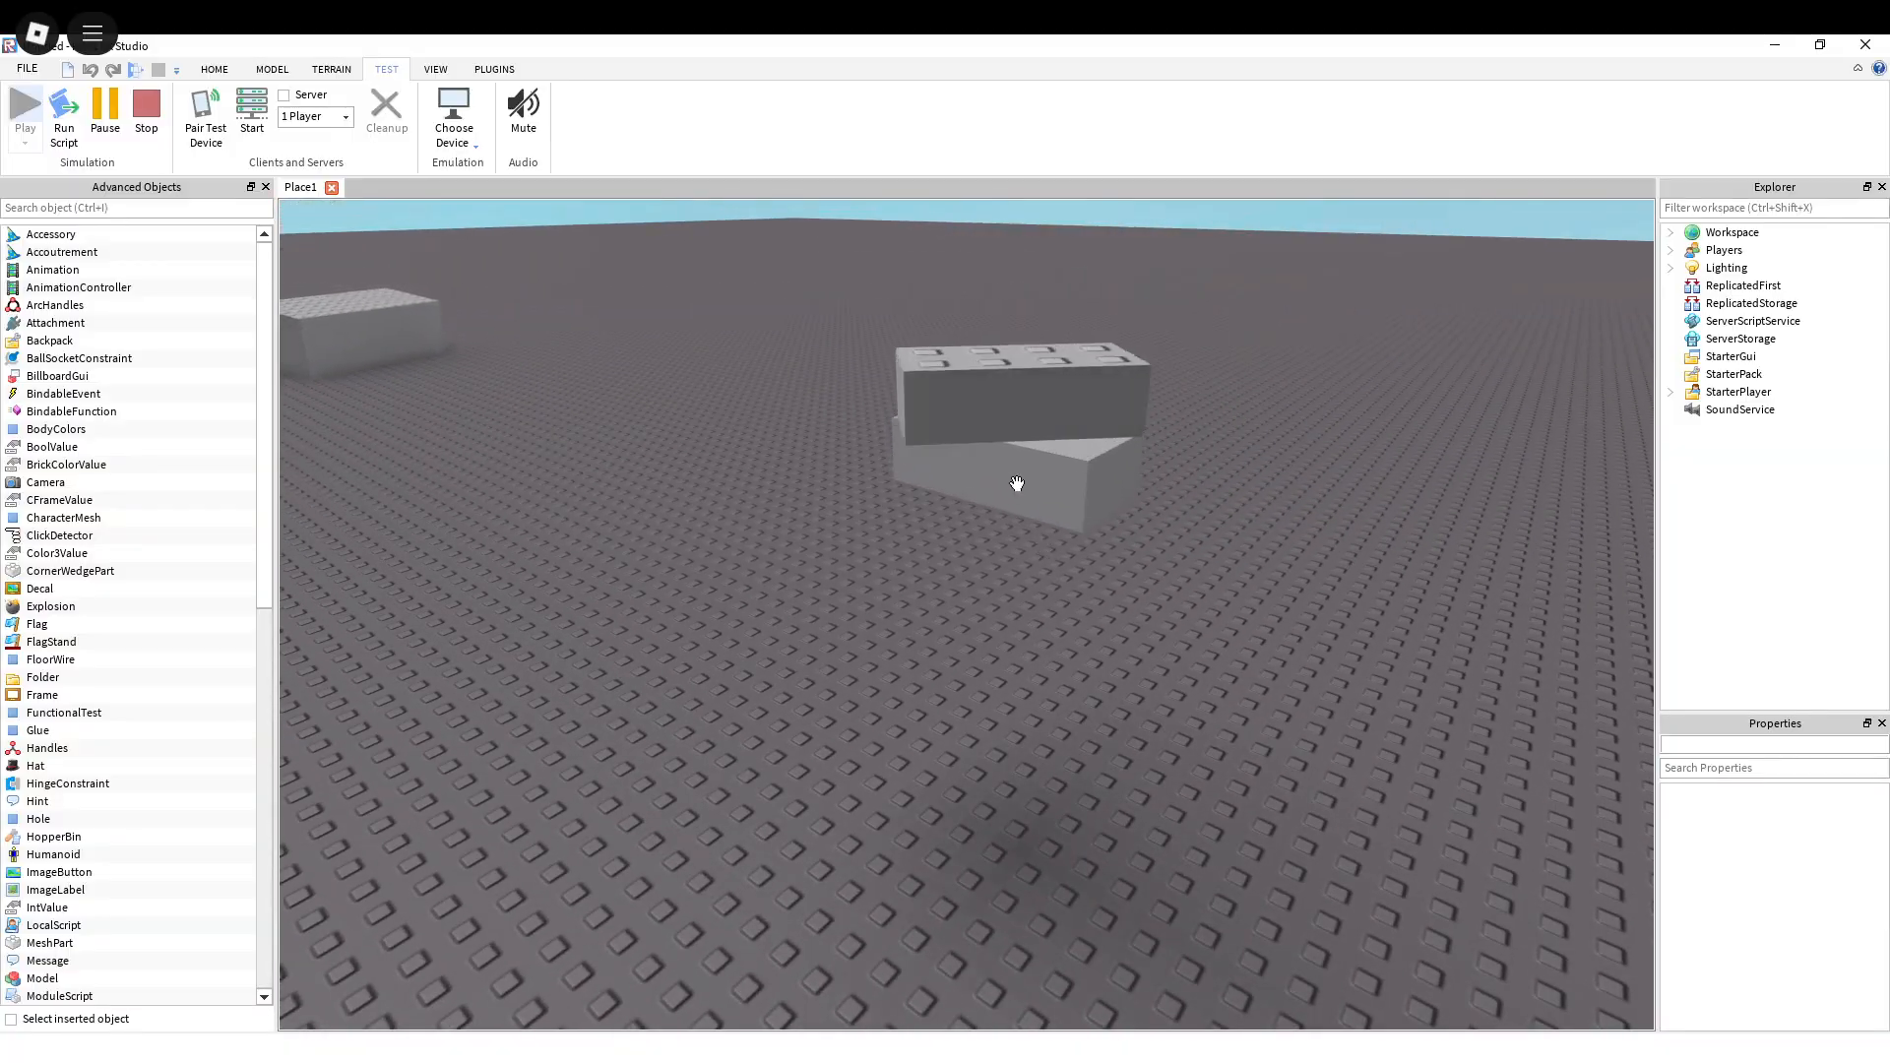
click(1017, 483)
scroll(1845, 957, down, 3)
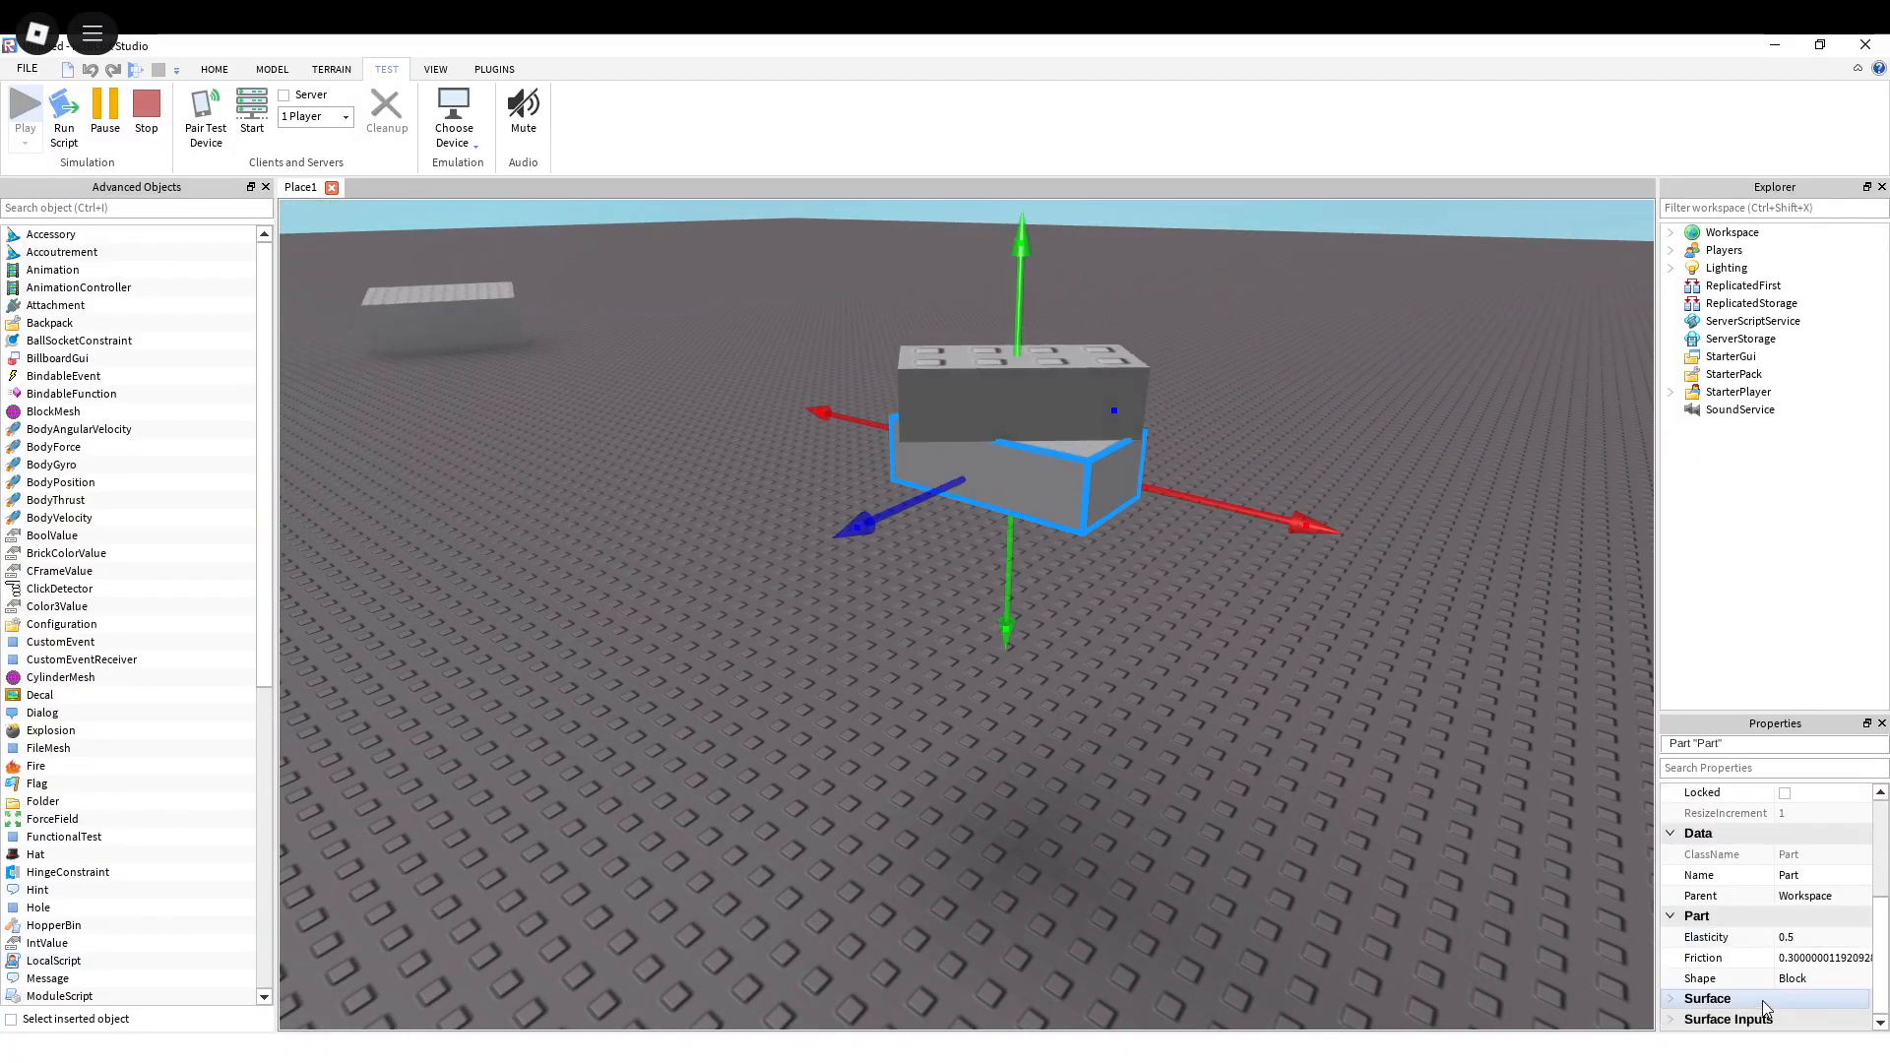
click(1671, 1020)
scroll(1823, 940, down, 5)
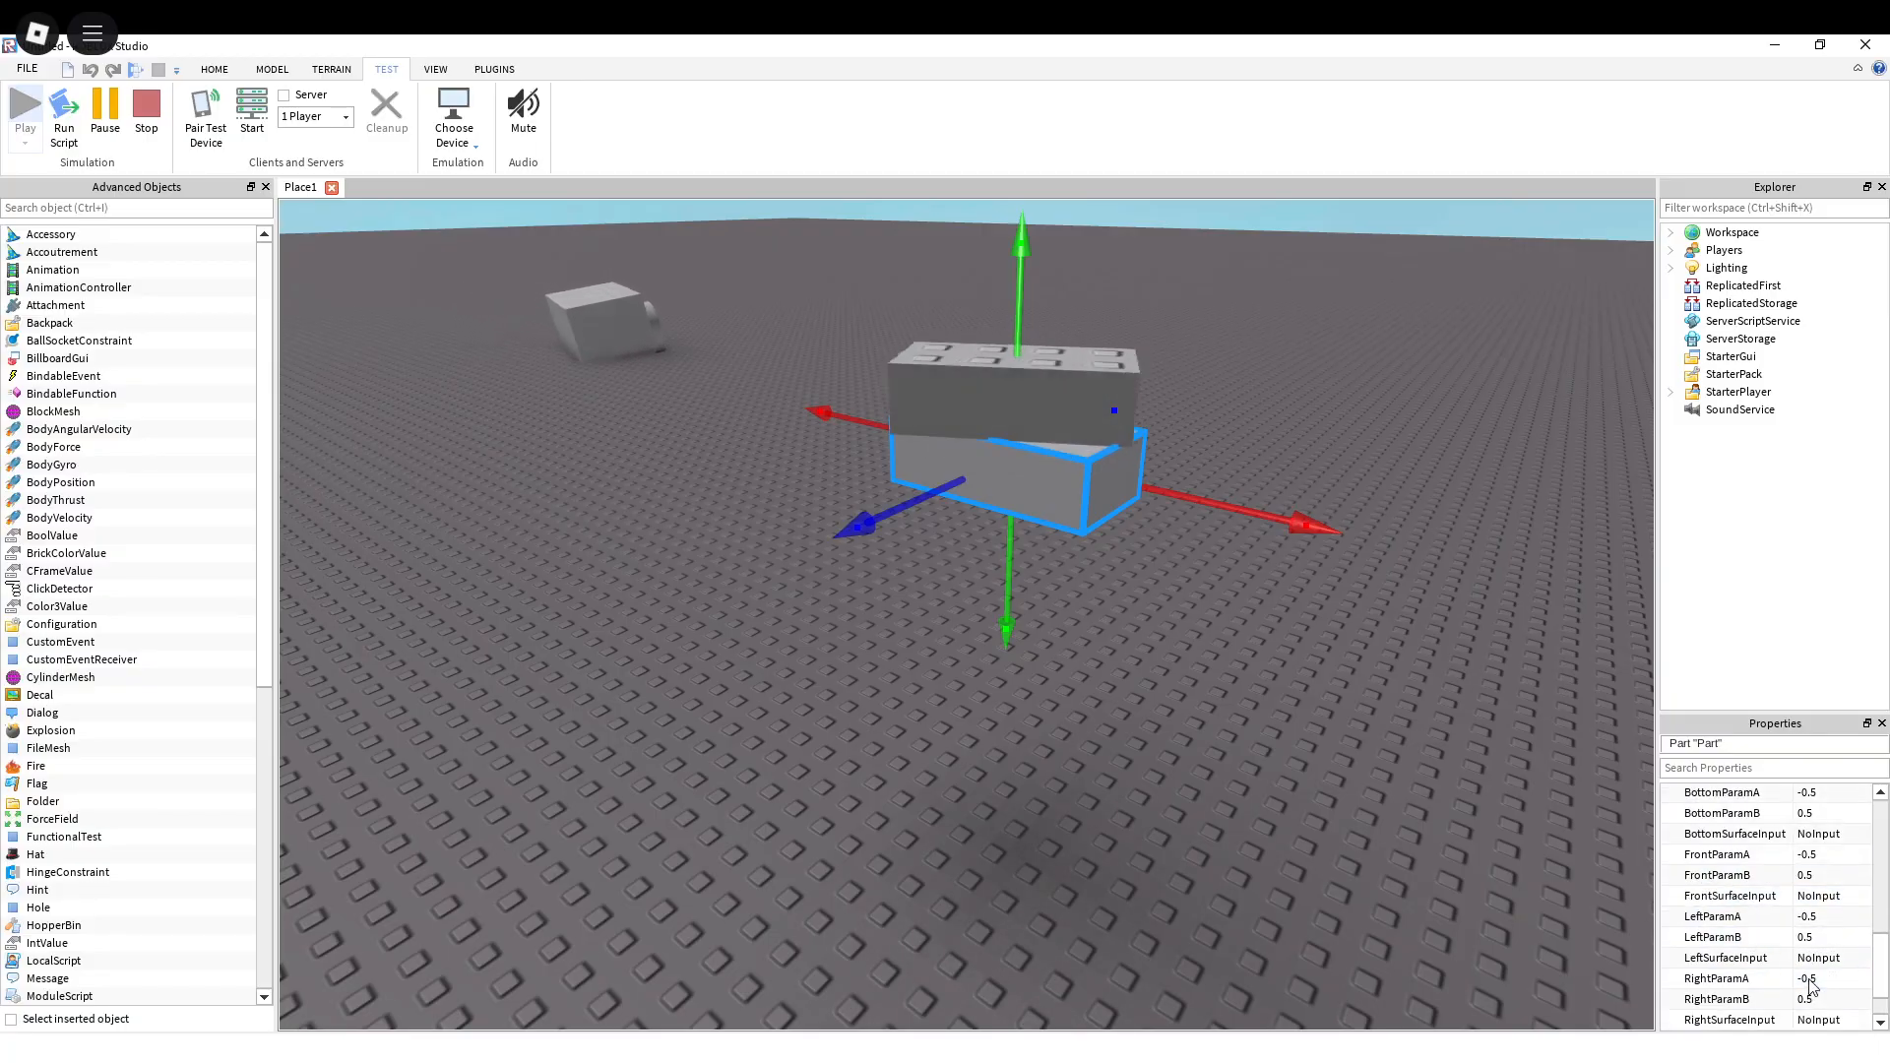
scroll(1810, 987, down, 1)
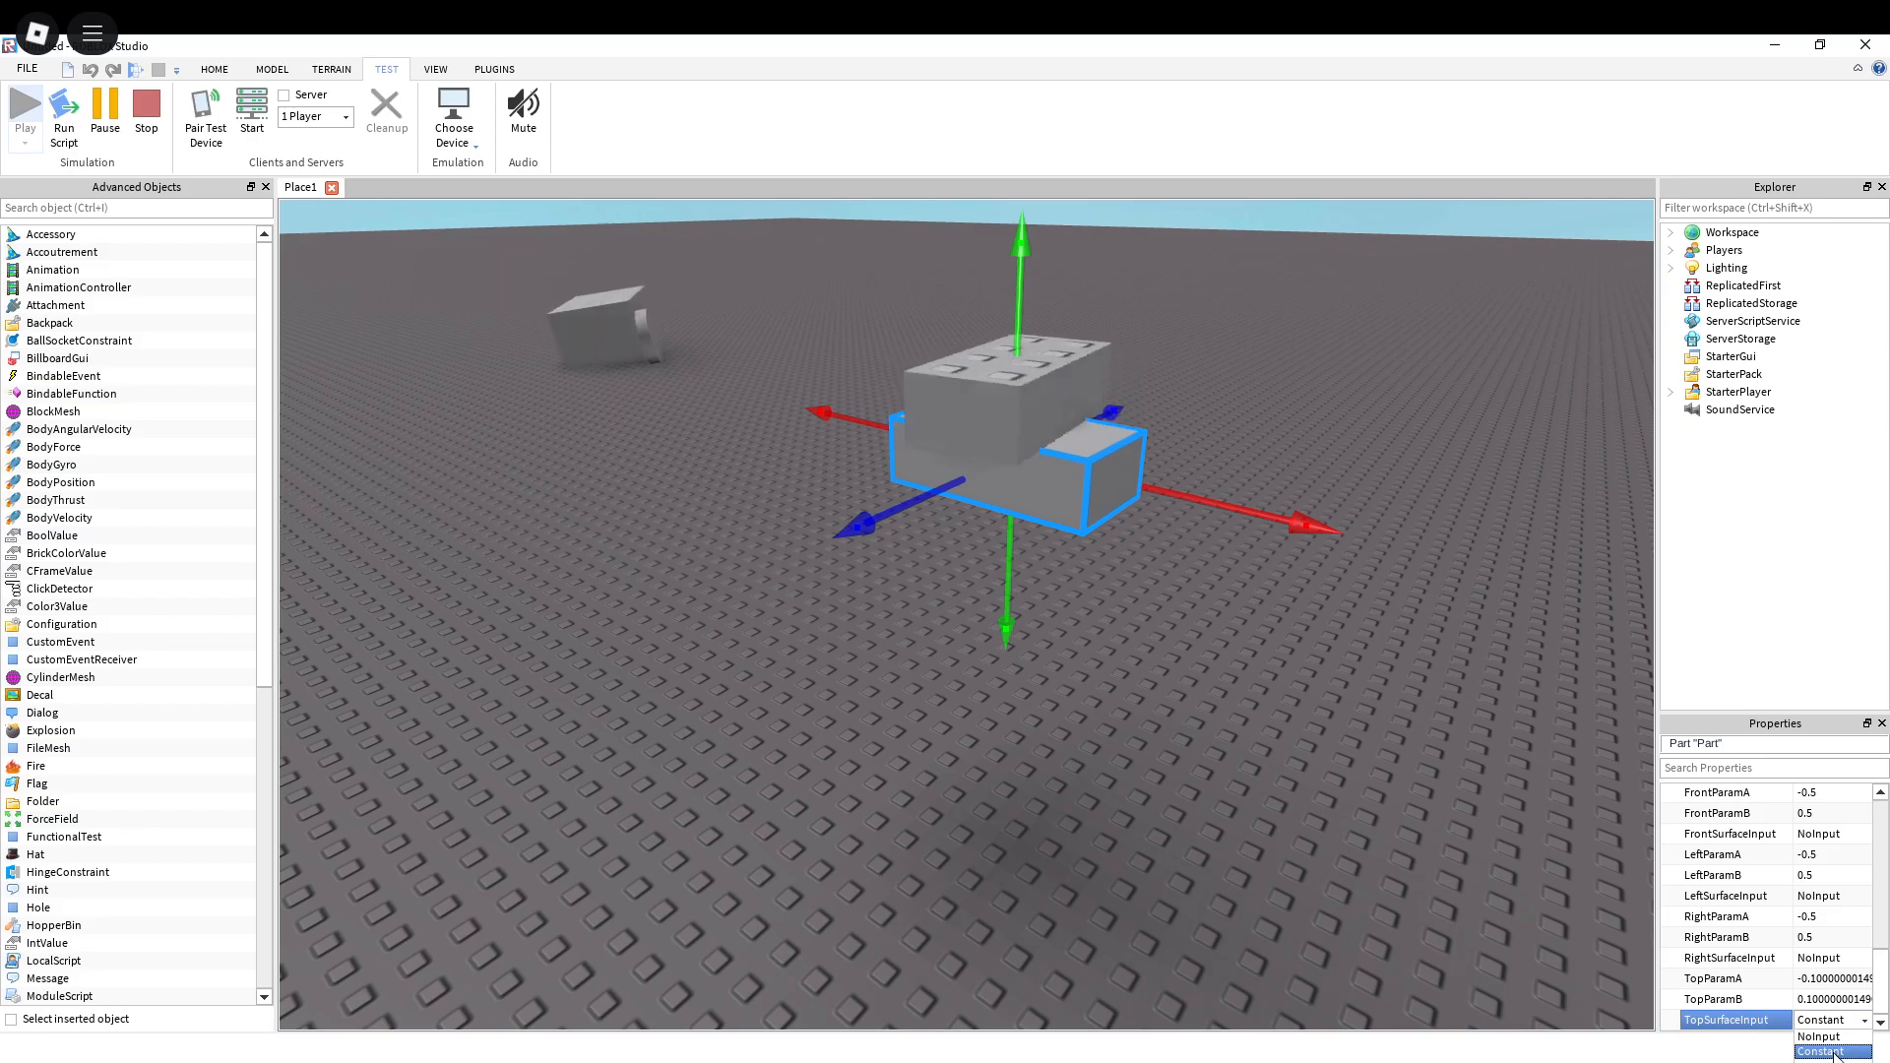
Step: Undock the Properties window over the viewport and set the lower brick's TopSurfaceInput to Sin
click(1829, 1026)
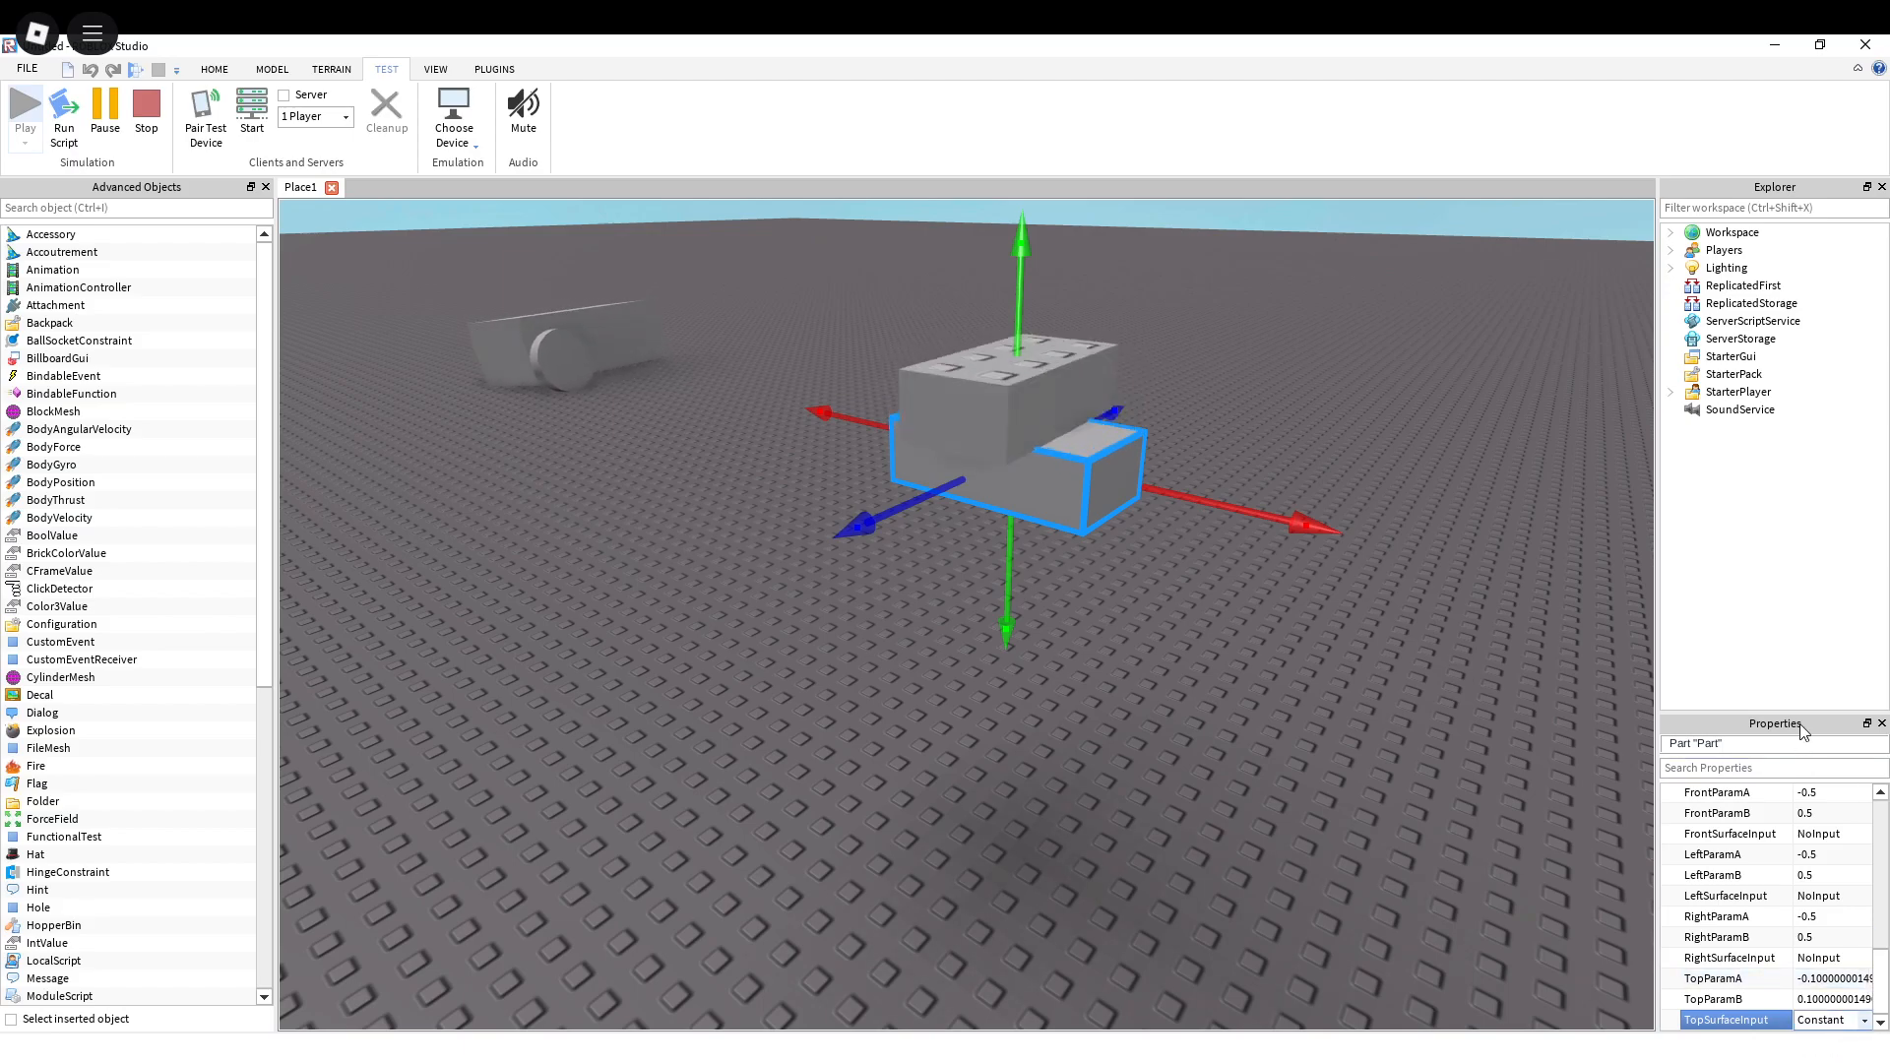
drag(1866, 728, 1577, 419)
click(1578, 714)
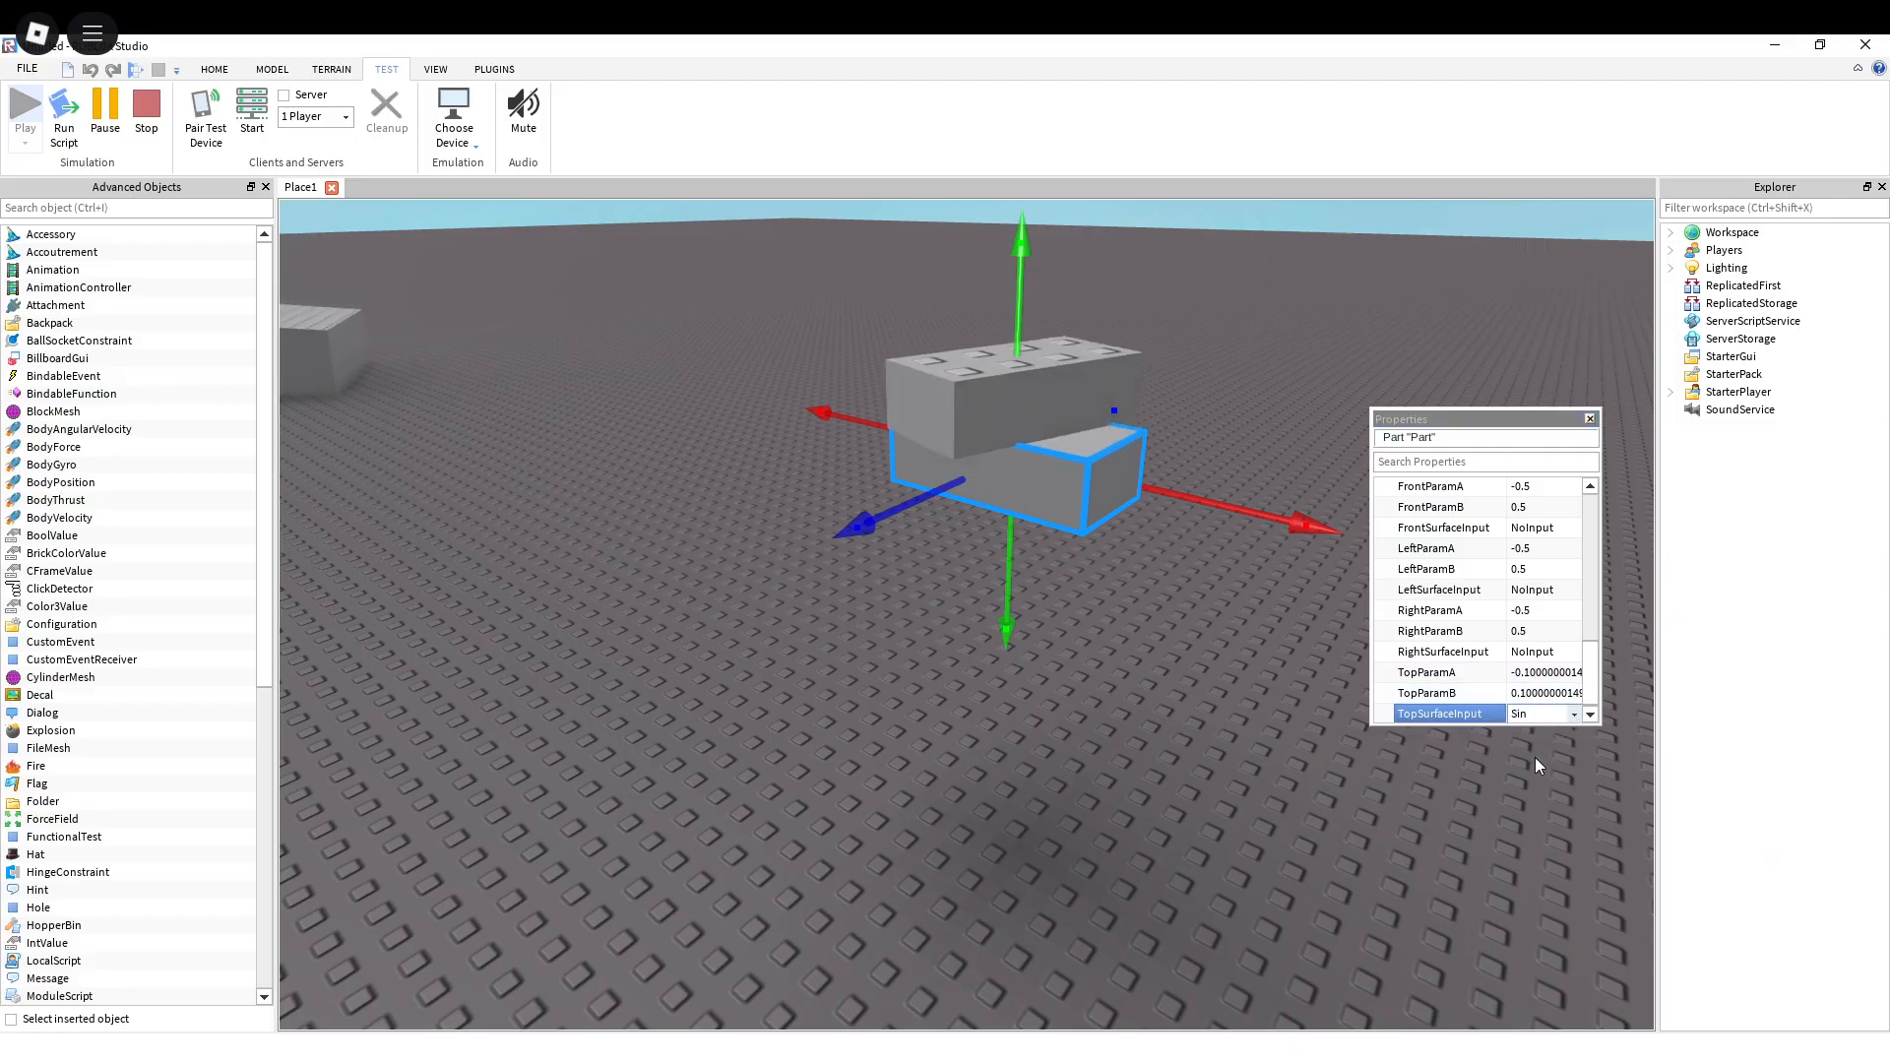
Step: Examine how the stacked motor bricks move with the Sin input, both close up and from several angles
scroll(1125, 537, up, 3)
right_drag(1125, 537, 1125, 538)
scroll(1126, 538, down, 4)
scroll(1126, 538, up, 3)
scroll(1125, 537, up, 3)
scroll(1126, 538, down, 2)
scroll(1125, 537, down, 3)
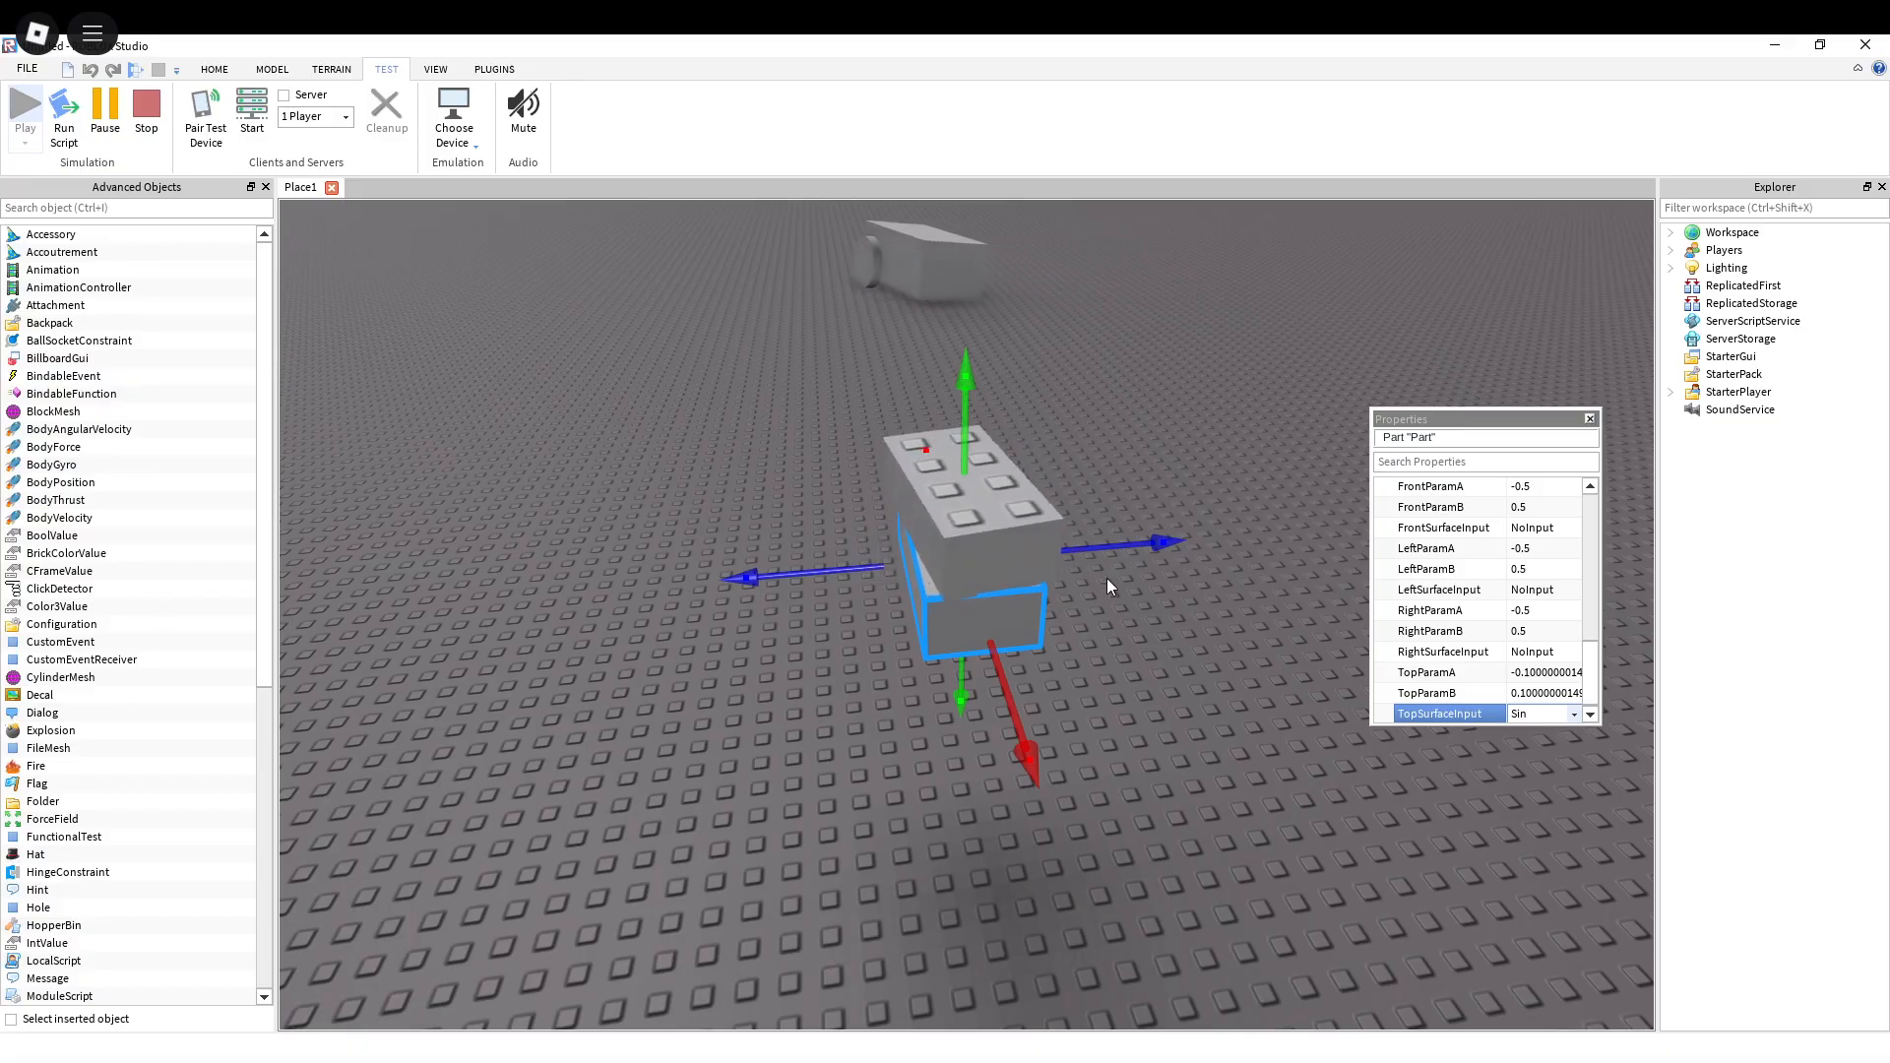
drag(1106, 552, 1104, 554)
key(s)
mouse_move(1104, 553)
right_down()
mouse_move(1148, 541)
mouse_move(1089, 540)
right_up()
key(w)
key(d)
key(s)
key(a)
key(w)
key(d)
key(w)
key(d)
key(d)
key(s)
key(w)
key(s)
key(f)
key(w)
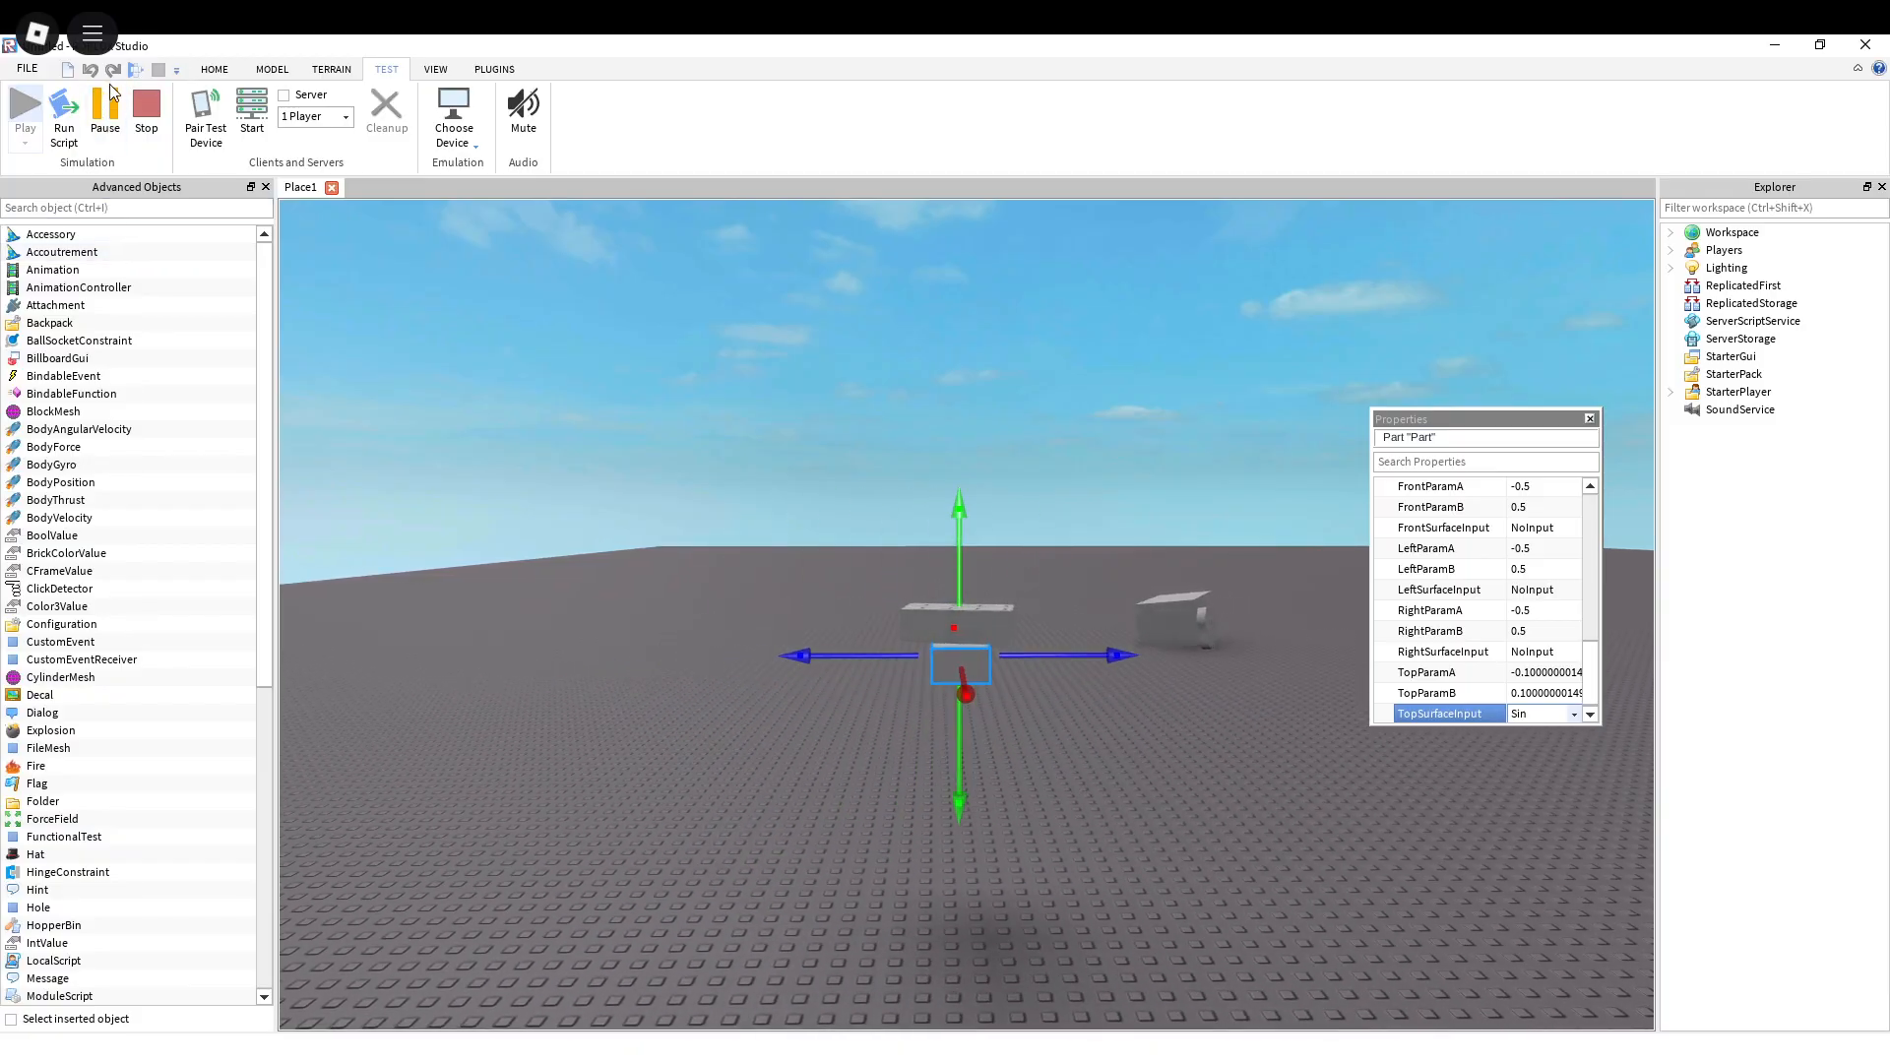
Step: Compare the motion of the stacked brick pair with the wheeled block behind it from a low viewpoint
key(w)
right_drag(1052, 510, 989, 522)
key(s)
key(d)
key(a)
key(s)
key(w)
key(d)
key(s)
key(a)
right_drag(1032, 419, 1032, 418)
key(w)
key(d)
key(a)
key(w)
key(d)
key(s)
key(a)
key(w)
key(d)
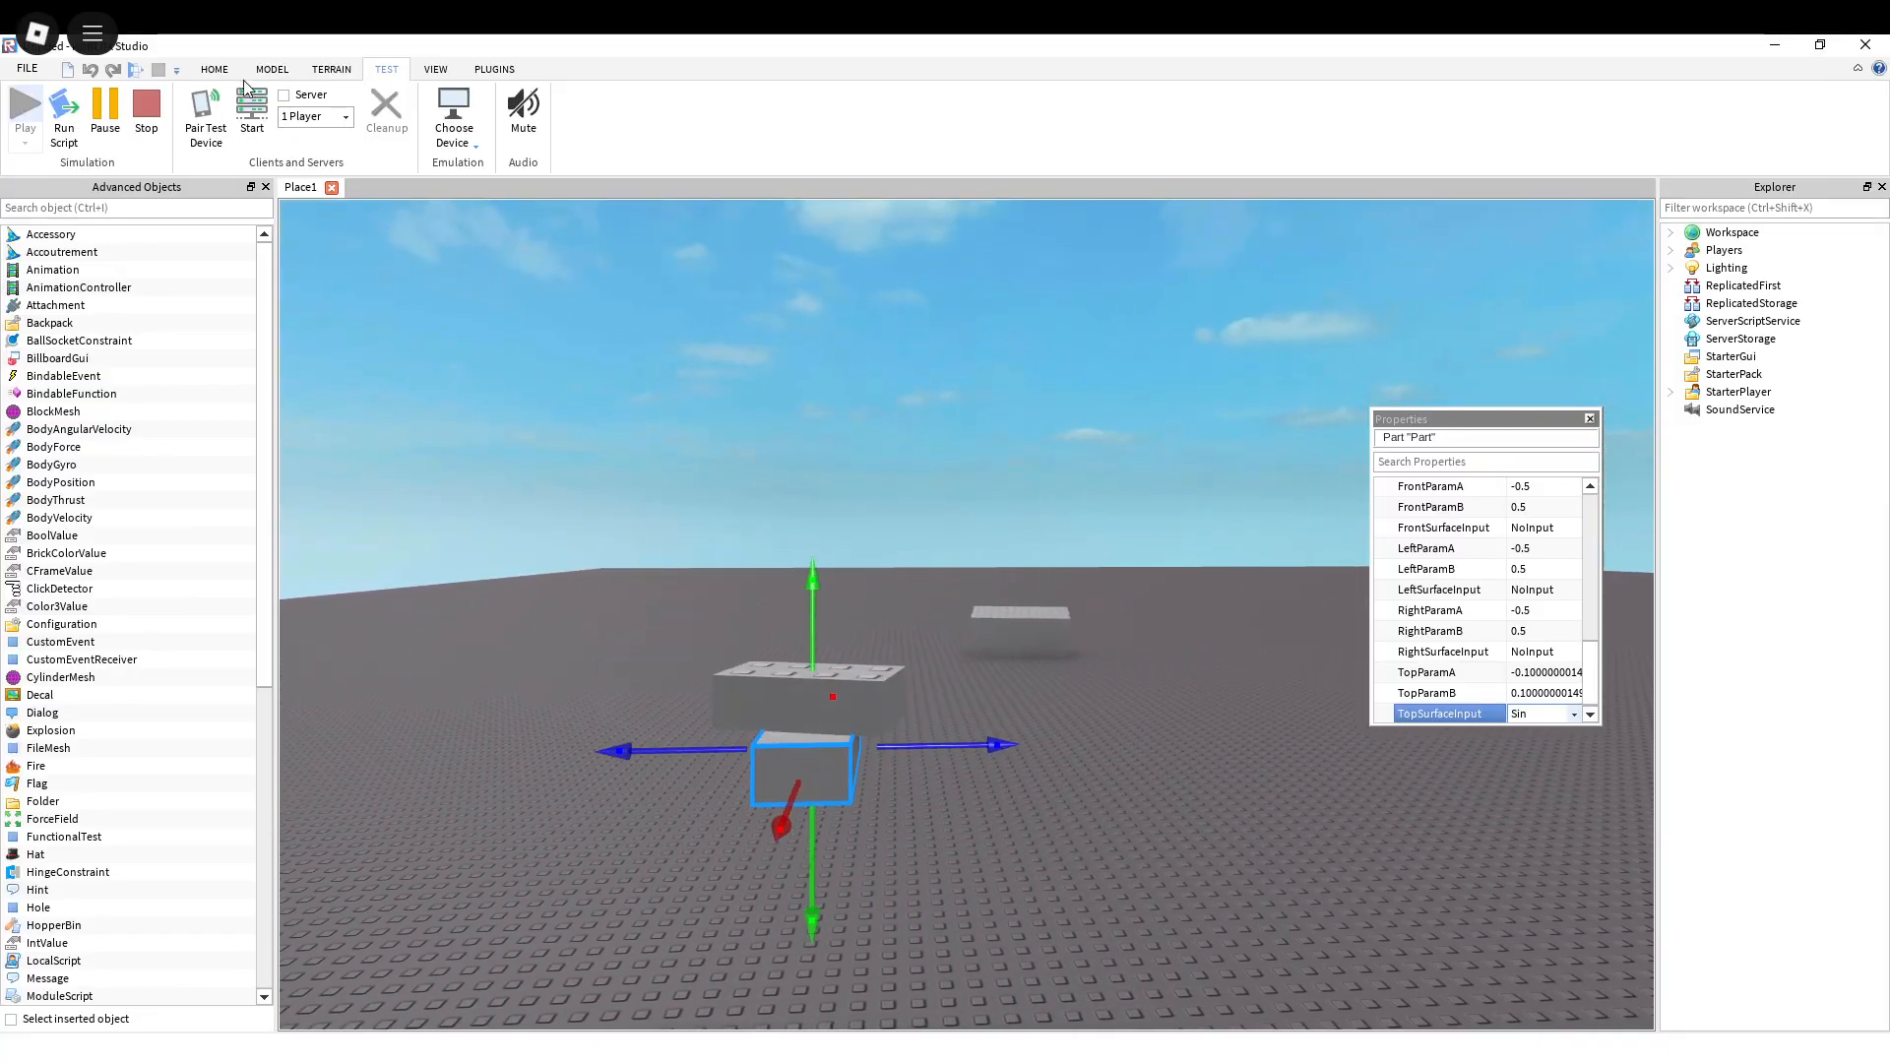
Step: Unanchor the lower brick of the stacked motor pair and view the bricks on the ground from above
click(238, 75)
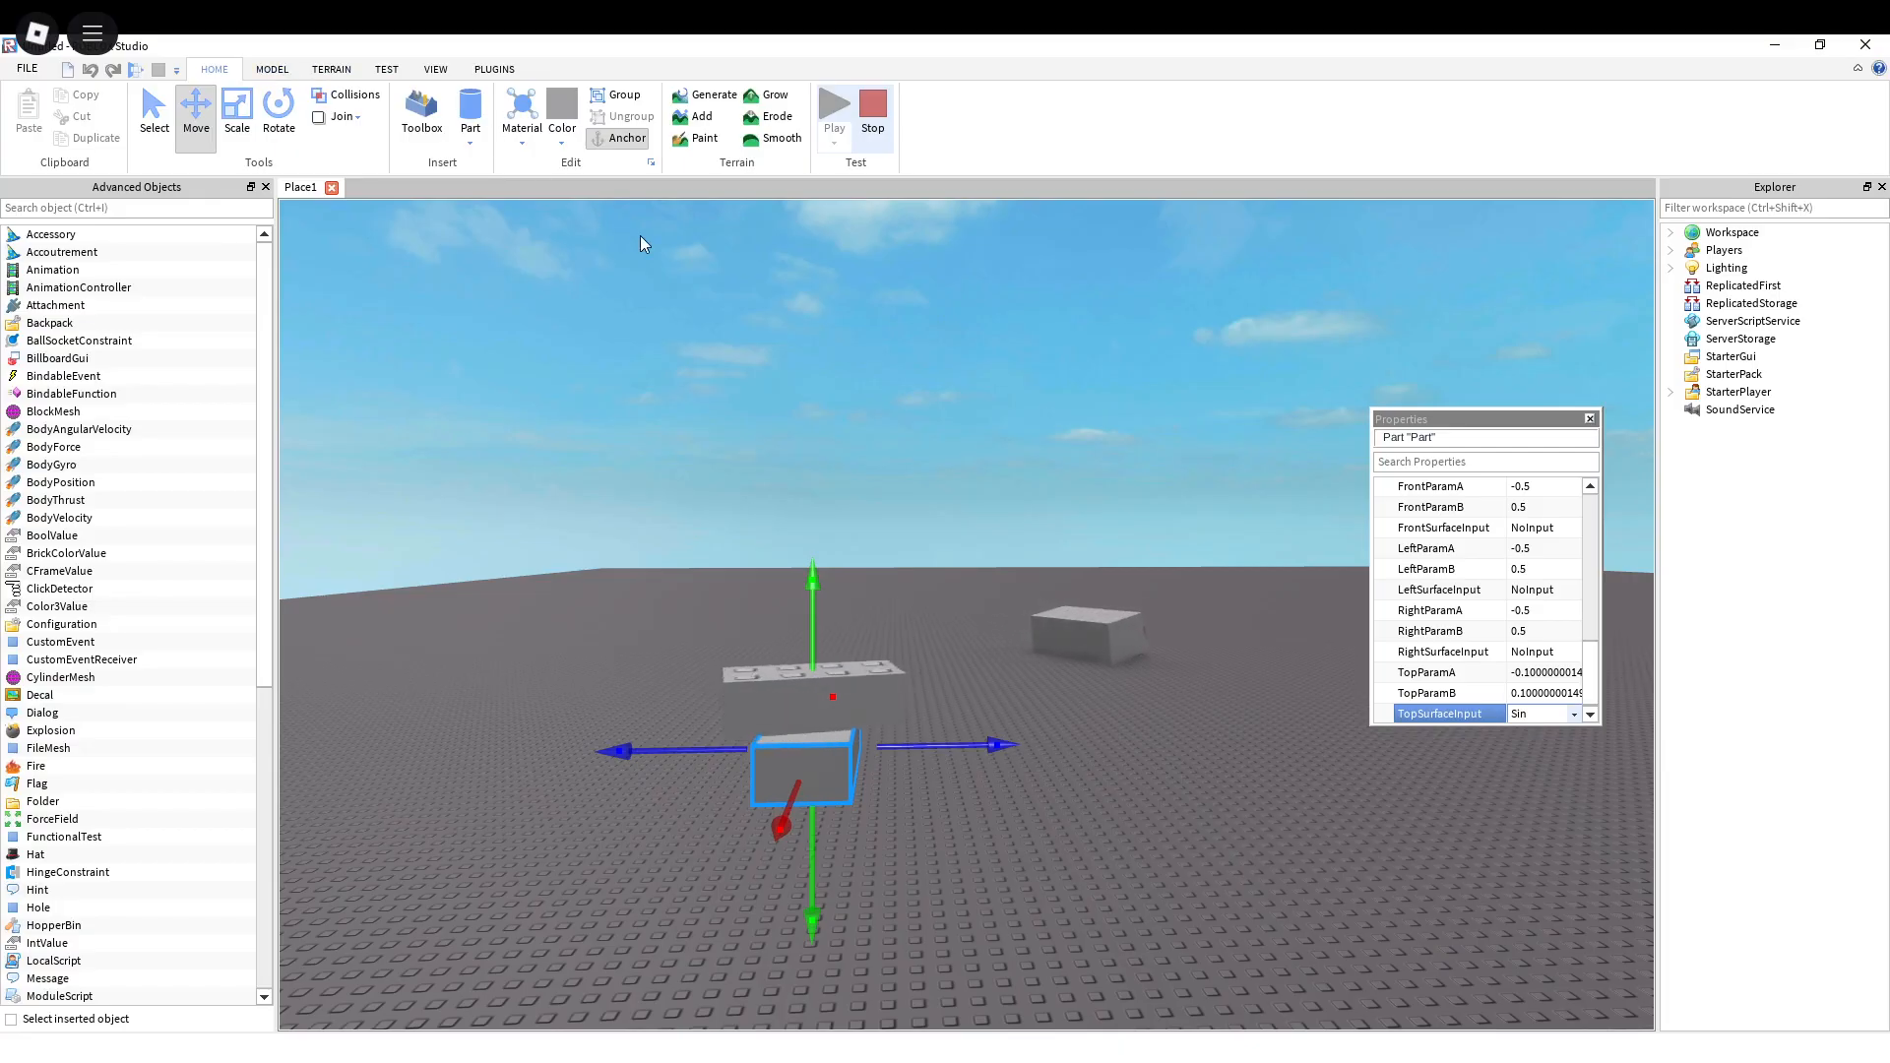
right_drag(679, 259, 680, 259)
key(s)
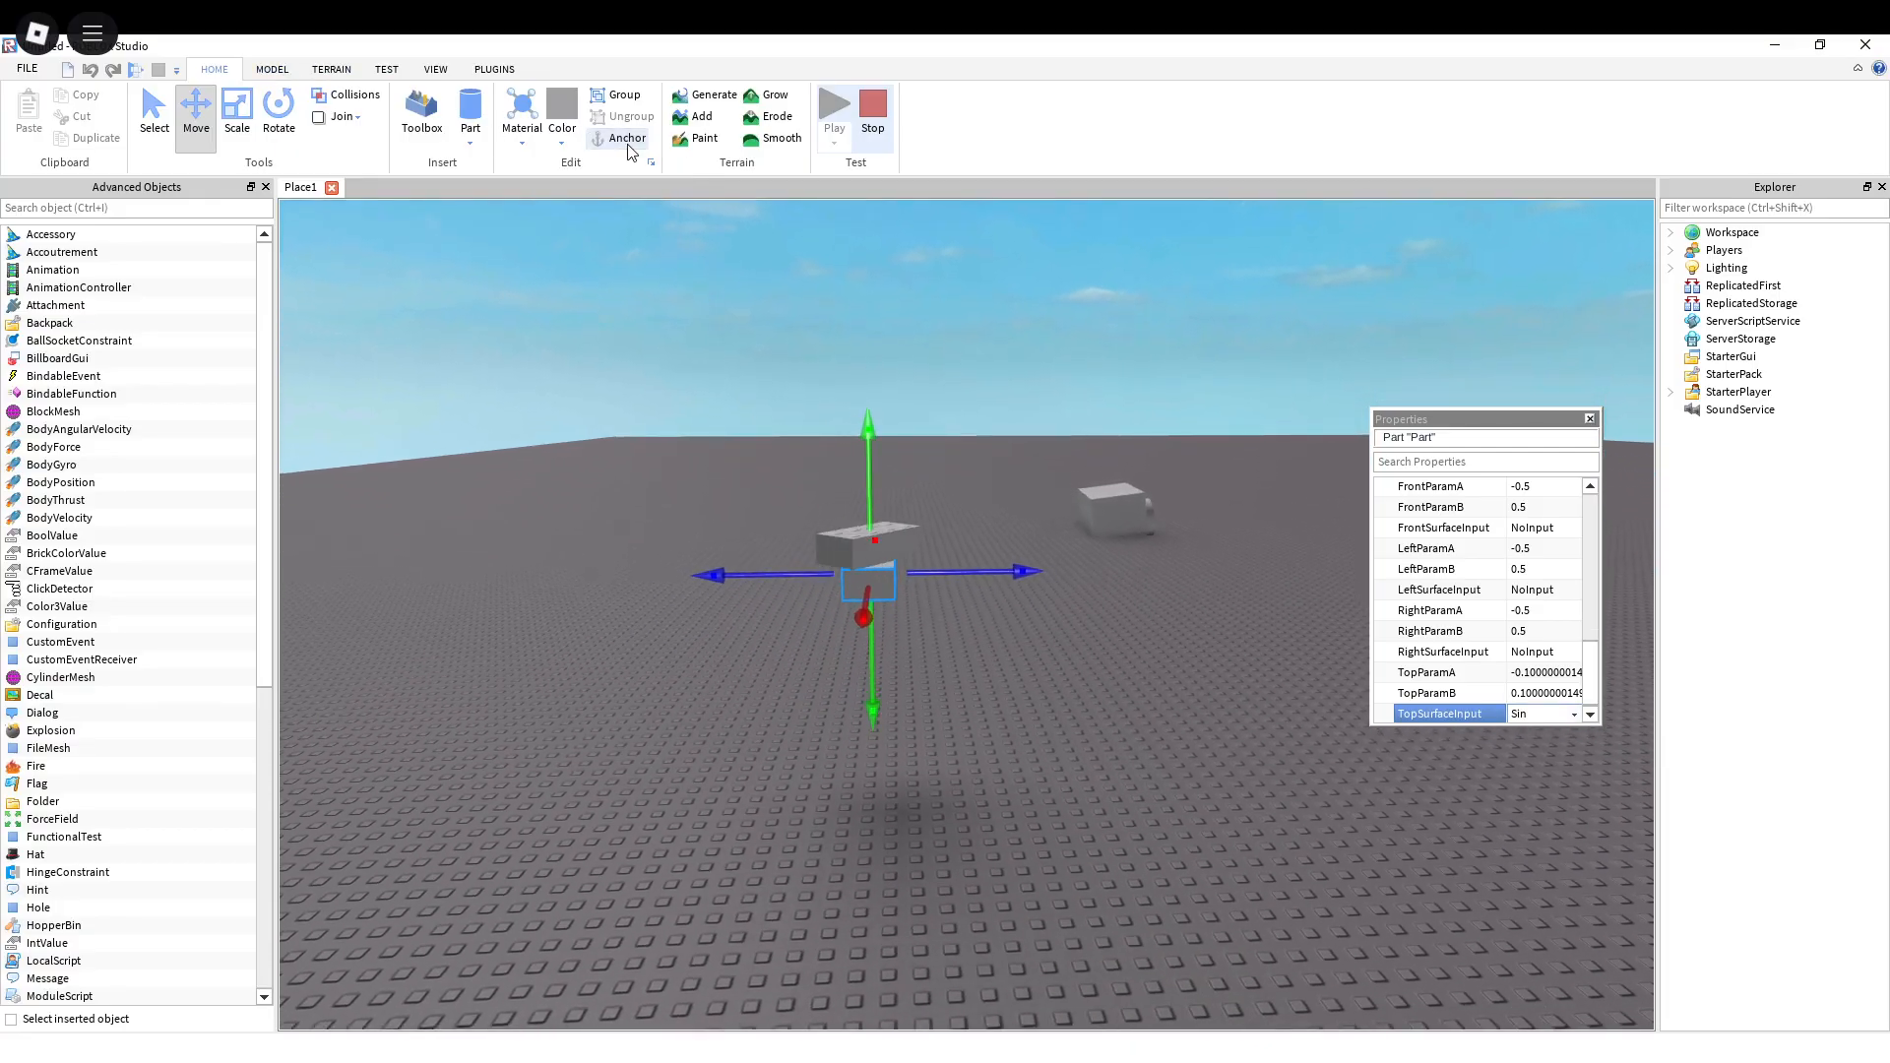
right_drag(901, 516, 902, 516)
key(s)
key(a)
key(w)
right_drag(1042, 534, 1042, 534)
key(d)
key(s)
key(a)
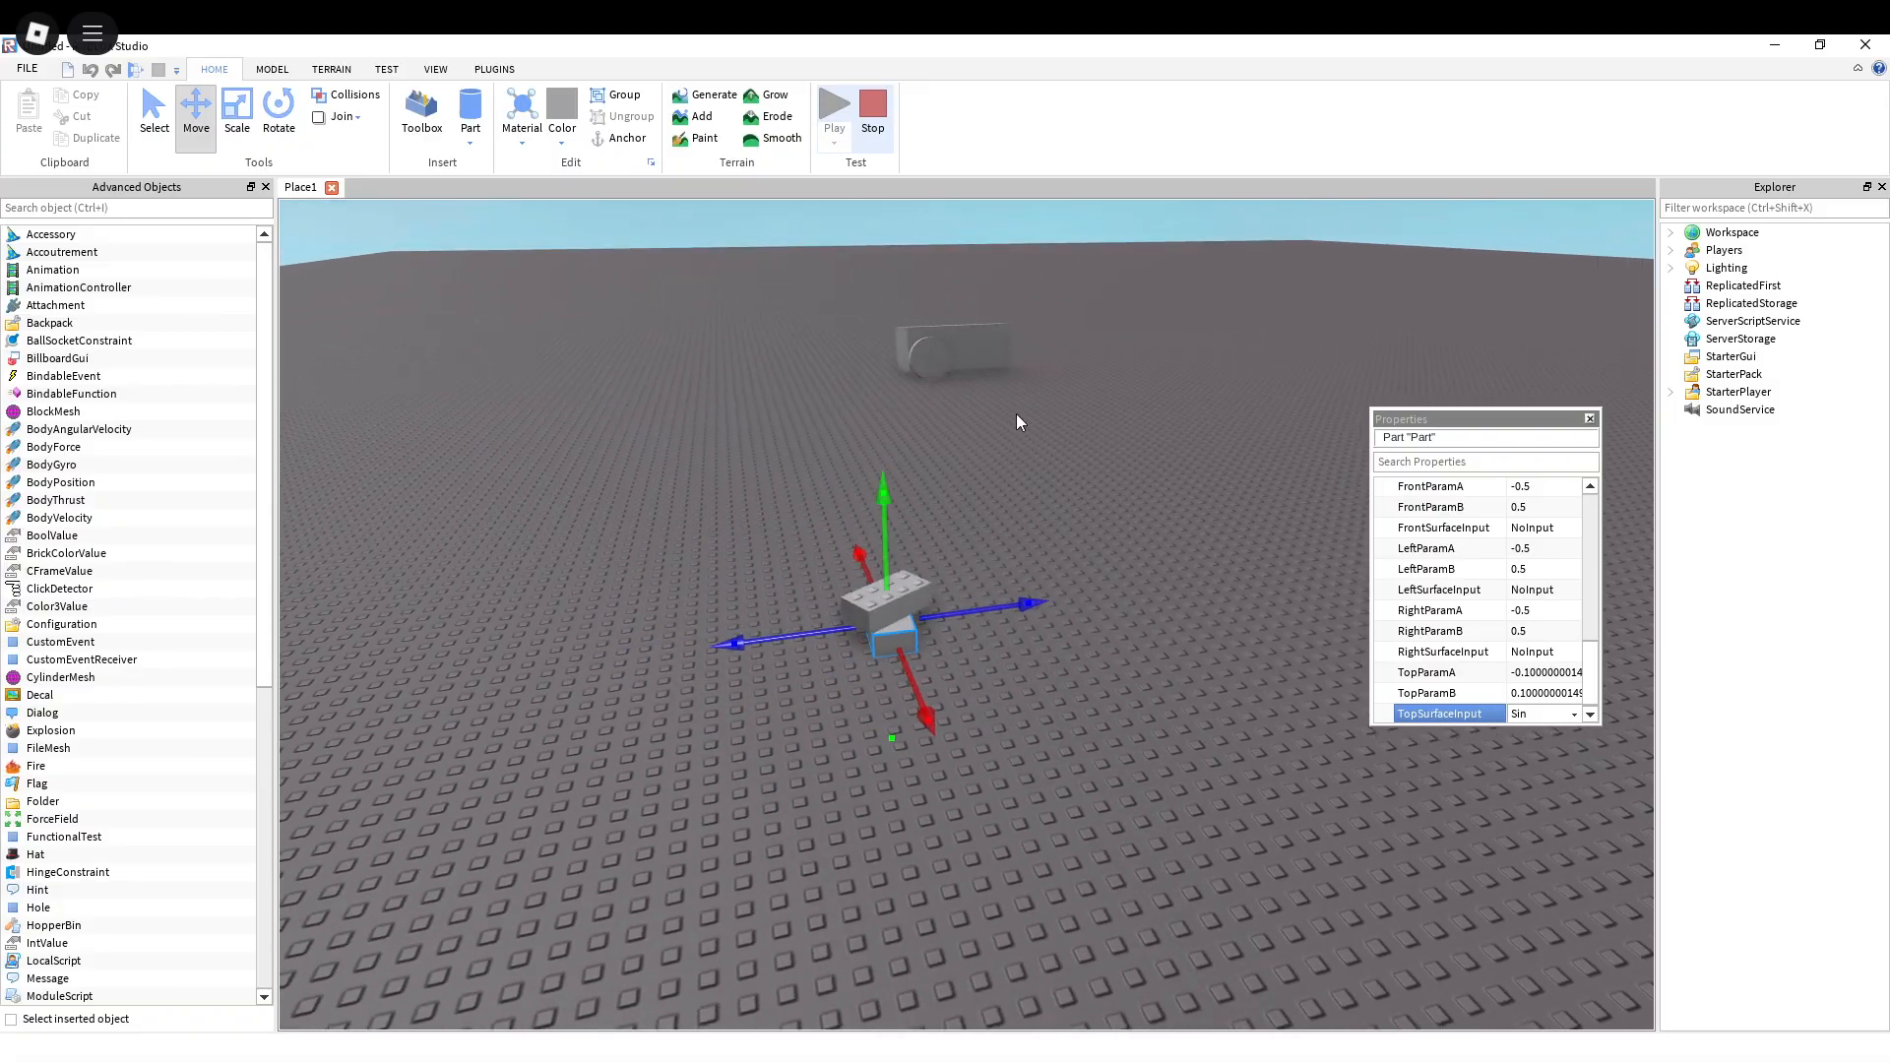
Step: Deselect the lower brick, dock the floating Properties window below the Explorer and enlarge its area slightly
click(1043, 423)
right_drag(1018, 462, 1018, 462)
key(s)
key(a)
key(w)
key(d)
key(s)
drag(1396, 422, 1768, 1019)
key(a)
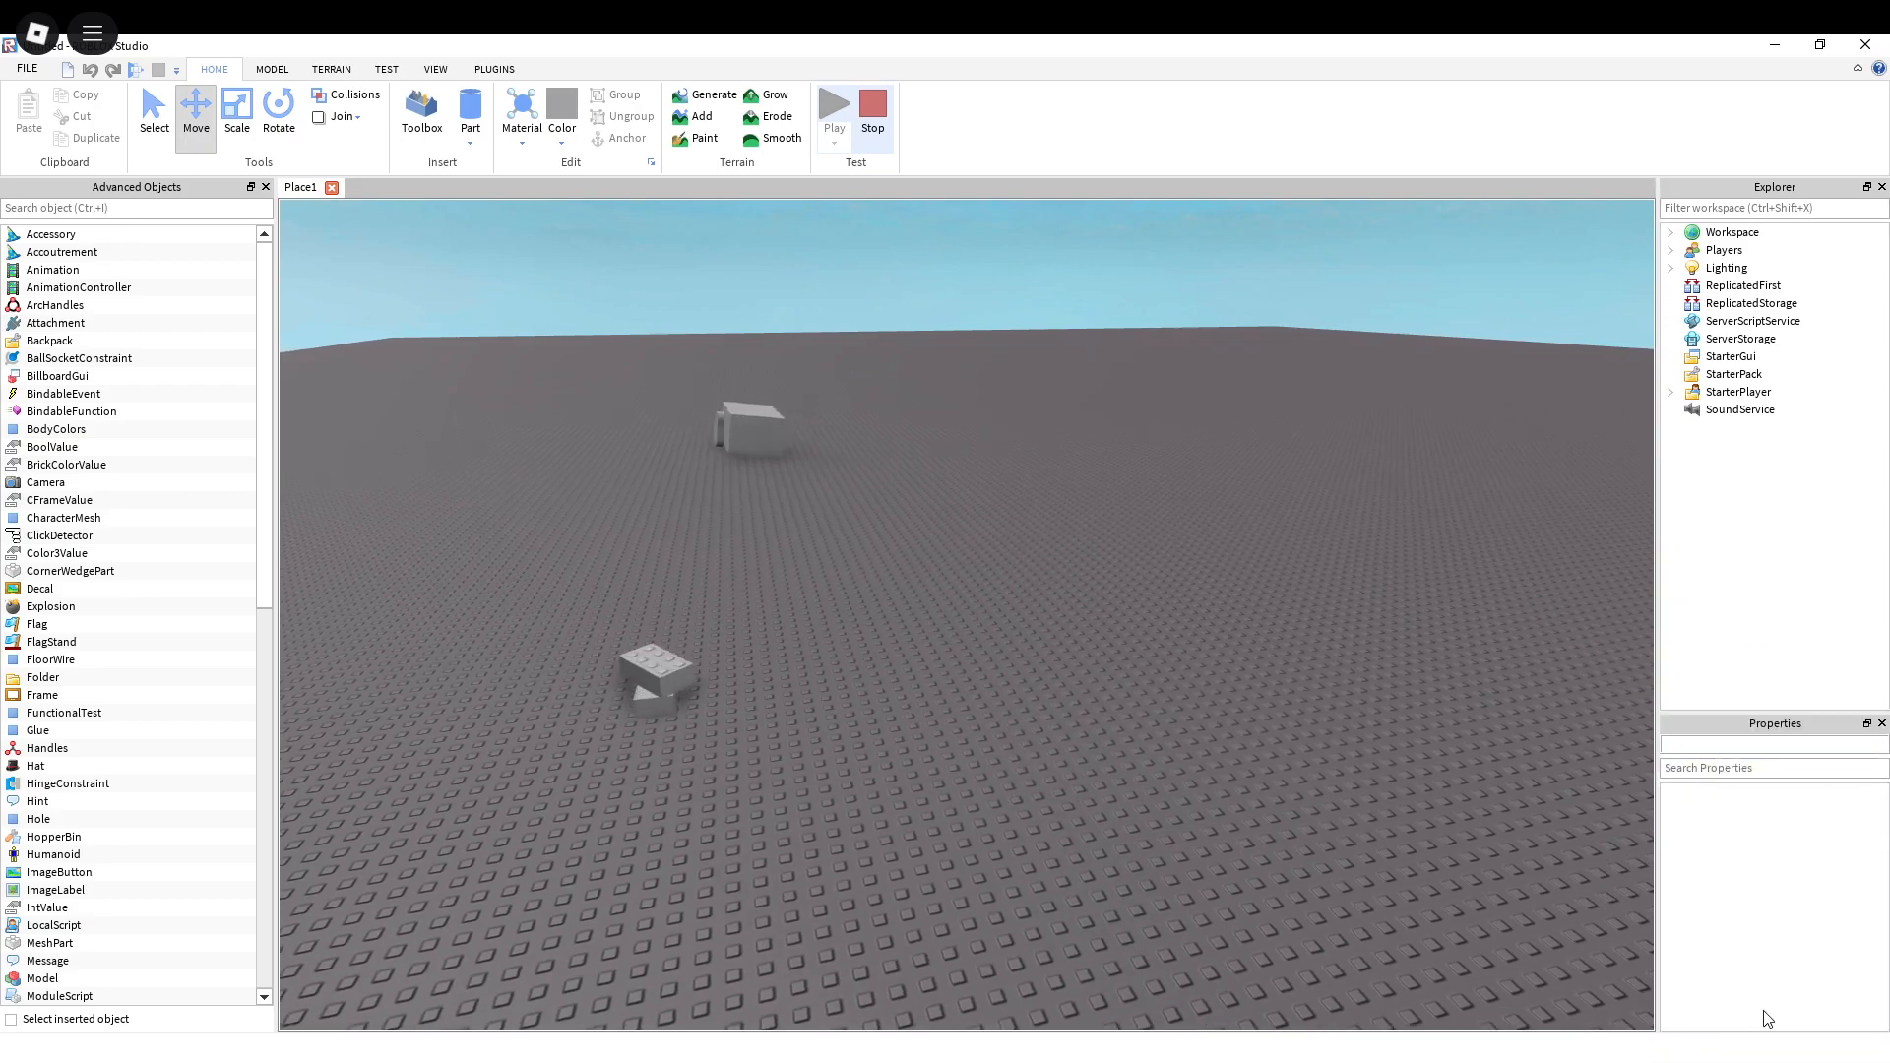
drag(1764, 713, 1767, 676)
key(a)
key(w)
right_drag(923, 529, 922, 529)
key(d)
key(s)
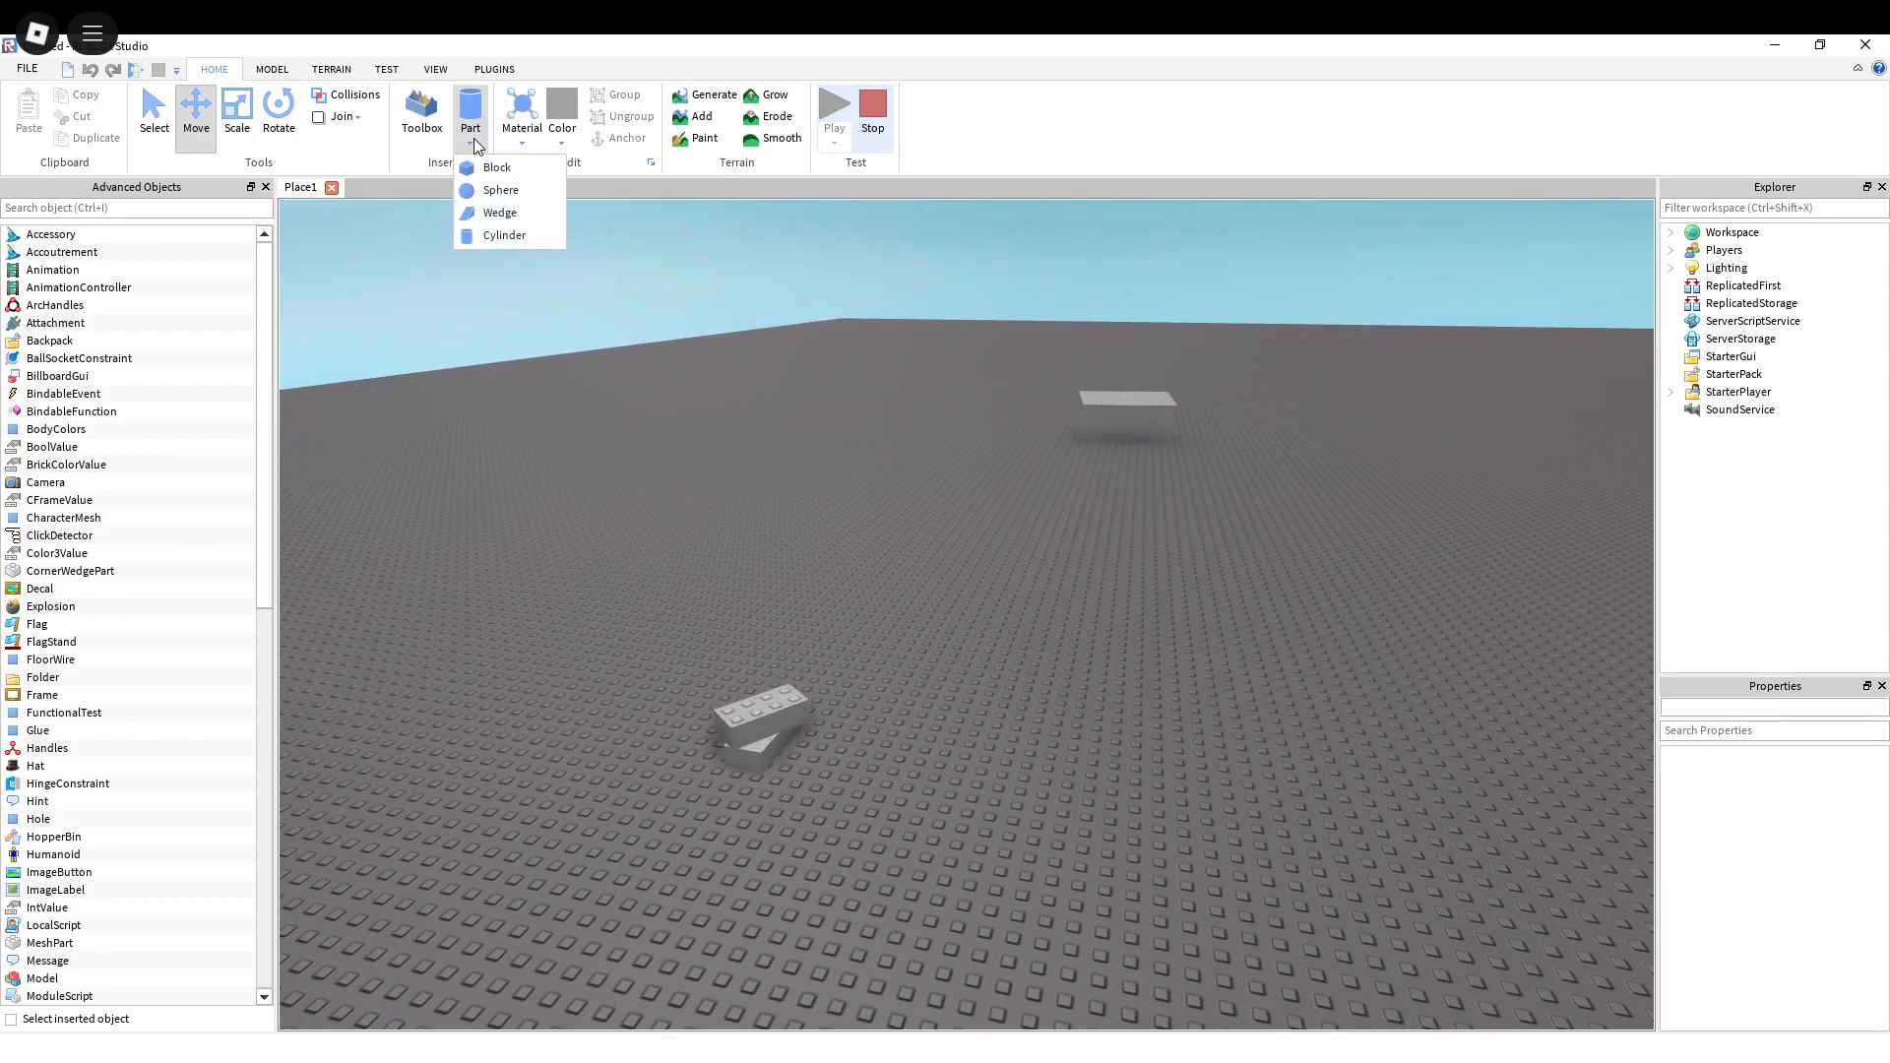
click(977, 339)
key(a)
right_drag(1153, 319, 1153, 319)
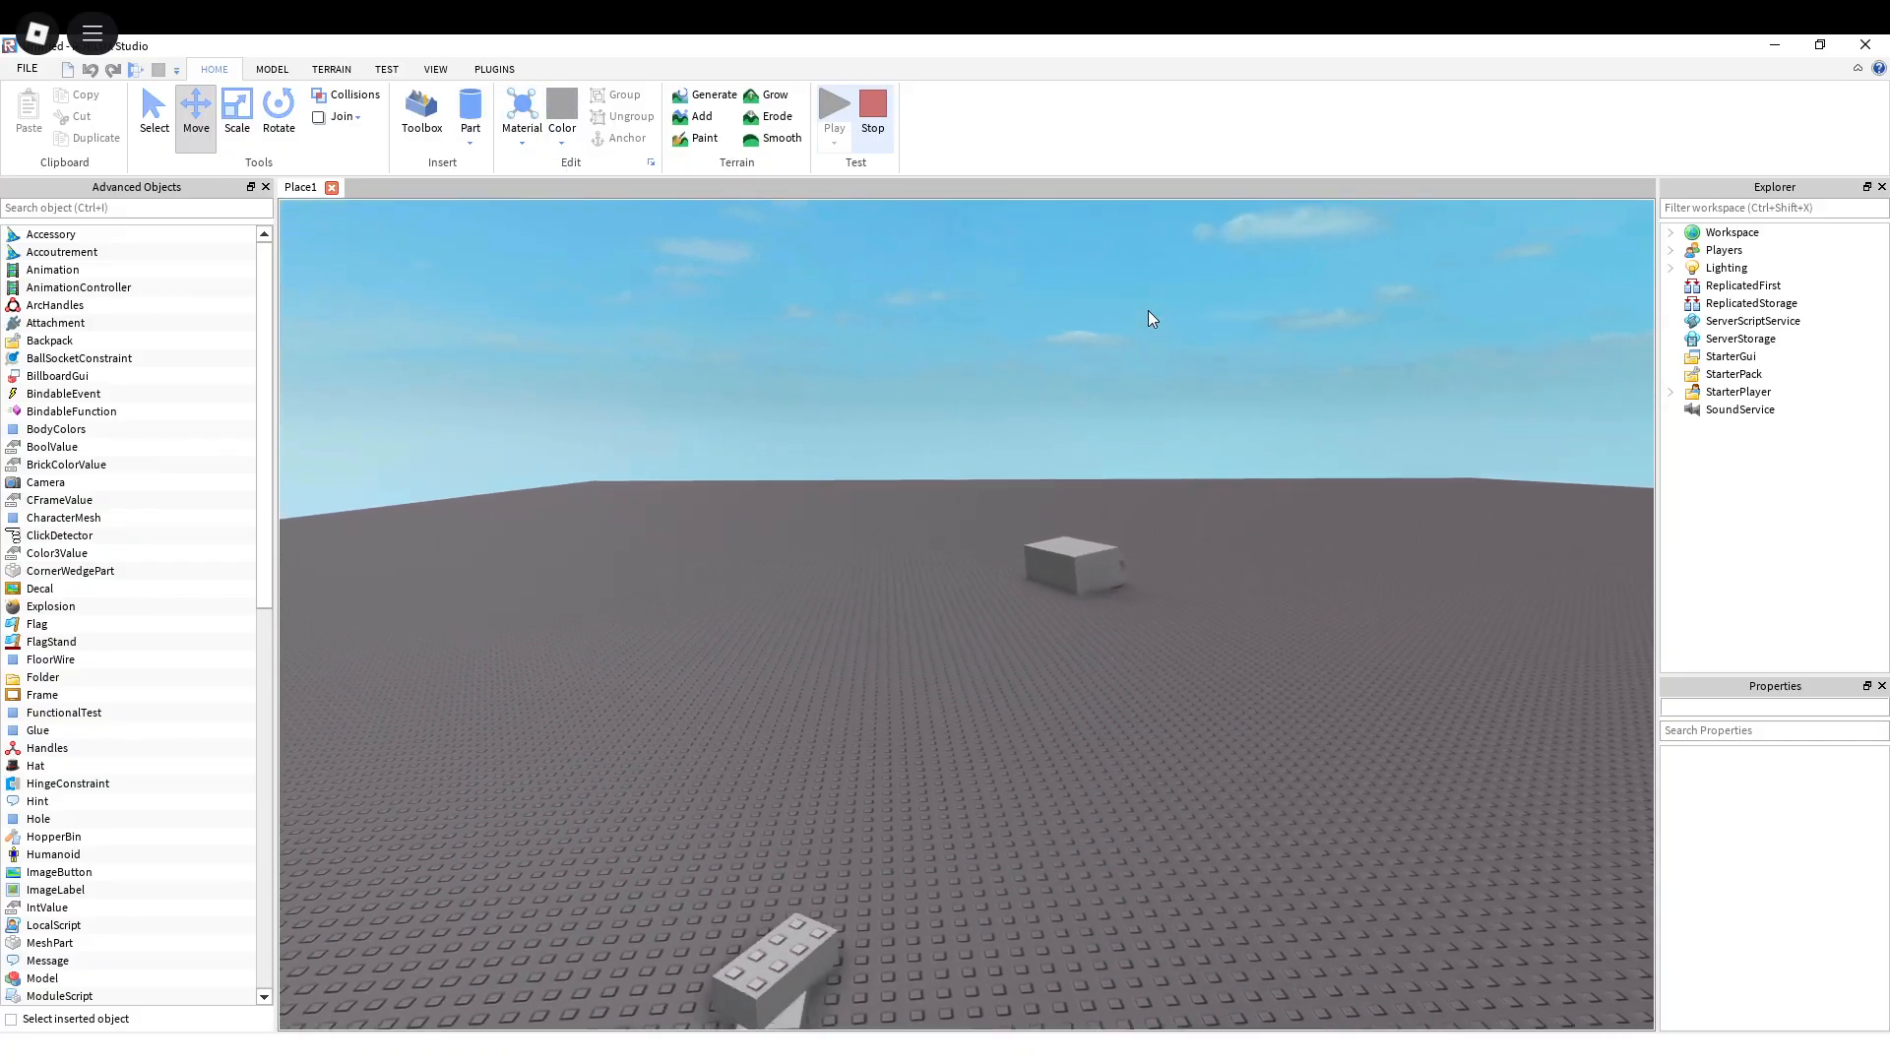
Step: Add a long, curved ridge of grass terrain on the baseplate near the motorized parts using the spherical Add brush
click(331, 69)
click(86, 132)
mouse_move(799, 476)
right_down()
mouse_move(843, 485)
mouse_move(849, 463)
right_up()
scroll(800, 476, down, 4)
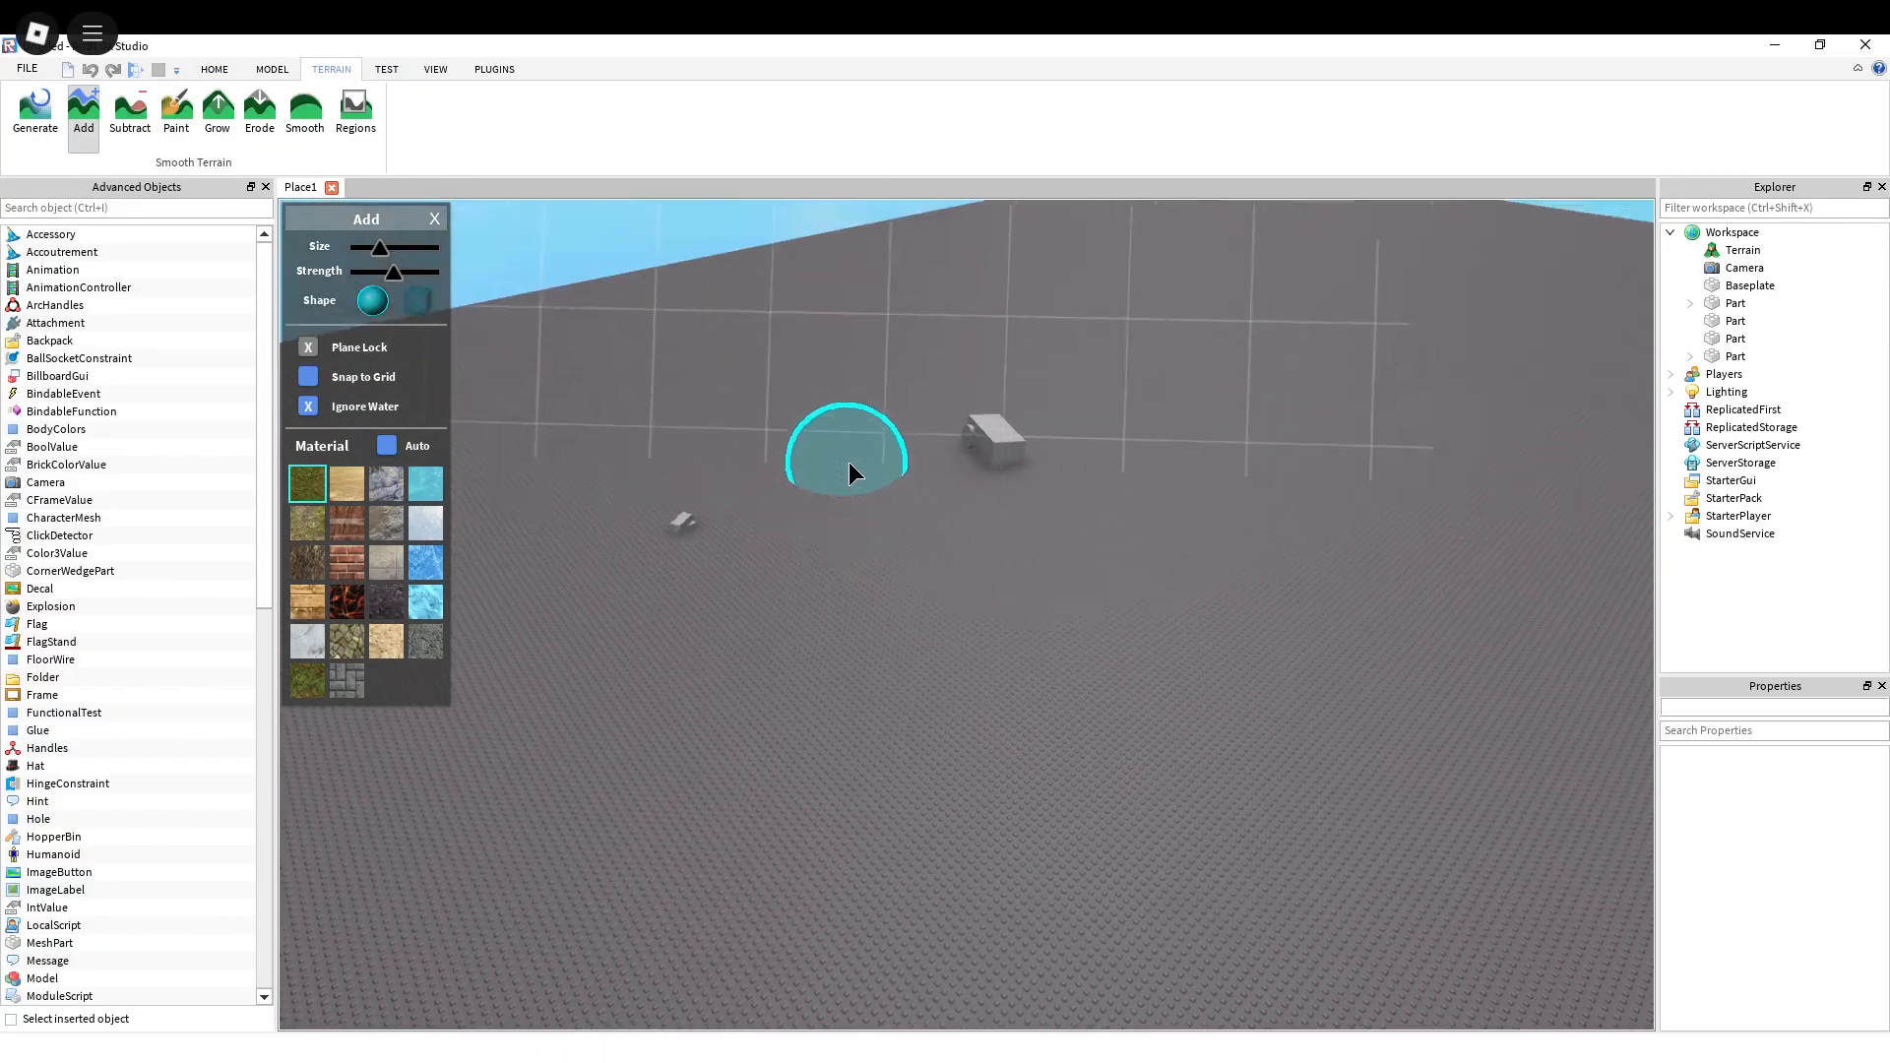
scroll(849, 463, down, 4)
right_drag(847, 540, 901, 603)
mouse_move(902, 659)
mouse_down()
mouse_move(988, 561)
mouse_move(1134, 480)
mouse_up()
key(a)
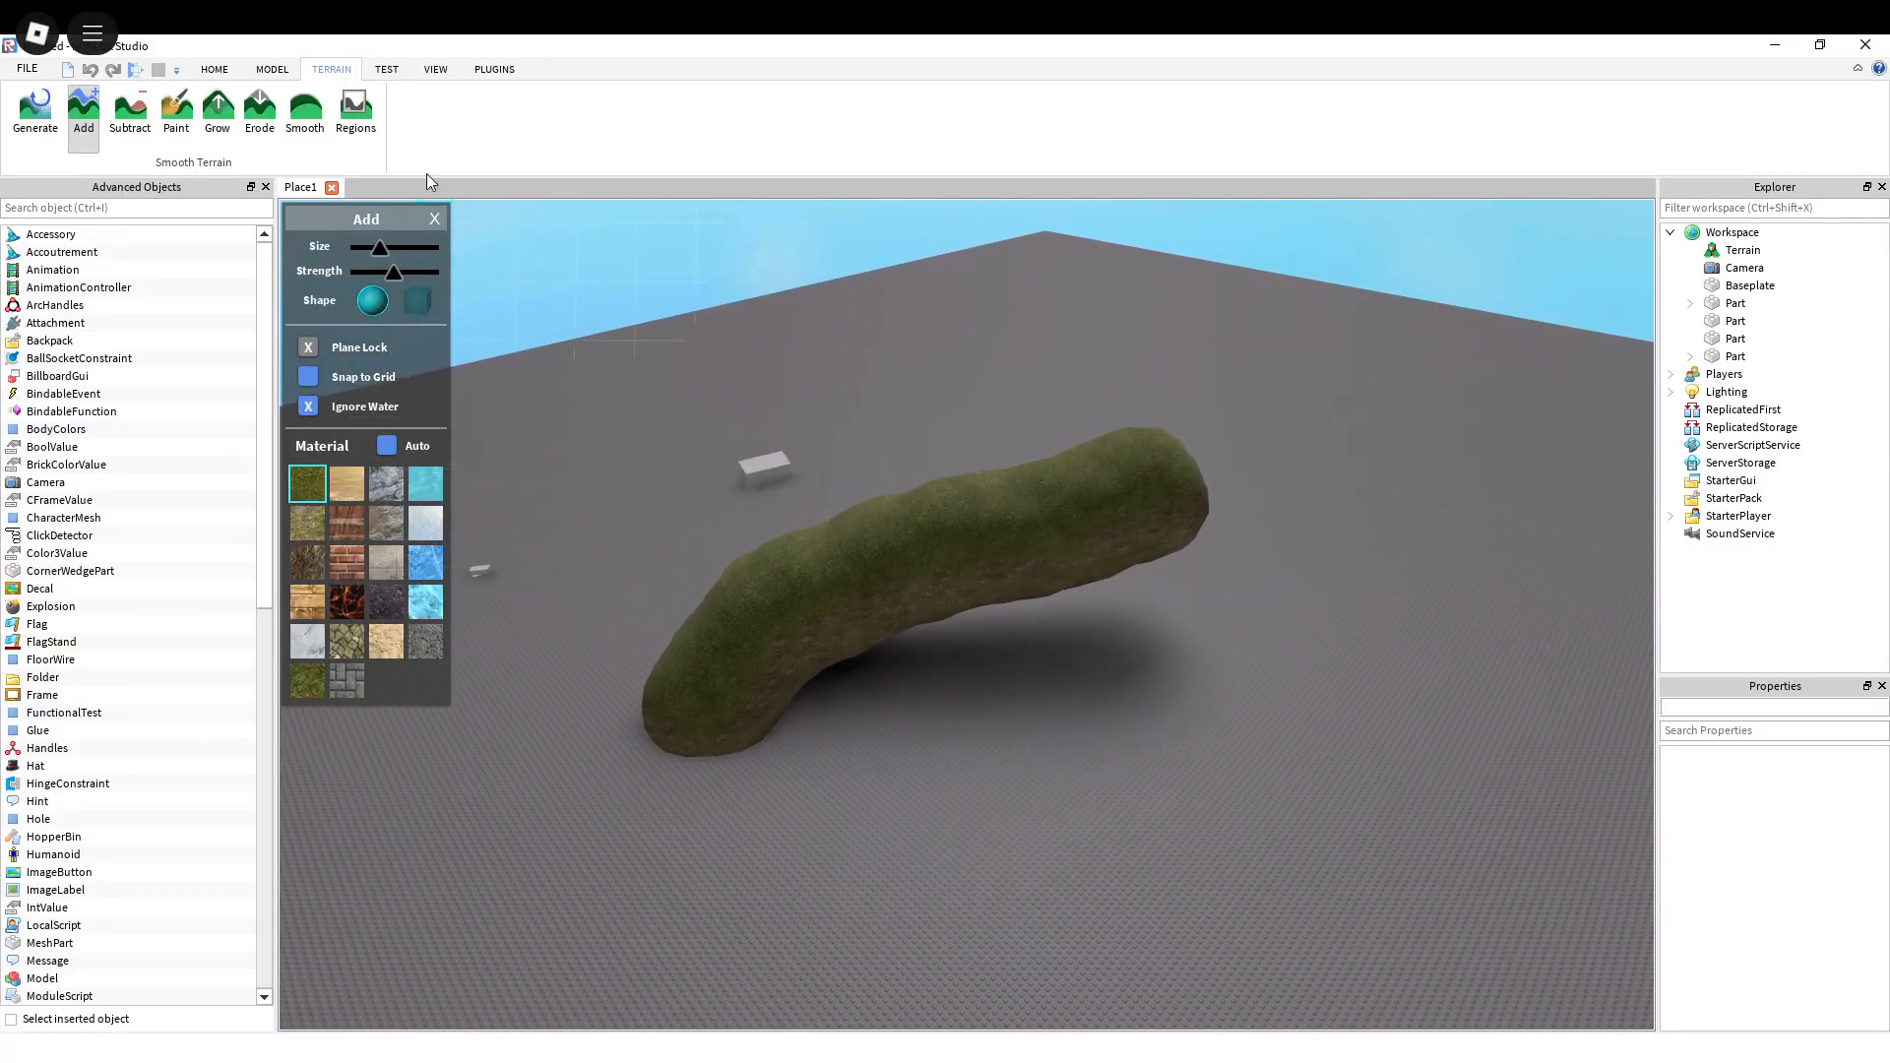
Step: Stop the play test and view the grass ridge beside the motor parts
click(215, 70)
click(870, 118)
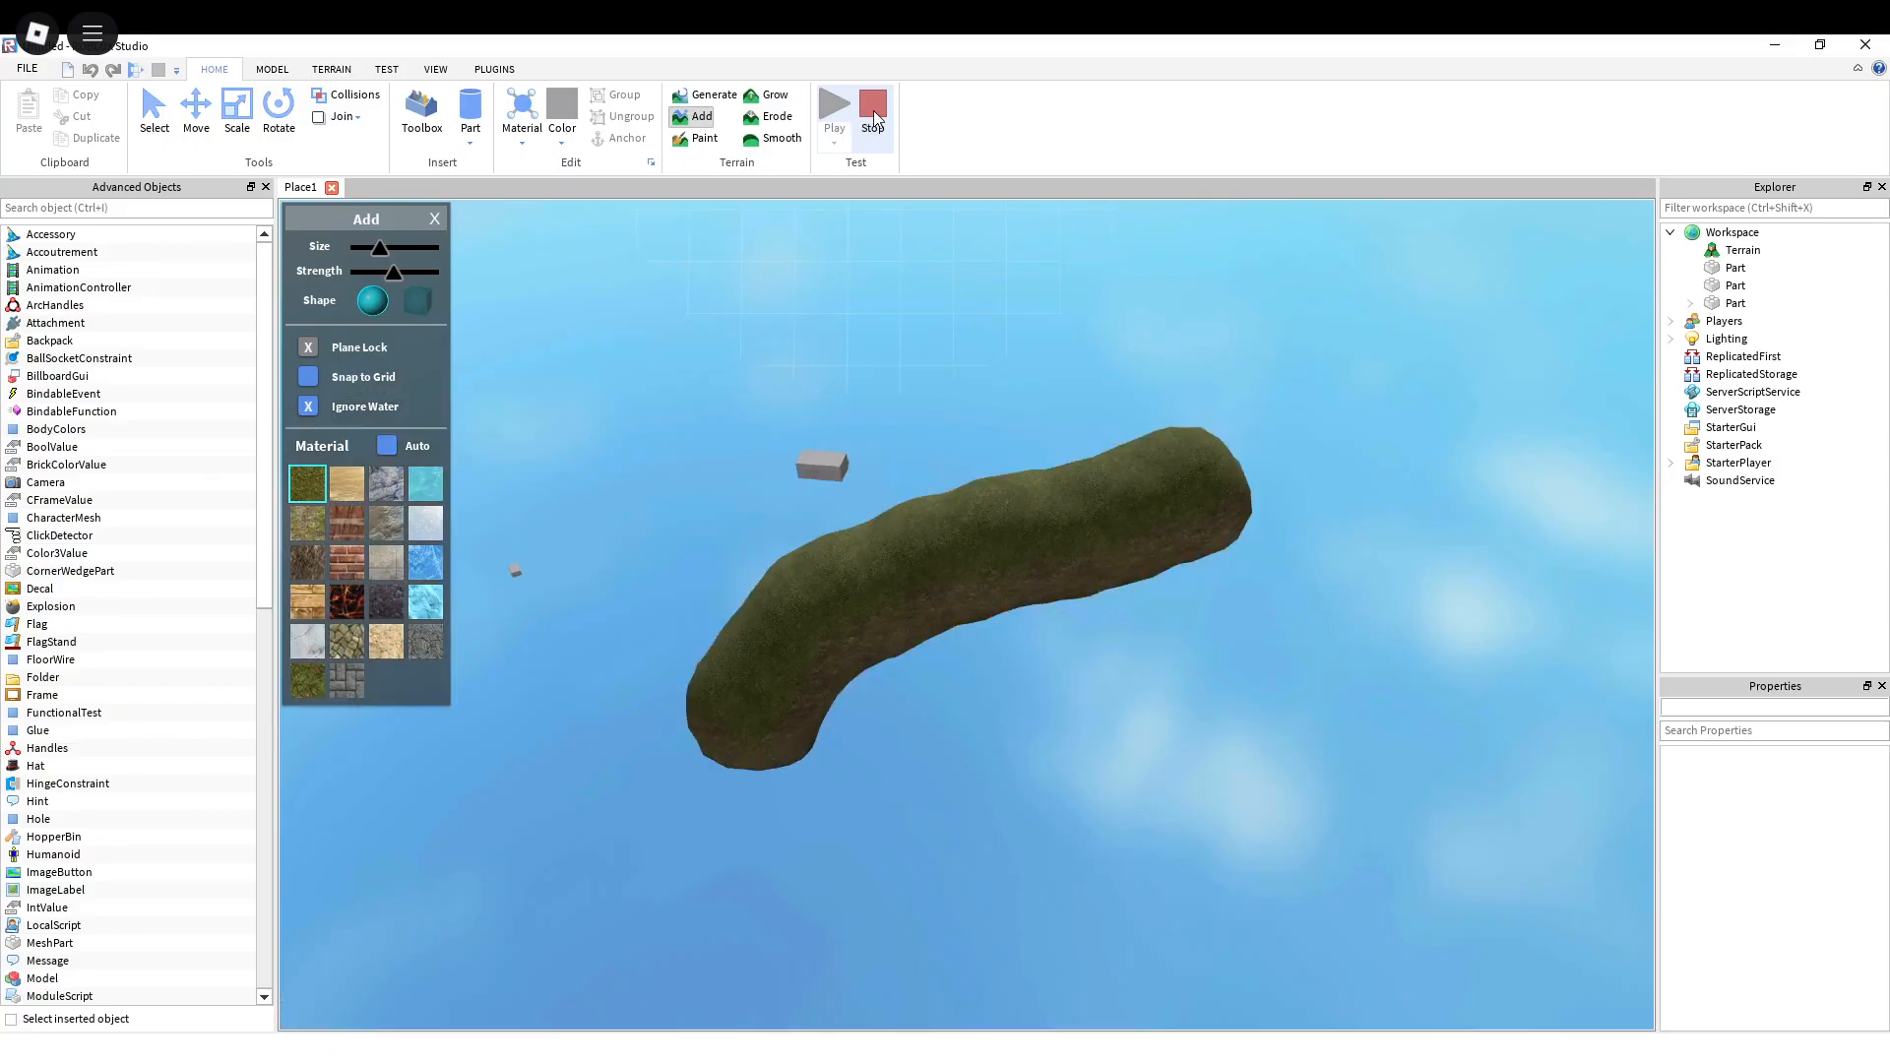
key(d)
right_drag(1016, 388, 1016, 388)
key(d)
key(w)
key(a)
key(s)
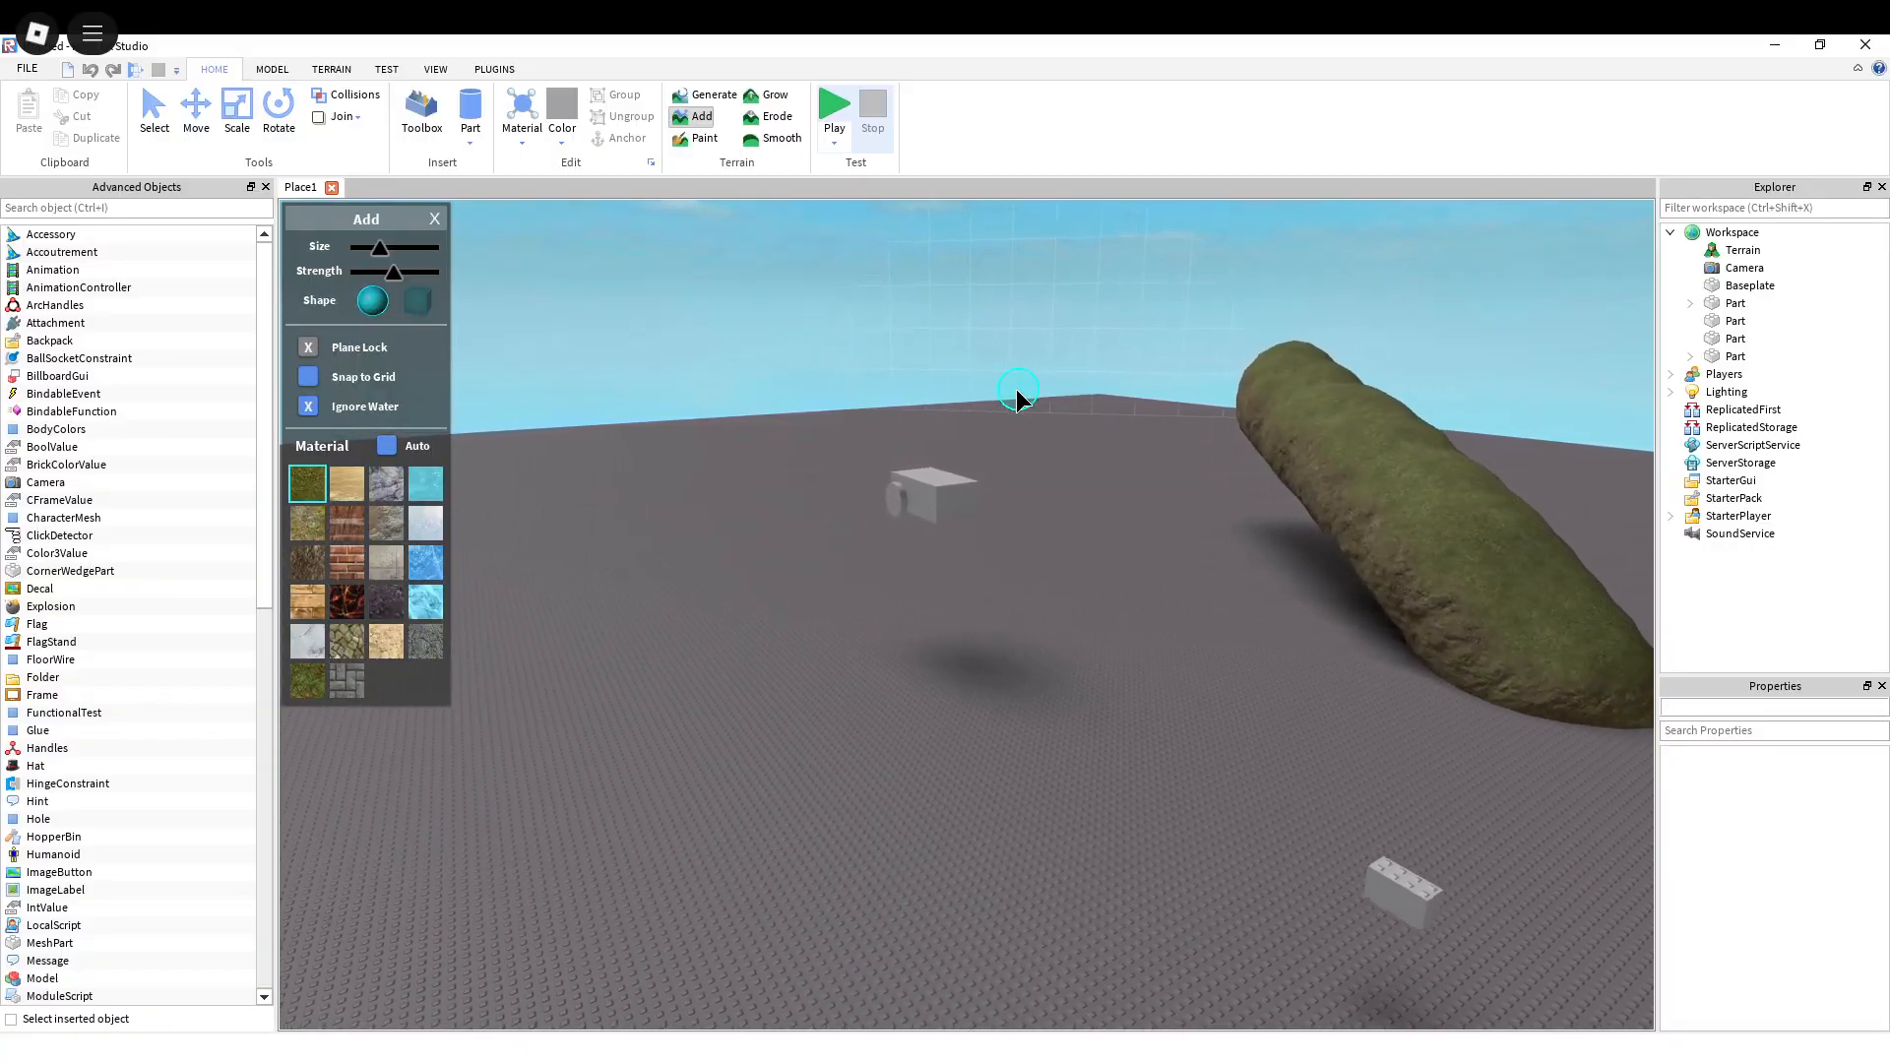
key(d)
key(w)
key(a)
key(d)
key(w)
key(a)
key(s)
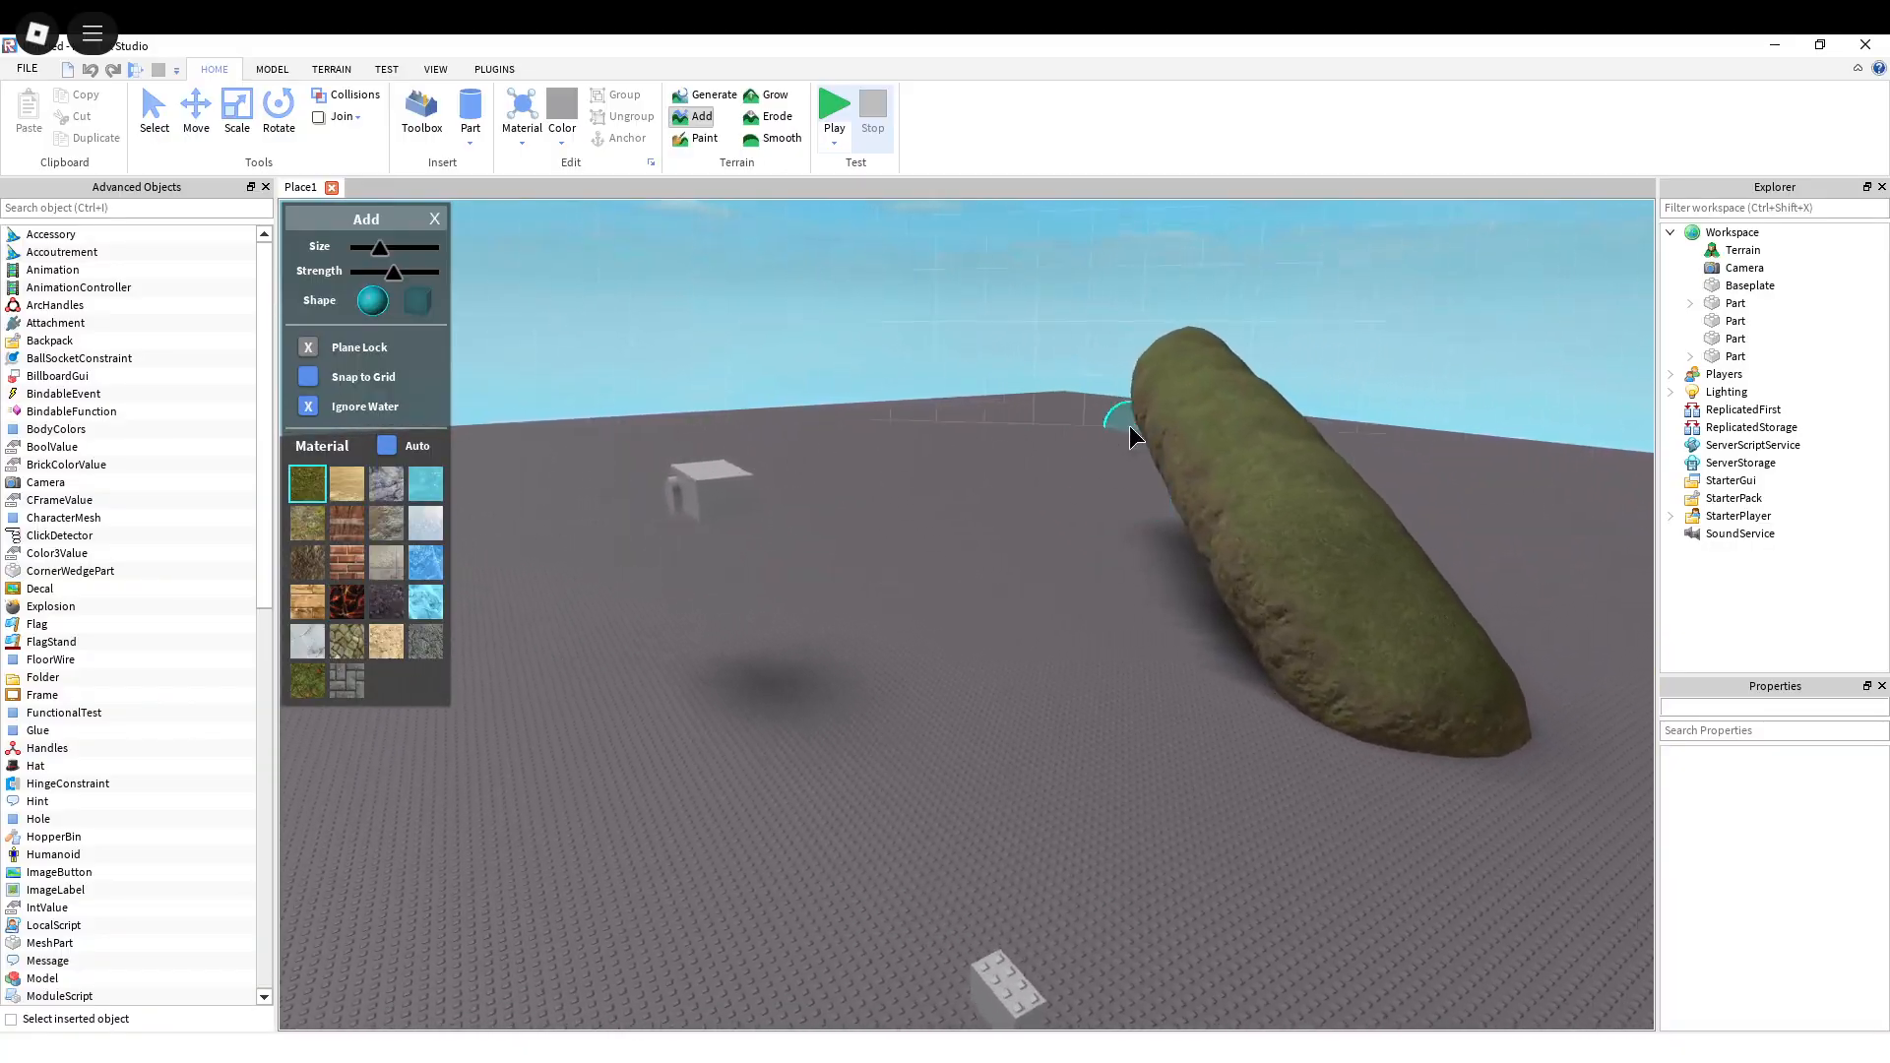
Step: Examine the grass terrain ridge from its far end and from the opposite side
key(w)
key(d)
key(s)
key(d)
key(s)
key(a)
right_drag(1057, 636, 1062, 634)
key(d)
key(w)
right_drag(1042, 624, 1042, 624)
key(s)
key(a)
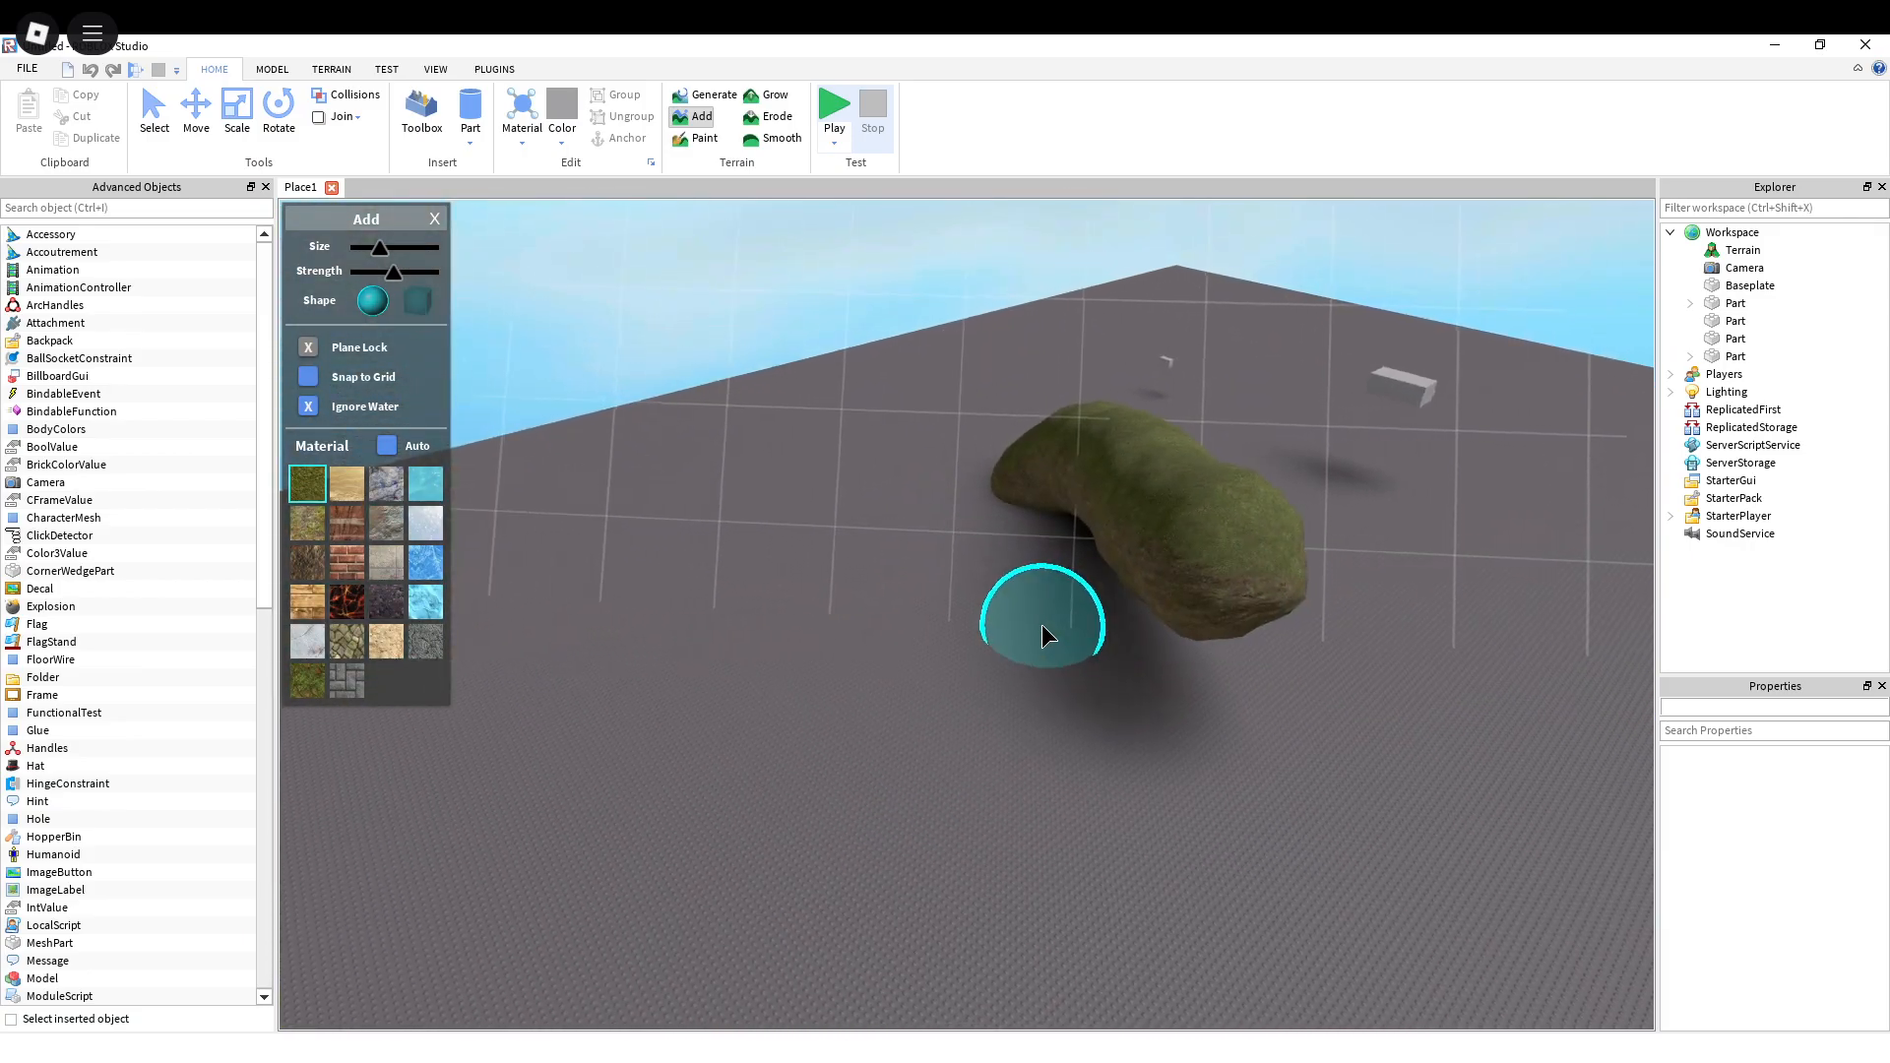
key(w)
key(d)
key(s)
key(a)
Step: Examine the layout of the stacked bricks, wheeled block and grass ridge from above
mouse_move(949, 630)
right_down()
mouse_move(823, 606)
mouse_move(875, 626)
right_up()
key(w)
key(d)
key(s)
key(s)
key(w)
key(s)
mouse_move(943, 735)
right_down()
mouse_move(906, 715)
mouse_move(940, 712)
mouse_move(920, 612)
mouse_move(942, 470)
mouse_move(1020, 453)
right_up()
key(s)
key(w)
key(w)
key(s)
key(s)
key(w)
key(s)
key(s)
key(a)
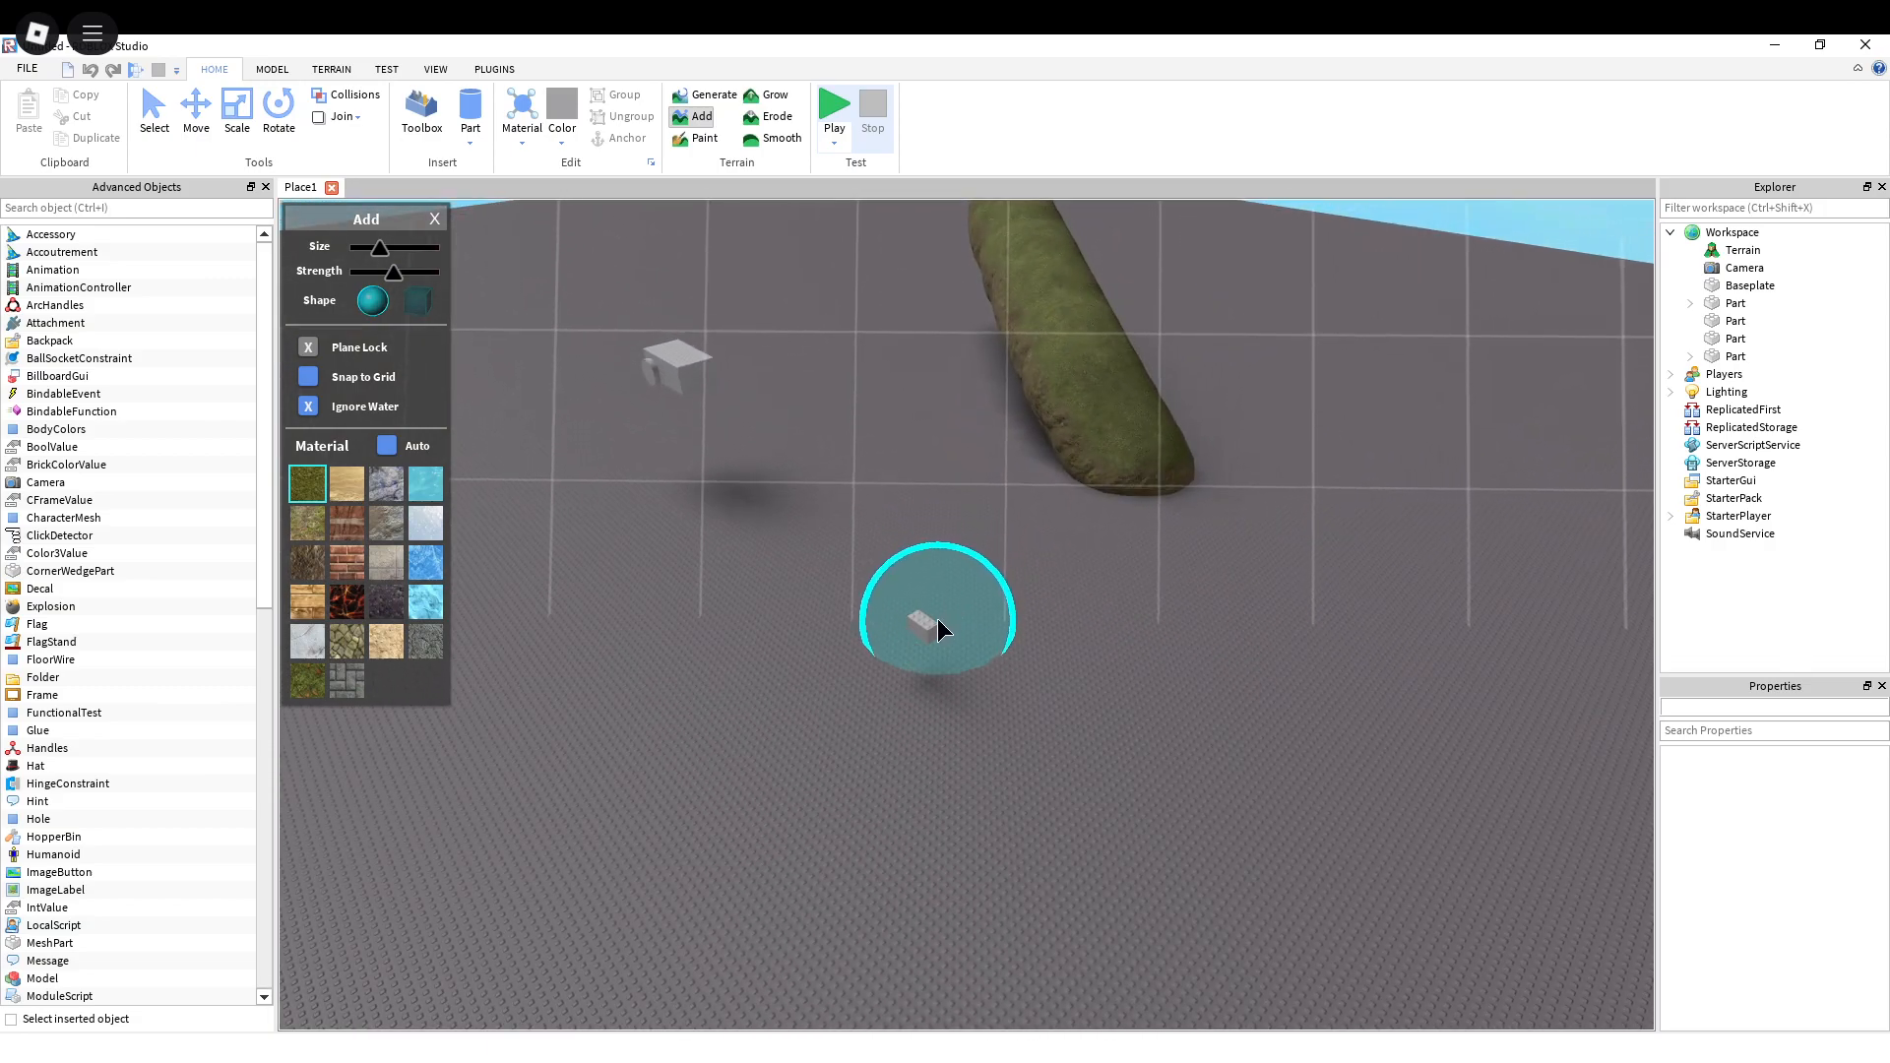